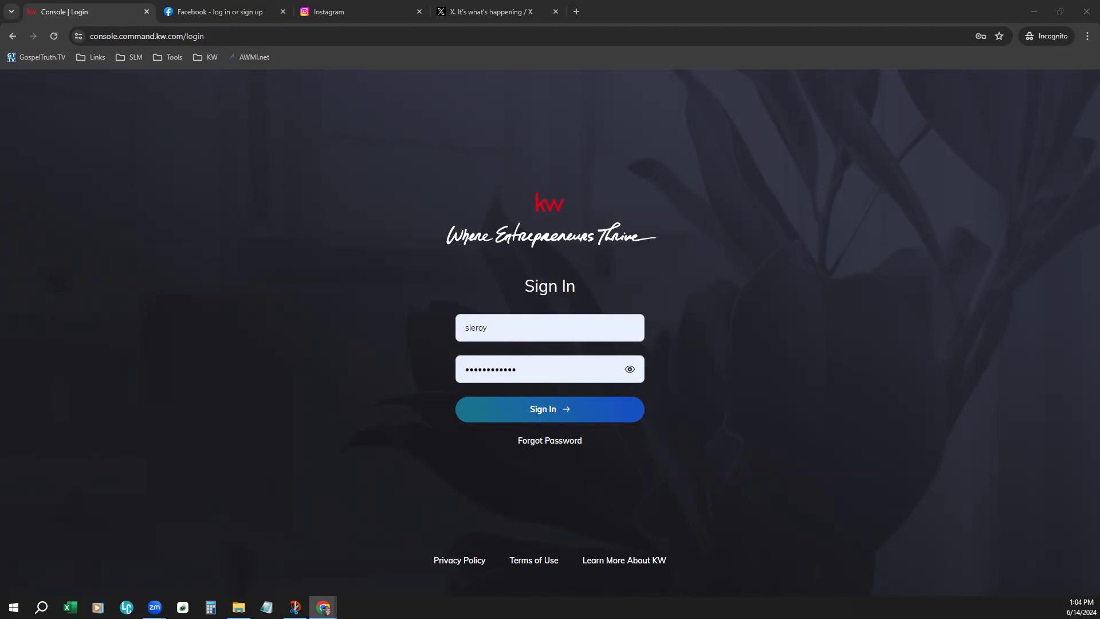
Submit the KW Command sign-in and go to the Campaigns area.
{"action": "key", "text": "Return"}
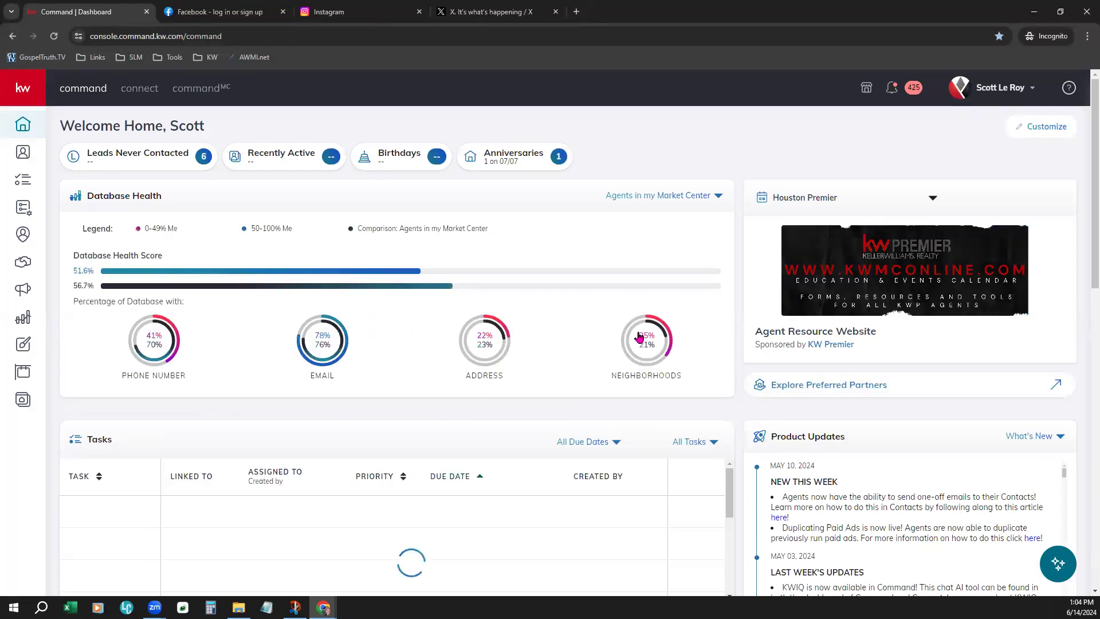
{"action": "mouse_move", "coordinate": [83, 331]}
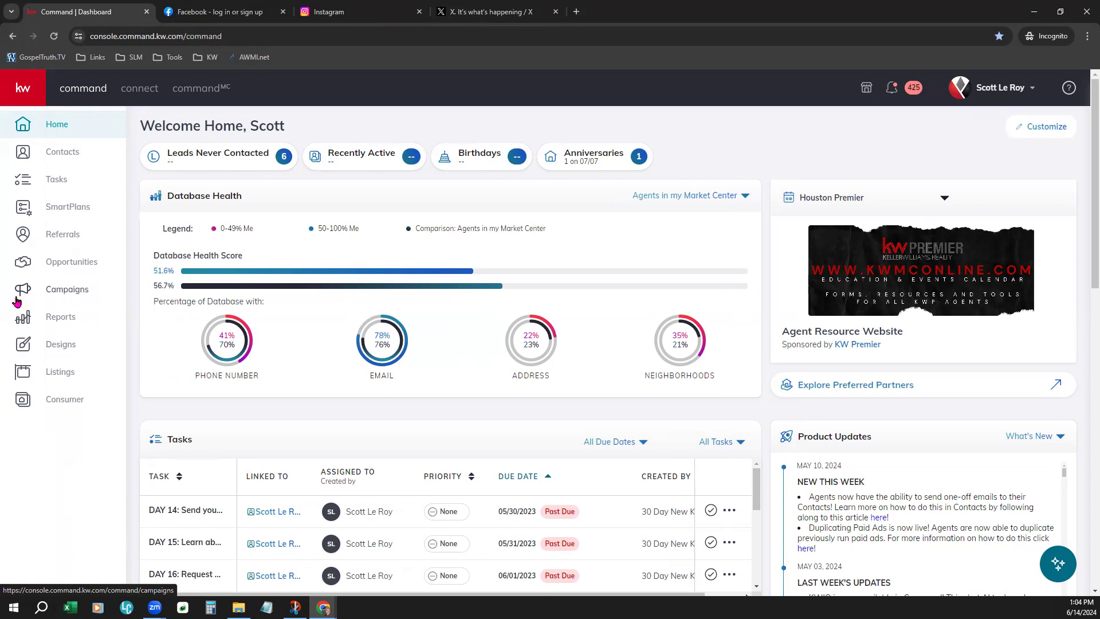
{"action": "left_click", "coordinate": [73, 292]}
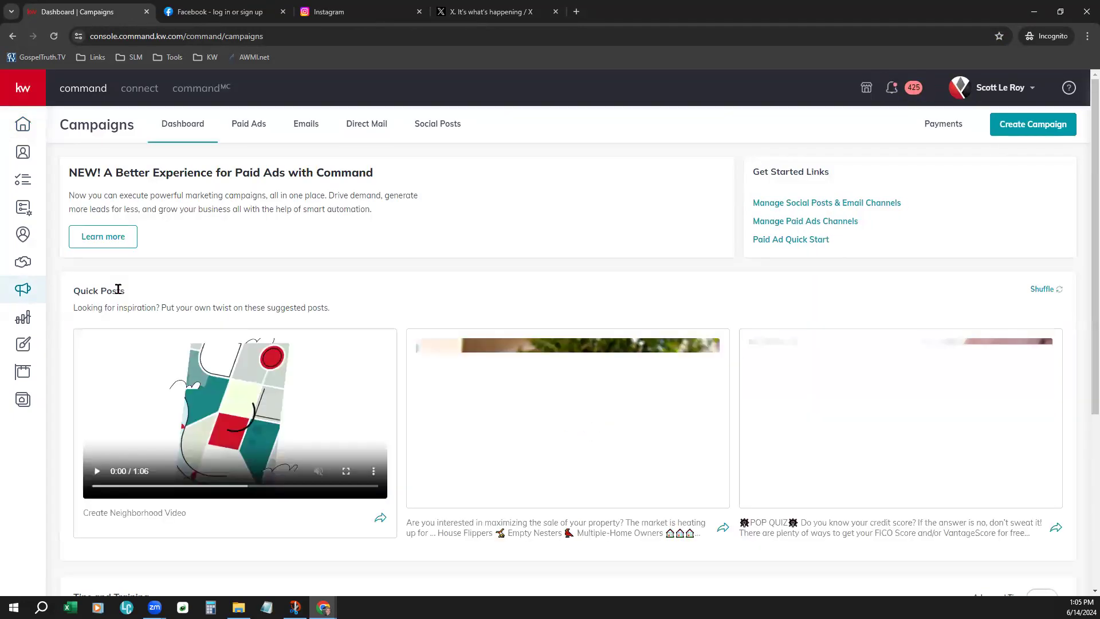
Open Paid Ad Quick Start and scroll through its 13 ad campaign templates.
{"action": "left_click", "coordinate": [799, 240]}
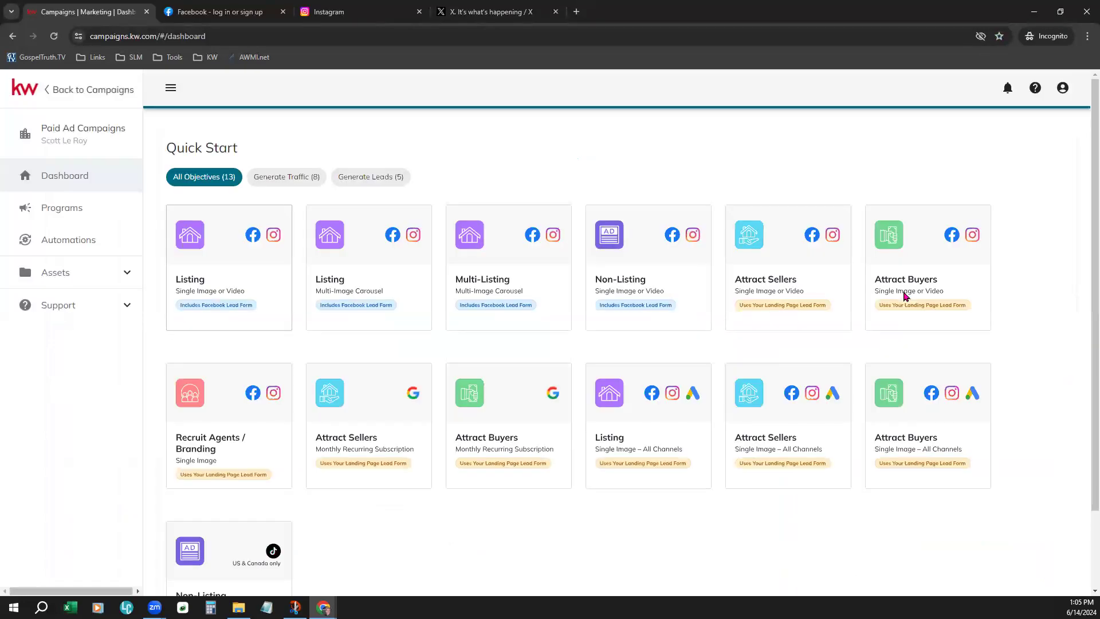
{"action": "scroll", "coordinate": [1010, 348], "scroll_direction": "down", "scroll_amount": 1}
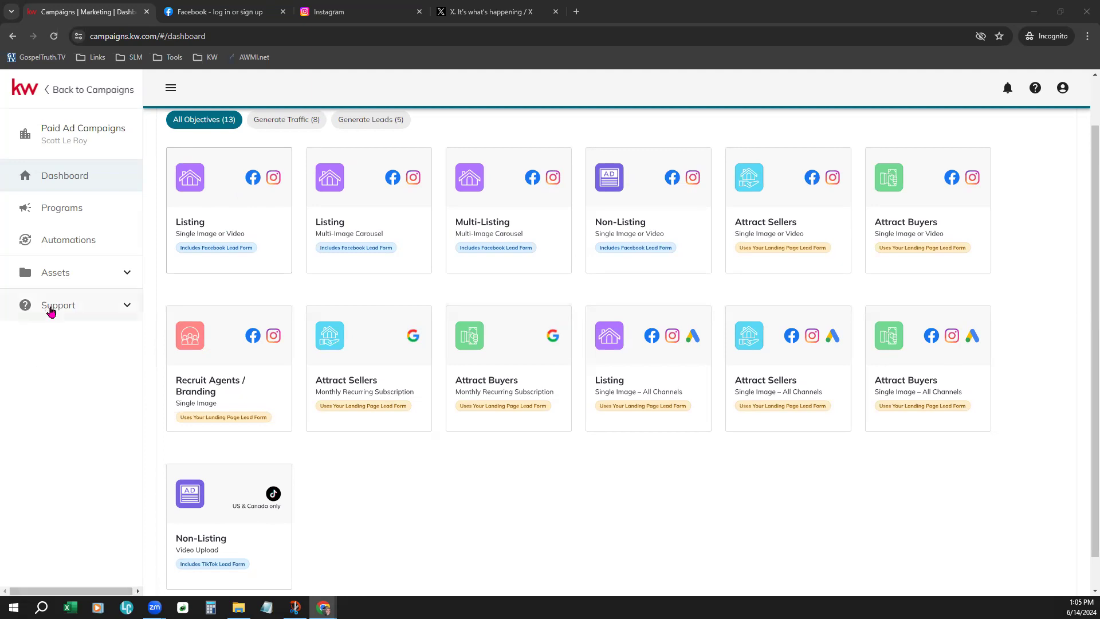
Review this week's scheduled Social Posts calendar, then switch to the Facebook login tab.
{"action": "left_click", "coordinate": [29, 84]}
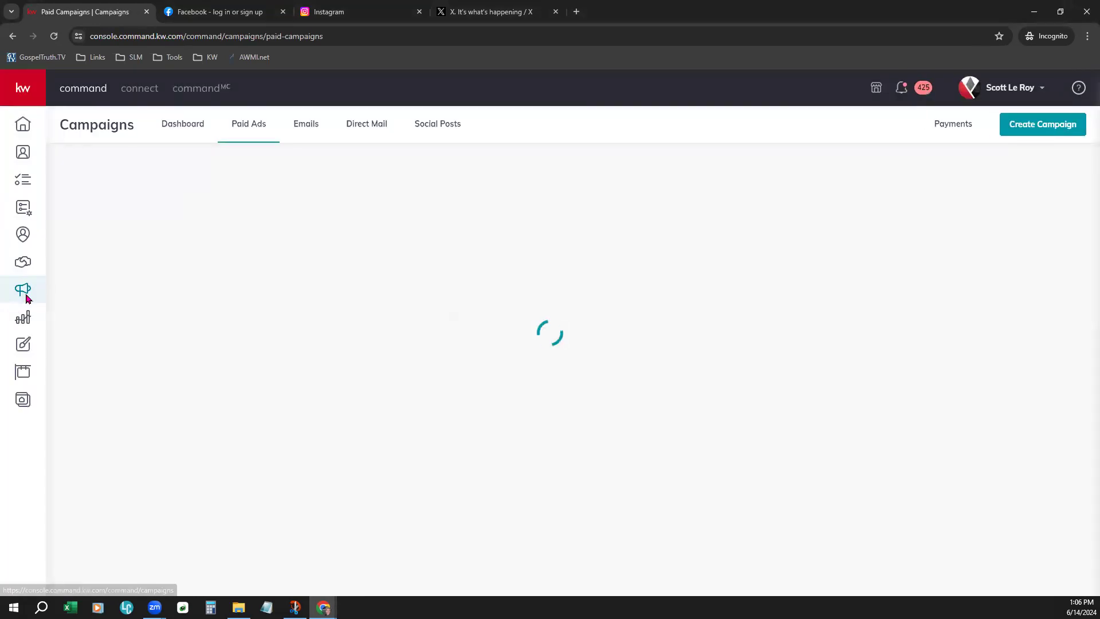
{"action": "left_click", "coordinate": [456, 117]}
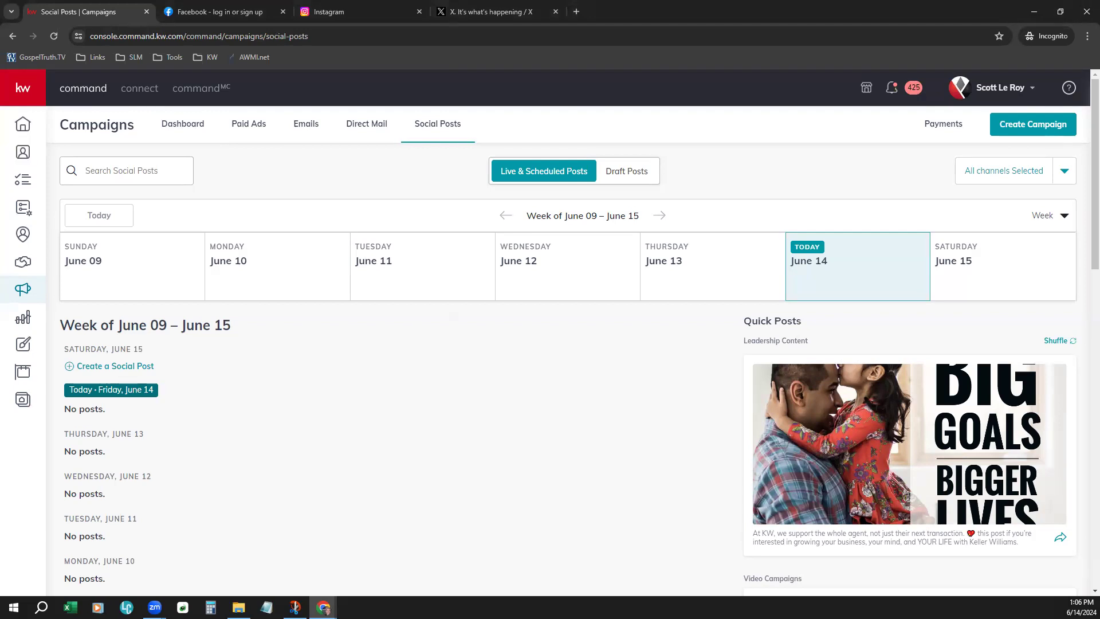
{"action": "key", "text": "ctrl+Tab"}
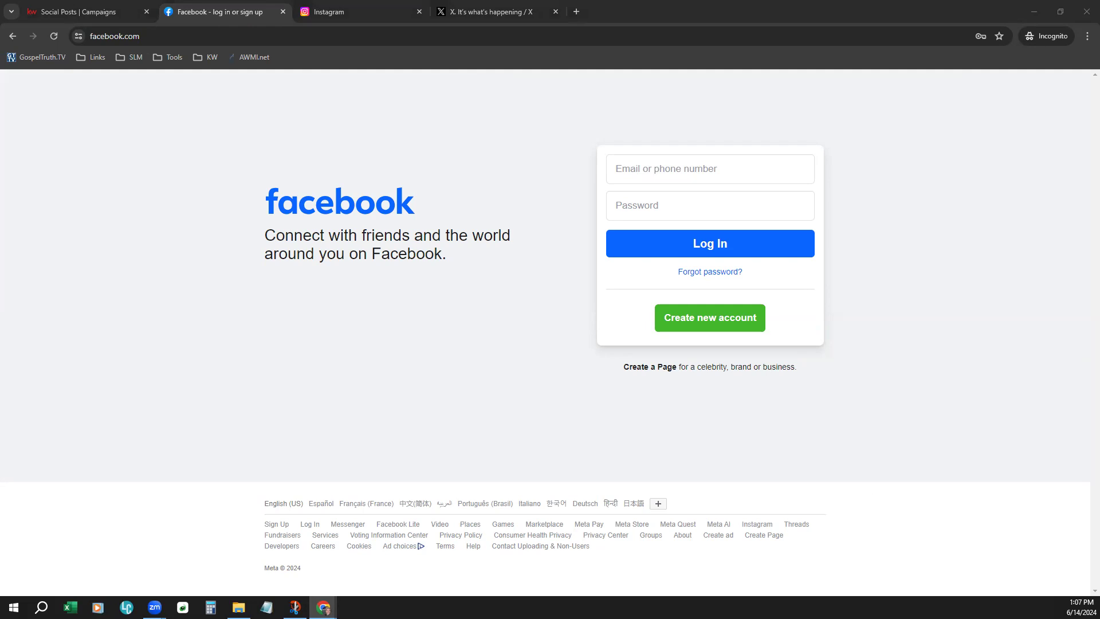
Log into Facebook with the saved credentials, closing the accidentally opened Sign Up form.
{"action": "left_click", "coordinate": [756, 181]}
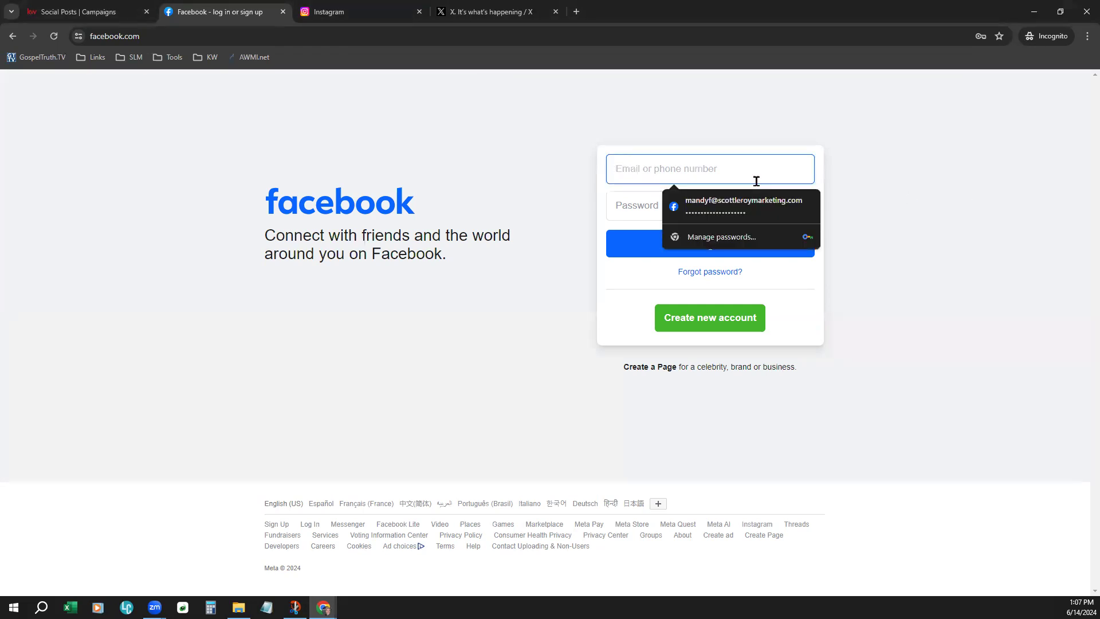
{"action": "key", "text": "Down"}
{"action": "key", "text": "Return"}
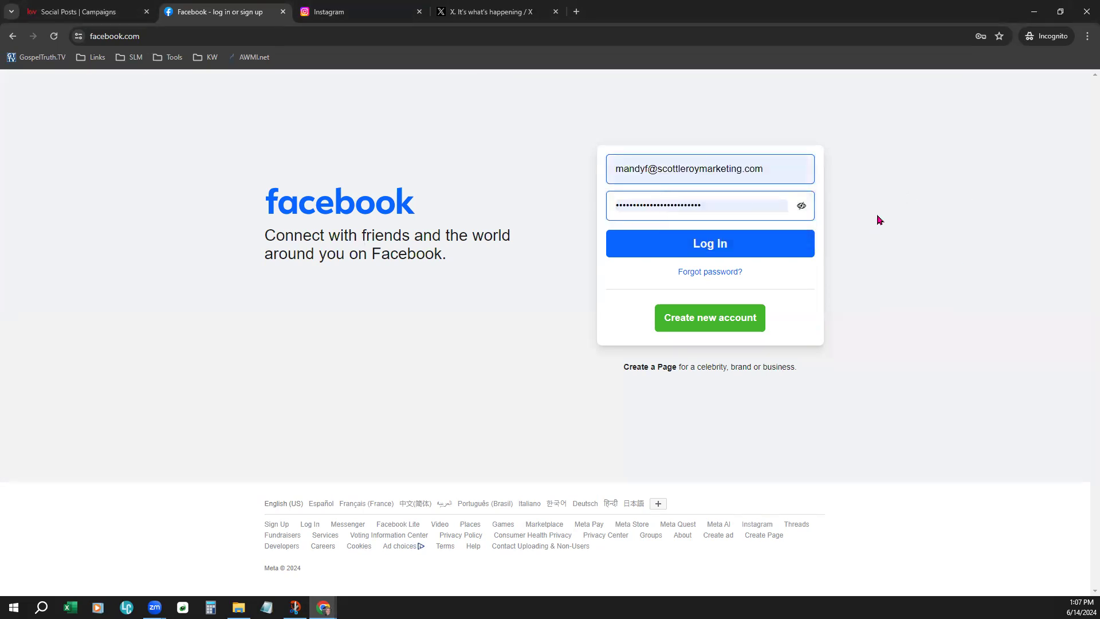
{"action": "left_click", "coordinate": [745, 323]}
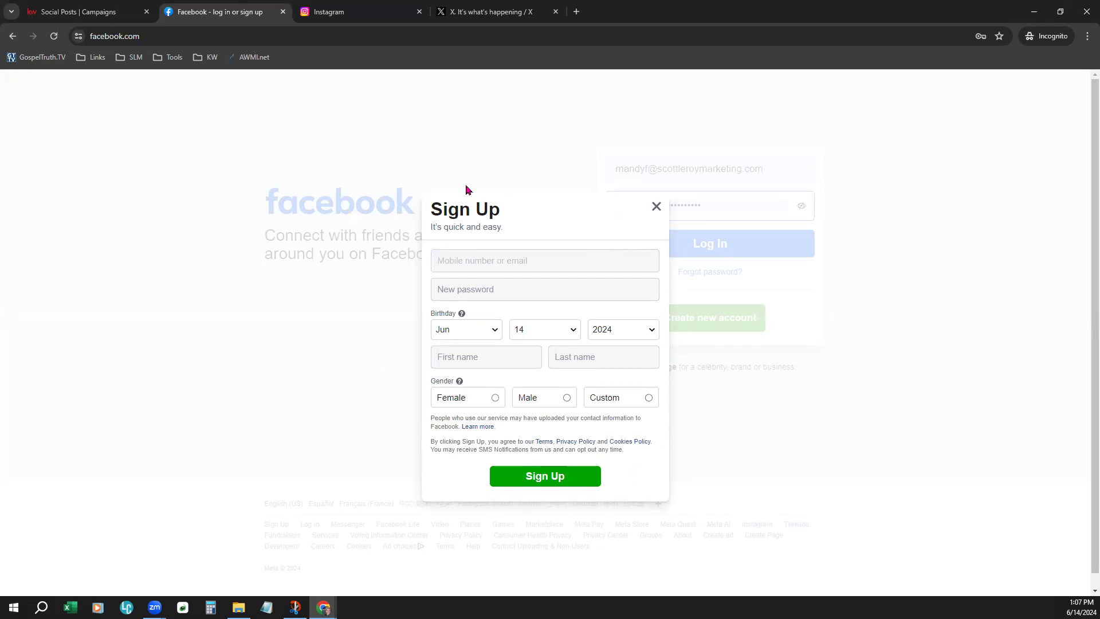
{"action": "left_click", "coordinate": [656, 206]}
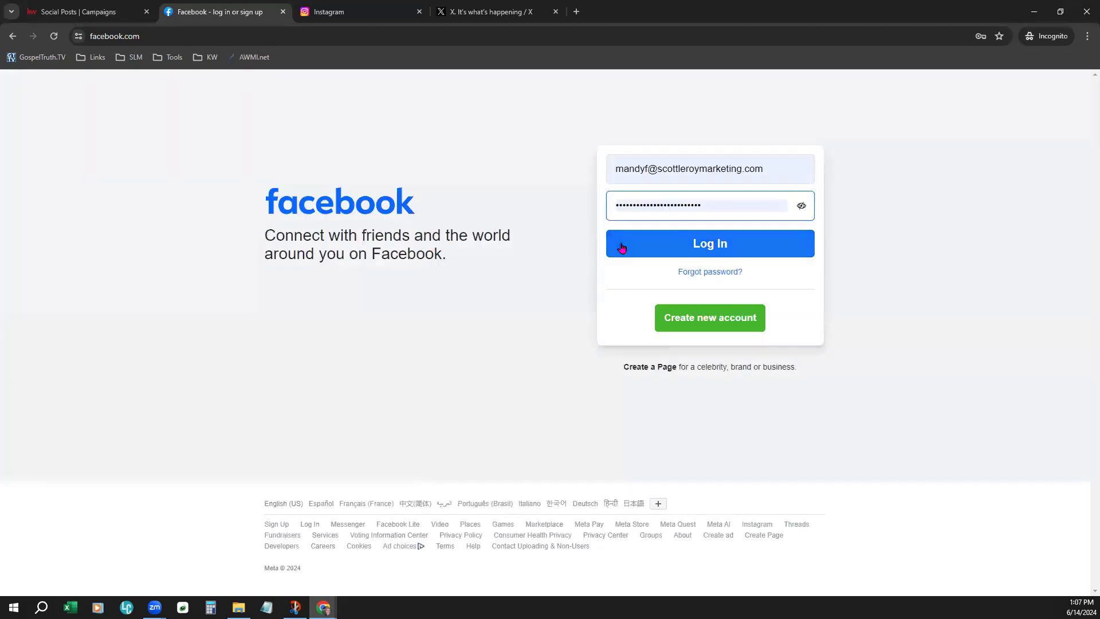
{"action": "left_click", "coordinate": [666, 245]}
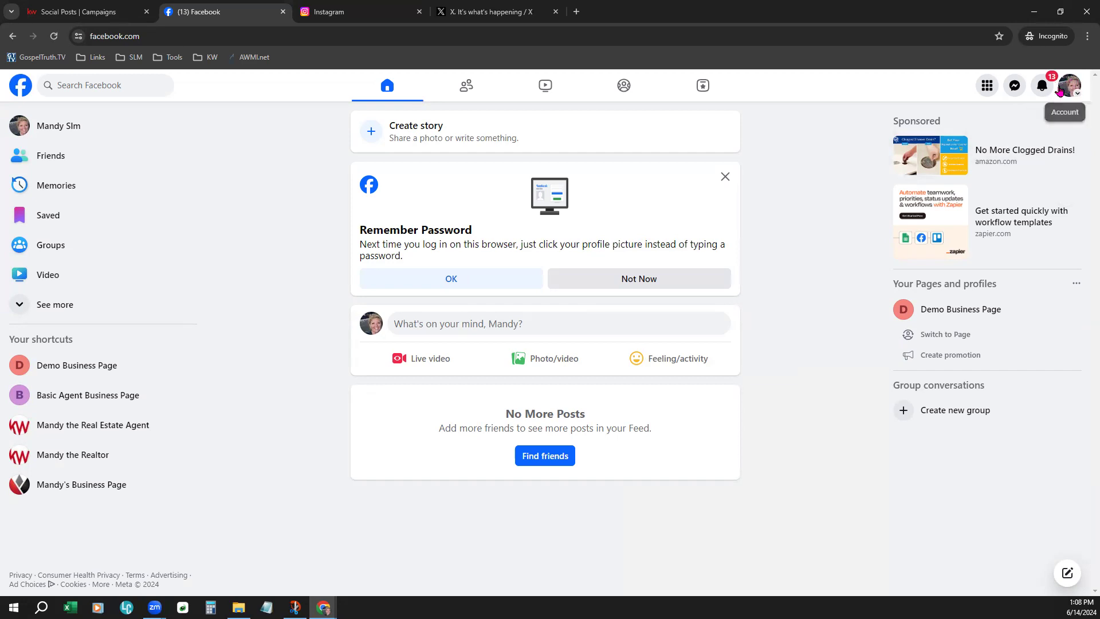
Choose Page under Create in Facebook's main Menu.
{"action": "left_click", "coordinate": [987, 87]}
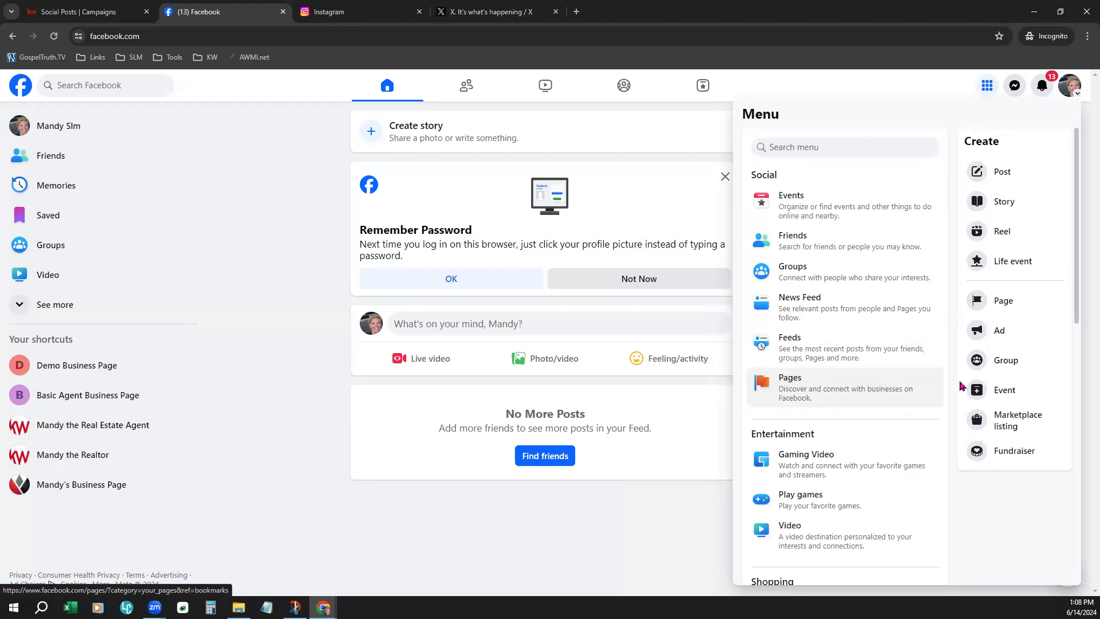
{"action": "left_click_drag", "start_coordinate": [972, 142], "coordinate": [1004, 153]}
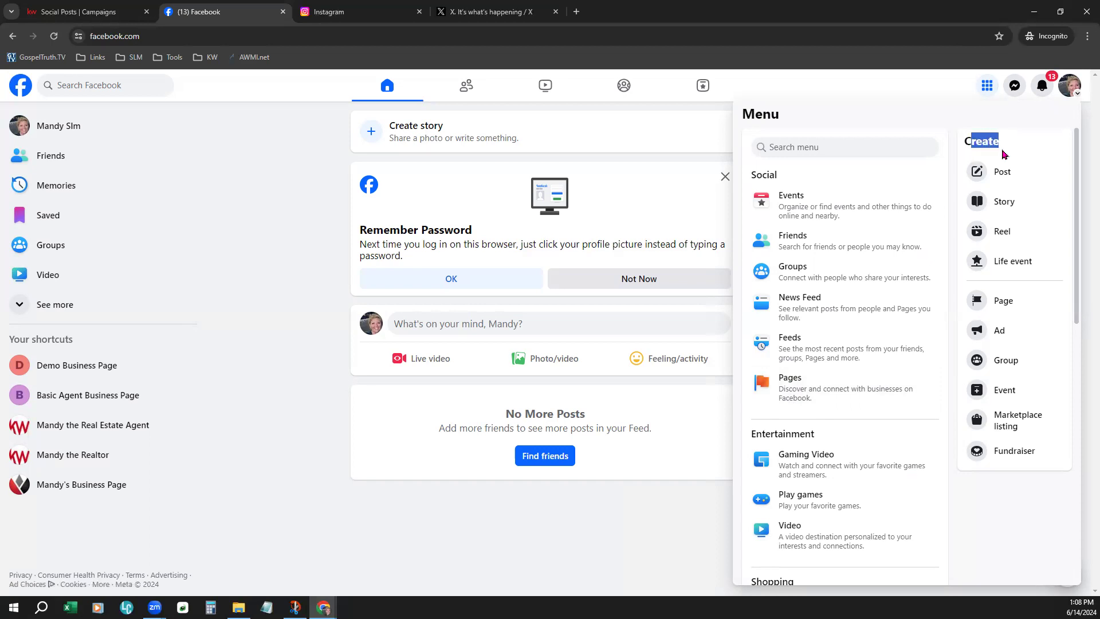
{"action": "left_click", "coordinate": [1032, 306]}
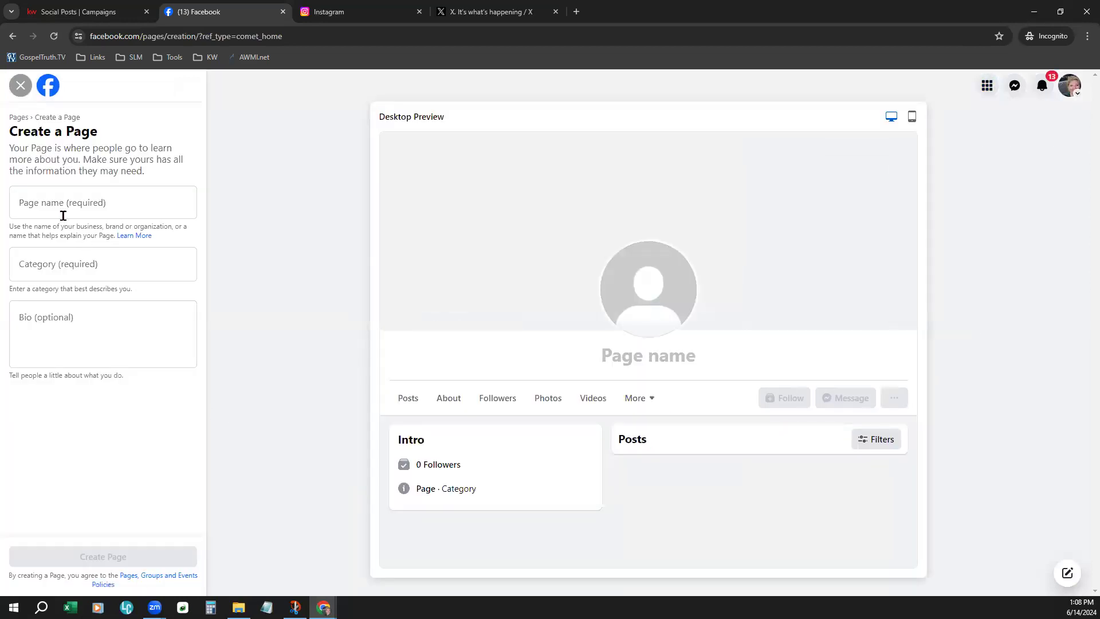
Name the new Page 'Demo Business Page' with category Real Estate Agent.
{"action": "left_click", "coordinate": [63, 216]}
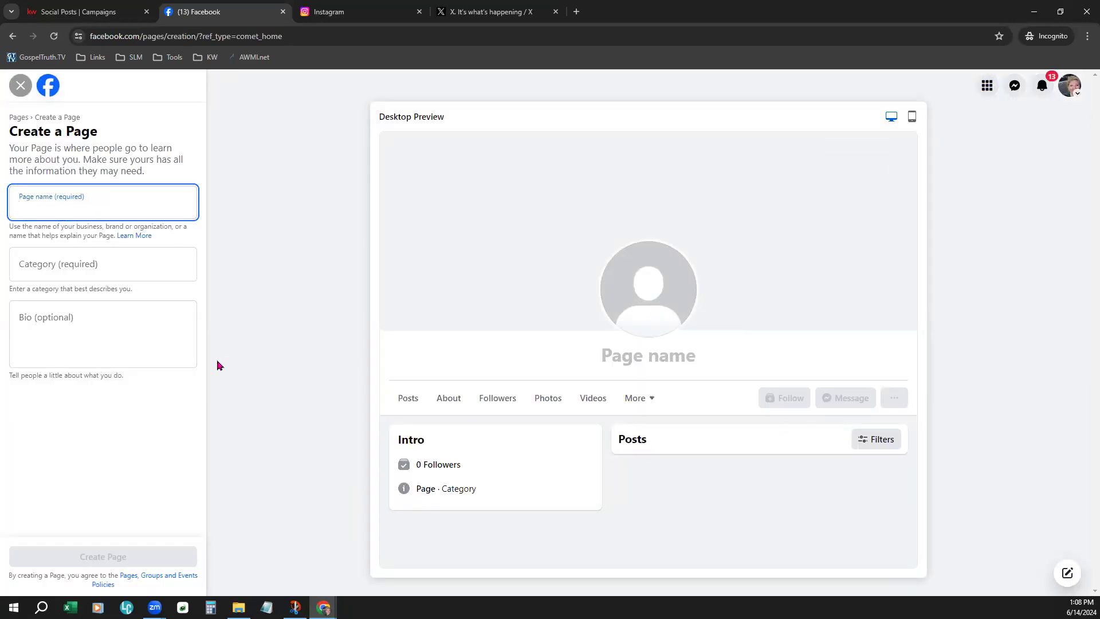
{"action": "type", "text": "Demo Bus"}
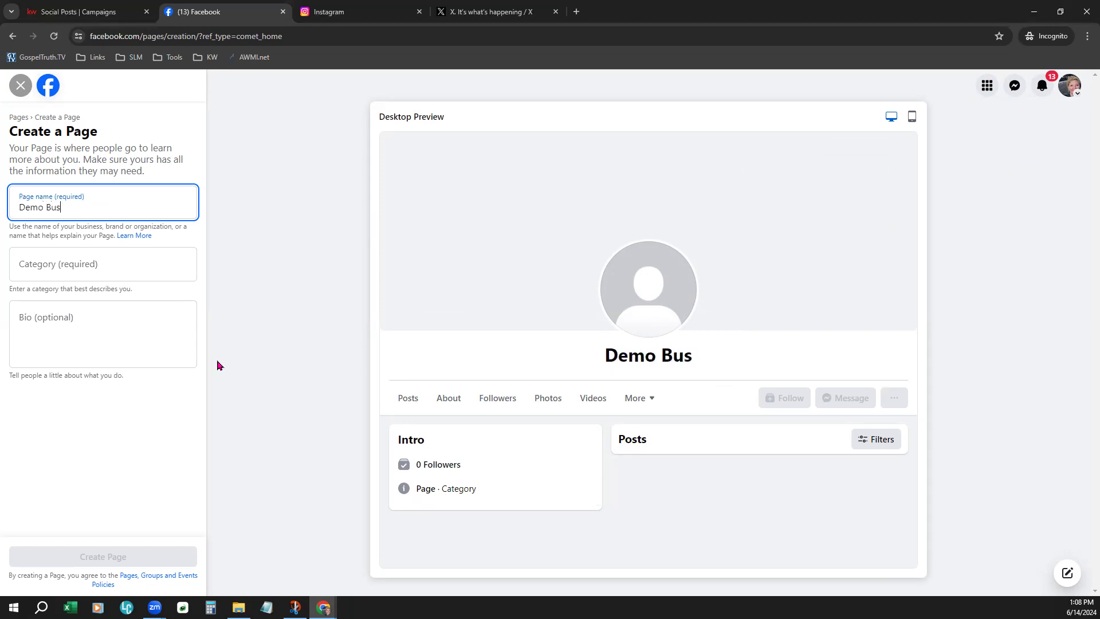
{"action": "type", "text": "iness Page"}
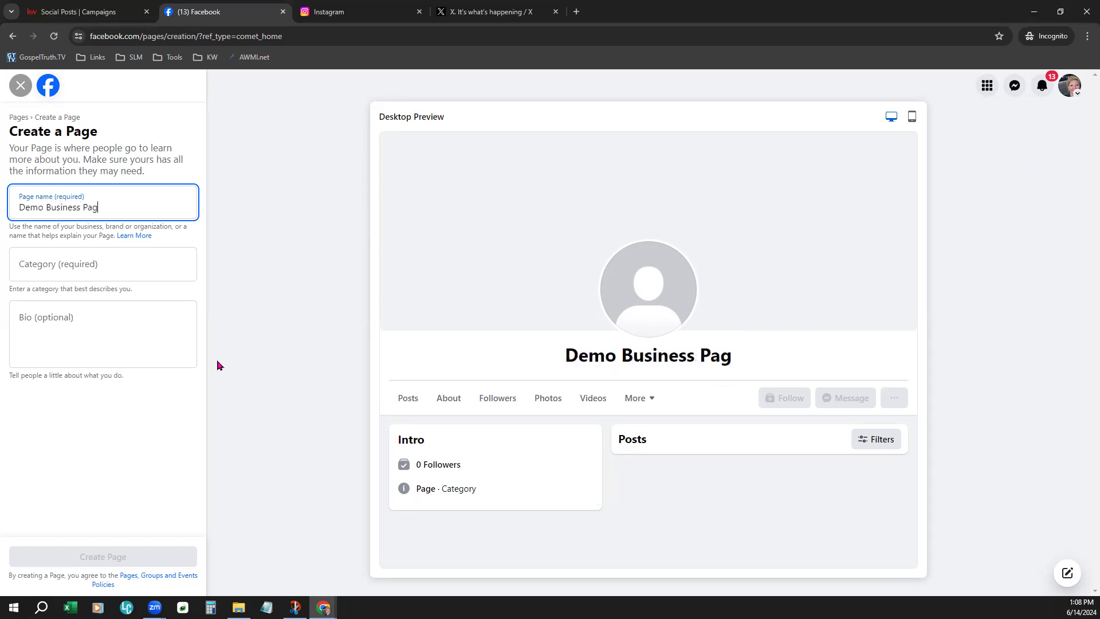
{"action": "key", "text": "Tab"}
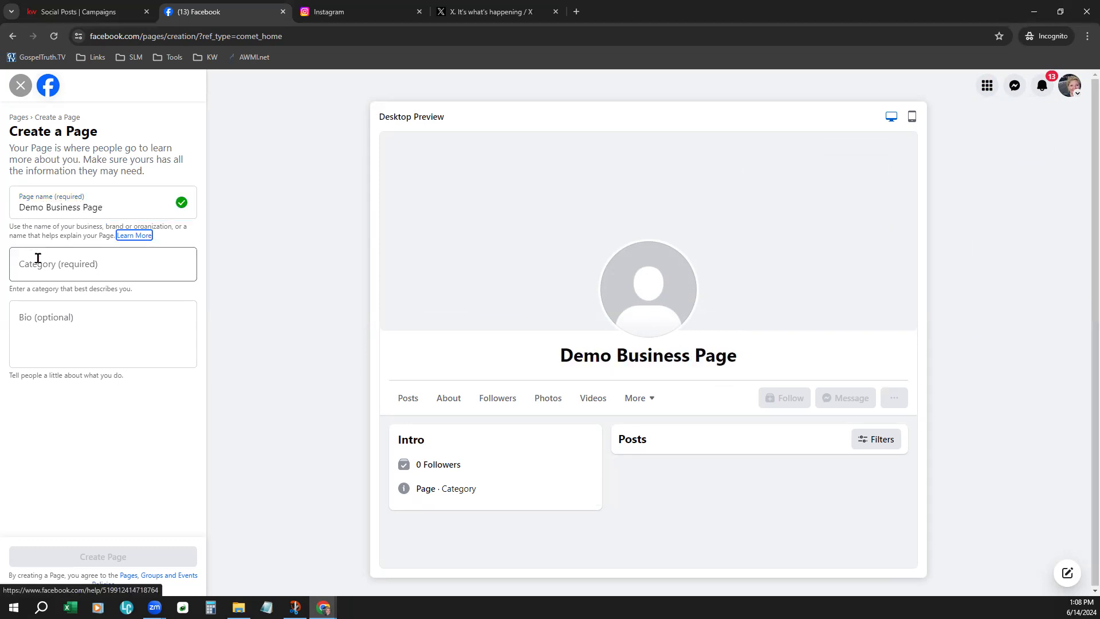
{"action": "left_click", "coordinate": [58, 255]}
{"action": "type", "text": "Real"}
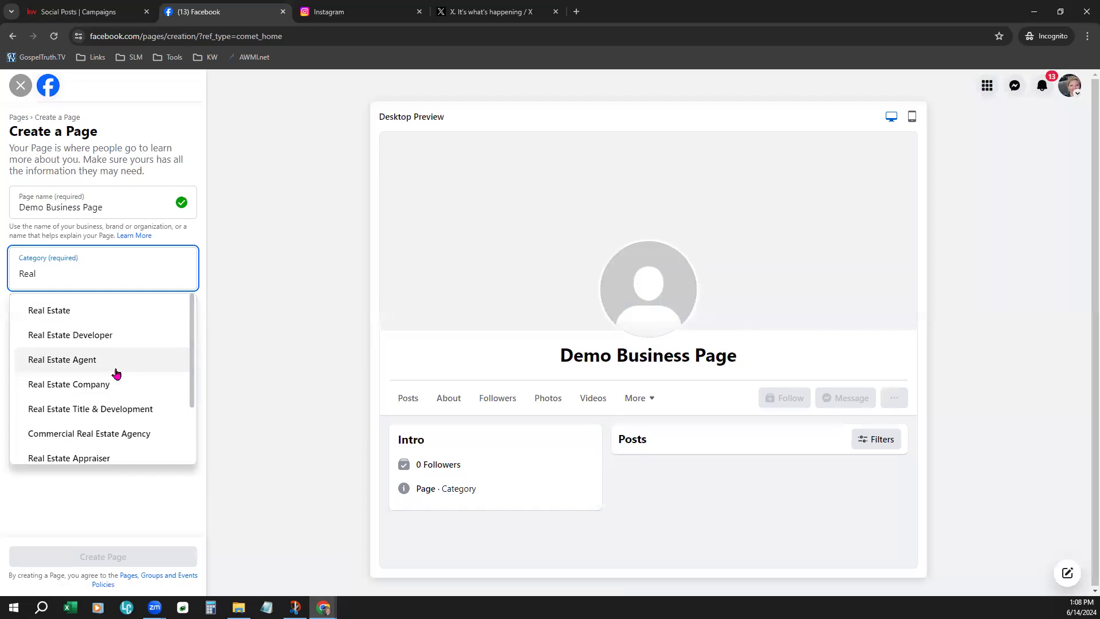
{"action": "left_click", "coordinate": [119, 368]}
Enter 'Demo Bio' as the Page's bio.
{"action": "left_click", "coordinate": [119, 368]}
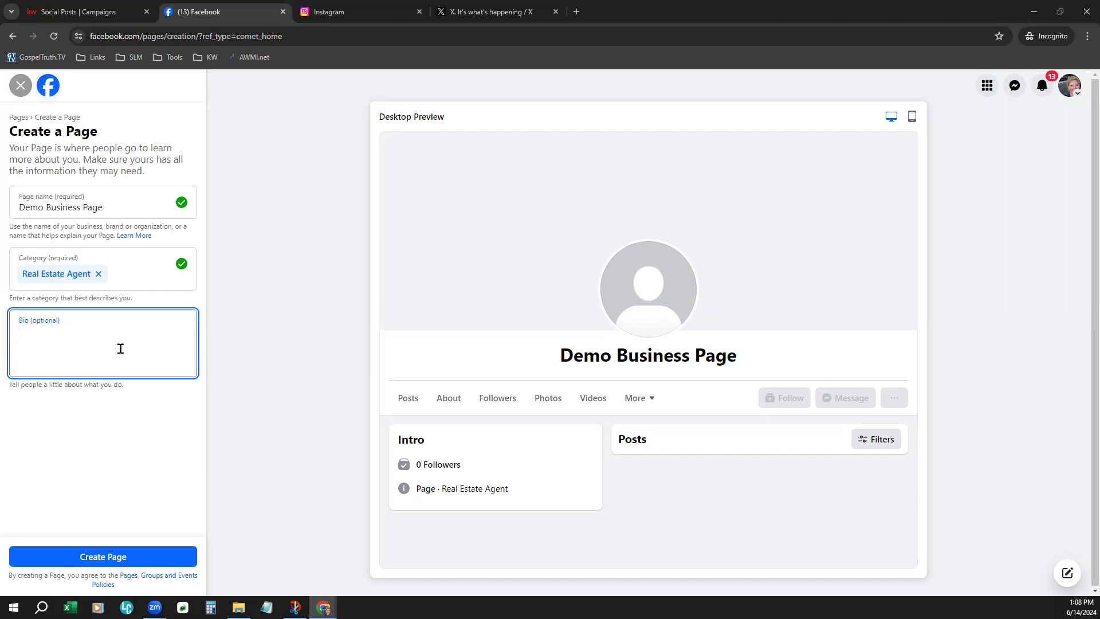
{"action": "left_click", "coordinate": [676, 375]}
{"action": "left_click", "coordinate": [70, 372]}
{"action": "type", "text": "Demo Bio"}
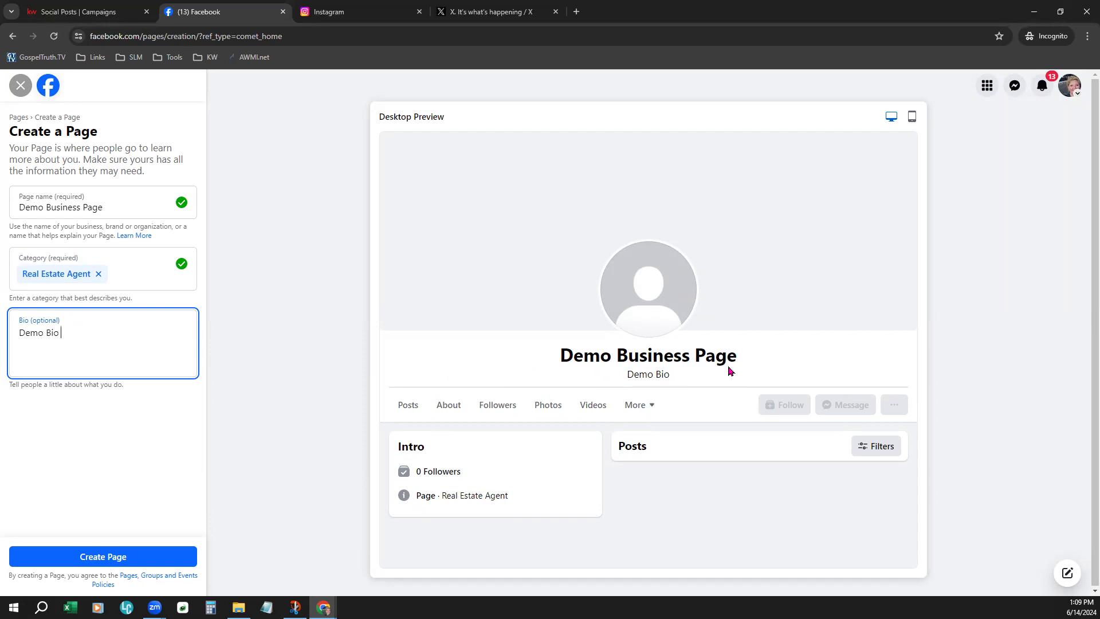
Load chatgpt.com in a new browser tab.
{"action": "left_click", "coordinate": [576, 11]}
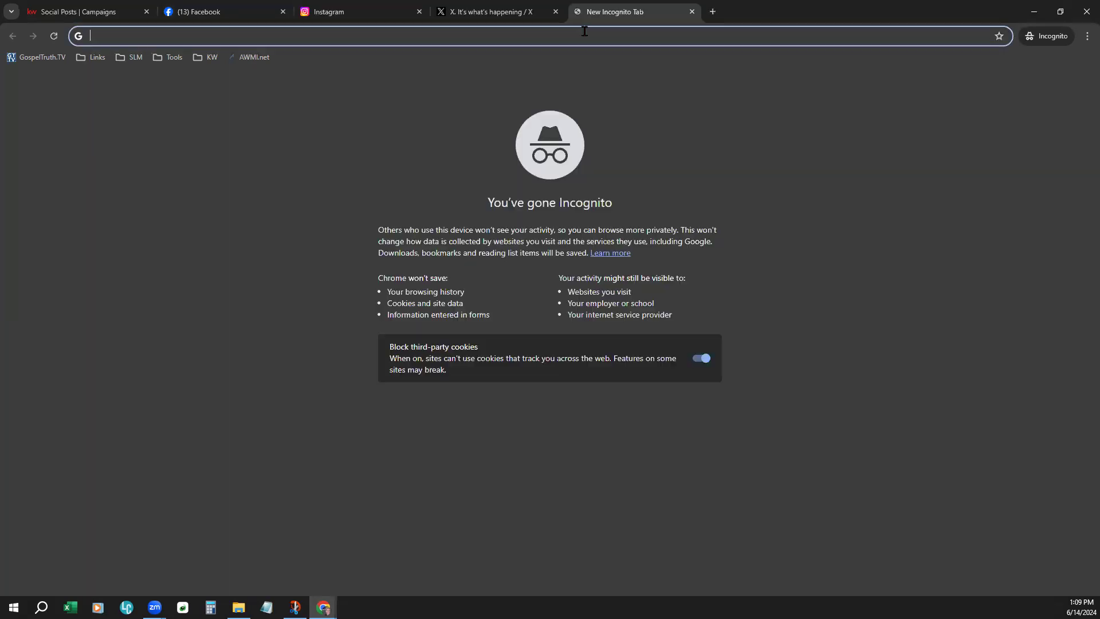
{"action": "type", "text": "ch"}
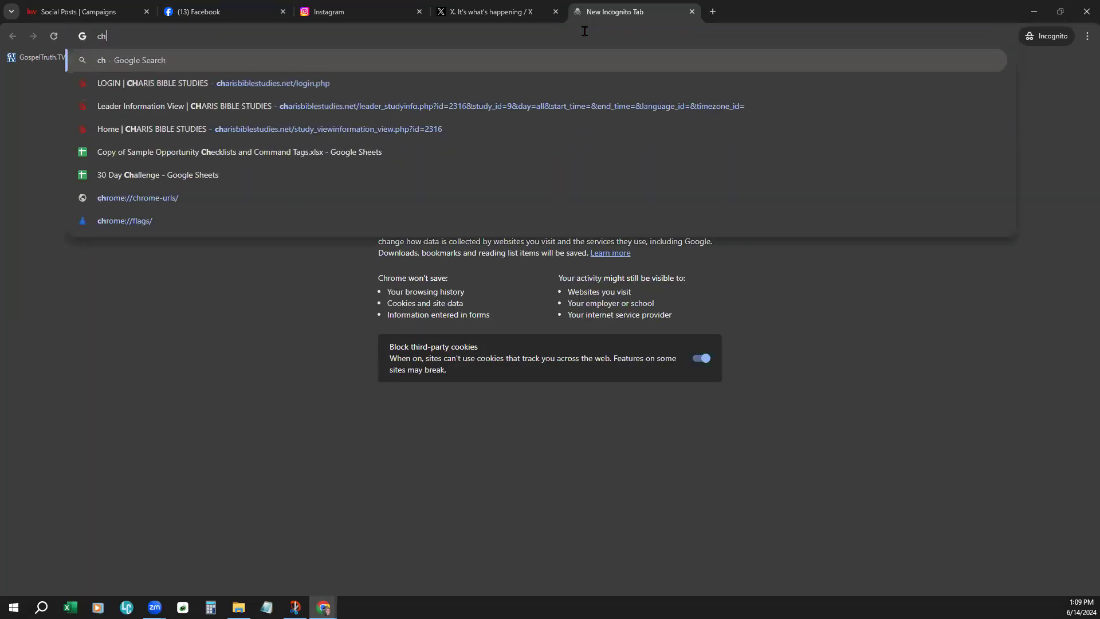
{"action": "type", "text": "atgptc"}
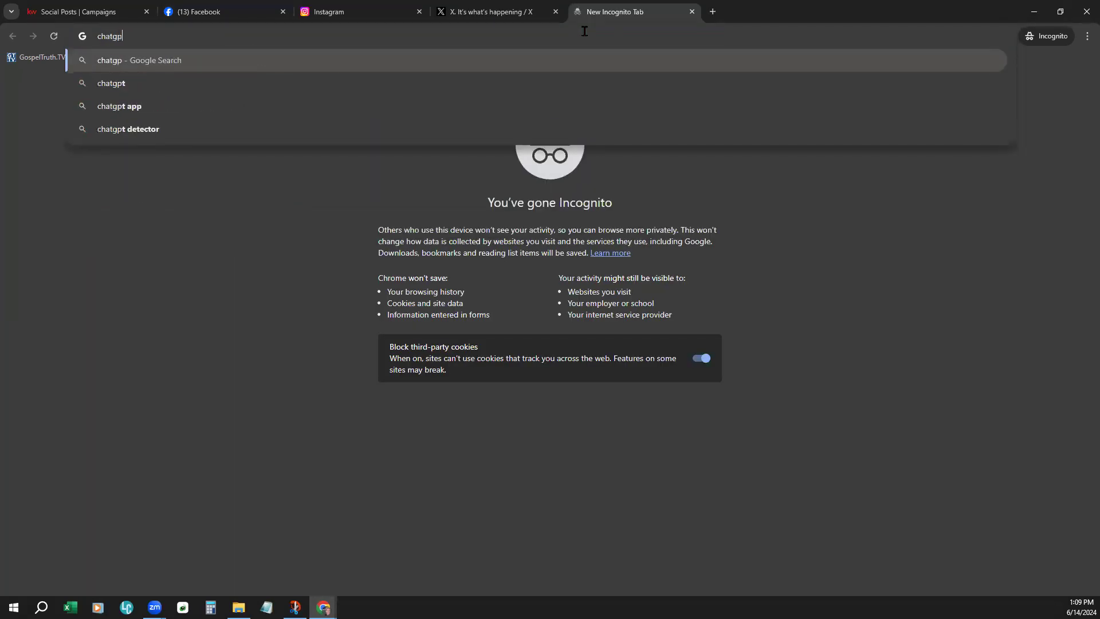
{"action": "key", "text": "BackSpace"}
{"action": "type", "text": ".com"}
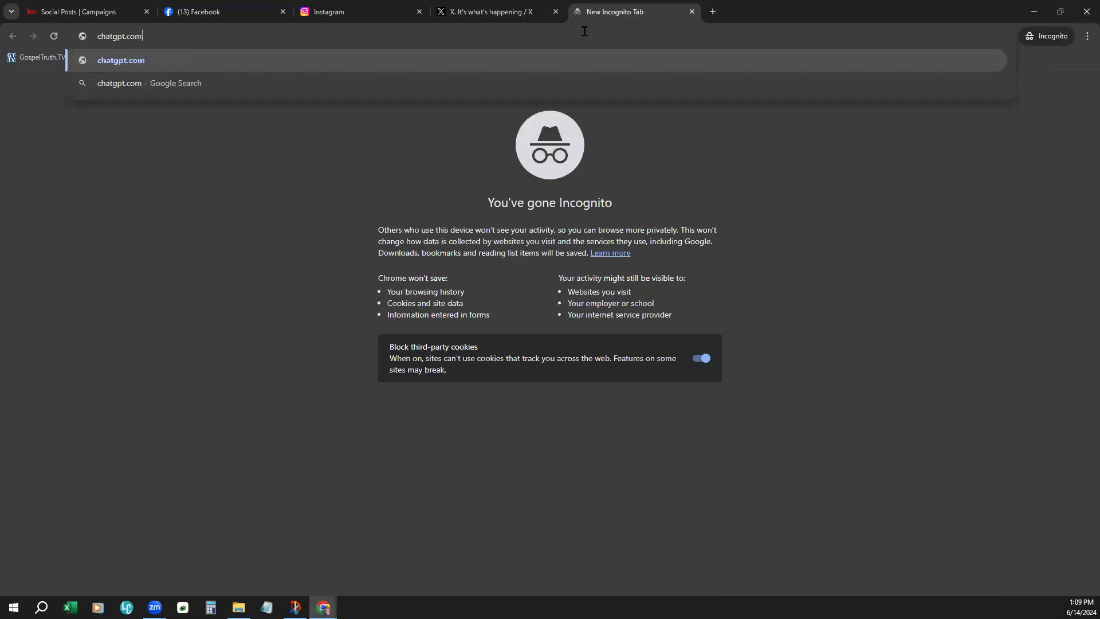
{"action": "key", "text": "Return"}
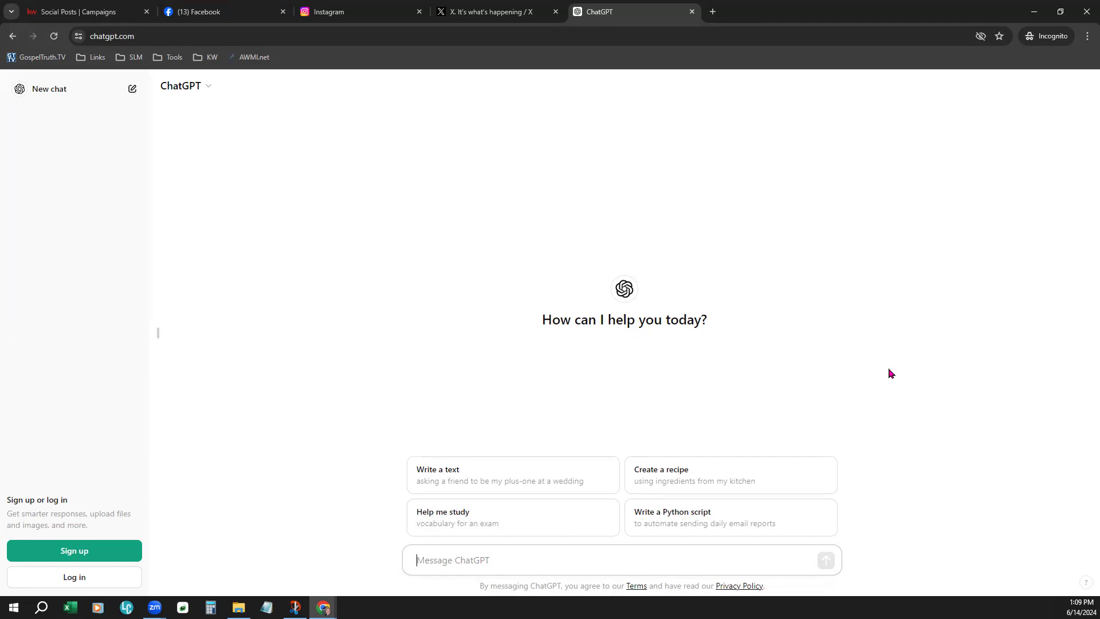
Ask ChatGPT for a one-sentence biography and select its answer.
{"action": "type", "text": "one s"}
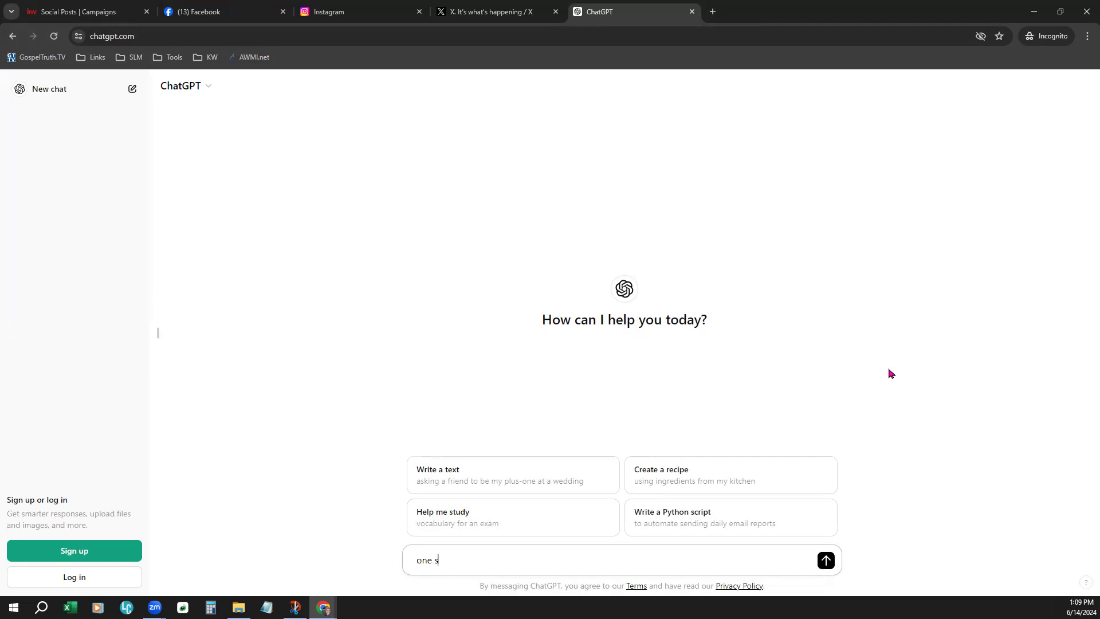
{"action": "type", "text": "entence biography mandy realtor 13 years"}
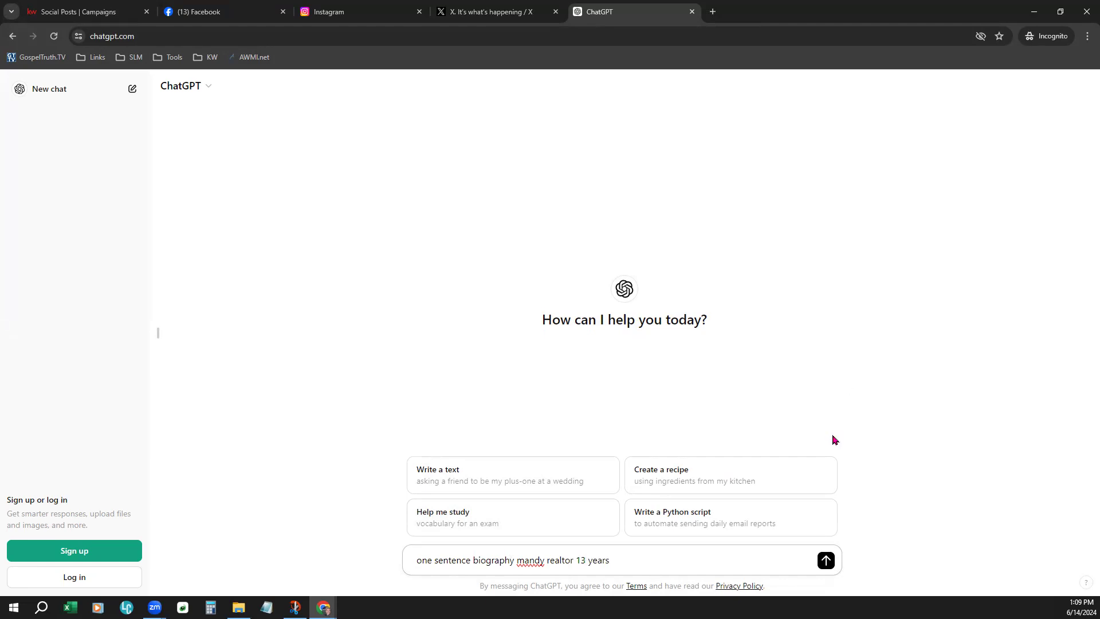
{"action": "left_click", "coordinate": [825, 559]}
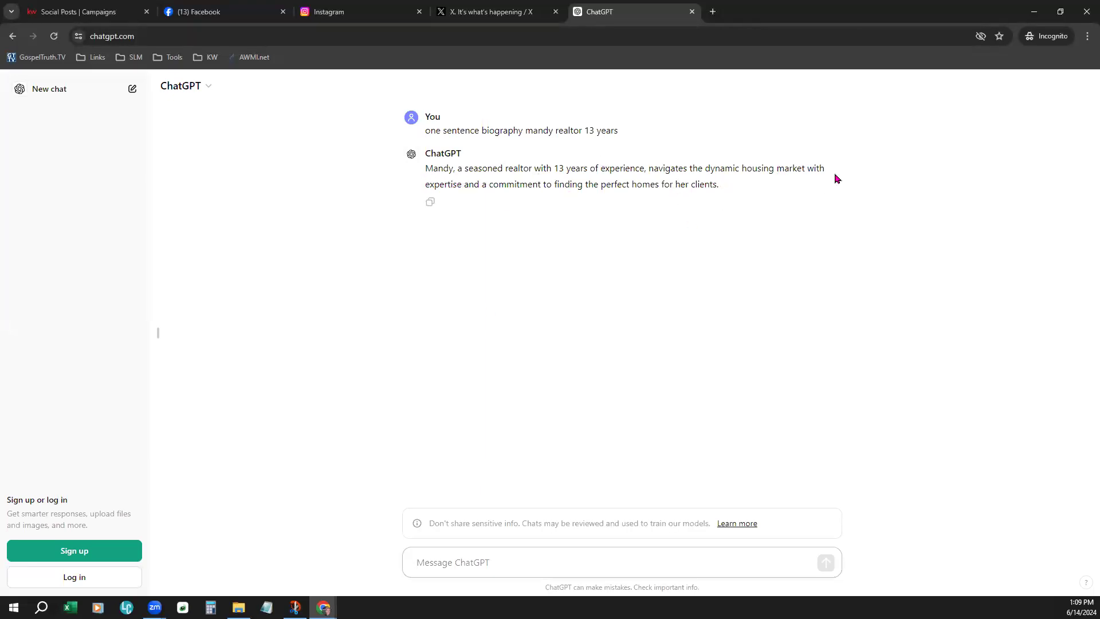
{"action": "left_click_drag", "start_coordinate": [427, 172], "coordinate": [706, 185]}
{"action": "key", "text": "ctrl+c"}
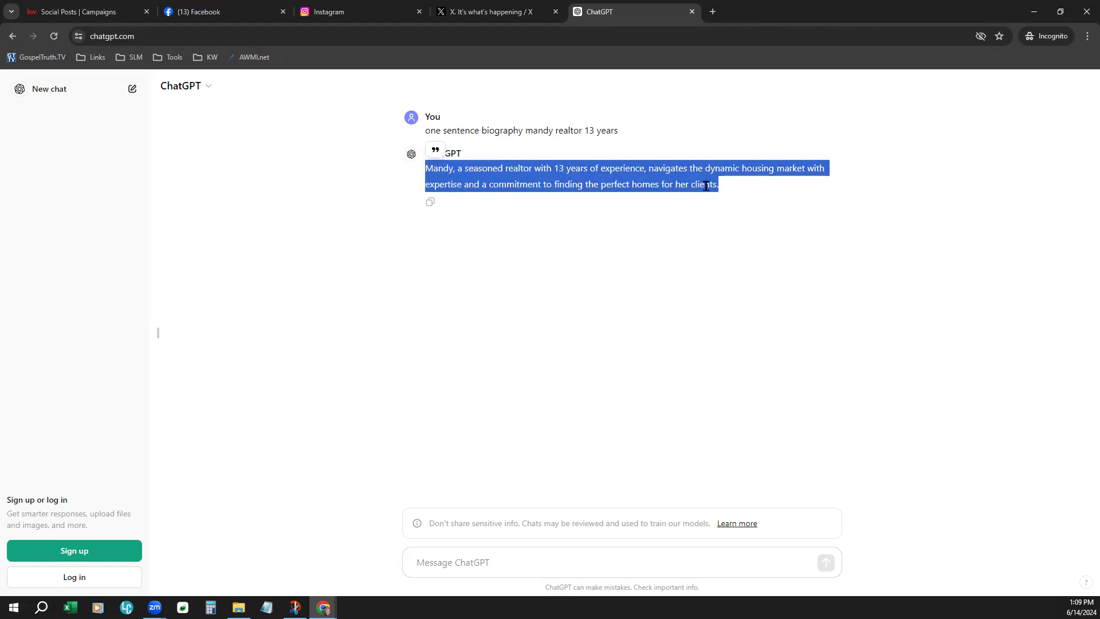
Replace the 'Demo Bio' placeholder with the copied ChatGPT bio.
{"action": "left_click", "coordinate": [232, 12]}
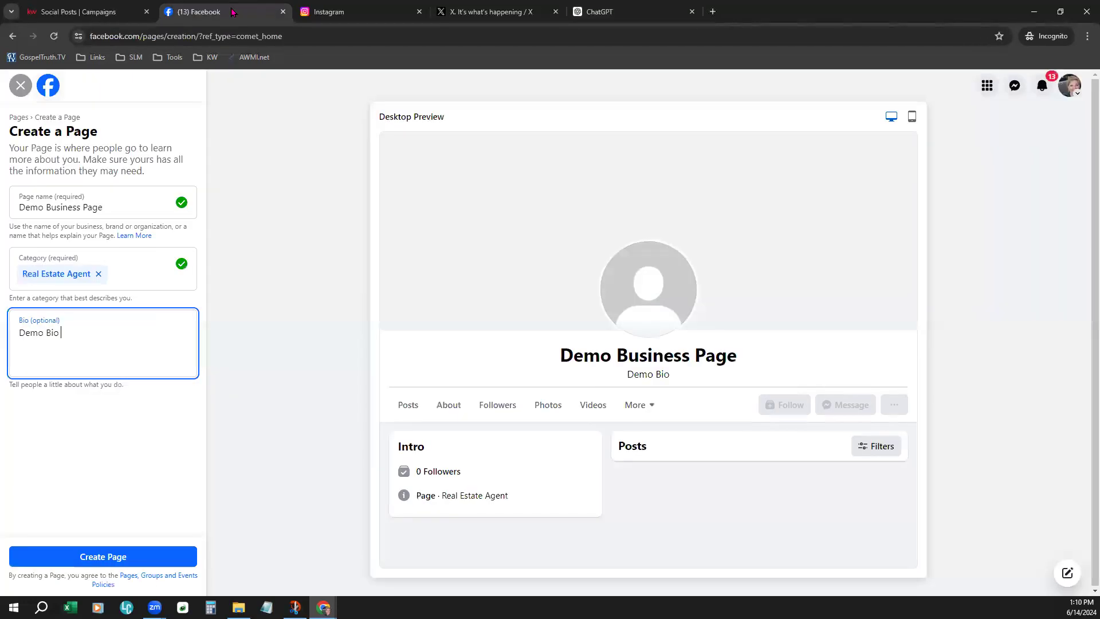
{"action": "left_click_drag", "start_coordinate": [74, 344], "coordinate": [2, 343]}
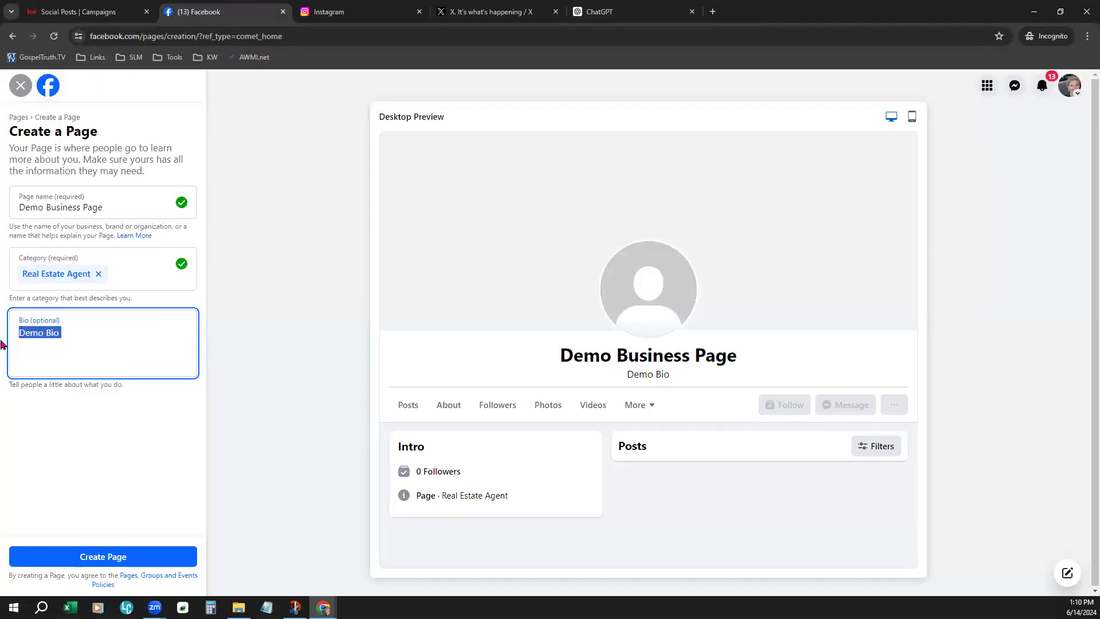
{"action": "key", "text": "ctrl+v"}
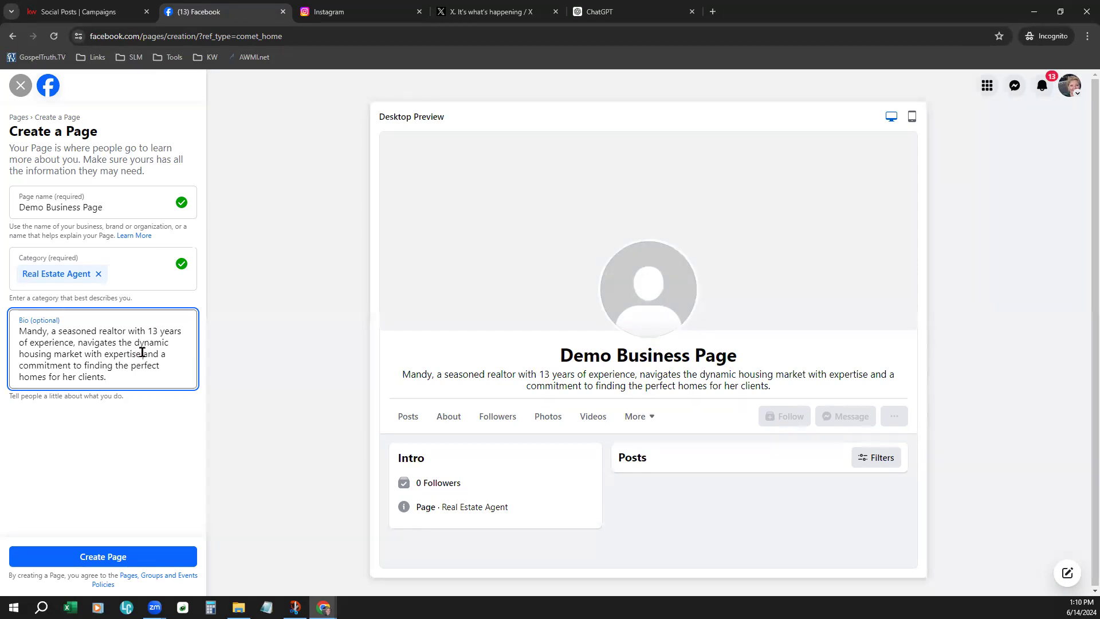
Trim the bio to end at 'housing market with expertise.' and create the Page.
{"action": "left_click_drag", "start_coordinate": [73, 366], "coordinate": [182, 395]}
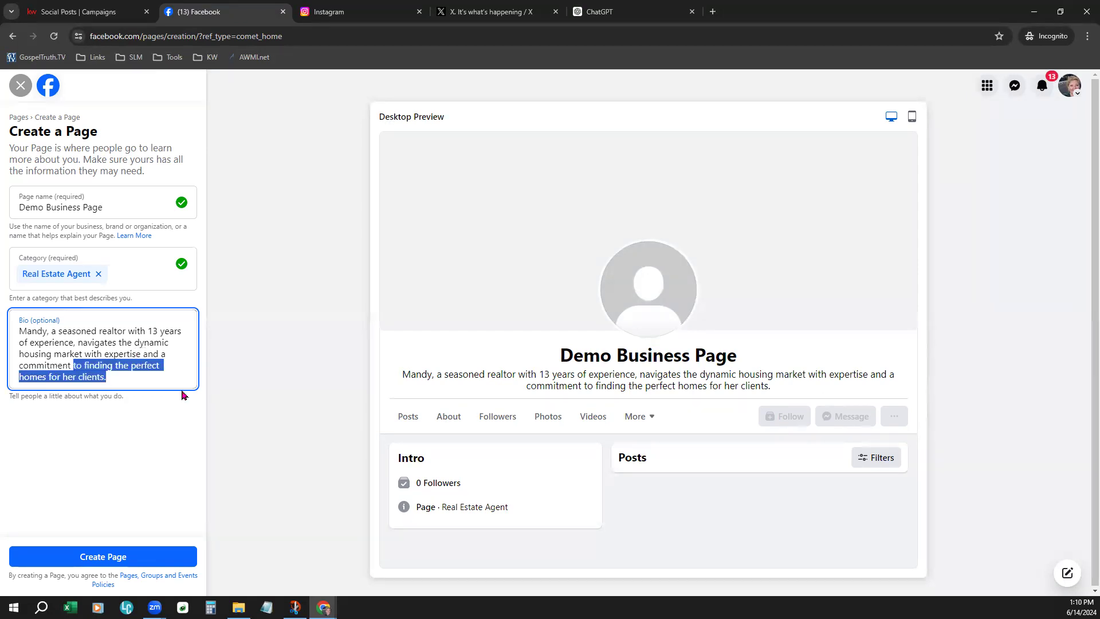
{"action": "key", "text": "BackSpace"}
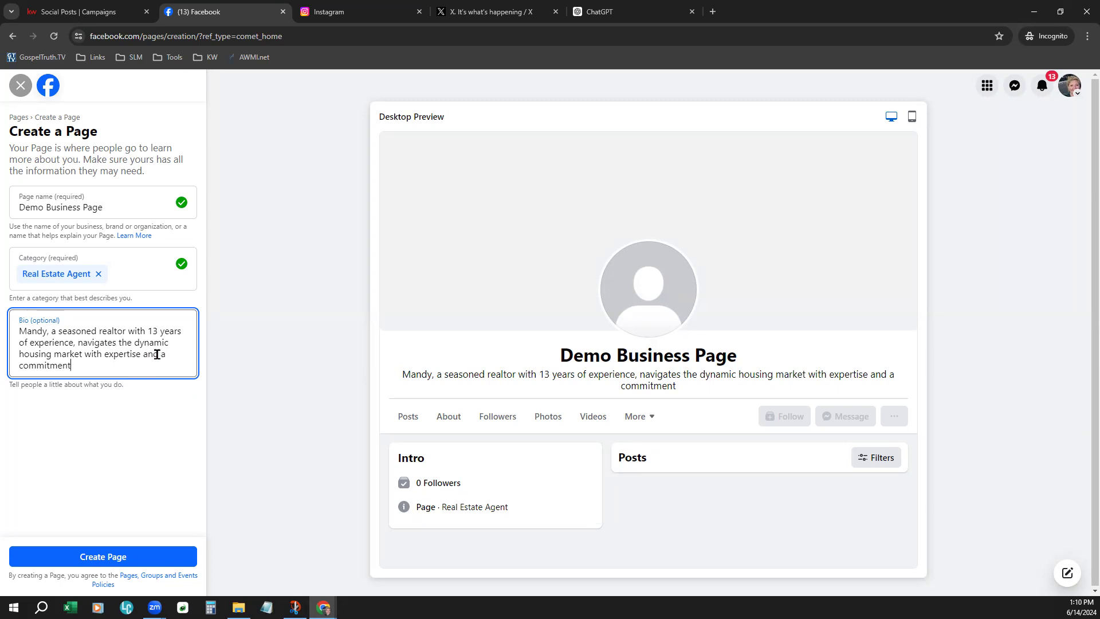
{"action": "left_click_drag", "start_coordinate": [160, 355], "coordinate": [207, 362]}
{"action": "key", "text": "BackSpace"}
{"action": "key", "text": "BackSpace"}
{"action": "key", "text": "BackSpace"}
{"action": "key", "text": "BackSpace"}
{"action": "key", "text": "BackSpace"}
{"action": "type", "text": "."}
{"action": "left_click", "coordinate": [167, 418]}
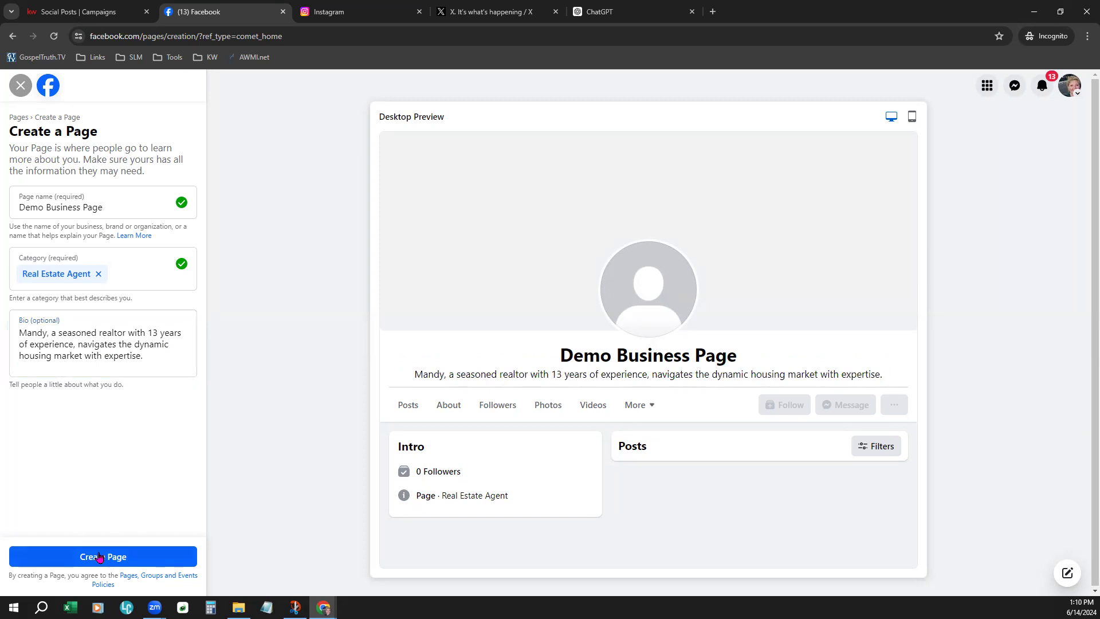
{"action": "left_click", "coordinate": [99, 557]}
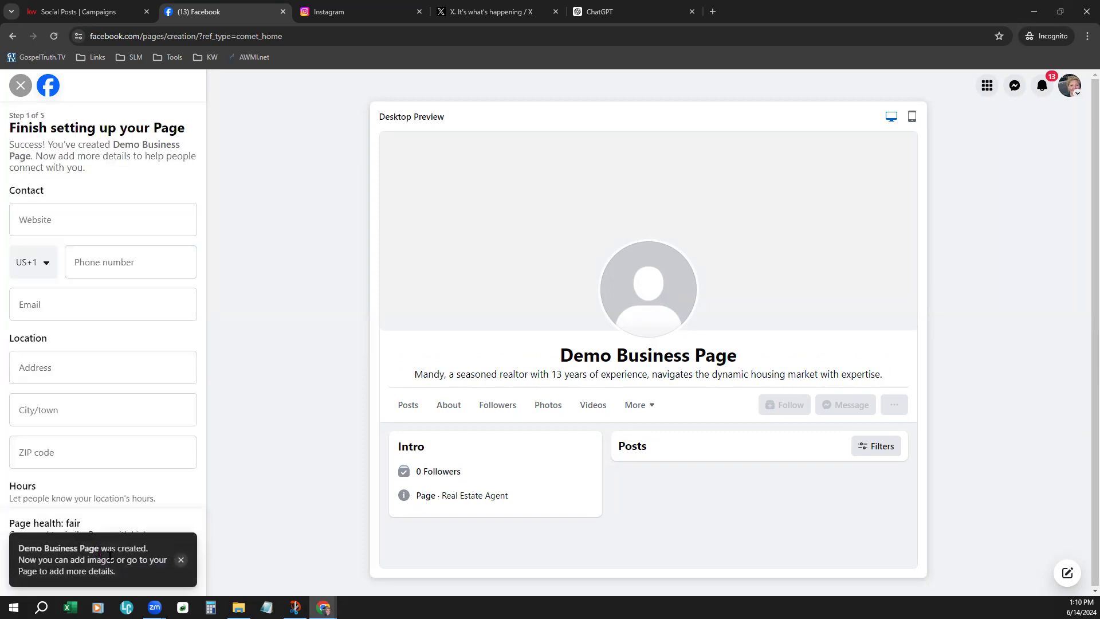
Dismiss the page-created notice and start filling in the Website field.
{"action": "left_click", "coordinate": [181, 560]}
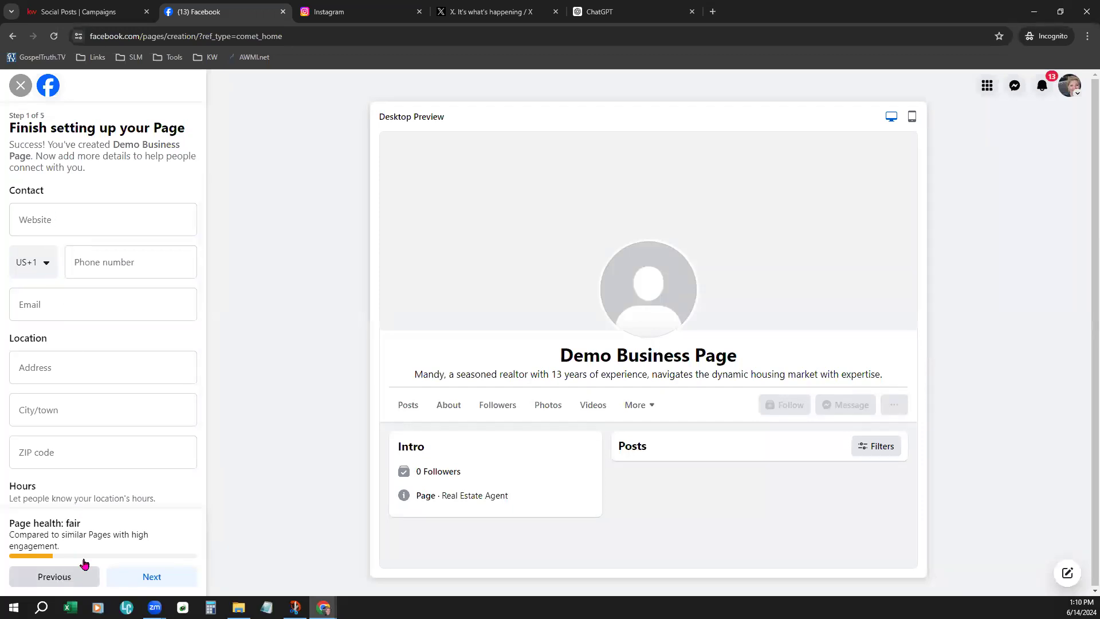
{"action": "left_click", "coordinate": [50, 218]}
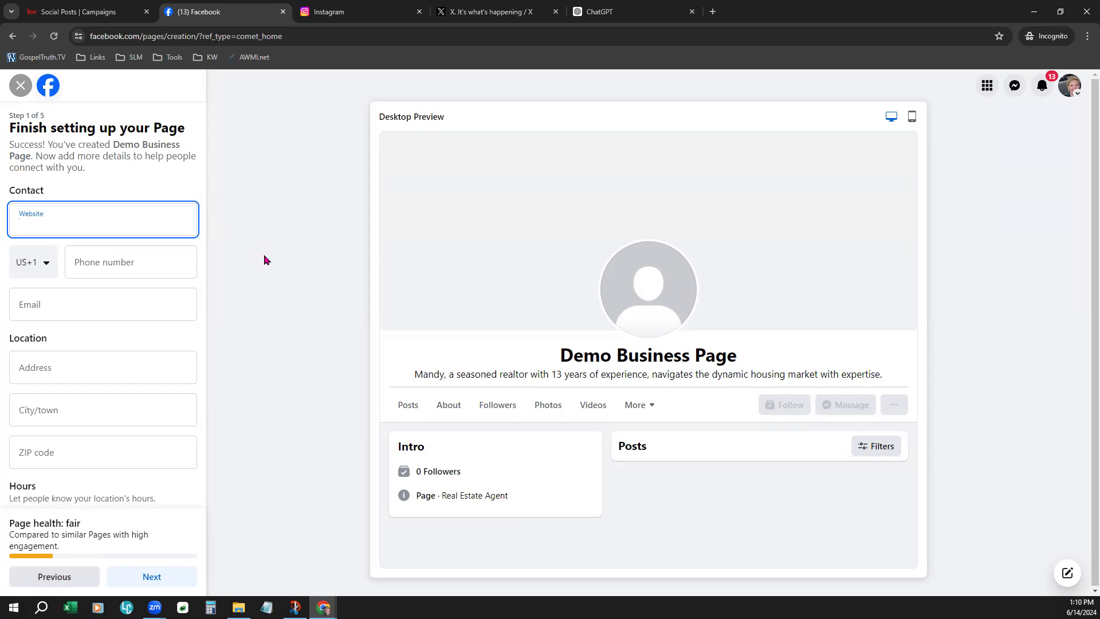
In KW Command's My Website settings, select and copy the website subdomain.
{"action": "left_click", "coordinate": [86, 12]}
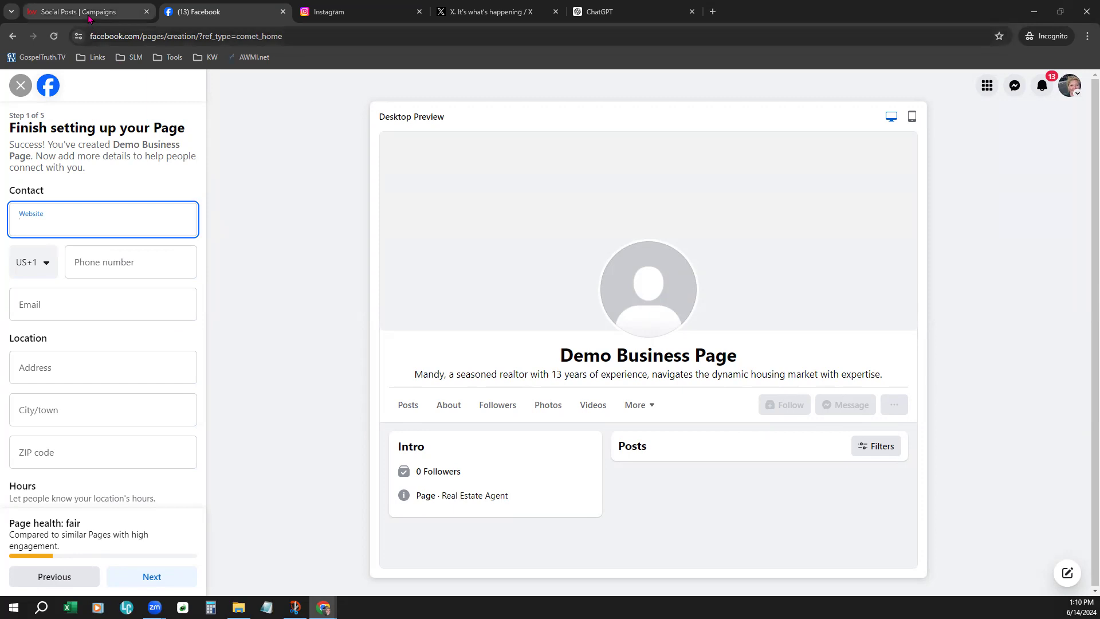
{"action": "left_click", "coordinate": [21, 401]}
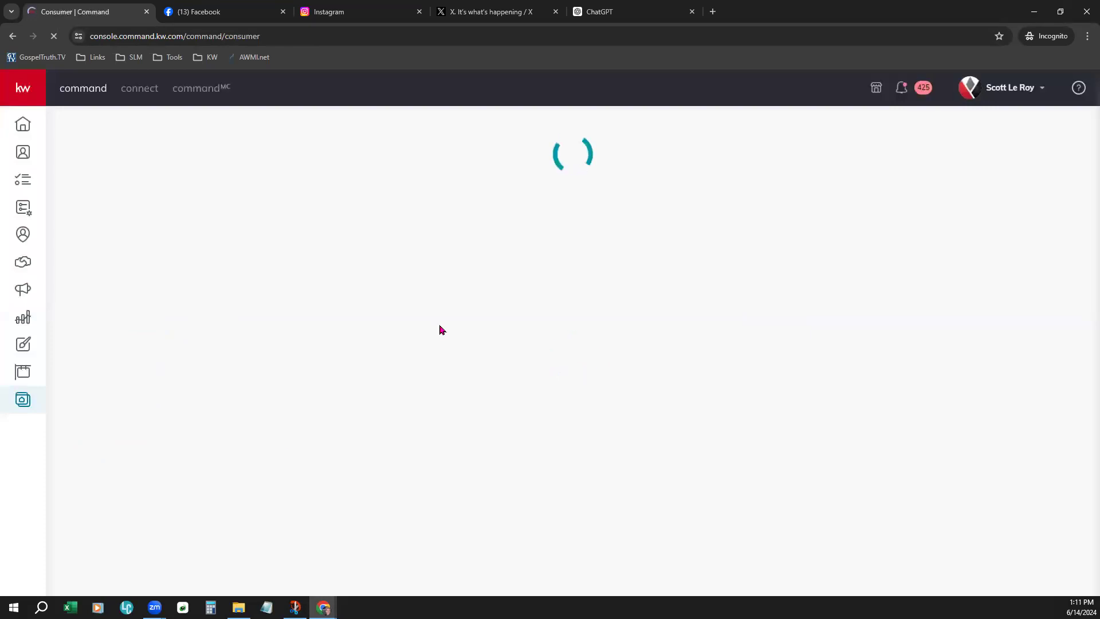
{"action": "left_click", "coordinate": [511, 498]}
{"action": "double_click", "coordinate": [511, 498]}
{"action": "key", "text": "ctrl+c"}
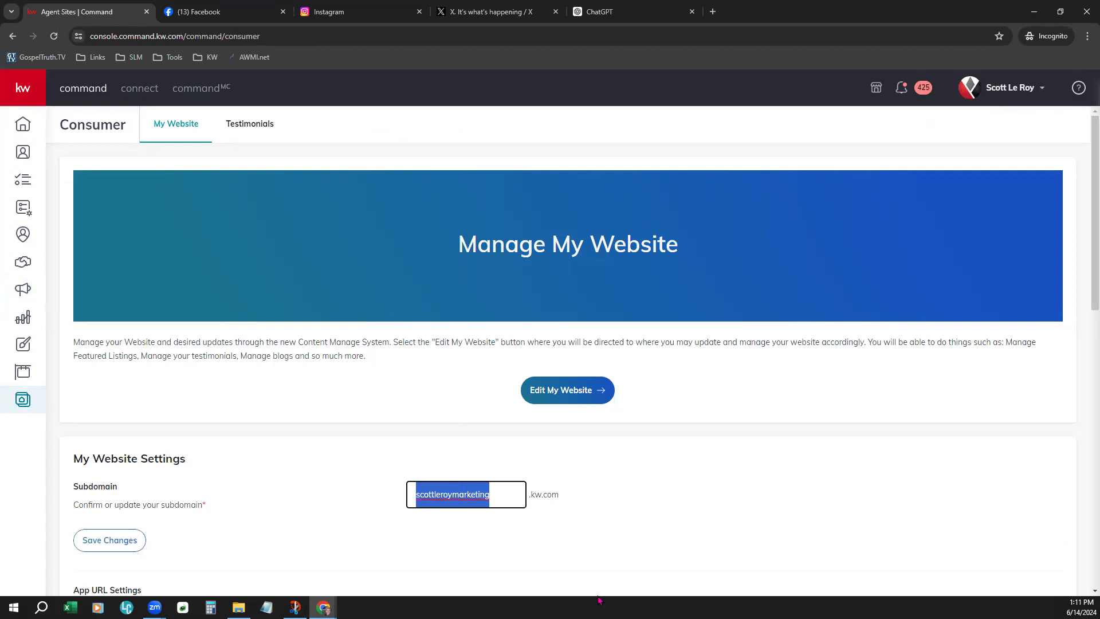
Open the subdomain with .kw.com in a new tab and copy its full URL.
{"action": "left_click", "coordinate": [716, 12]}
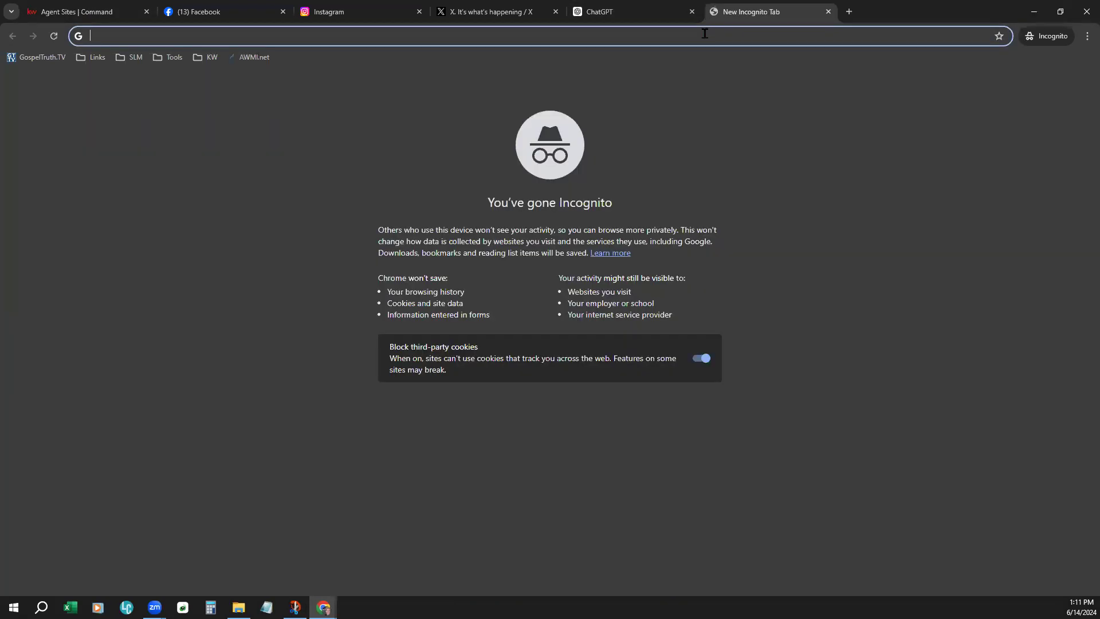
{"action": "key", "text": "ctrl+v"}
{"action": "type", "text": ".kw.com"}
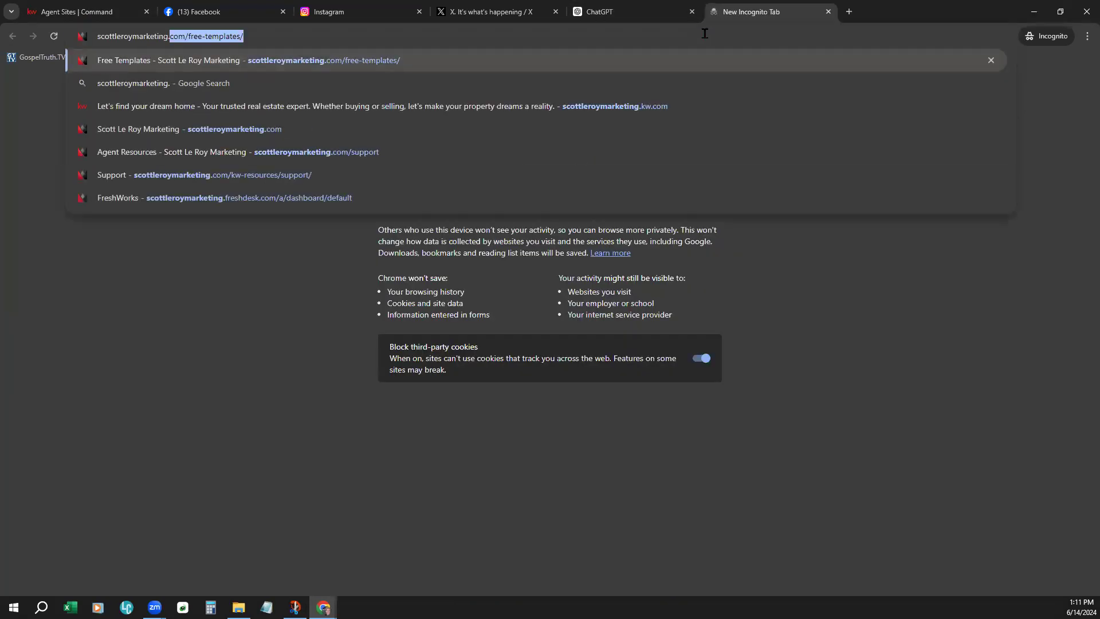
{"action": "key", "text": "Return"}
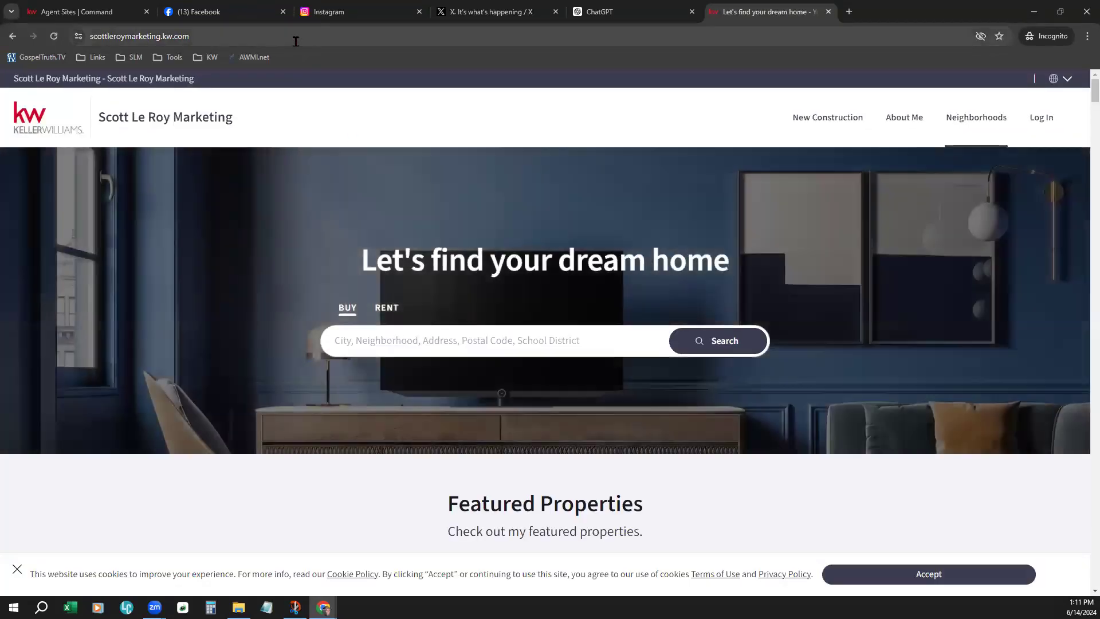
{"action": "left_click", "coordinate": [296, 42]}
{"action": "right_click", "coordinate": [295, 41]}
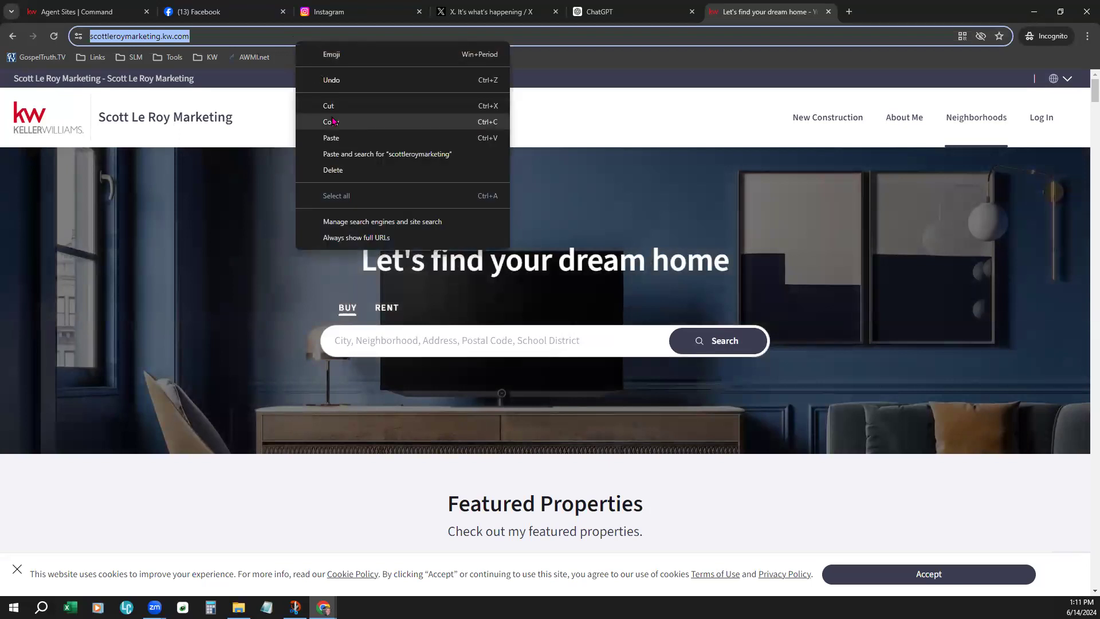
{"action": "left_click", "coordinate": [321, 117]}
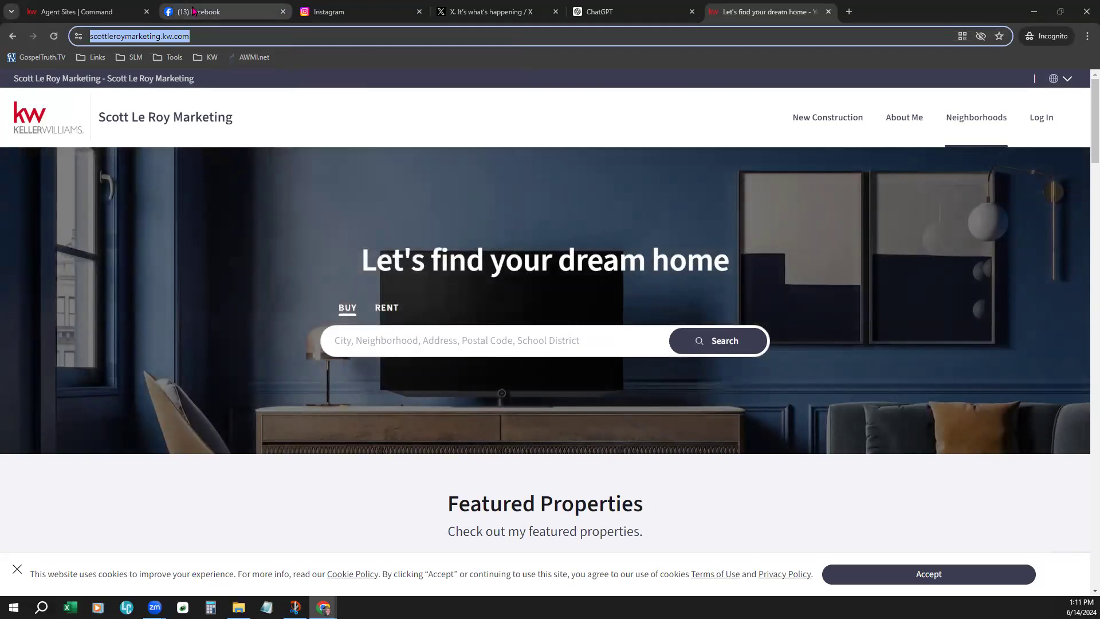
{"action": "left_click", "coordinate": [194, 11]}
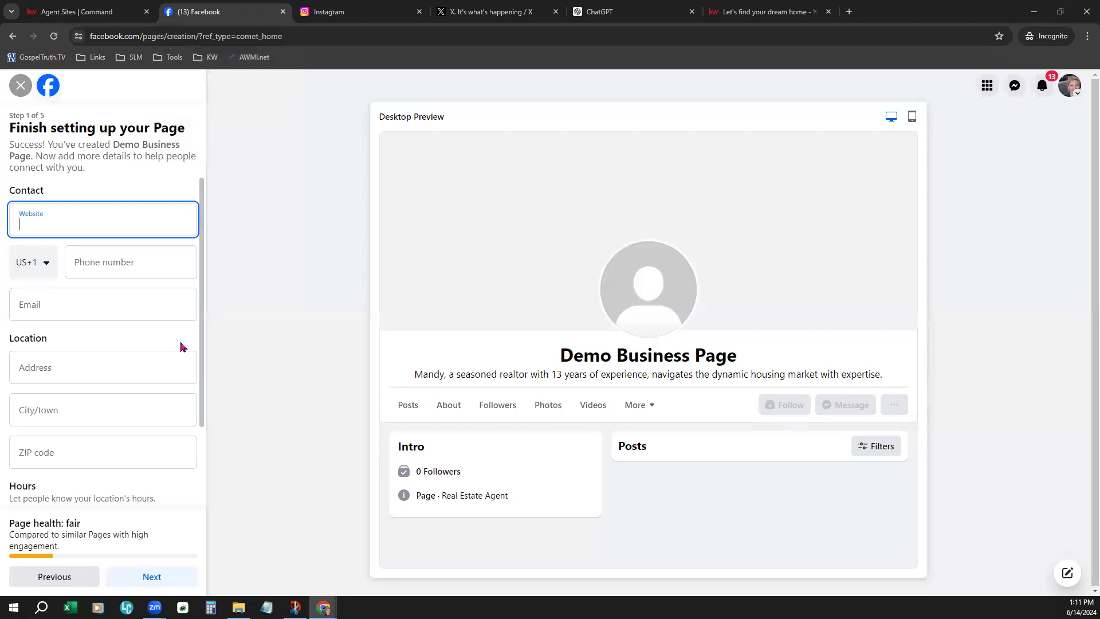
Paste the agent's KW website URL into Demo Business Page's Website field.
{"action": "key", "text": "ctrl+v"}
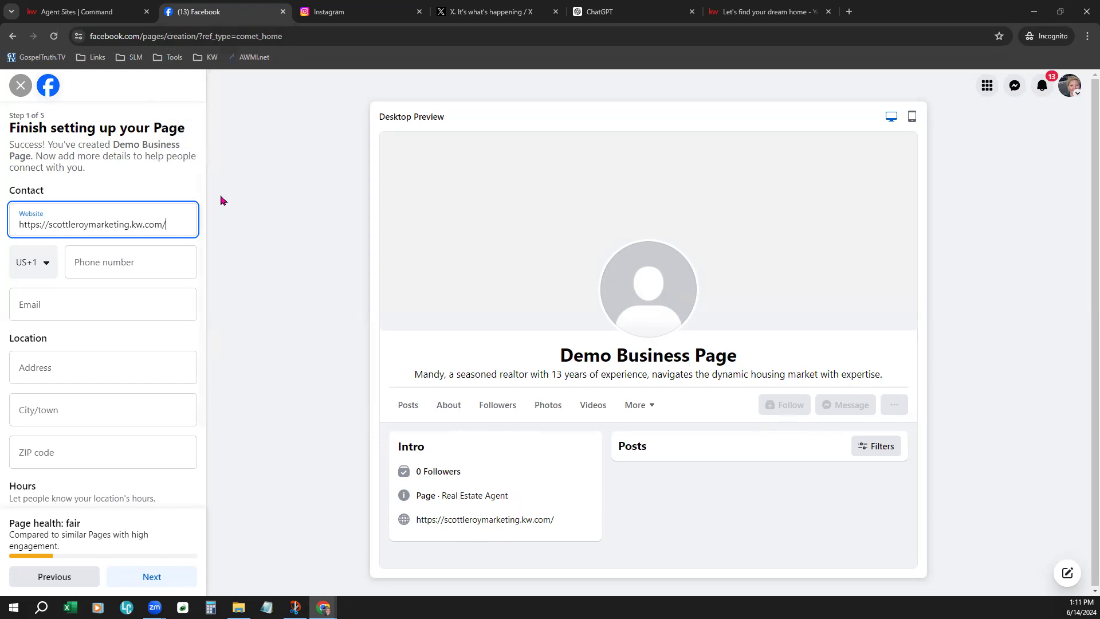
{"action": "scroll", "coordinate": [117, 447], "scroll_direction": "down", "scroll_amount": 1}
{"action": "scroll", "coordinate": [120, 455], "scroll_direction": "down", "scroll_amount": 1}
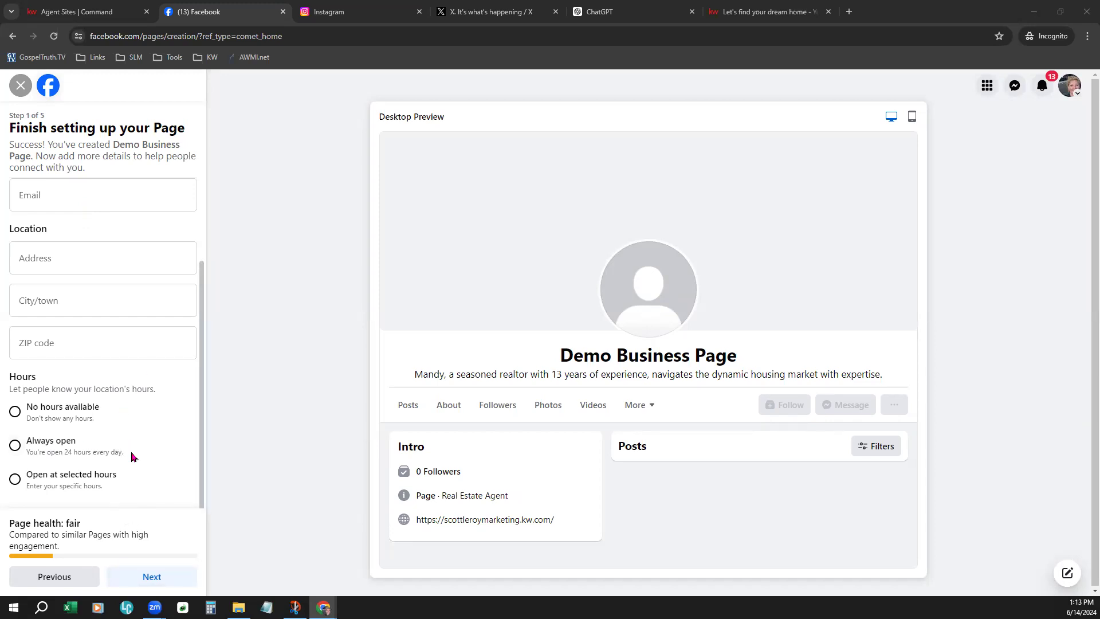
Advance past the contact, customize and audience steps, skipping the WhatsApp connection.
{"action": "left_click", "coordinate": [149, 580]}
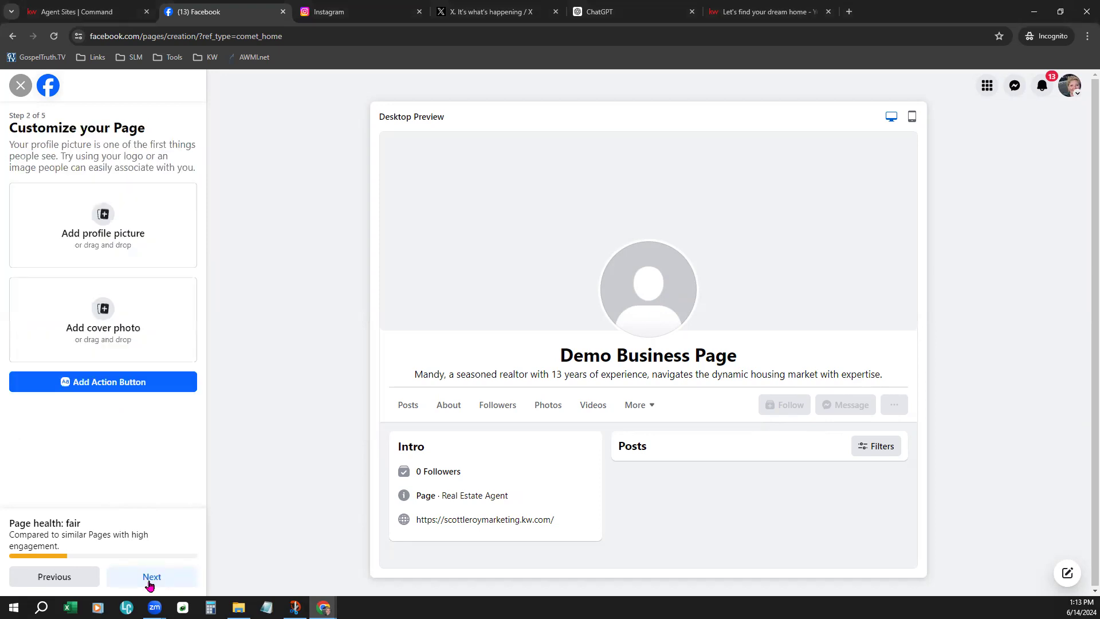
{"action": "left_click", "coordinate": [150, 583]}
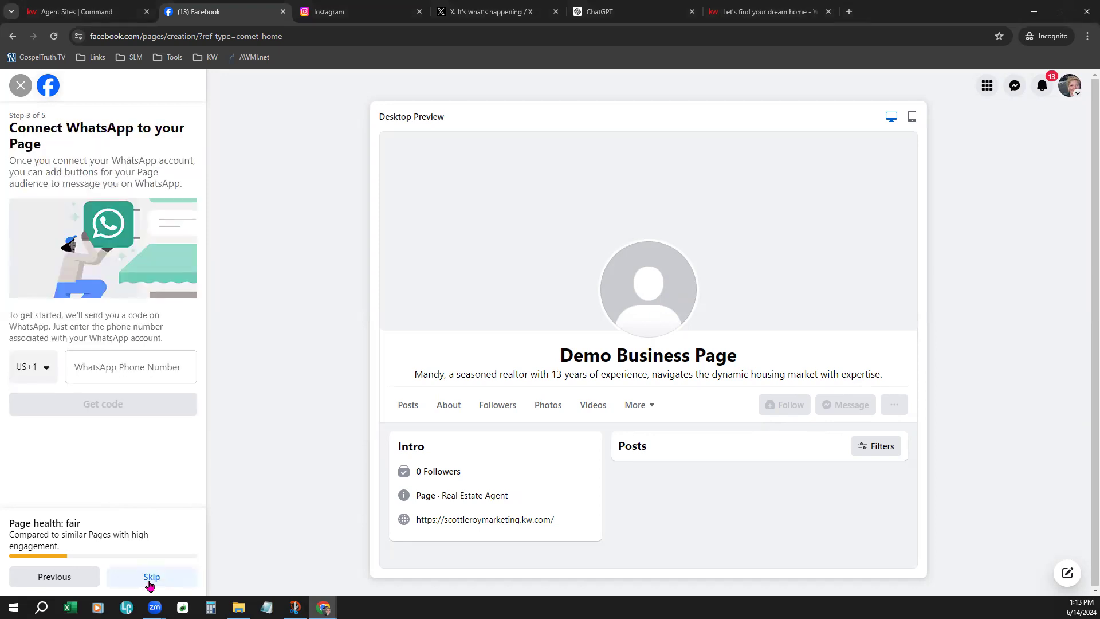
{"action": "left_click", "coordinate": [150, 578]}
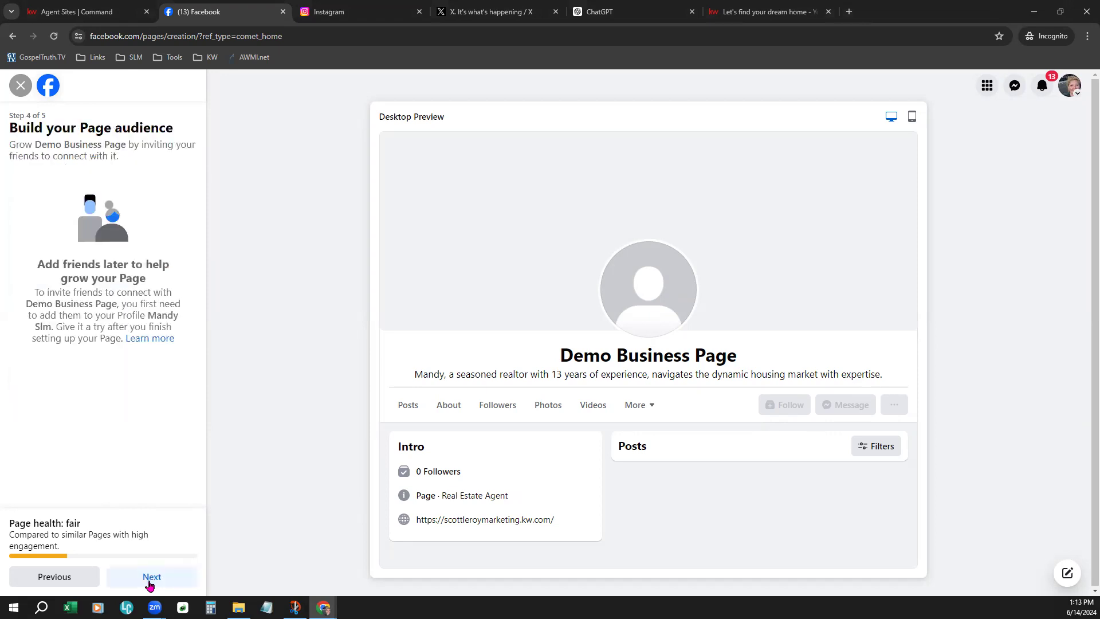
{"action": "left_click", "coordinate": [150, 579]}
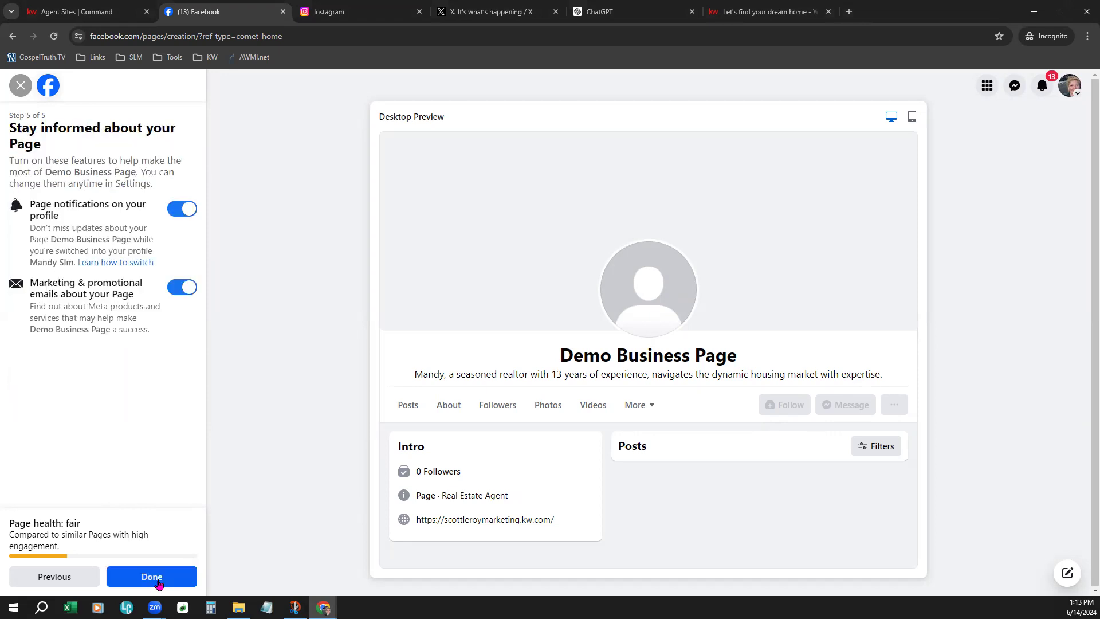
Switch off page notifications and marketing emails, then finish the page setup.
{"action": "left_click", "coordinate": [183, 212]}
{"action": "left_click", "coordinate": [185, 290]}
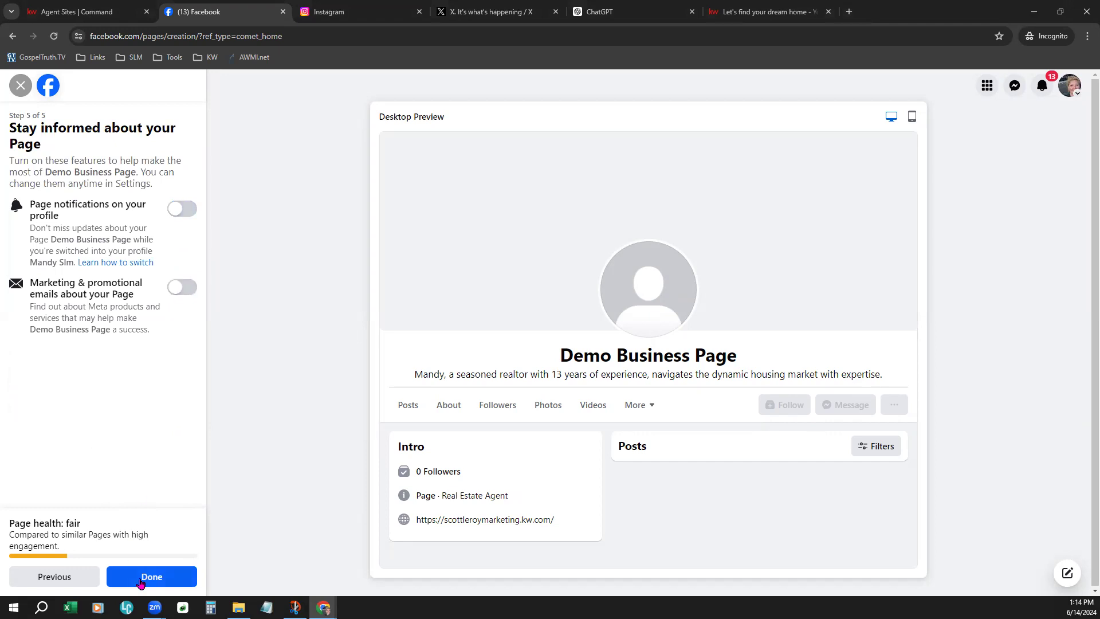
{"action": "left_click", "coordinate": [140, 578]}
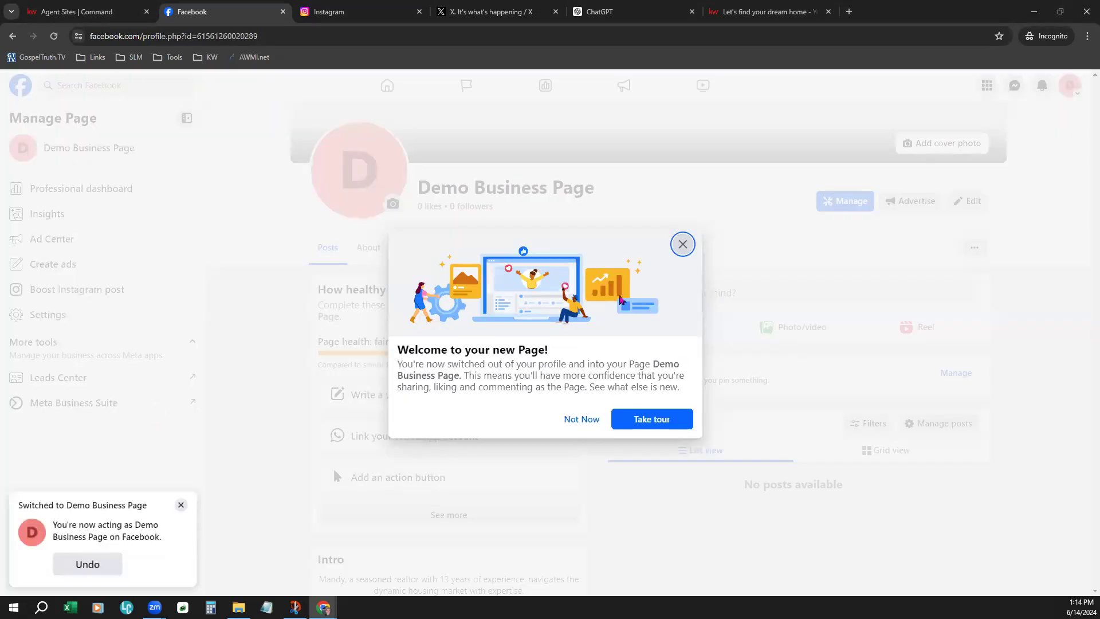
Dismiss the new-Page welcome and switched-to-page notices and review the Demo Business Page profile.
{"action": "left_click", "coordinate": [683, 244]}
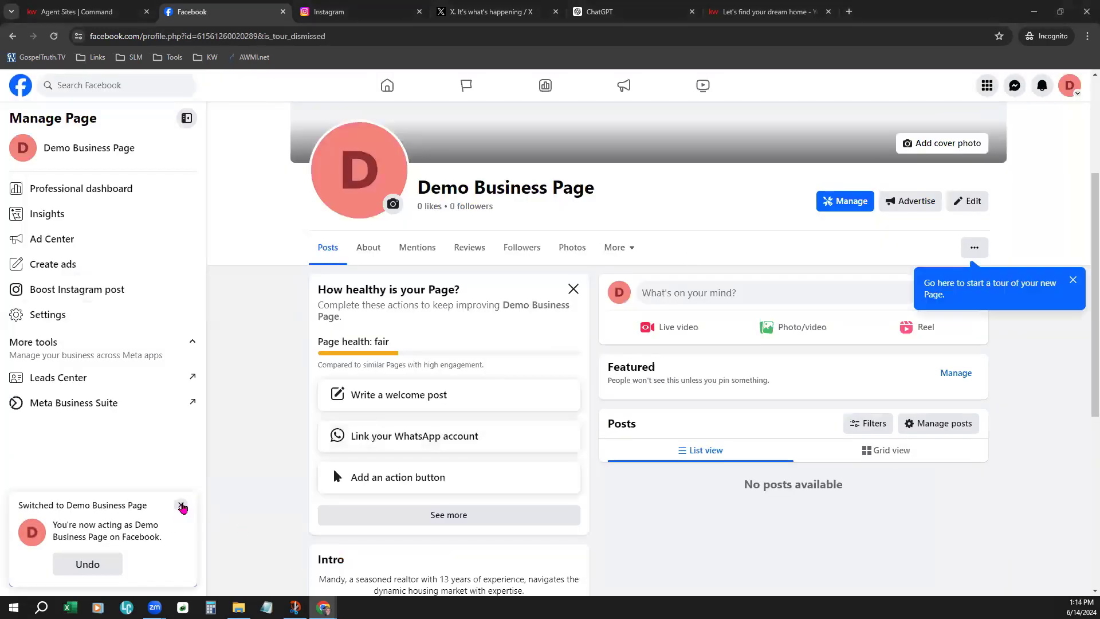
{"action": "left_click", "coordinate": [181, 505]}
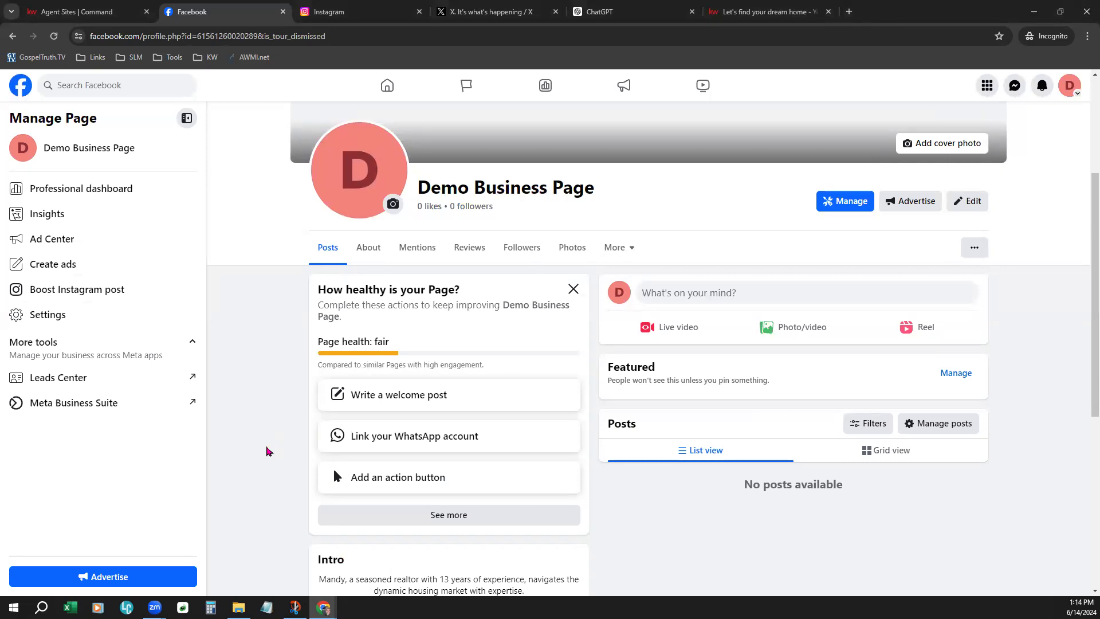
{"action": "scroll", "coordinate": [685, 458], "scroll_direction": "up", "scroll_amount": 2}
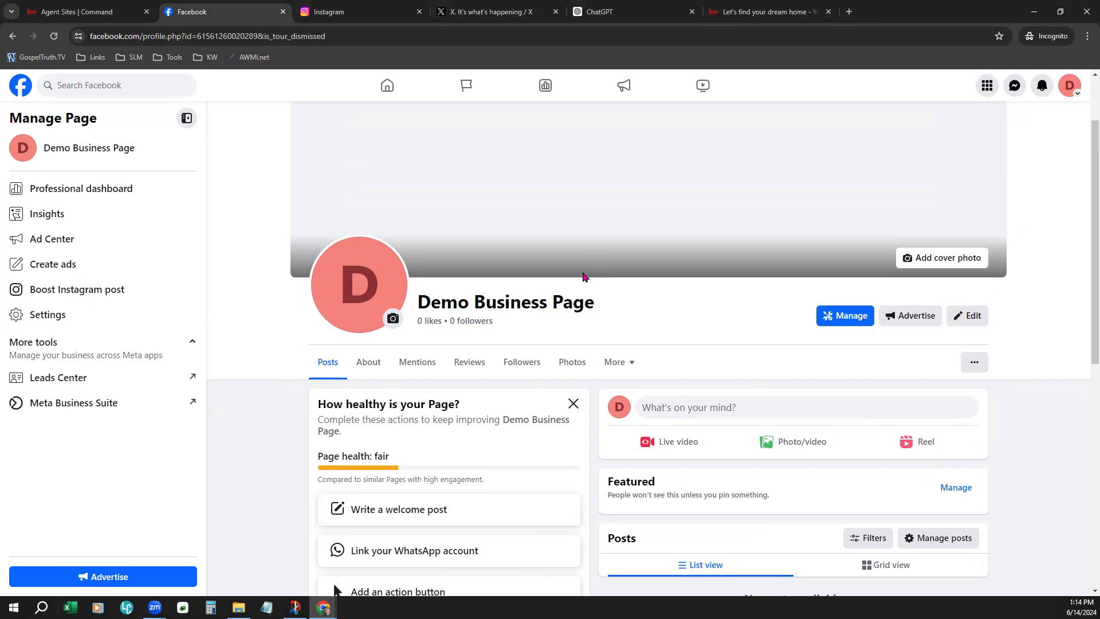
{"action": "scroll", "coordinate": [859, 401], "scroll_direction": "down", "scroll_amount": 2}
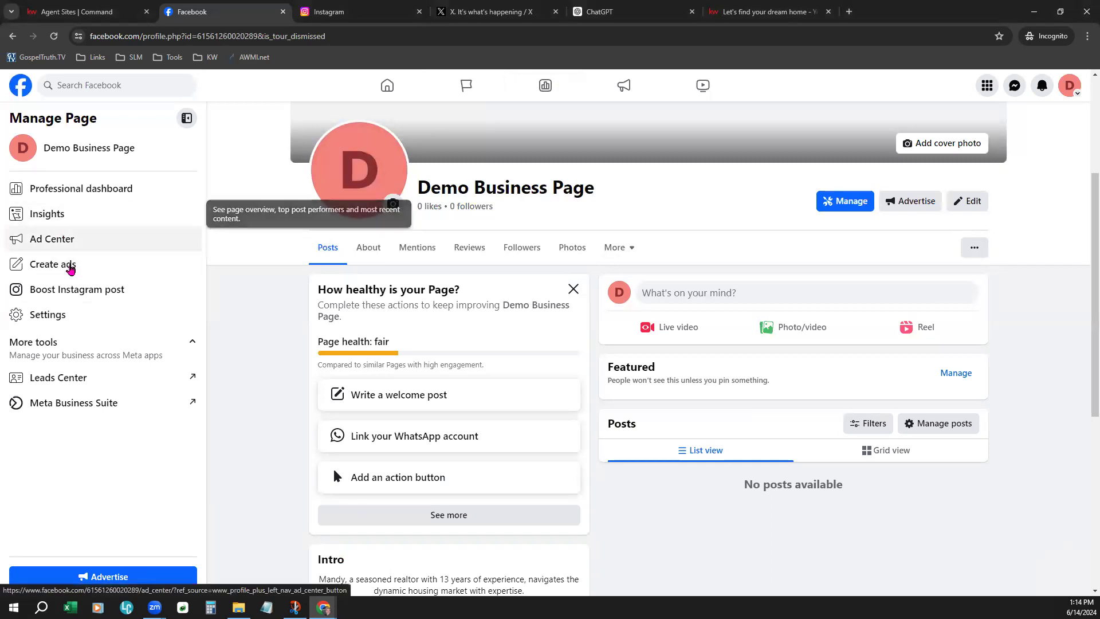
From the page's Insights, open Linked accounts, note Instagram is Not connected, and view its options.
{"action": "left_click", "coordinate": [80, 225]}
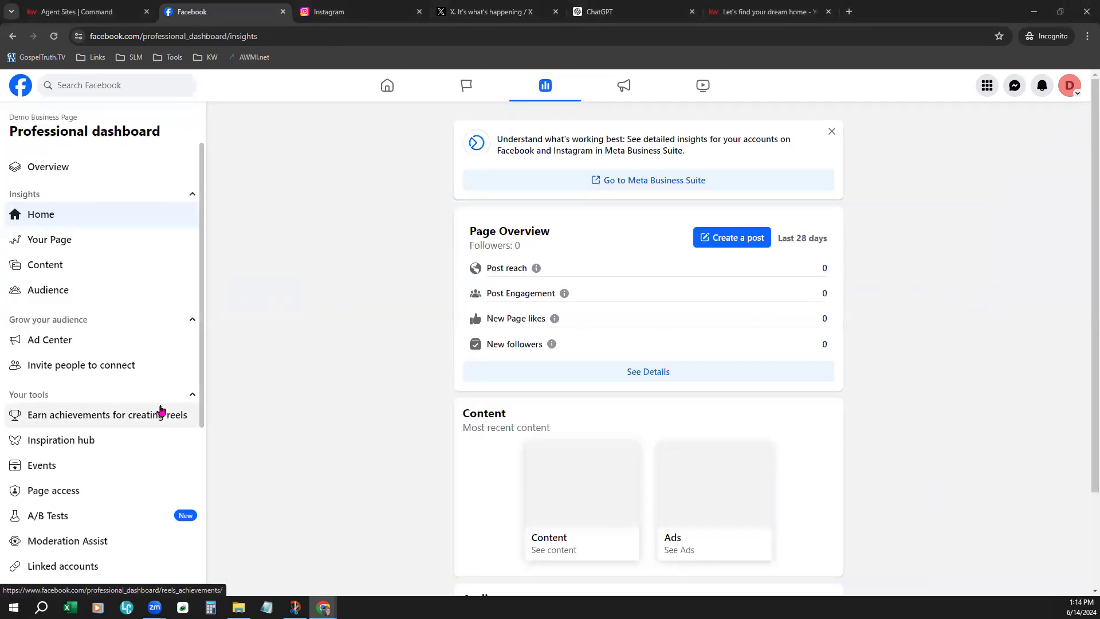
{"action": "scroll", "coordinate": [160, 410], "scroll_direction": "down", "scroll_amount": 2}
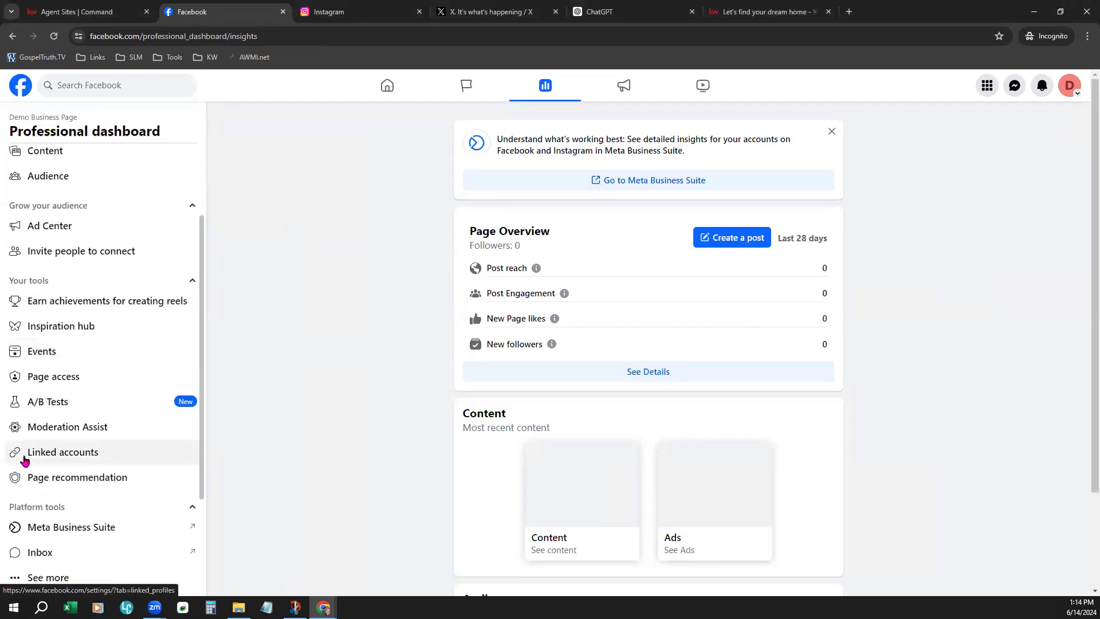
{"action": "left_click", "coordinate": [103, 456]}
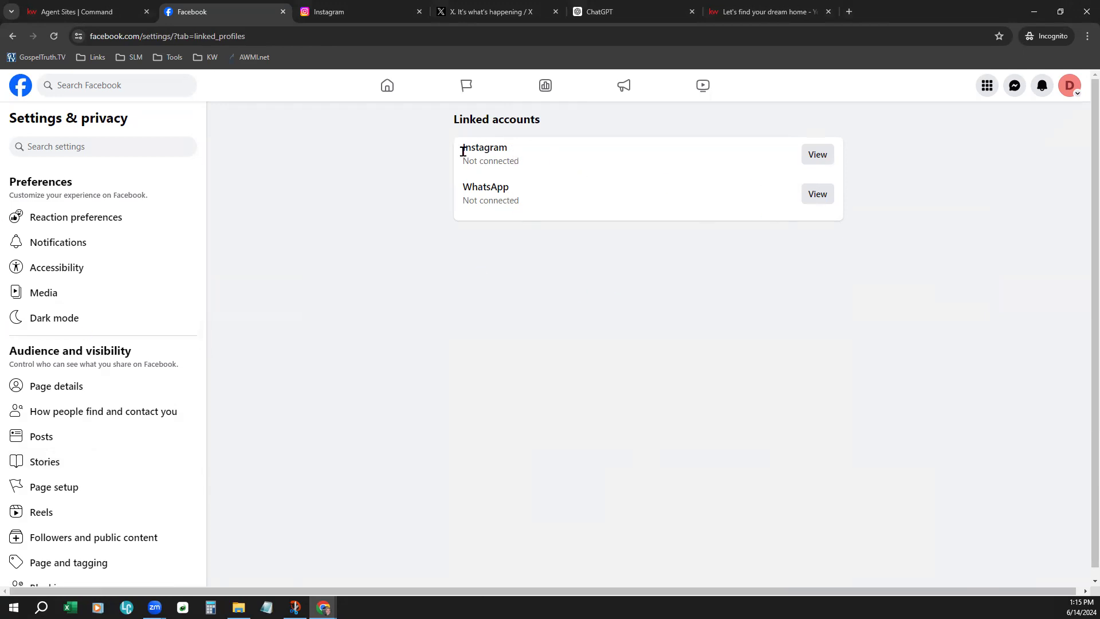
{"action": "left_click_drag", "start_coordinate": [464, 163], "coordinate": [522, 167]}
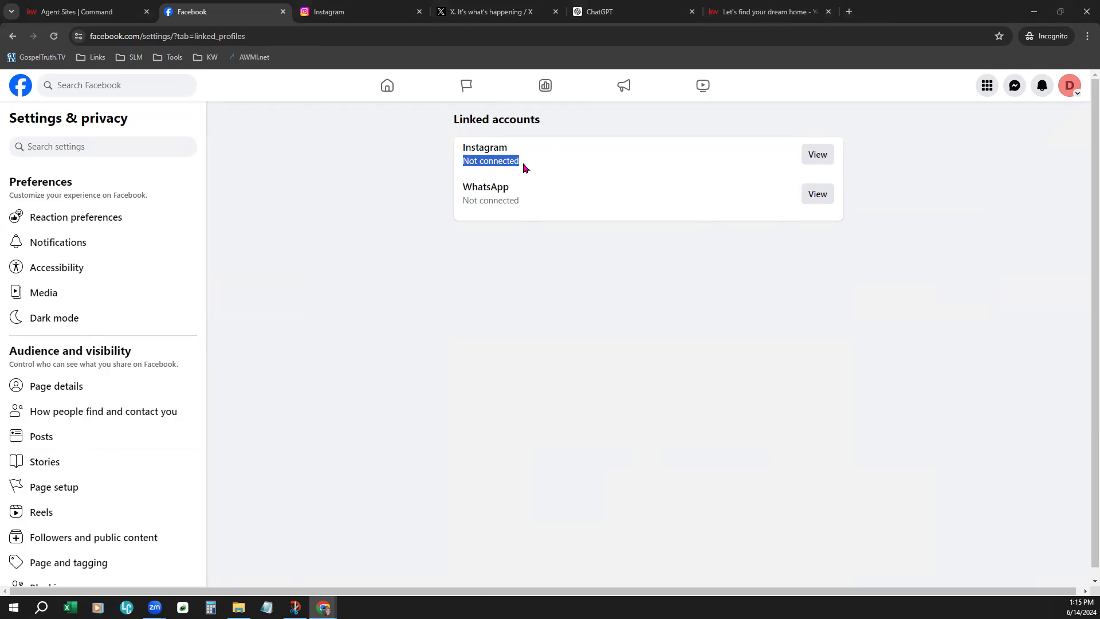
{"action": "left_click", "coordinate": [817, 156]}
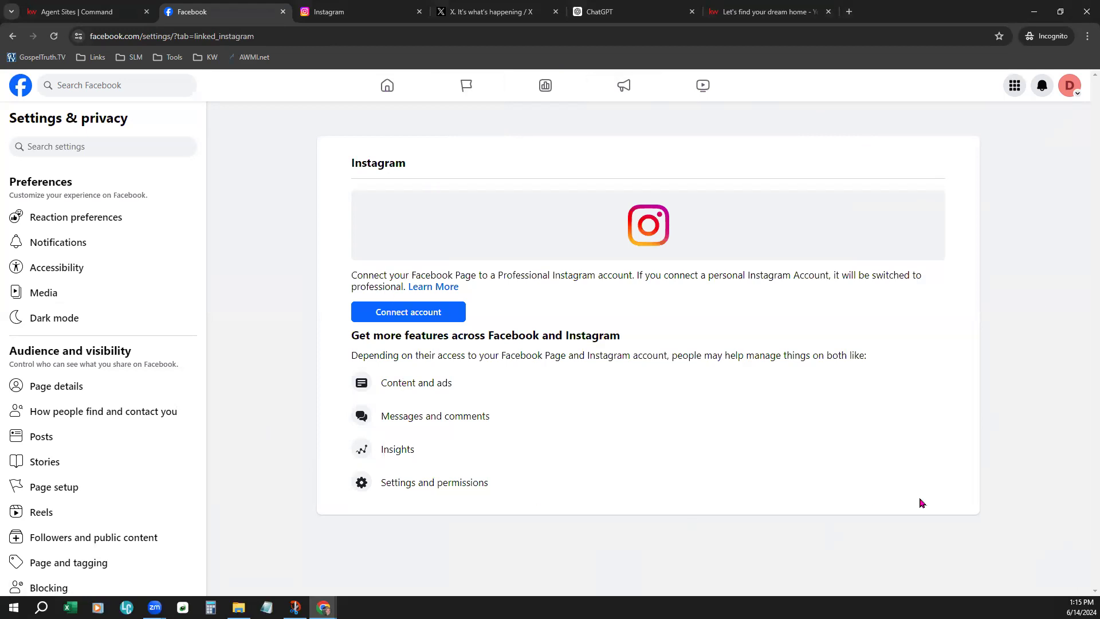
Switch to the Instagram tab, look at its sign-up form, and return to the landing page.
{"action": "left_click", "coordinate": [388, 6]}
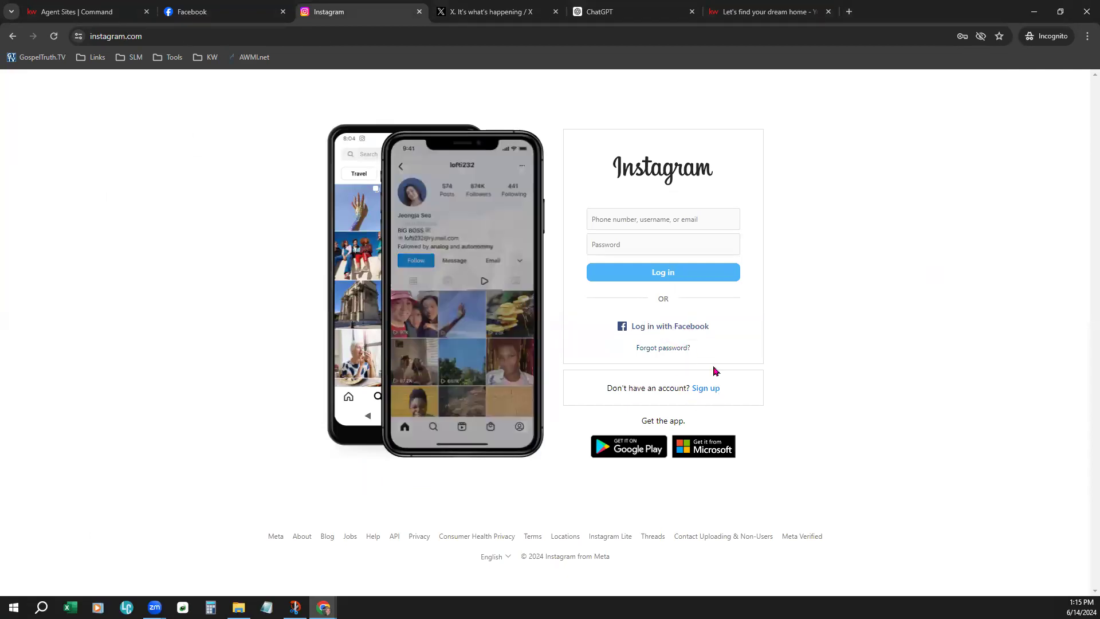
{"action": "left_click", "coordinate": [704, 389]}
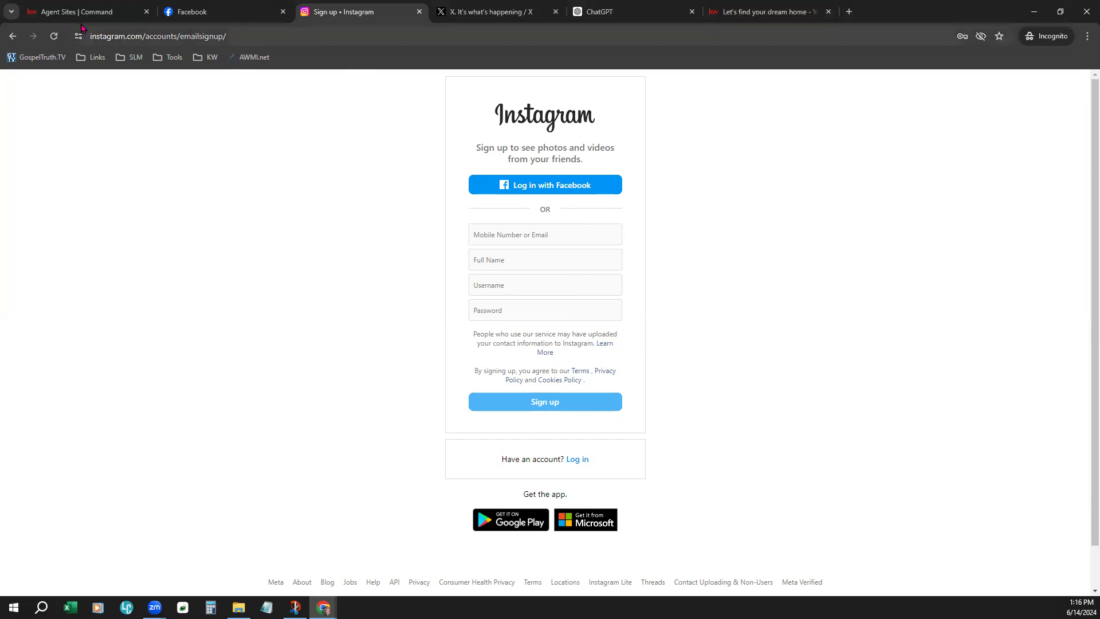
{"action": "left_click", "coordinate": [13, 38]}
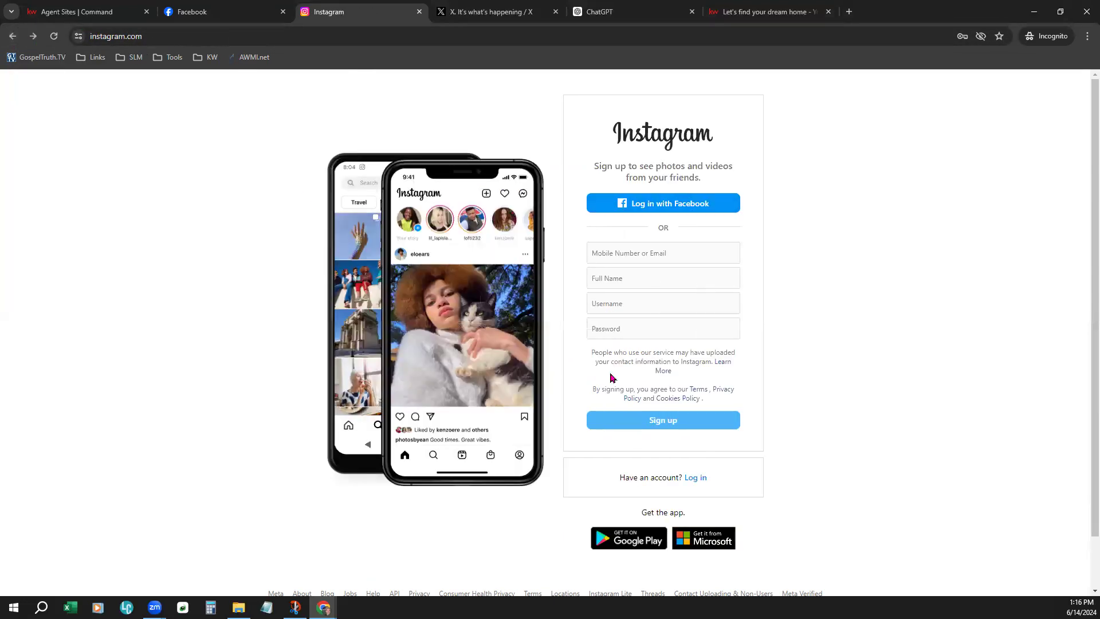
Log in to Instagram using Chrome's saved username and password.
{"action": "left_click", "coordinate": [698, 478]}
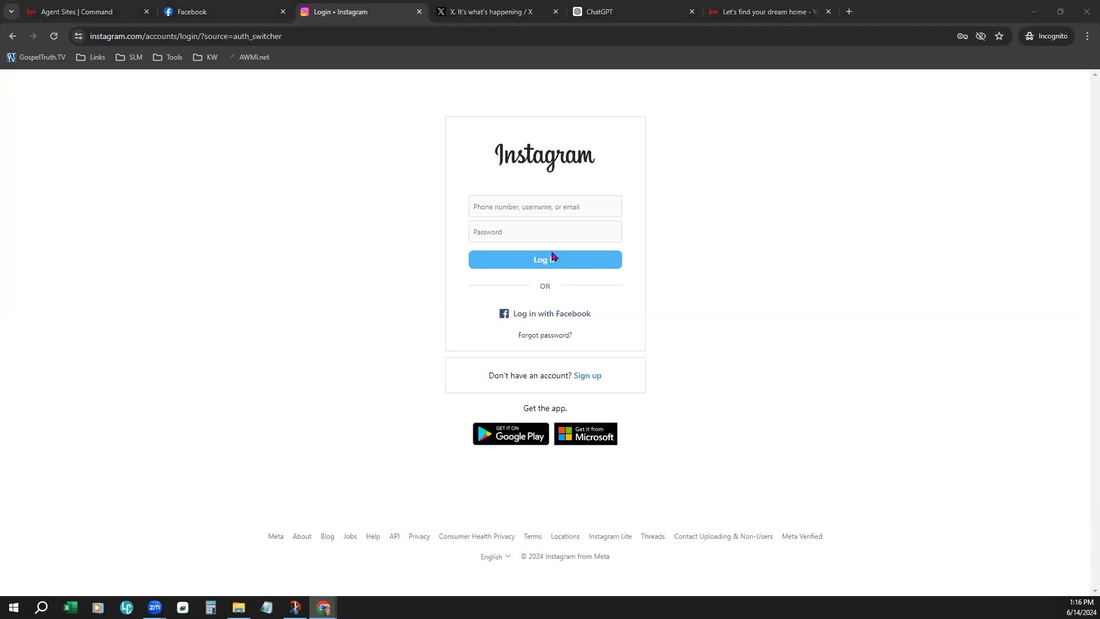
{"action": "left_click", "coordinate": [541, 213]}
{"action": "left_click", "coordinate": [584, 233]}
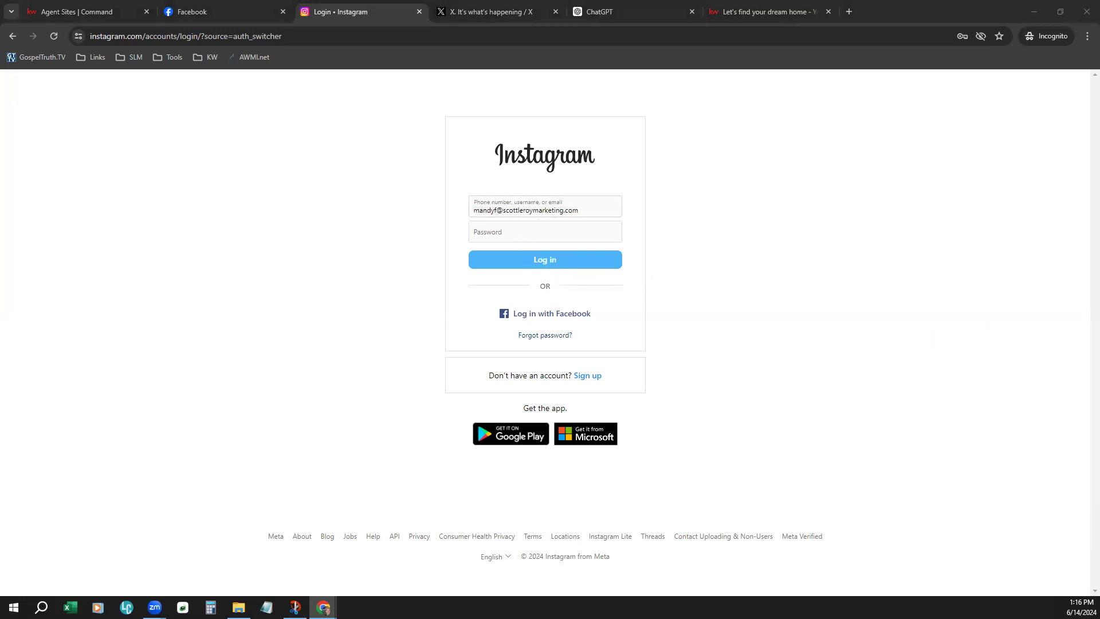
{"action": "left_click", "coordinate": [574, 238]}
{"action": "left_click", "coordinate": [576, 259]}
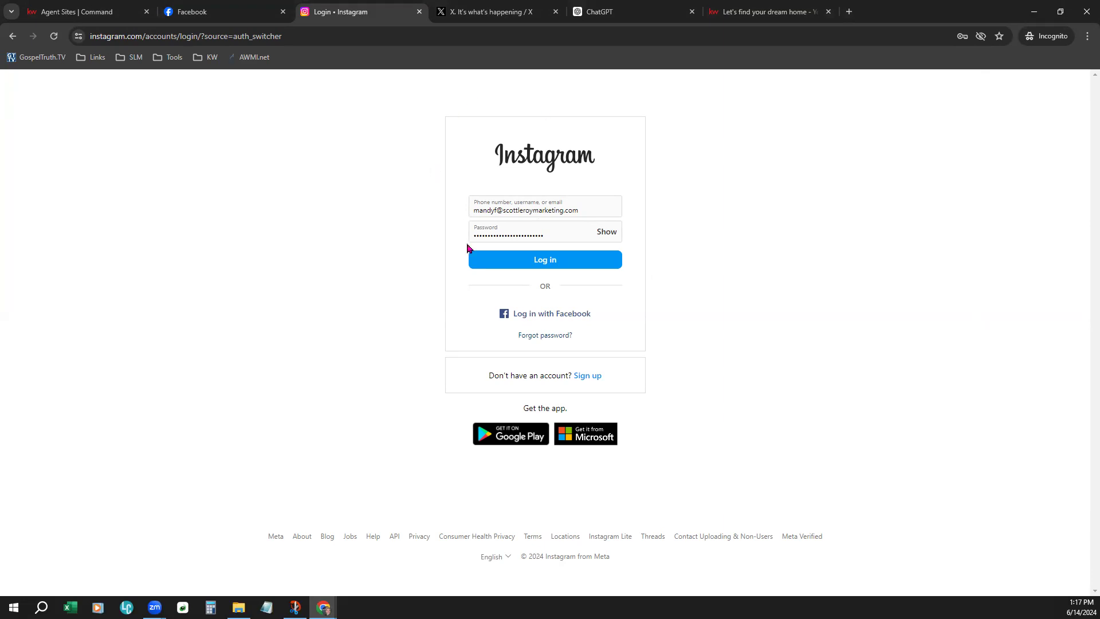
{"action": "left_click", "coordinate": [512, 268]}
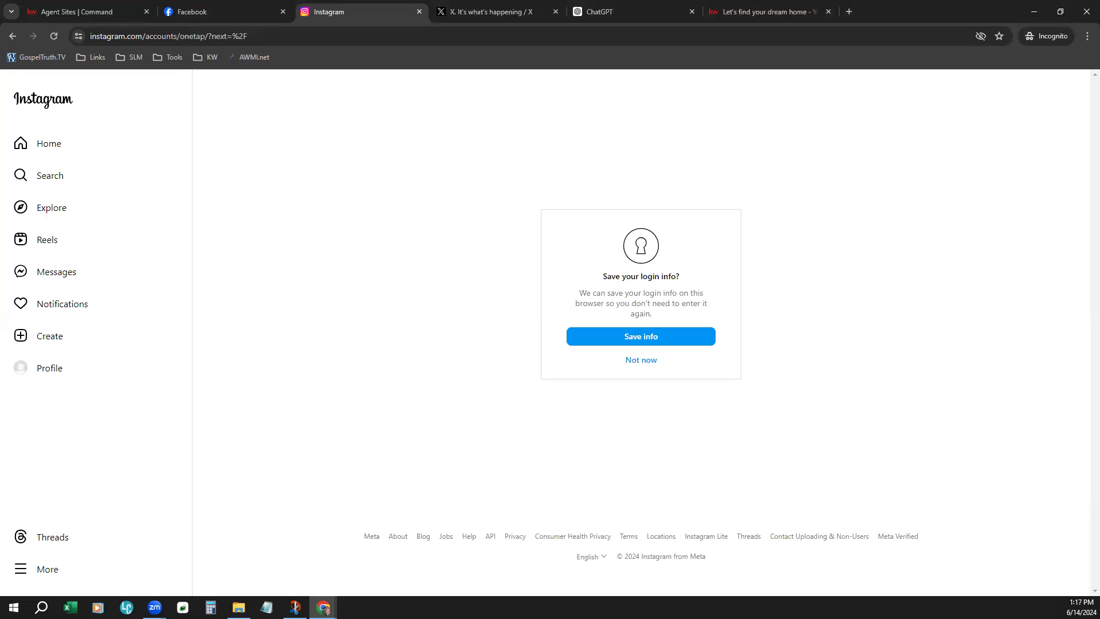
Save the login info, decline notifications, and unfollow the account behind the first feed post.
{"action": "left_click", "coordinate": [630, 337]}
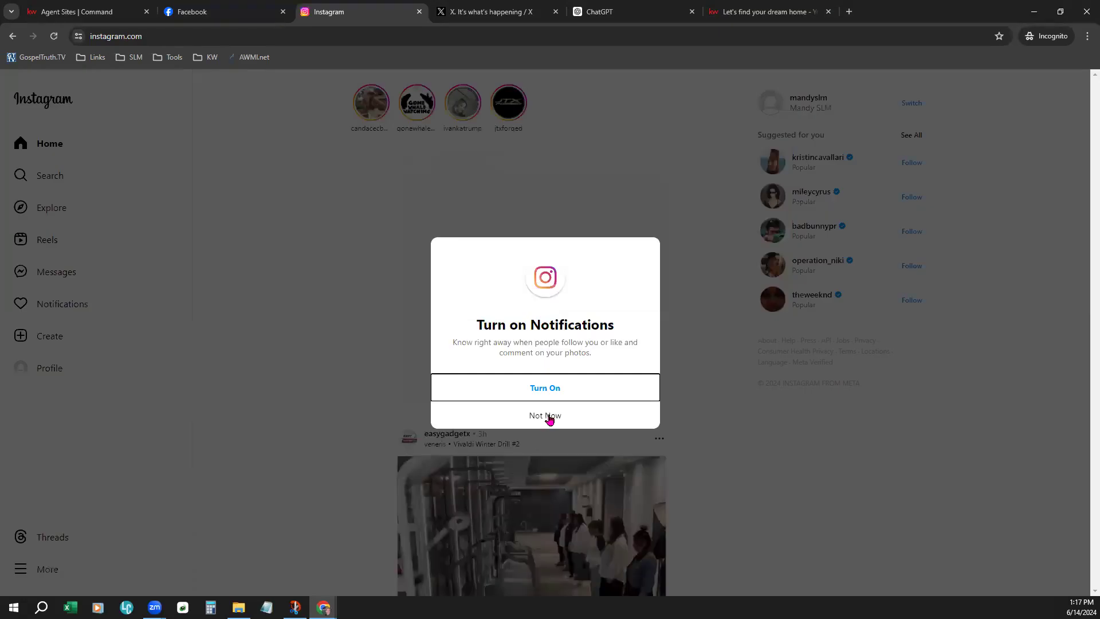
{"action": "left_click", "coordinate": [549, 418]}
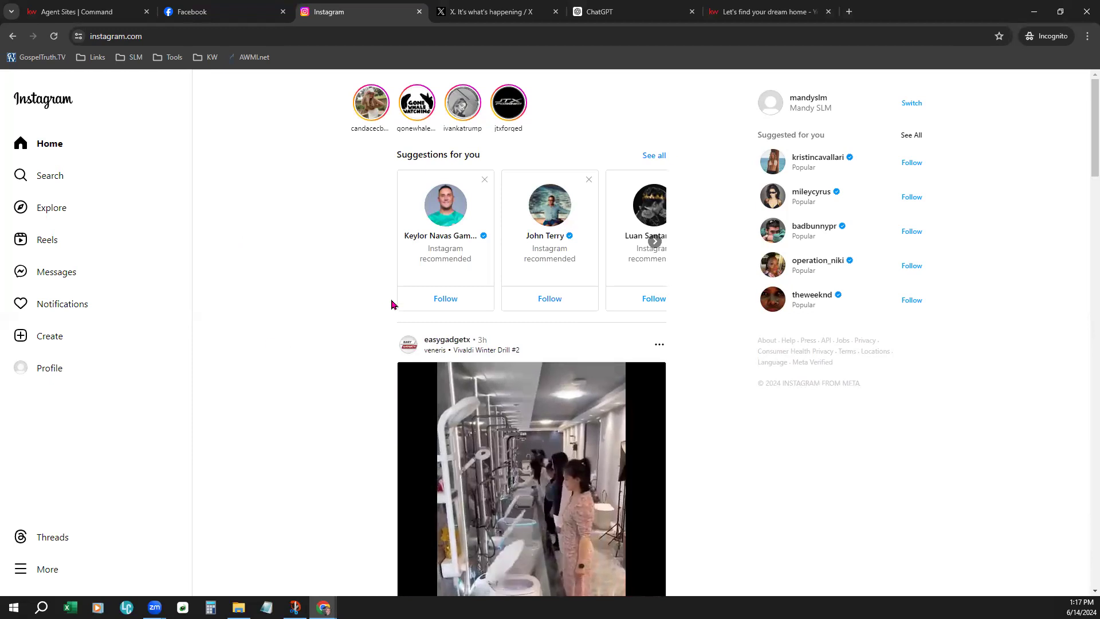
{"action": "left_click", "coordinate": [660, 346]}
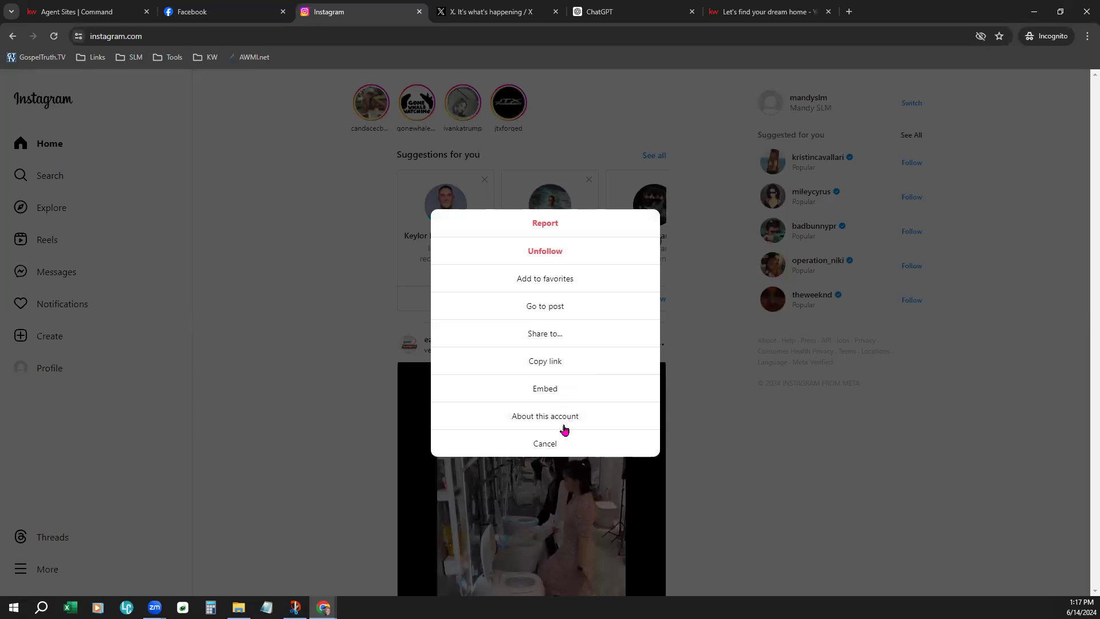
{"action": "left_click", "coordinate": [553, 252]}
{"action": "left_click", "coordinate": [541, 378]}
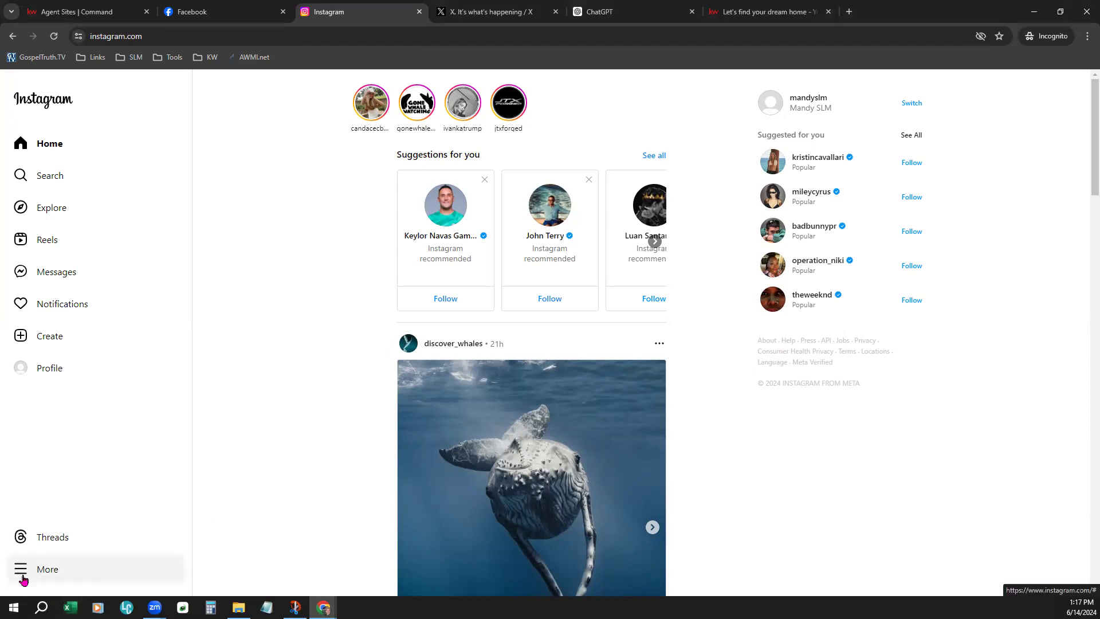
Under More > Settings > Account type and tools, choose Switch to professional account.
{"action": "left_click", "coordinate": [57, 572]}
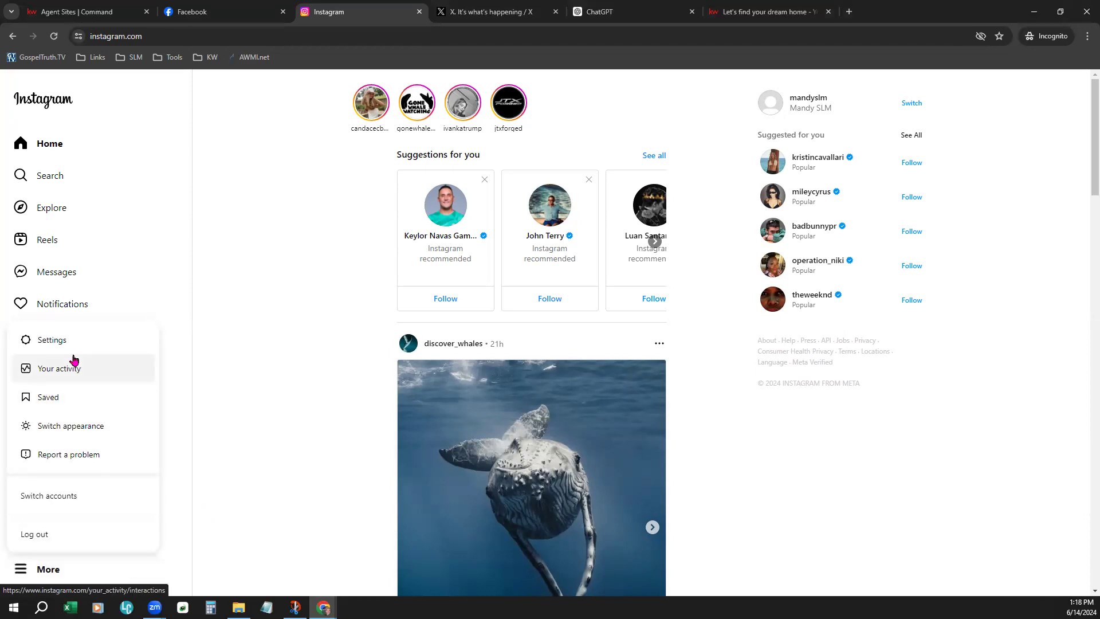
{"action": "left_click", "coordinate": [84, 338]}
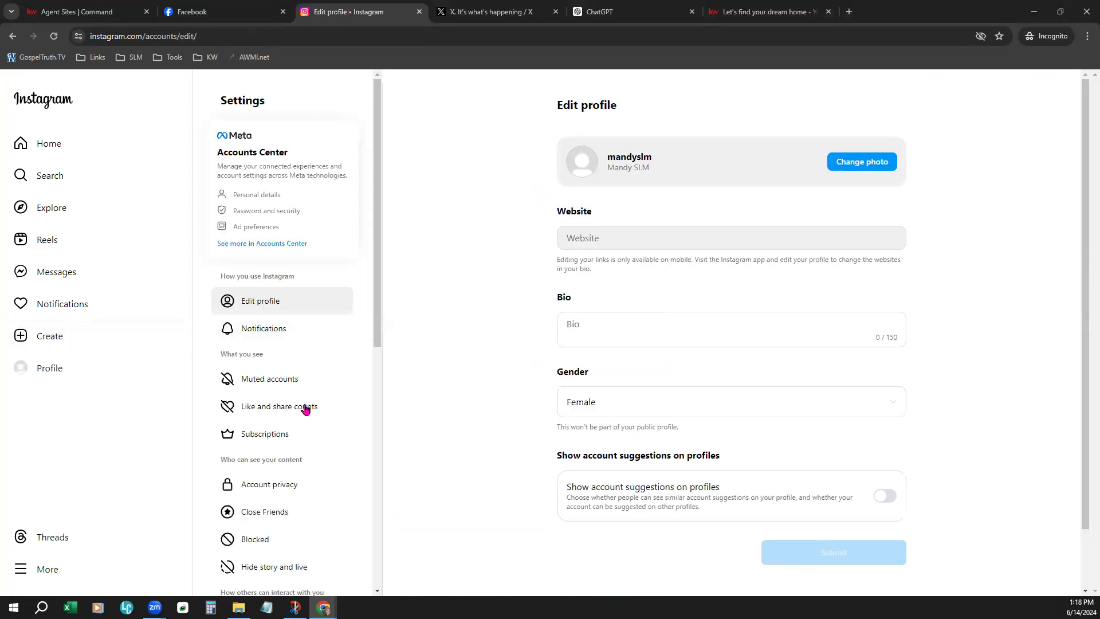
{"action": "scroll", "coordinate": [310, 409], "scroll_direction": "down", "scroll_amount": 3}
{"action": "scroll", "coordinate": [309, 408], "scroll_direction": "down", "scroll_amount": 5}
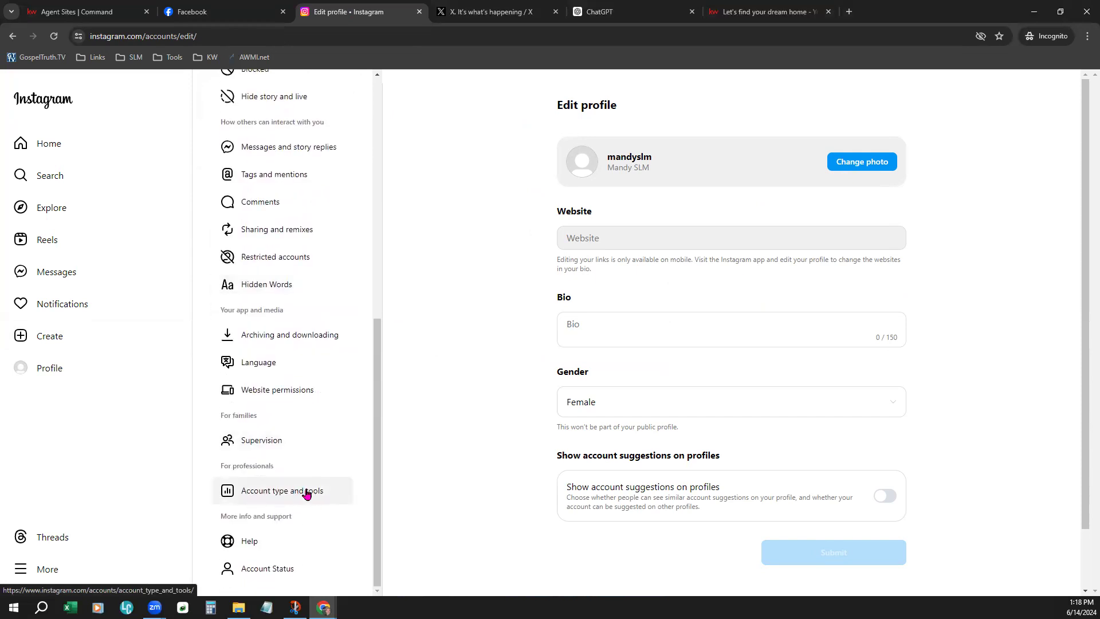
{"action": "left_click", "coordinate": [307, 494]}
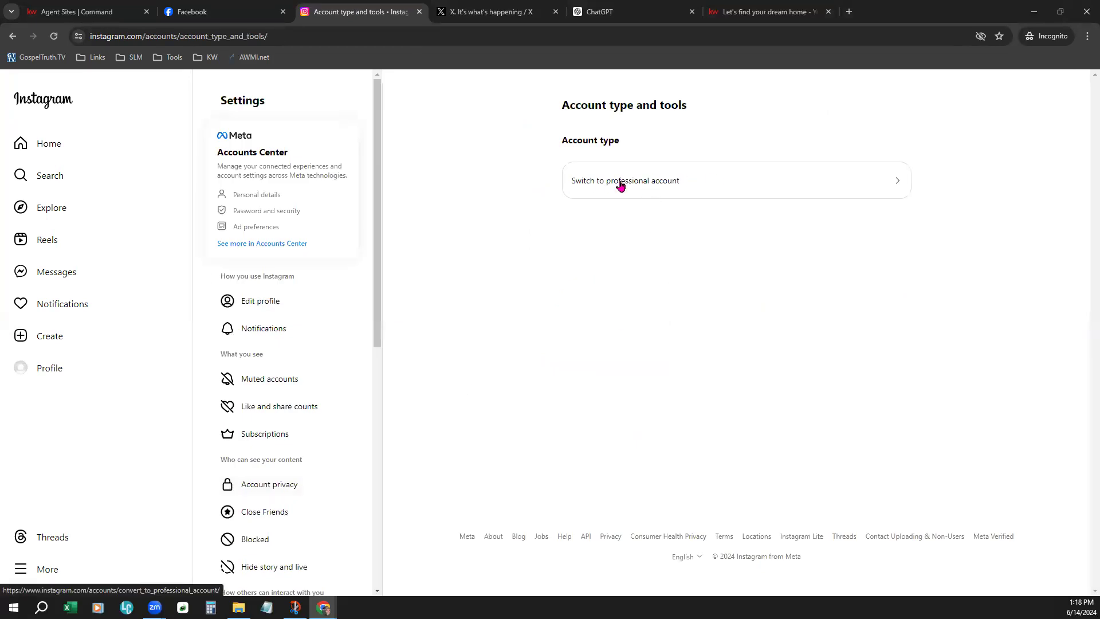
{"action": "left_click", "coordinate": [692, 189]}
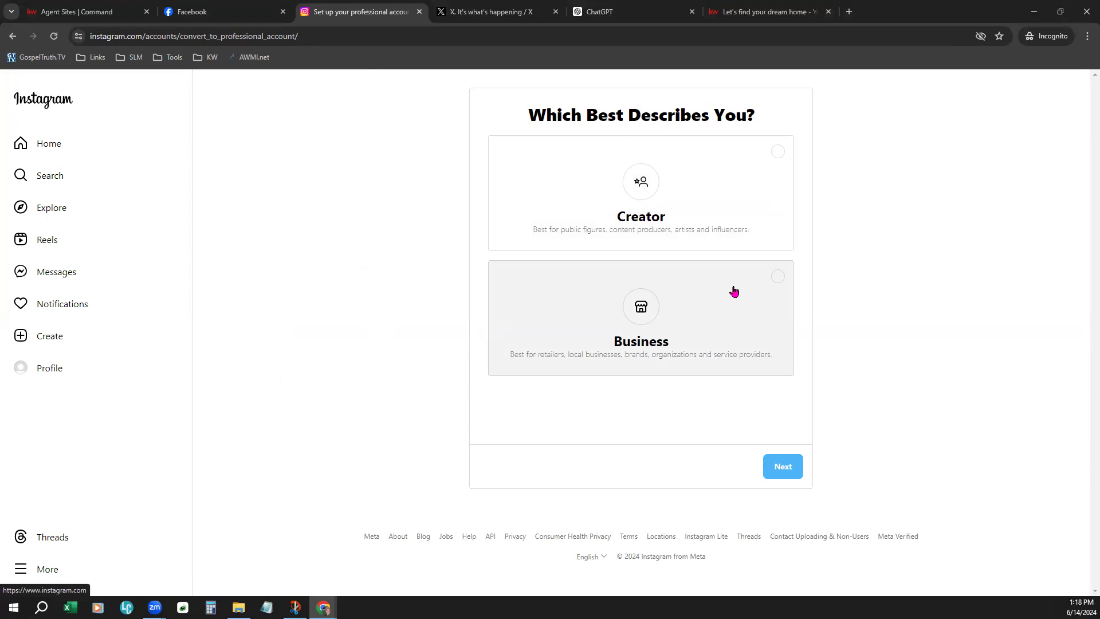
Choose Business as the account type with Real Estate Agent as its category.
{"action": "left_click", "coordinate": [779, 278]}
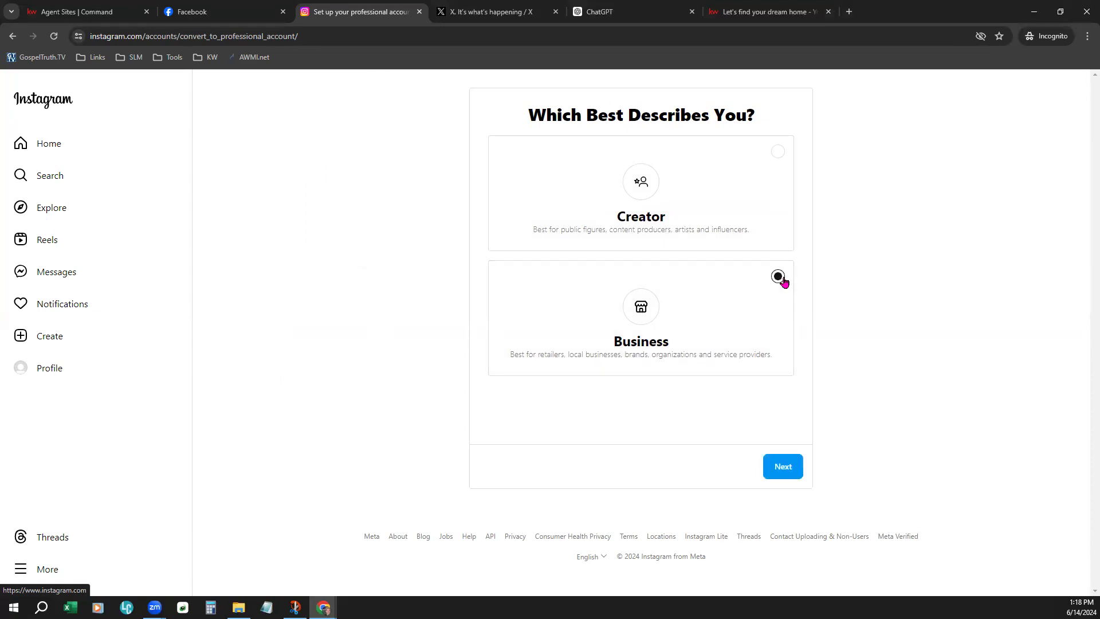
{"action": "left_click", "coordinate": [793, 465]}
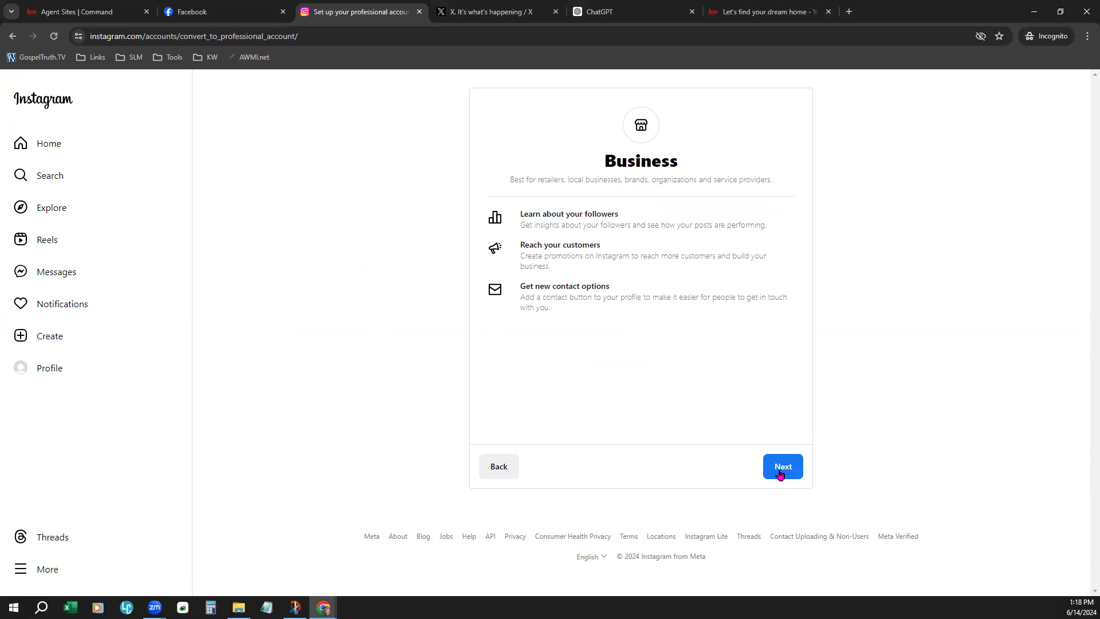
{"action": "left_click", "coordinate": [779, 473]}
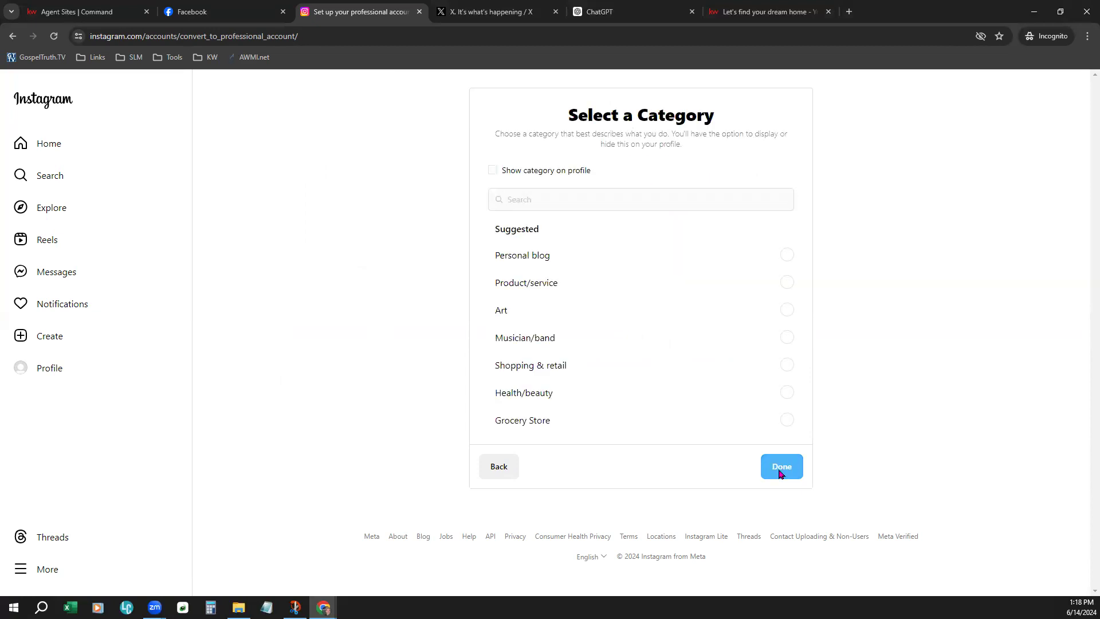
{"action": "left_click", "coordinate": [603, 209]}
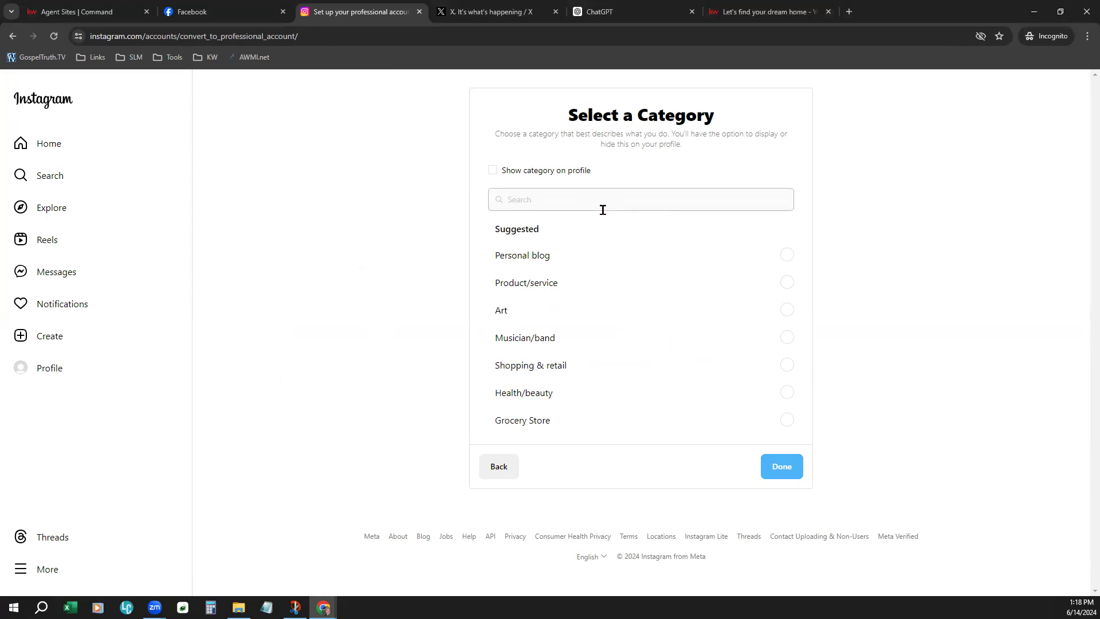
{"action": "type", "text": "real"}
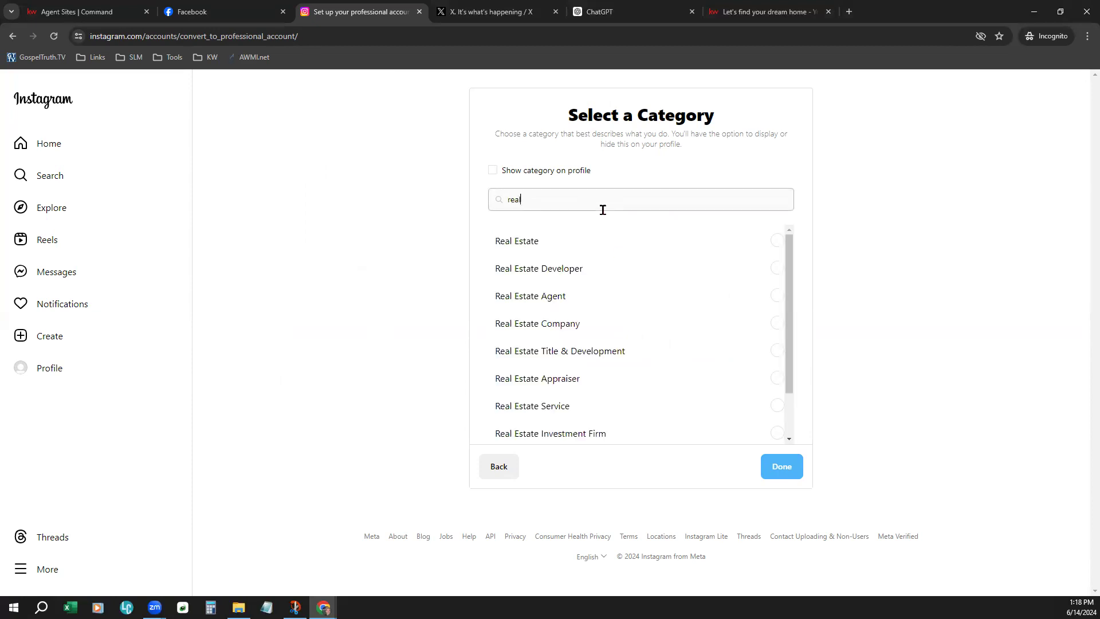
{"action": "left_click", "coordinate": [777, 241]}
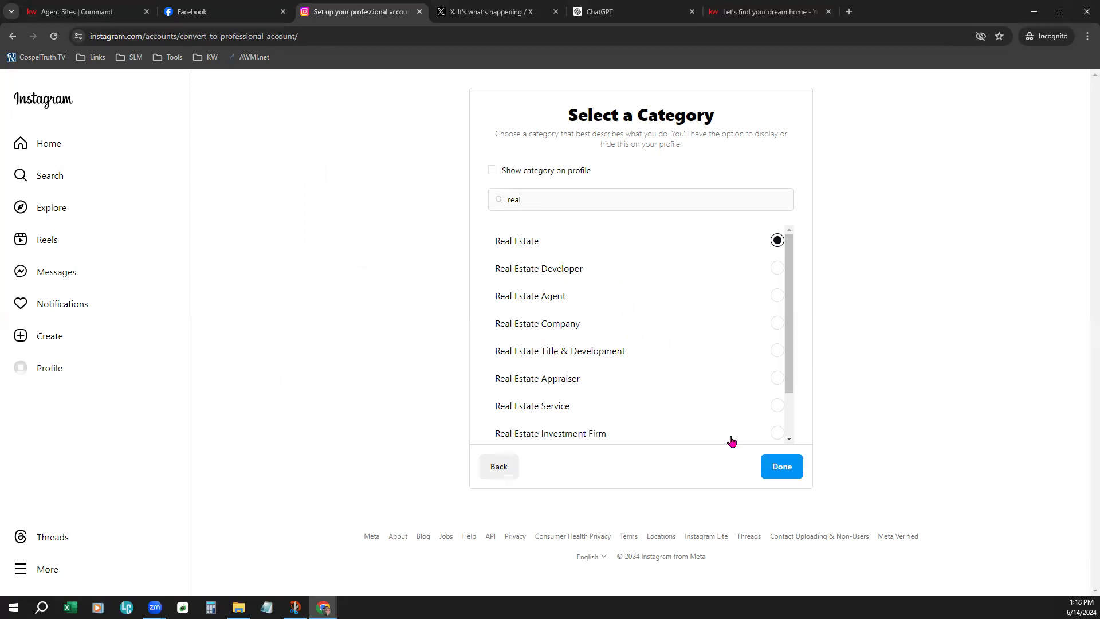
{"action": "left_click", "coordinate": [775, 299]}
{"action": "left_click", "coordinate": [781, 464]}
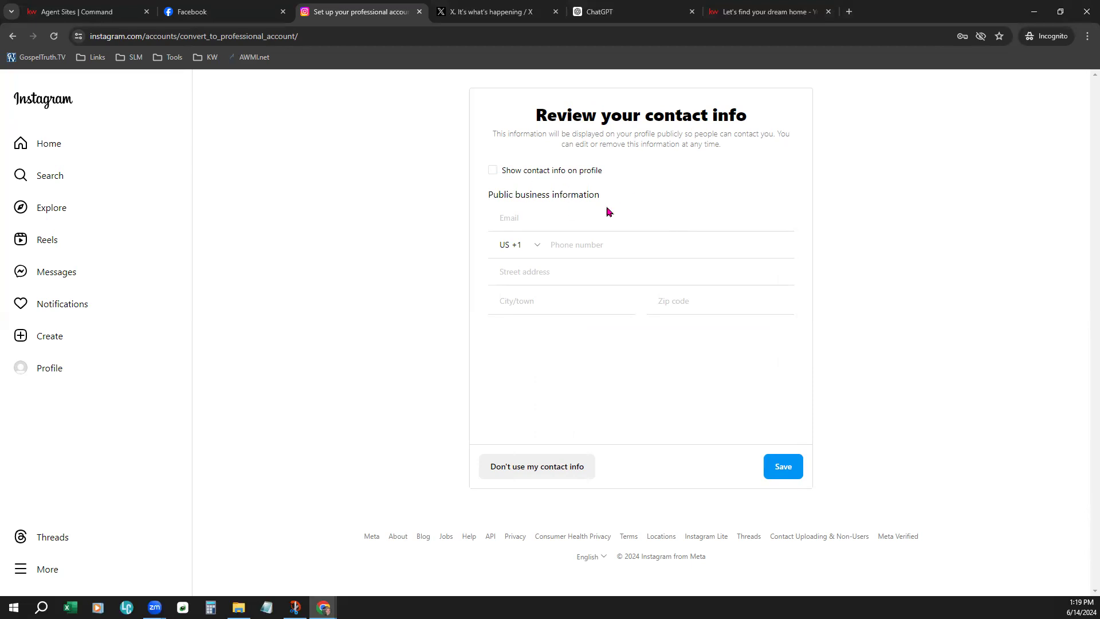
Skip public contact info and complete the business account setup.
{"action": "left_click", "coordinate": [558, 465]}
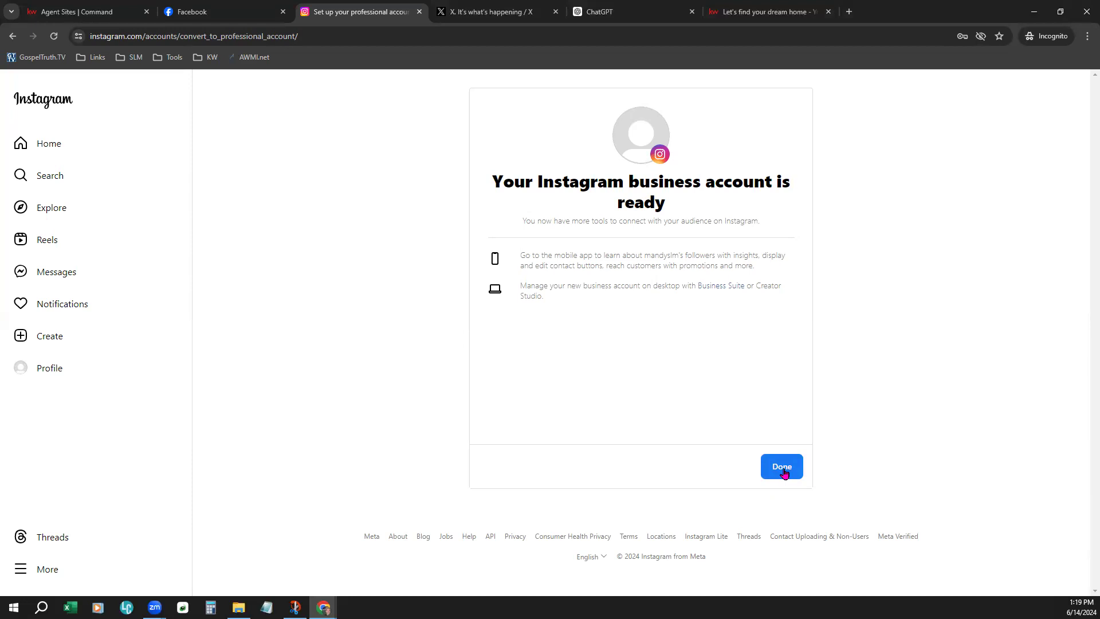
{"action": "left_click_drag", "start_coordinate": [503, 181], "coordinate": [686, 222]}
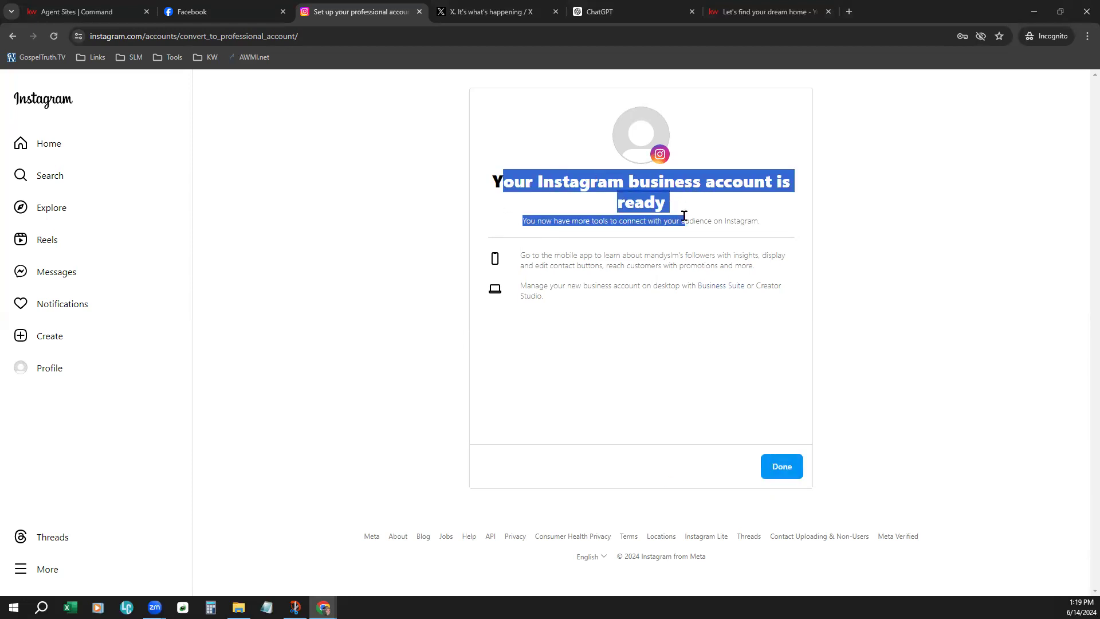
{"action": "left_click", "coordinate": [839, 414]}
{"action": "left_click", "coordinate": [798, 477]}
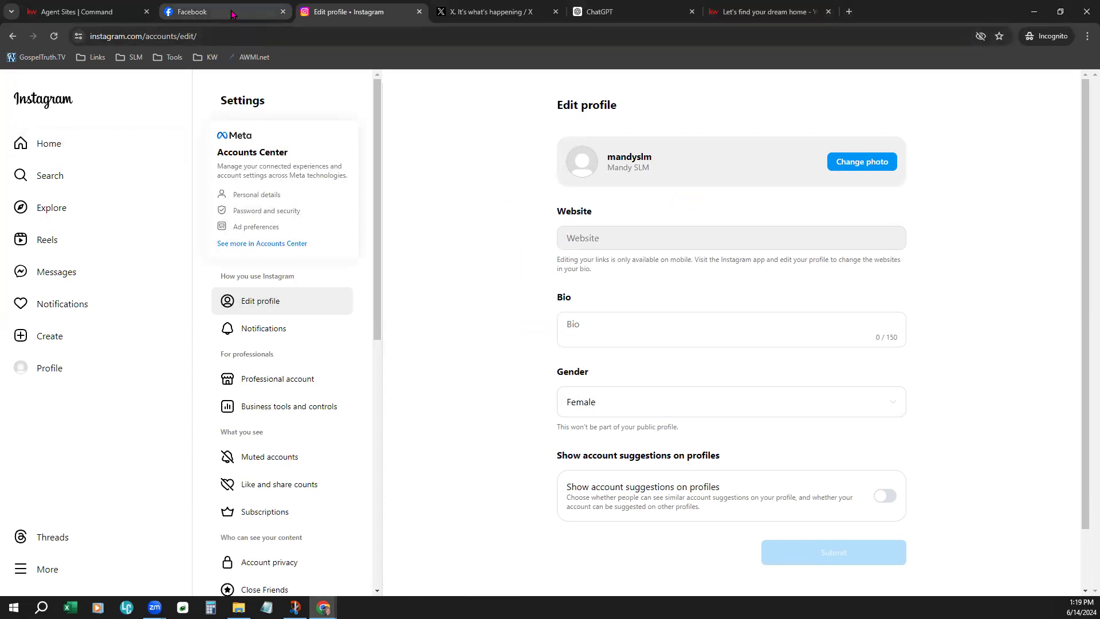
Back in Facebook, connect the Instagram account, allow its messages in Inbox, and approve the login.
{"action": "left_click", "coordinate": [232, 13]}
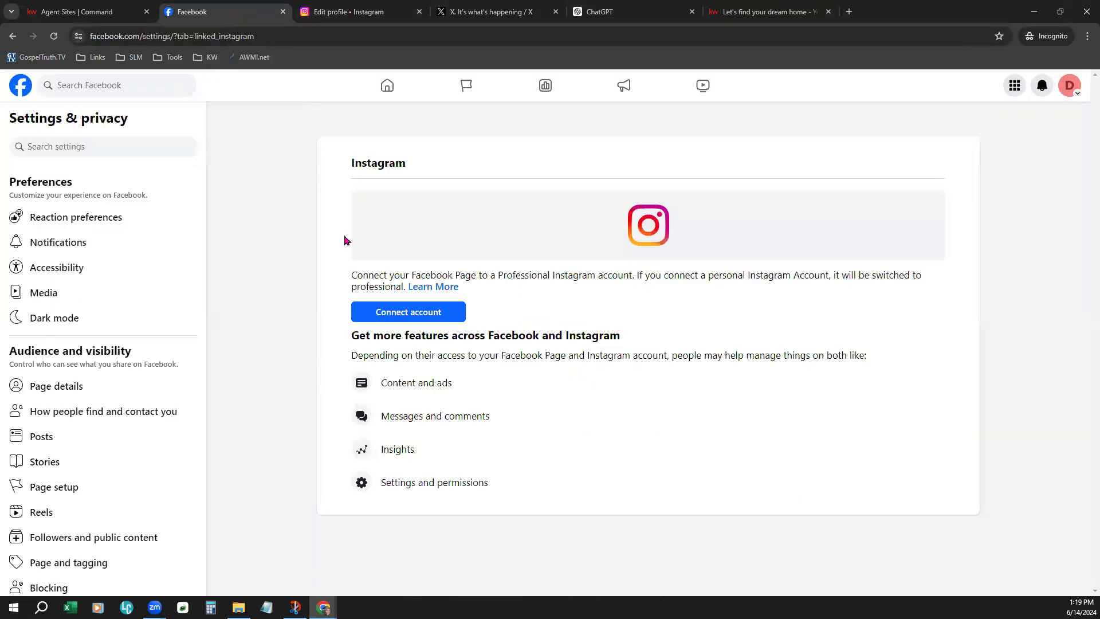
{"action": "left_click", "coordinate": [413, 311]}
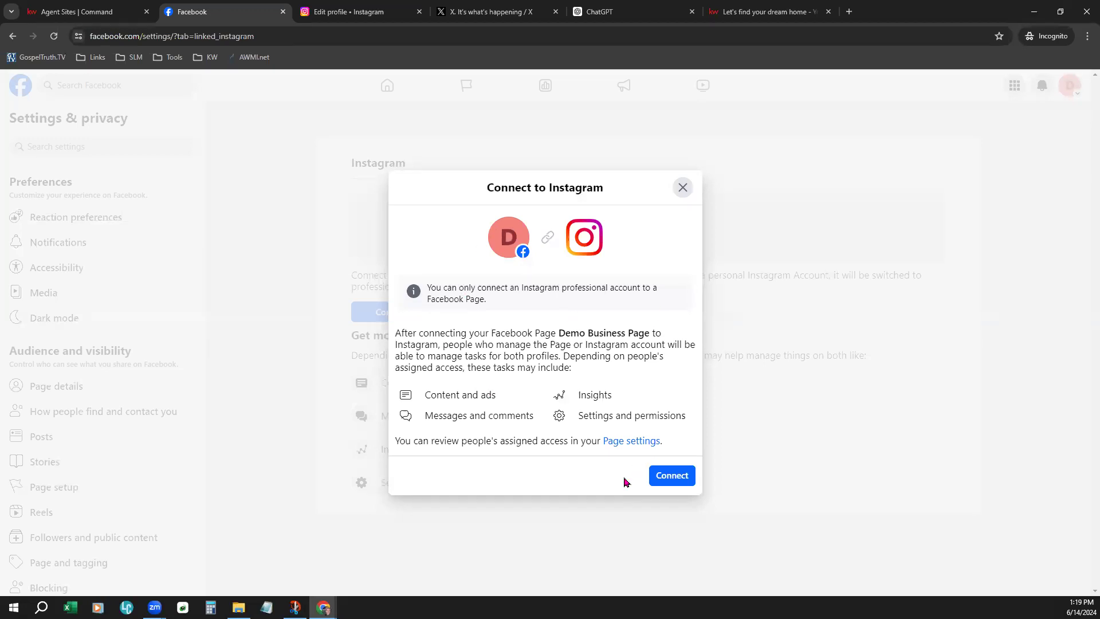
{"action": "left_click", "coordinate": [664, 484]}
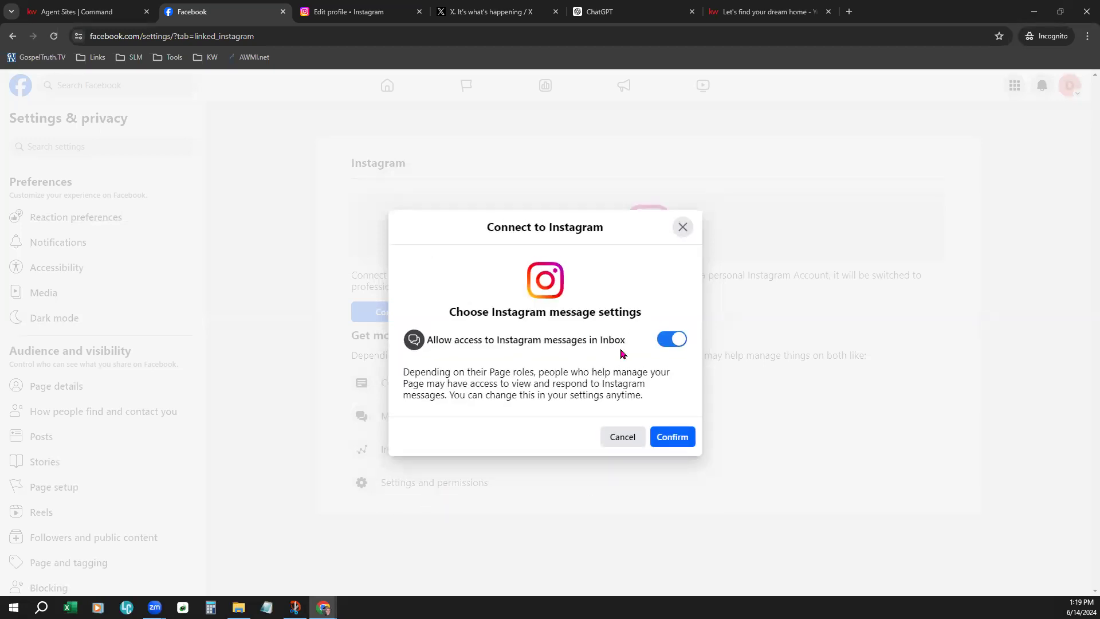
{"action": "left_click", "coordinate": [672, 437]}
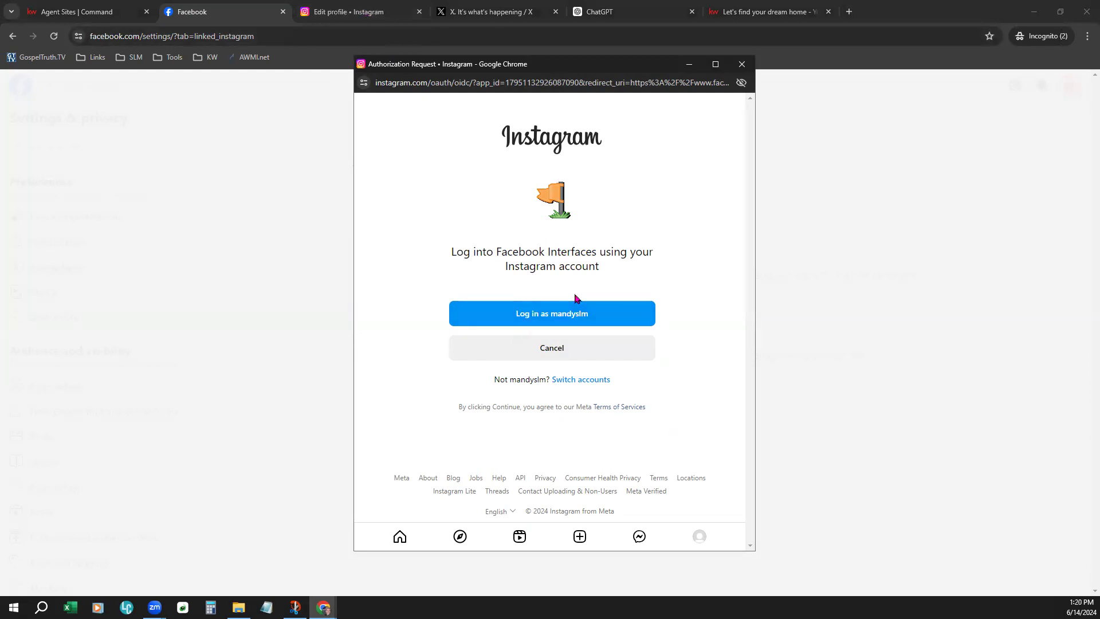
{"action": "left_click", "coordinate": [577, 313]}
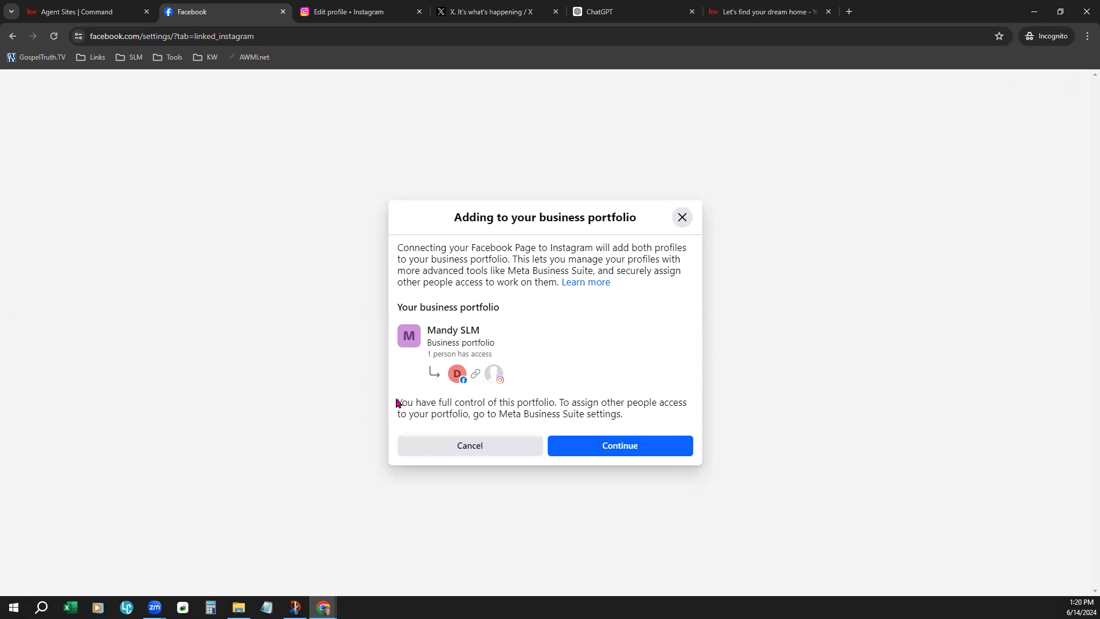
Accept adding both profiles to the business portfolio and dismiss the Instagram connected confirmation.
{"action": "left_click_drag", "start_coordinate": [397, 402], "coordinate": [560, 398]}
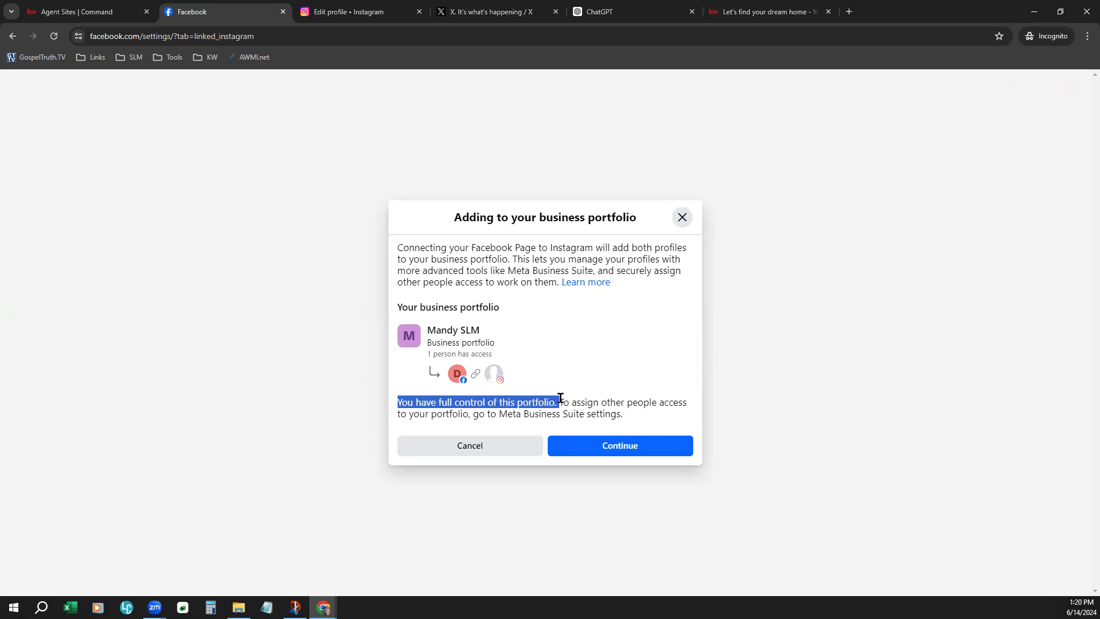
{"action": "left_click", "coordinate": [648, 412]}
{"action": "left_click_drag", "start_coordinate": [637, 401], "coordinate": [681, 401]}
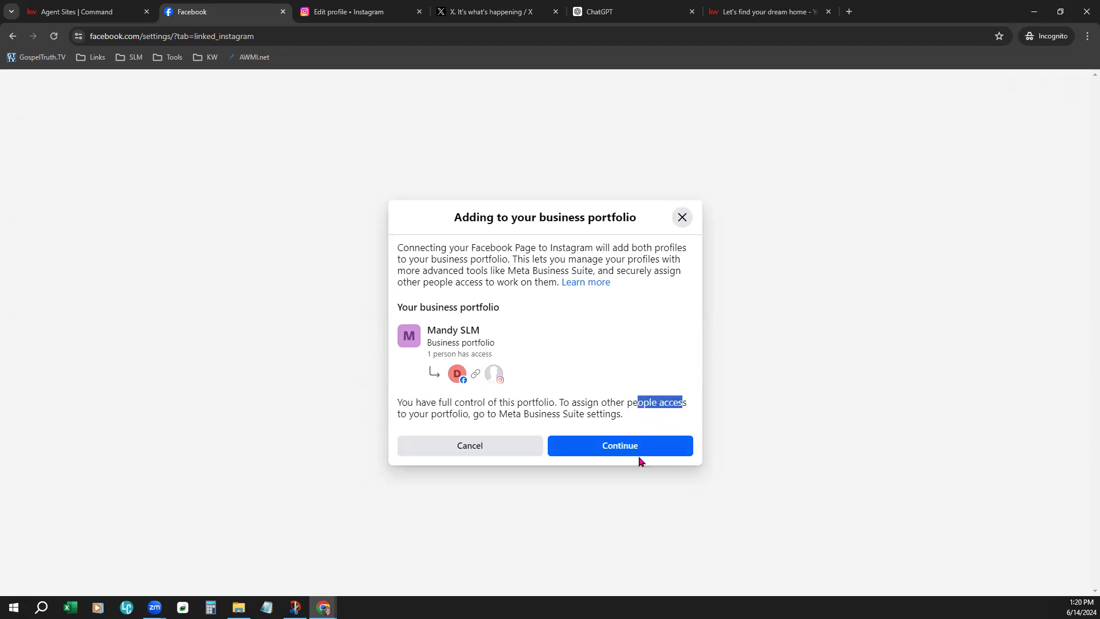
{"action": "left_click", "coordinate": [646, 443]}
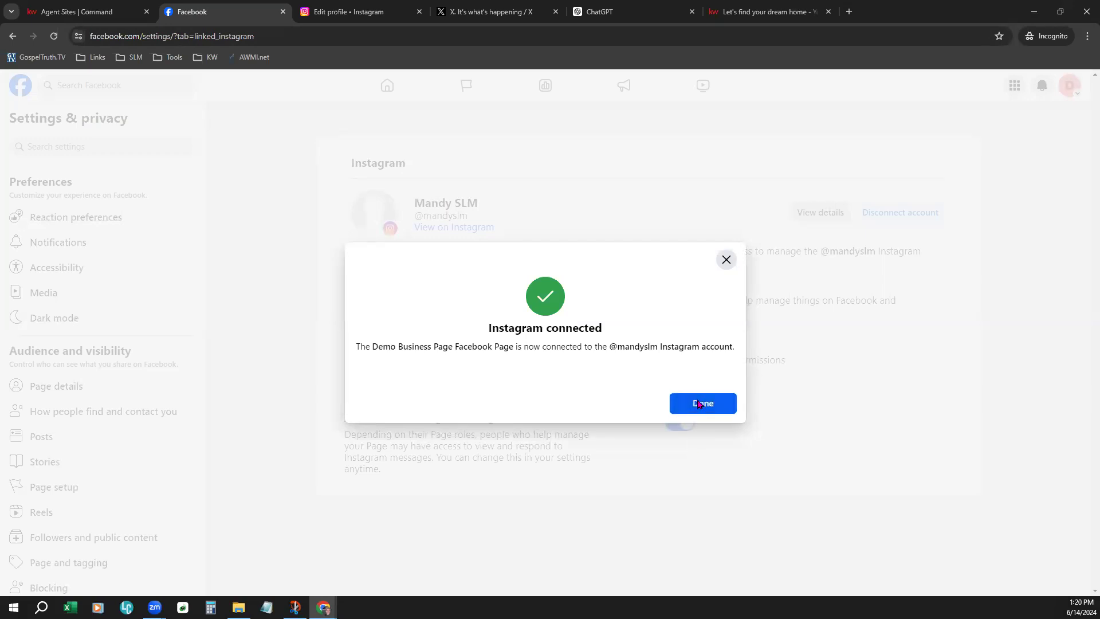
{"action": "left_click", "coordinate": [701, 403]}
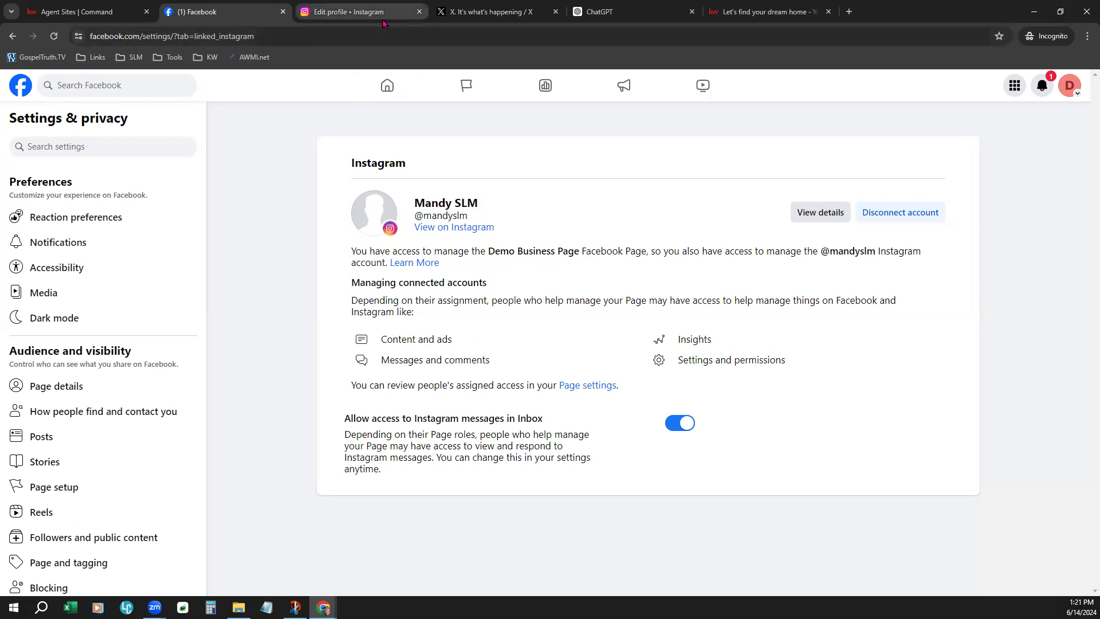
On X, start an e-mail sign-up and fill in the account e-mail and display name.
{"action": "left_click", "coordinate": [486, 12]}
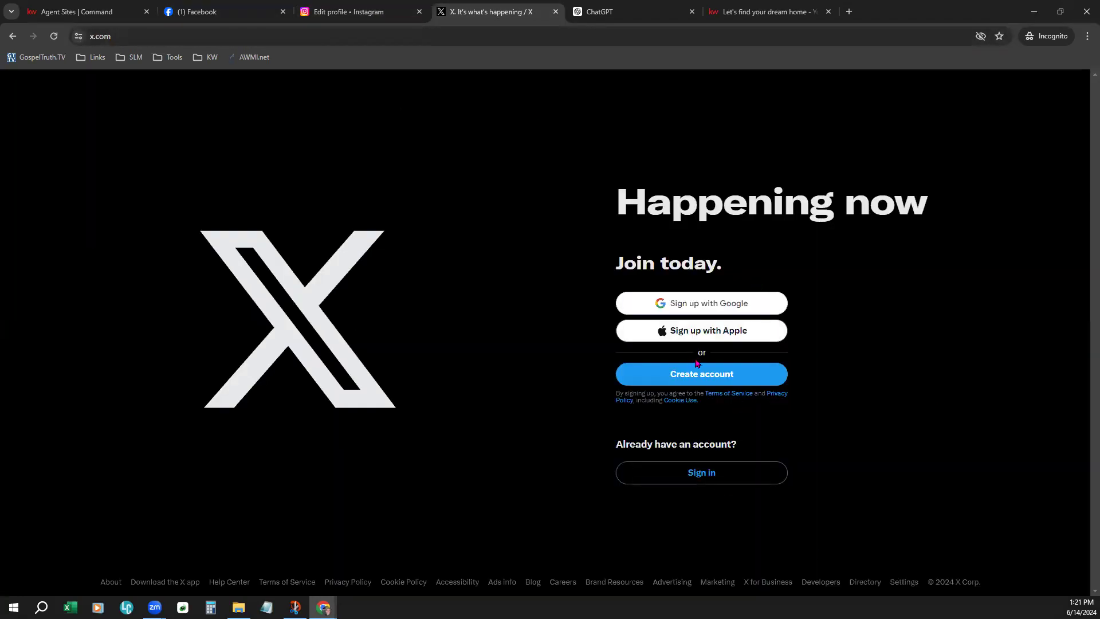
{"action": "left_click", "coordinate": [686, 382]}
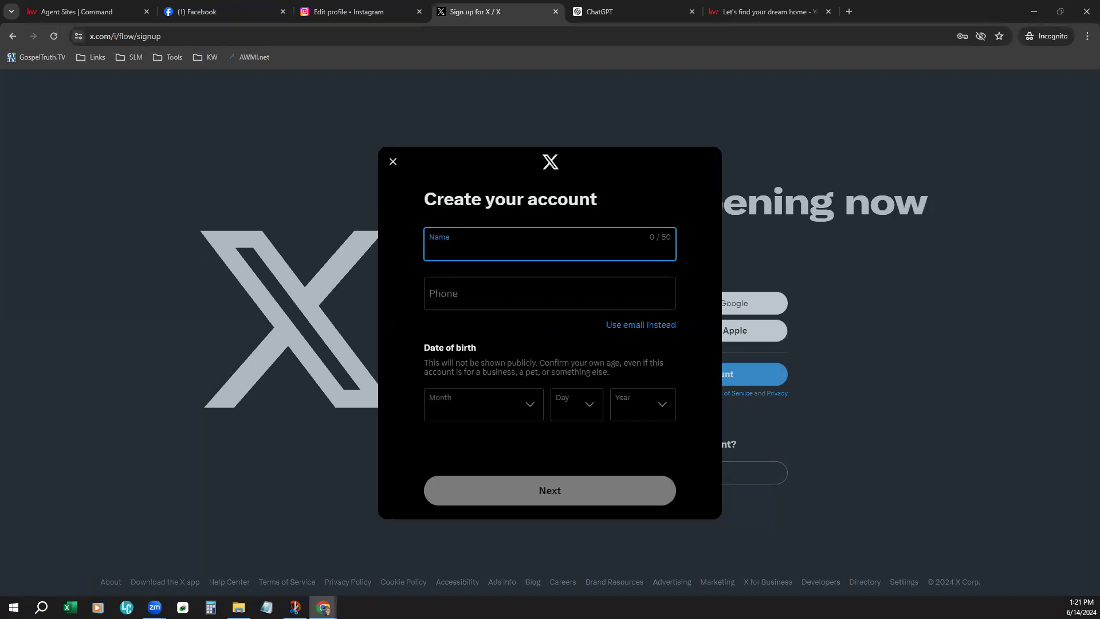
{"action": "left_click", "coordinate": [625, 324]}
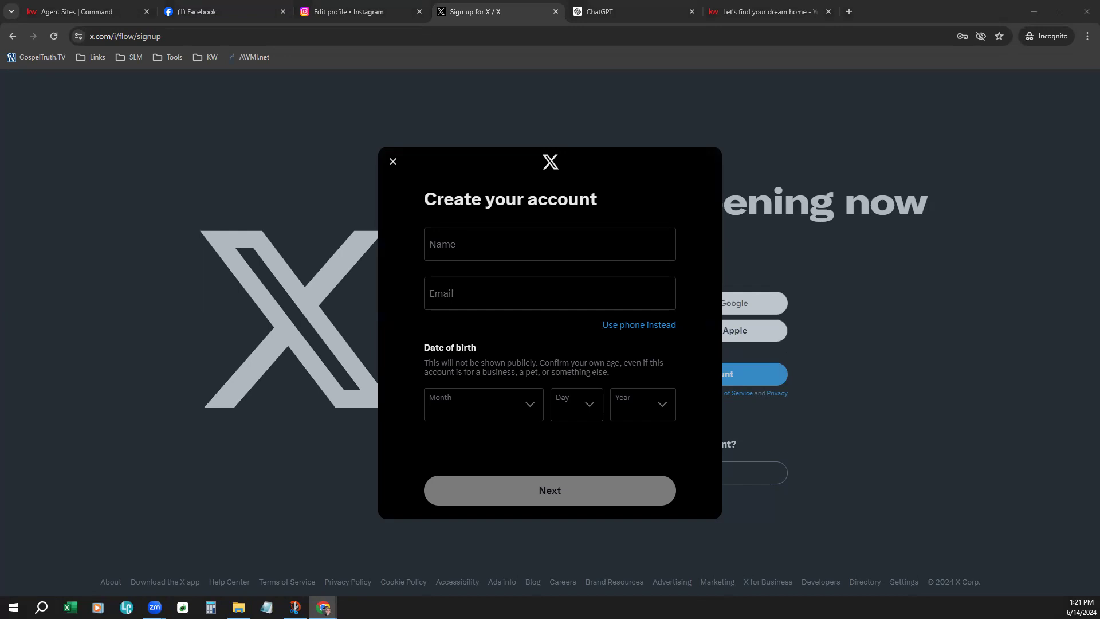
{"action": "left_click", "coordinate": [549, 293]}
{"action": "key", "text": "ctrl+v"}
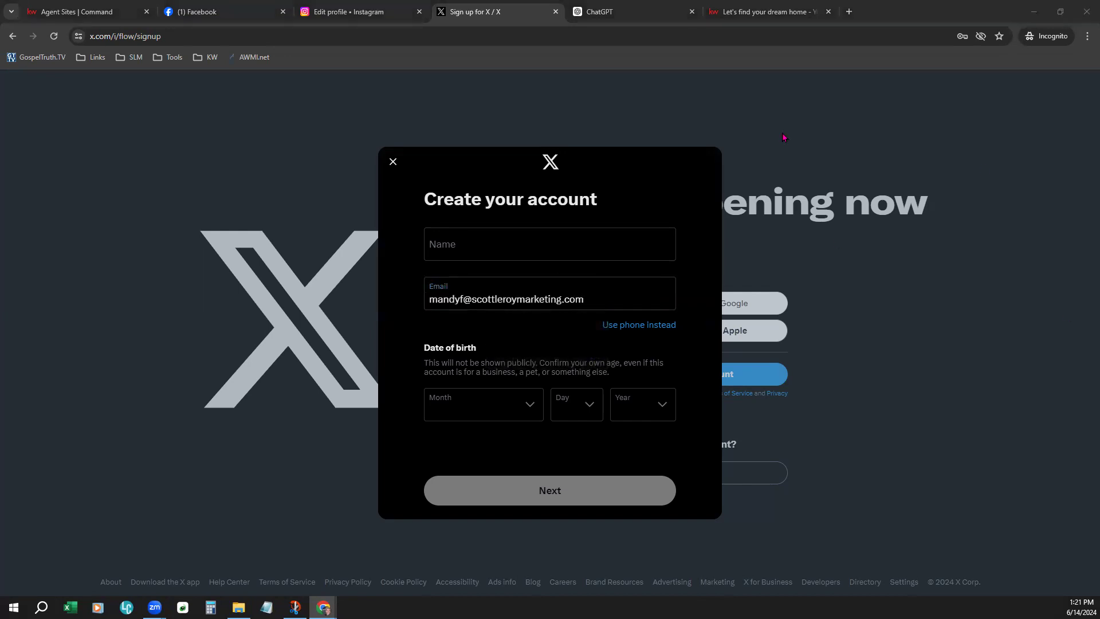
{"action": "left_click", "coordinate": [573, 235]}
{"action": "type", "text": "Mand "}
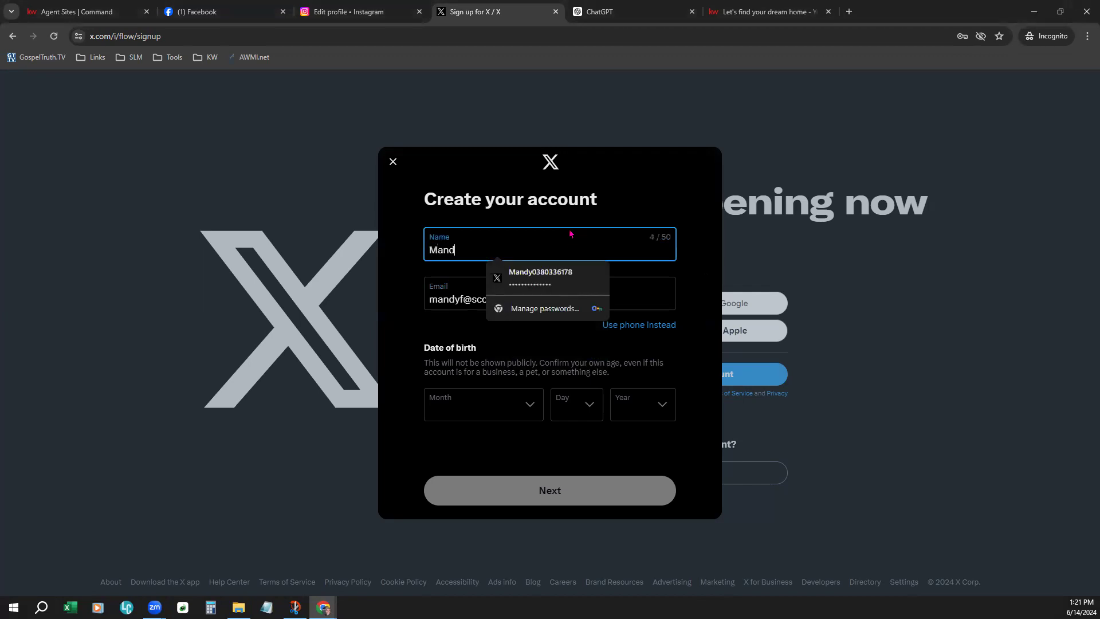
{"action": "type", "text": " SLM"}
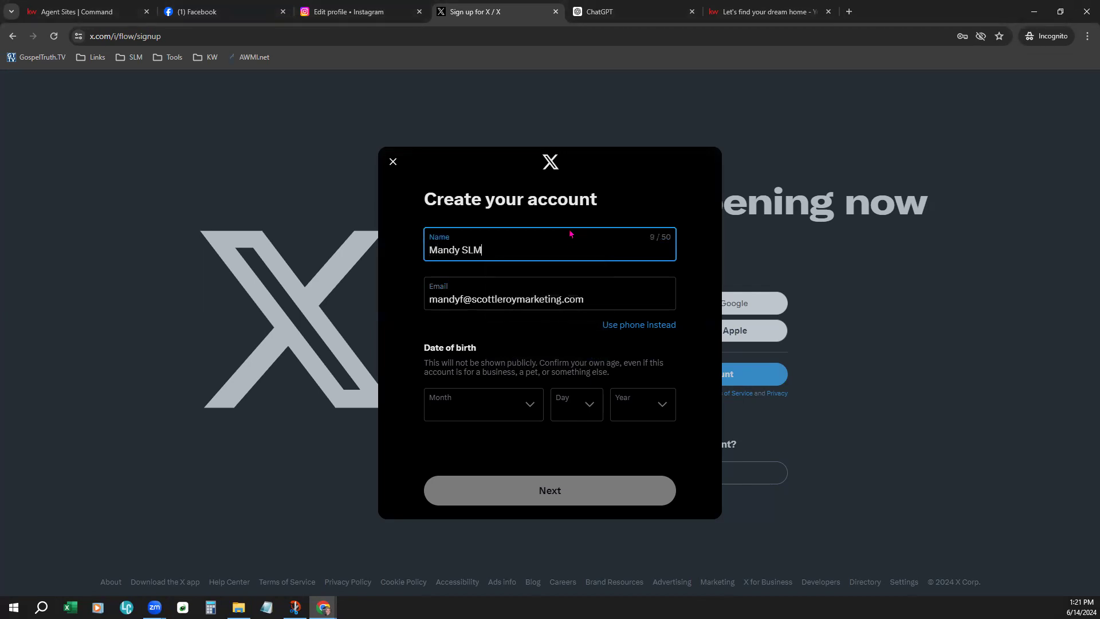
Set the birth date to January 1, 2000 and submit the account details.
{"action": "left_click", "coordinate": [514, 404]}
{"action": "left_click", "coordinate": [487, 443]}
{"action": "left_click", "coordinate": [573, 400]}
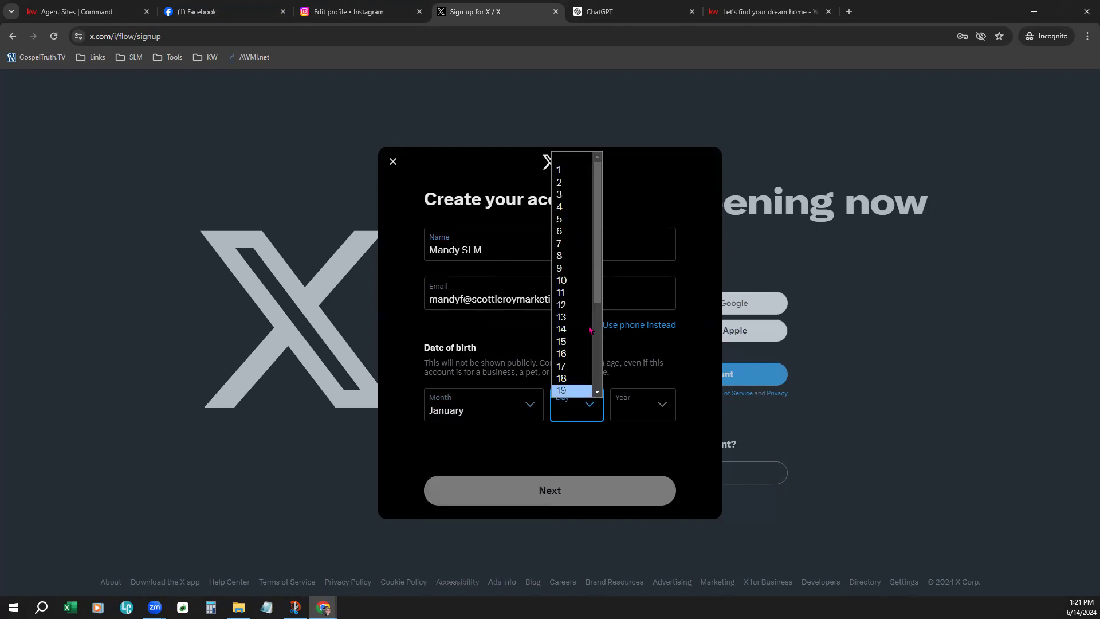
{"action": "left_click", "coordinate": [575, 172]}
{"action": "left_click", "coordinate": [646, 402]}
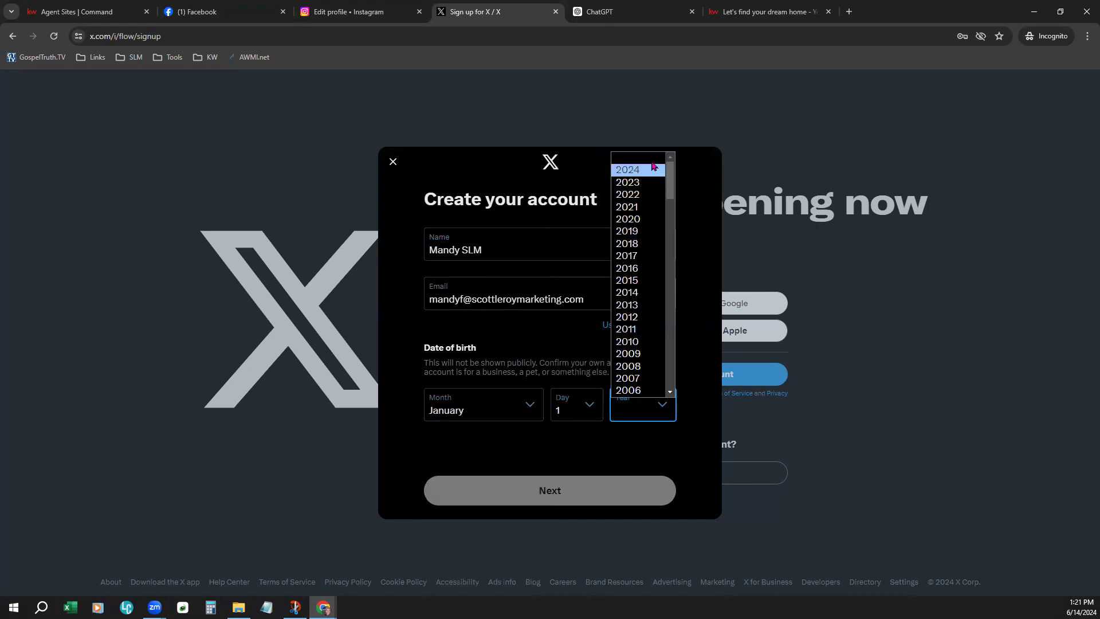
{"action": "scroll", "coordinate": [640, 367], "scroll_direction": "down", "scroll_amount": 3}
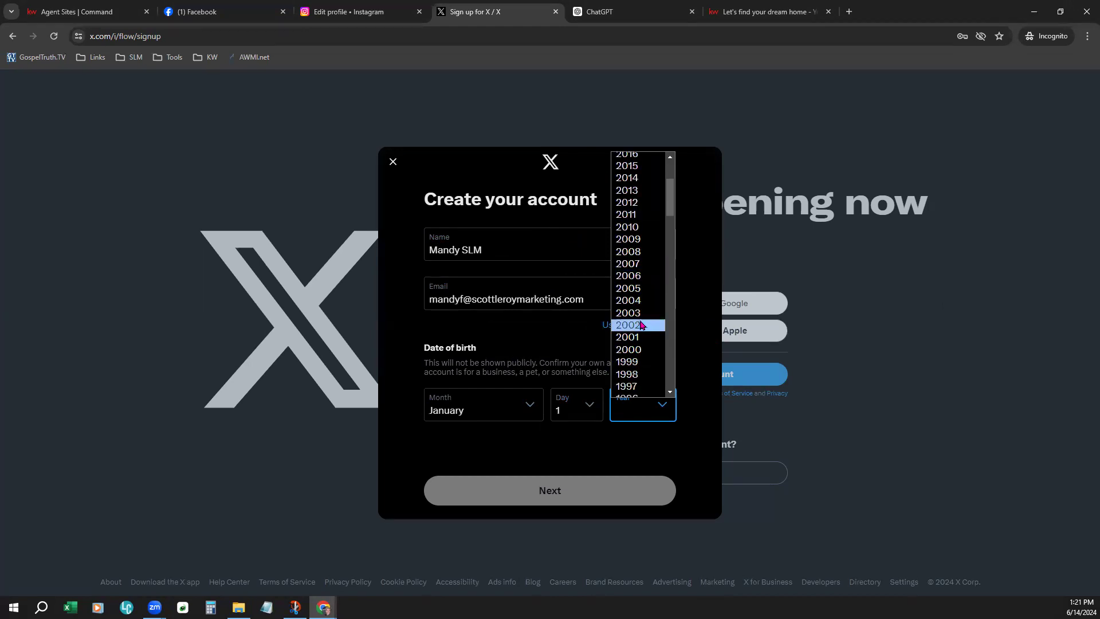
{"action": "left_click", "coordinate": [645, 353]}
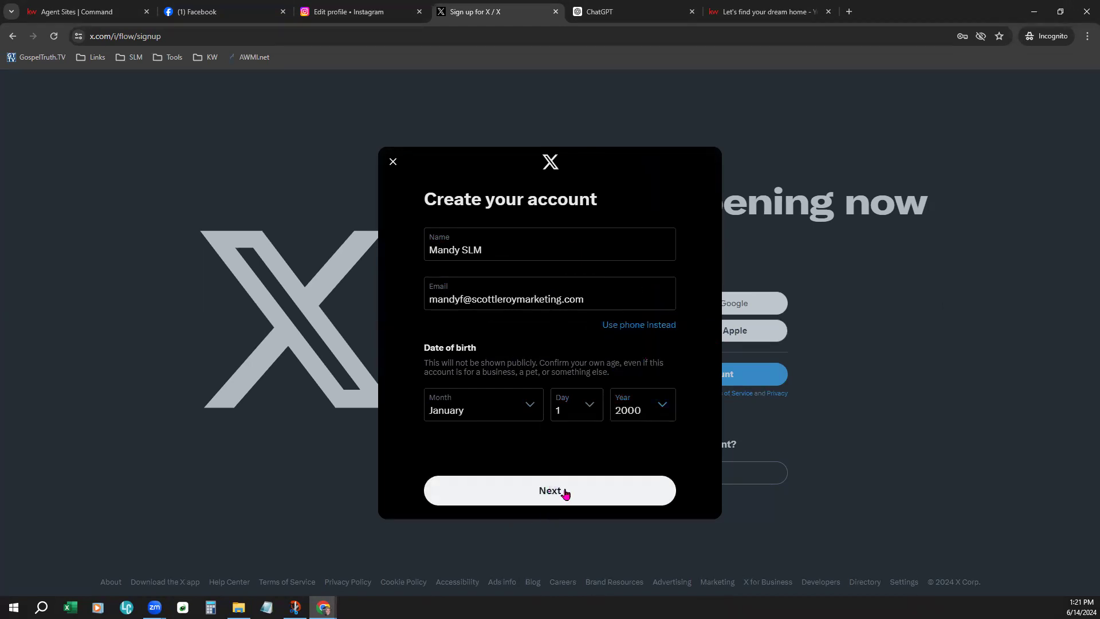
{"action": "left_click", "coordinate": [567, 491]}
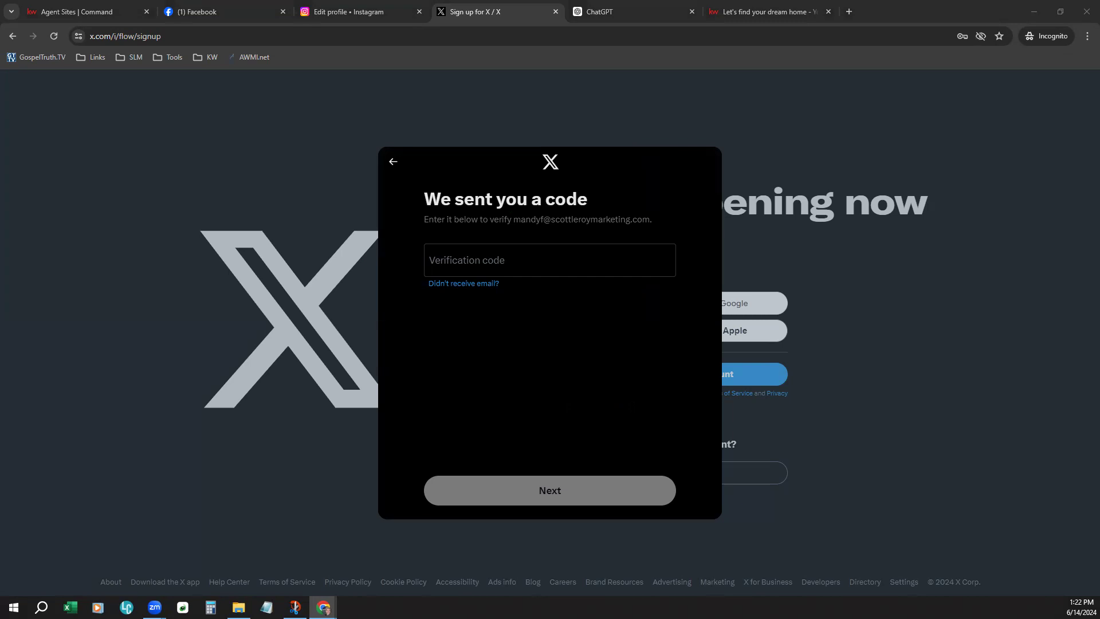
Enter the e-mailed verification code and submit it.
{"action": "left_click", "coordinate": [517, 260]}
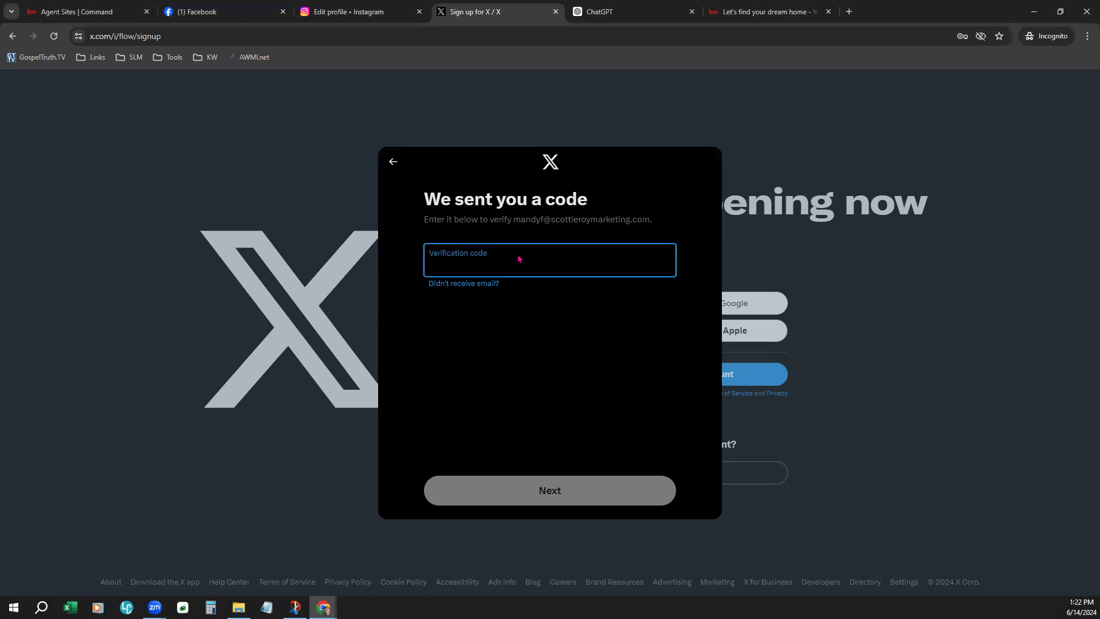
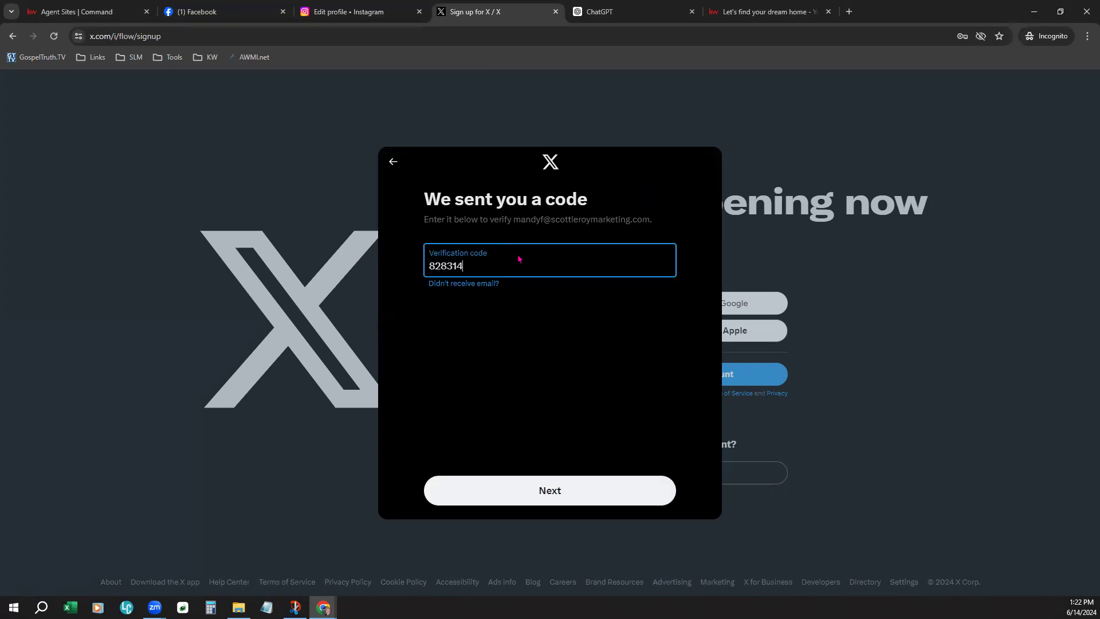
{"action": "left_click", "coordinate": [539, 488]}
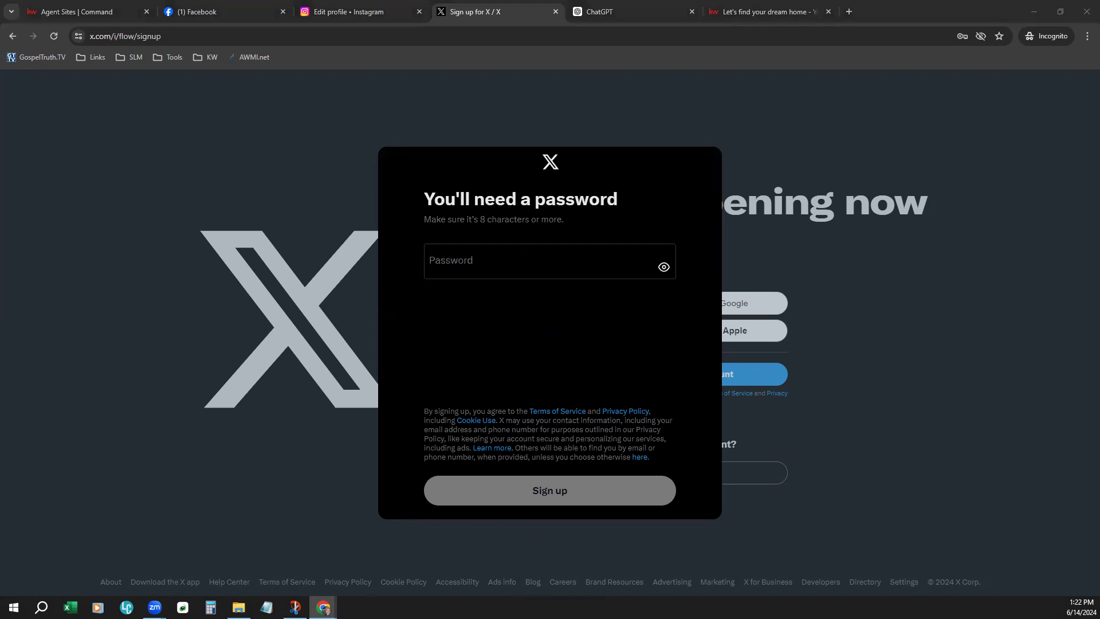
Paste the account password into the Password field and complete sign-up.
{"action": "left_click", "coordinate": [662, 277]}
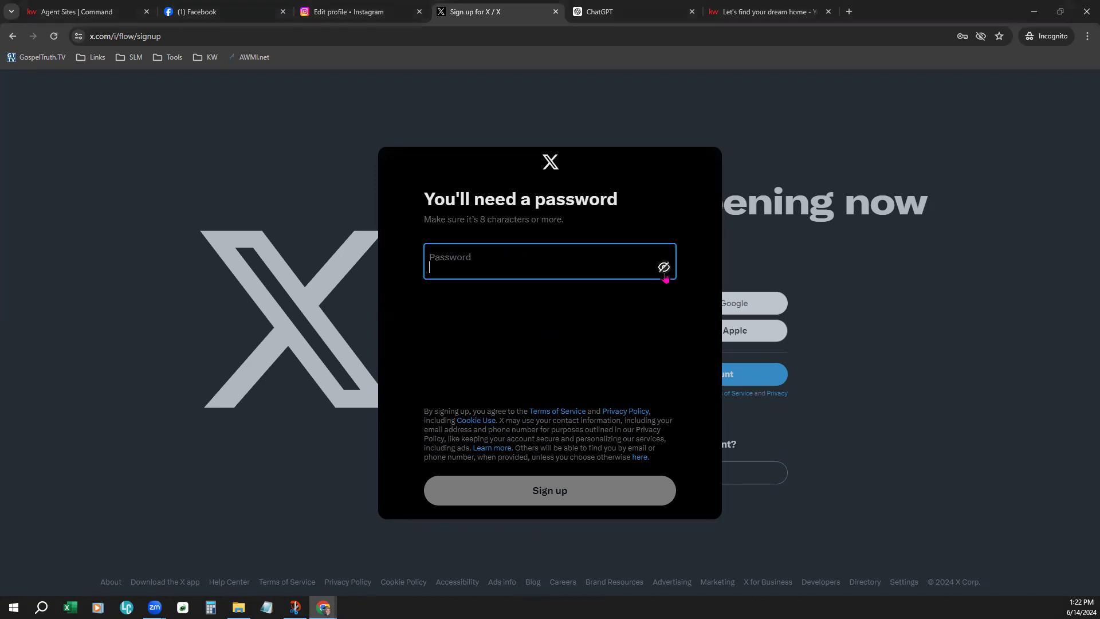
{"action": "left_click", "coordinate": [660, 276]}
{"action": "left_click", "coordinate": [660, 277]}
{"action": "key", "text": "ctrl+v"}
{"action": "left_click", "coordinate": [582, 504]}
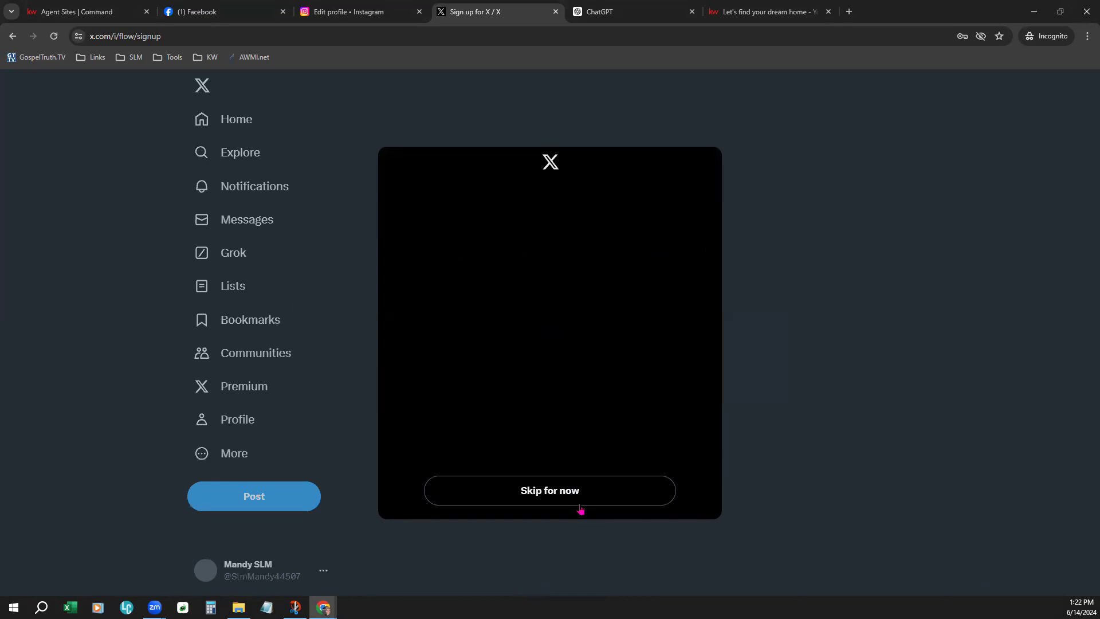
Skip the setup step, keep the suggested username, and skip notifications.
{"action": "left_click", "coordinate": [547, 492]}
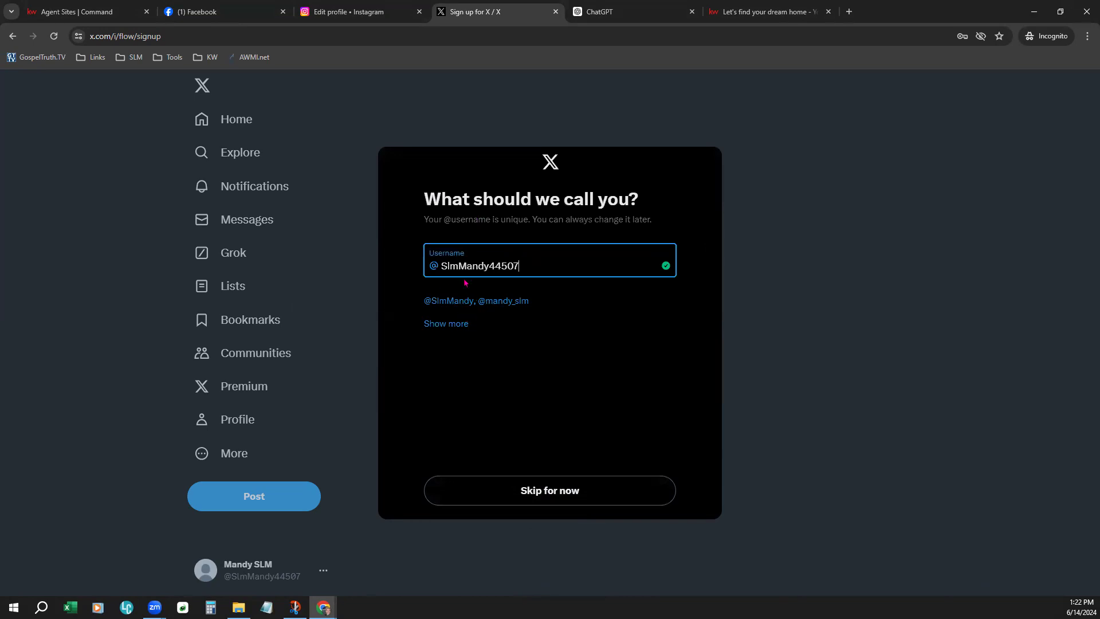
{"action": "left_click_drag", "start_coordinate": [522, 266], "coordinate": [437, 266]}
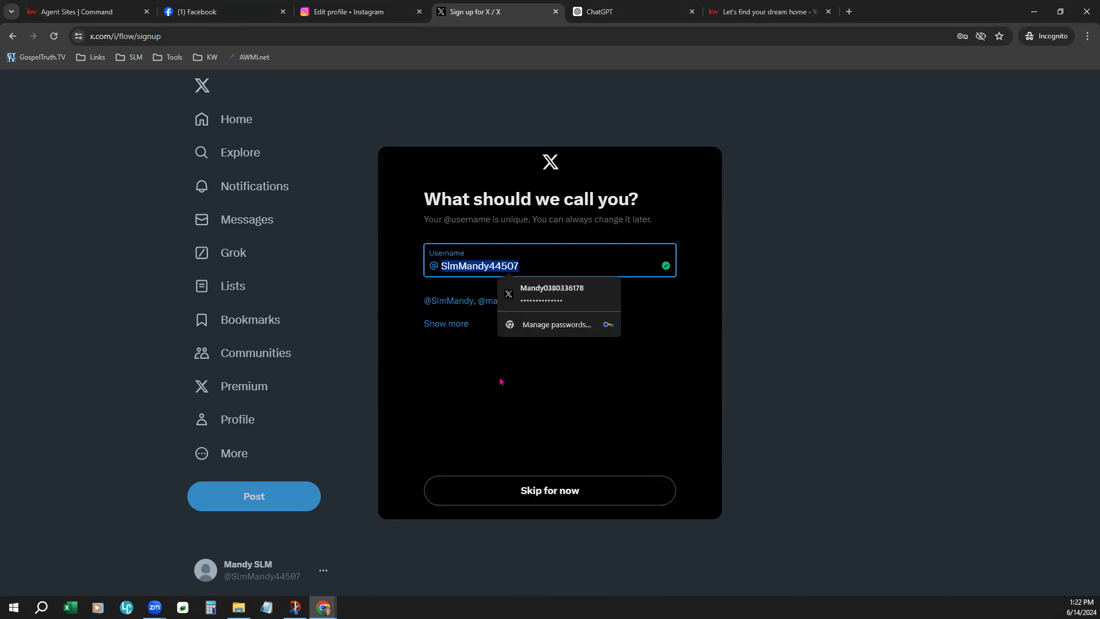
{"action": "left_click", "coordinate": [591, 488]}
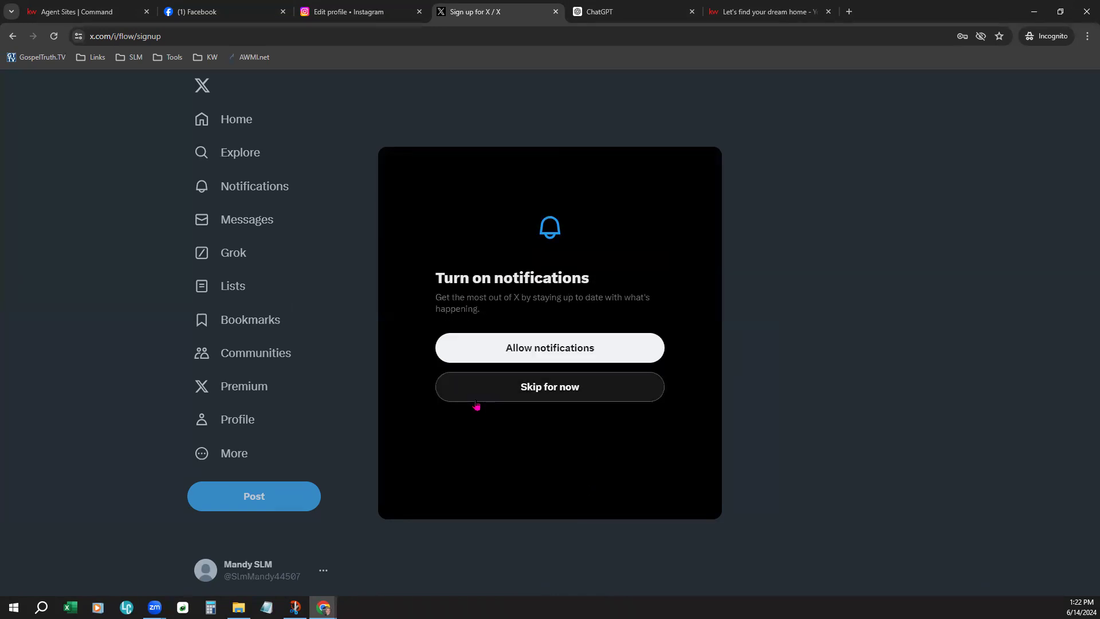
{"action": "left_click", "coordinate": [574, 381]}
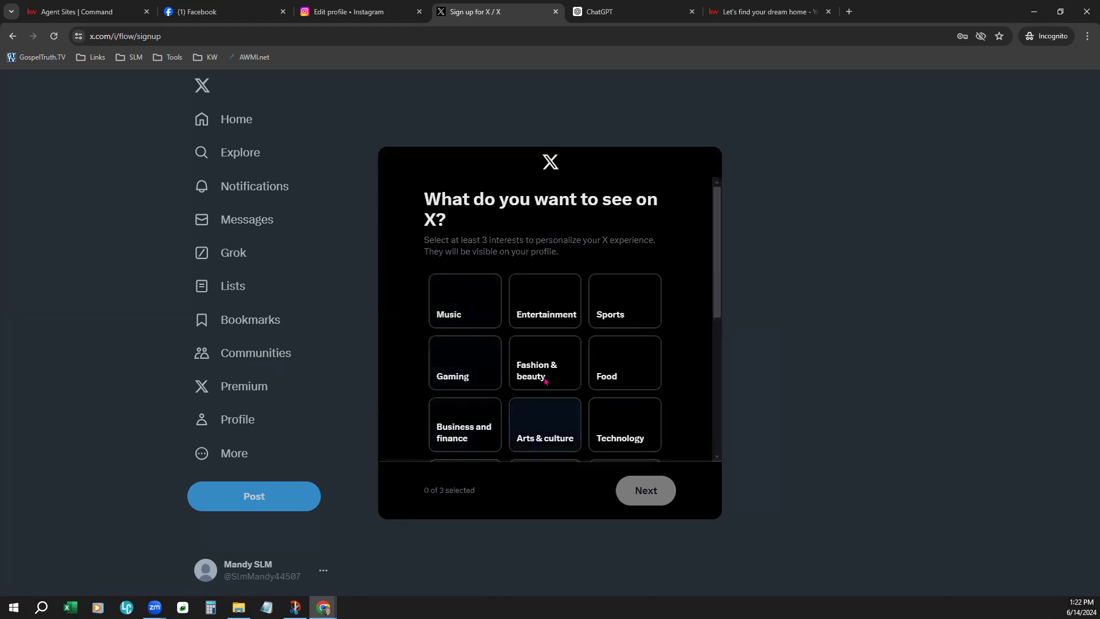
Choose Arts & culture, Fashion & beauty and Entertainment as interests, then continue.
{"action": "left_click", "coordinate": [570, 414]}
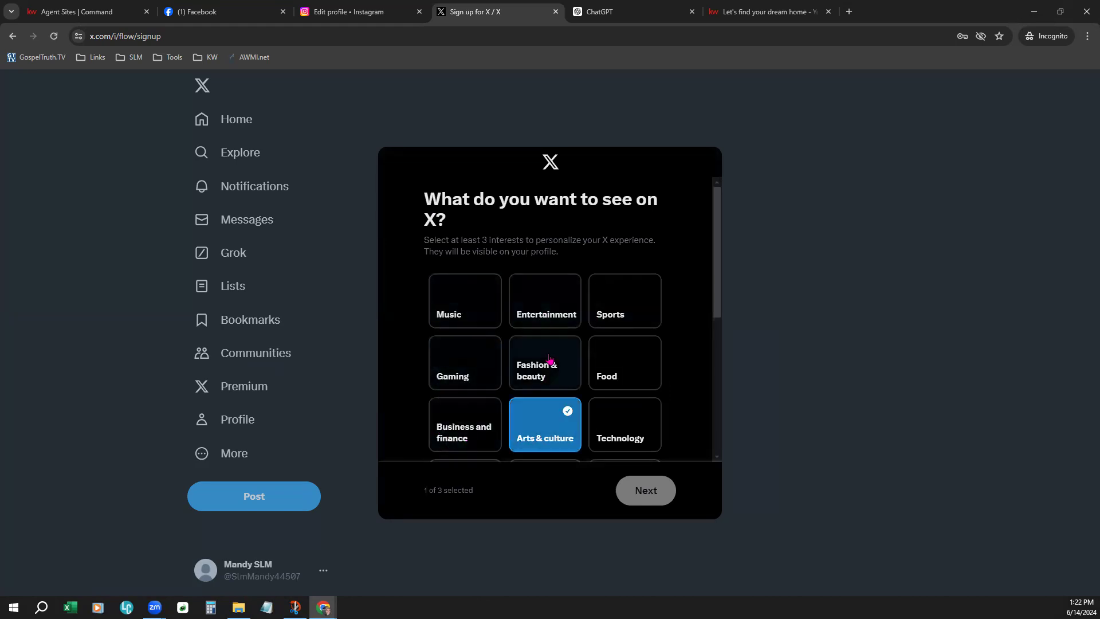
{"action": "left_click", "coordinate": [549, 360]}
{"action": "left_click", "coordinate": [545, 301]}
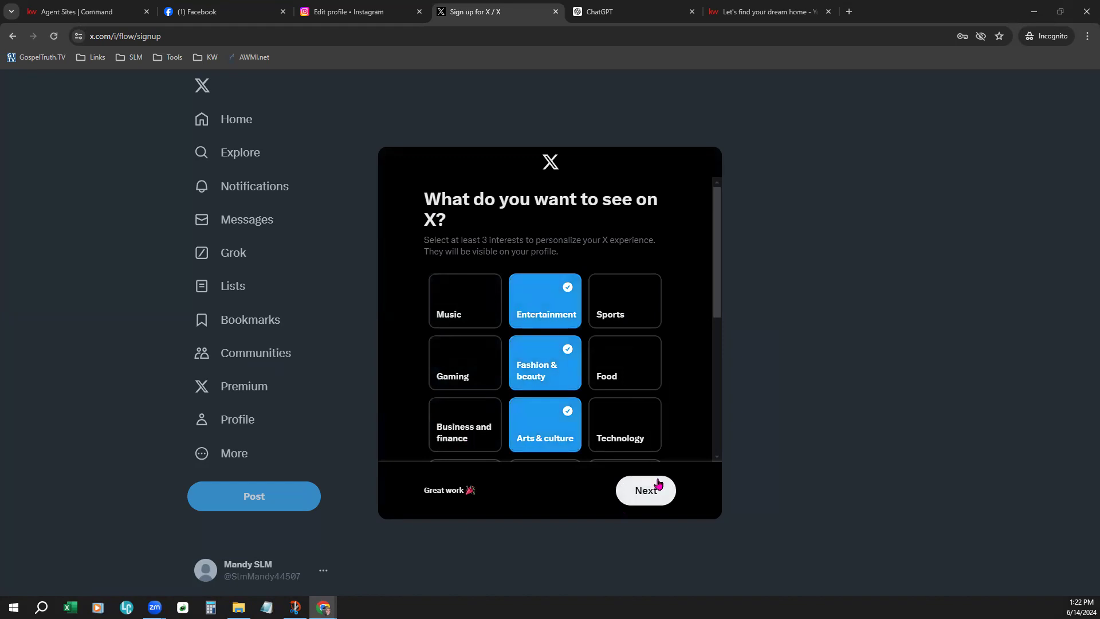
{"action": "left_click", "coordinate": [658, 484]}
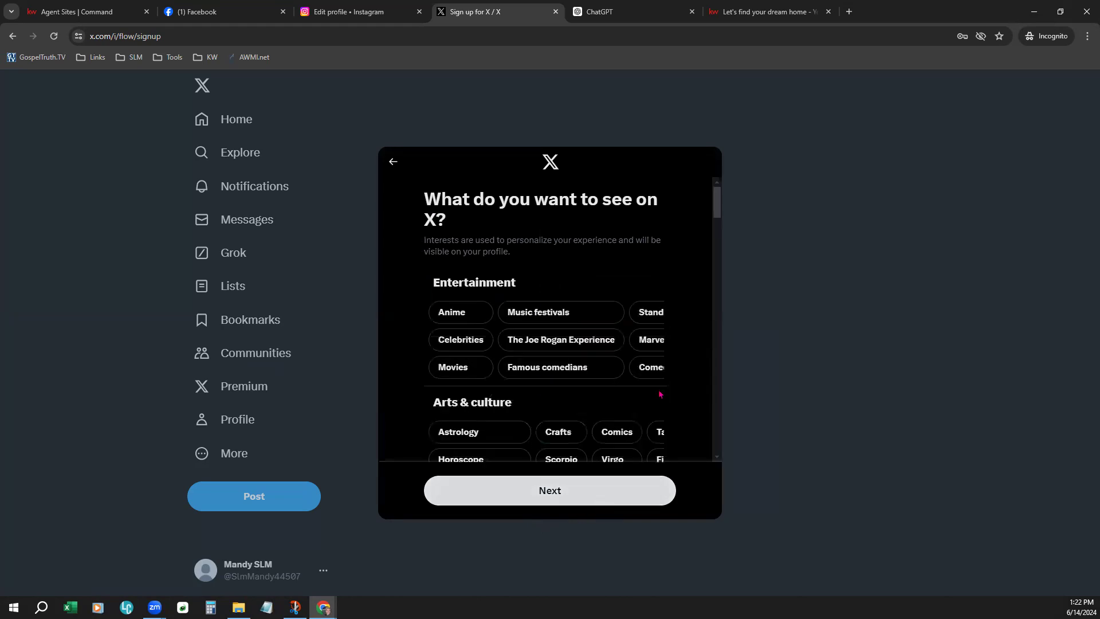
{"action": "left_click", "coordinate": [548, 483]}
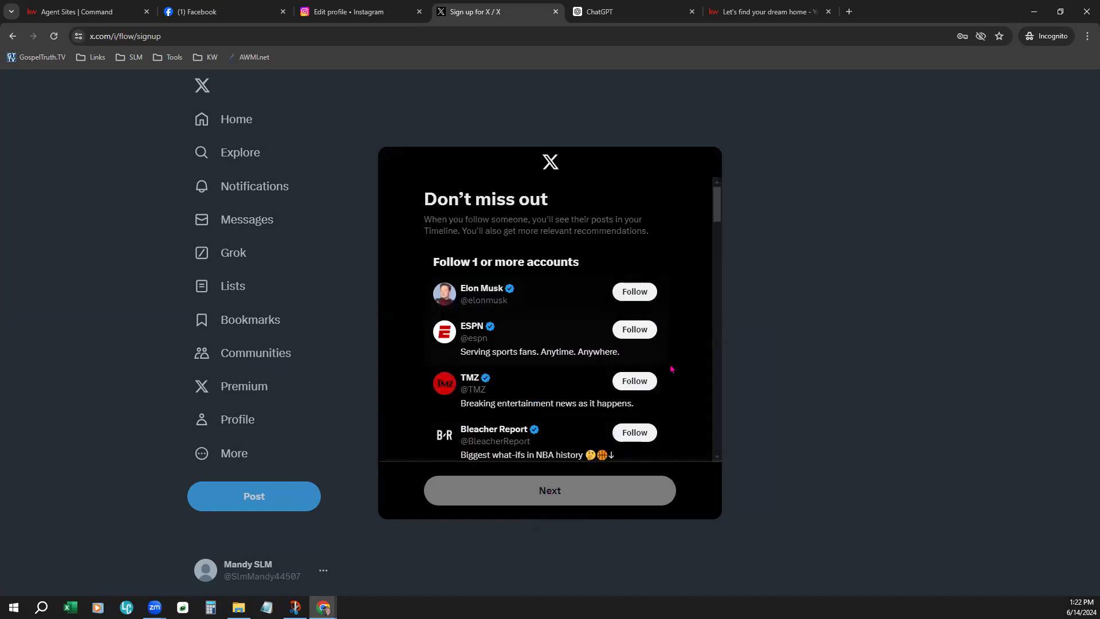
Follow two suggested accounts, including ESPN, and finish onboarding to the home feed.
{"action": "scroll", "coordinate": [652, 423], "scroll_direction": "down", "scroll_amount": 5}
{"action": "scroll", "coordinate": [651, 423], "scroll_direction": "down", "scroll_amount": 10}
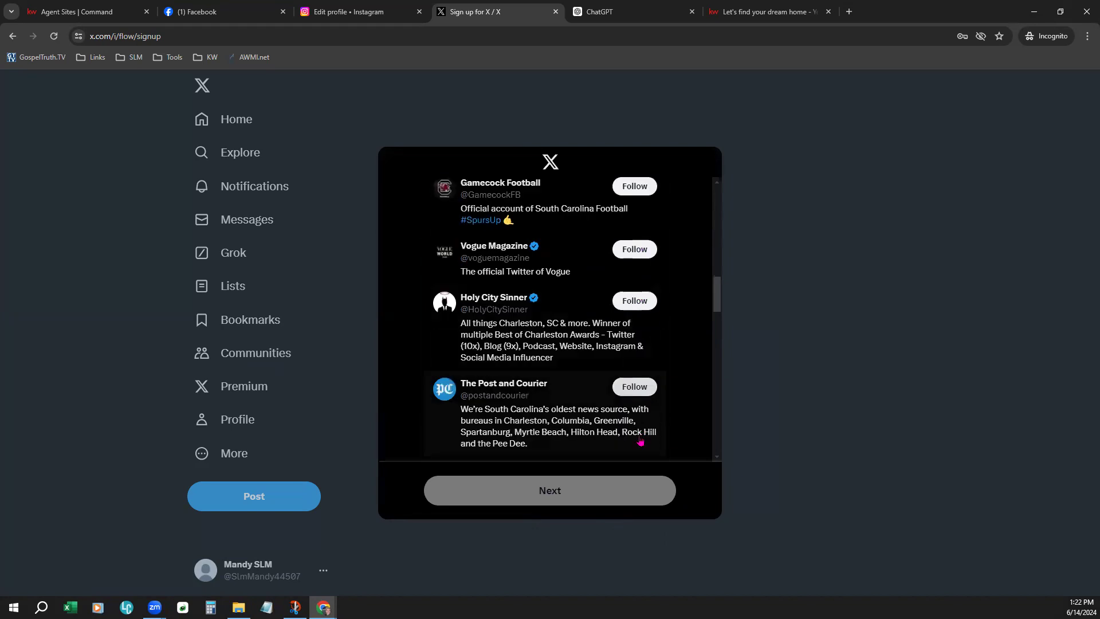
{"action": "scroll", "coordinate": [561, 360], "scroll_direction": "up", "scroll_amount": 4}
{"action": "scroll", "coordinate": [560, 360], "scroll_direction": "up", "scroll_amount": 10}
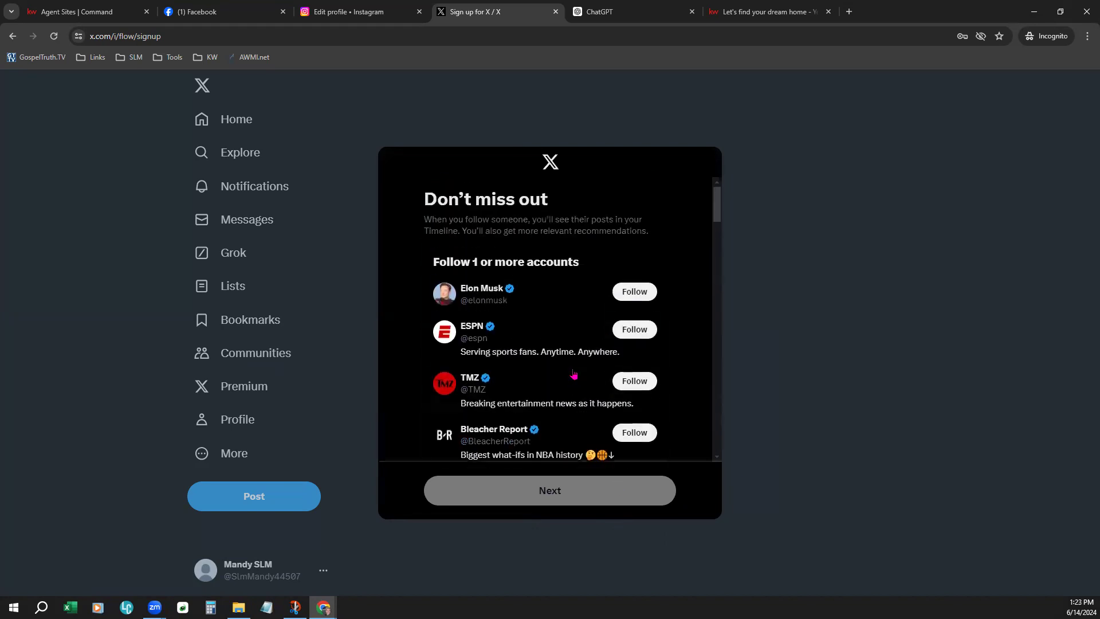
{"action": "left_click", "coordinate": [634, 292]}
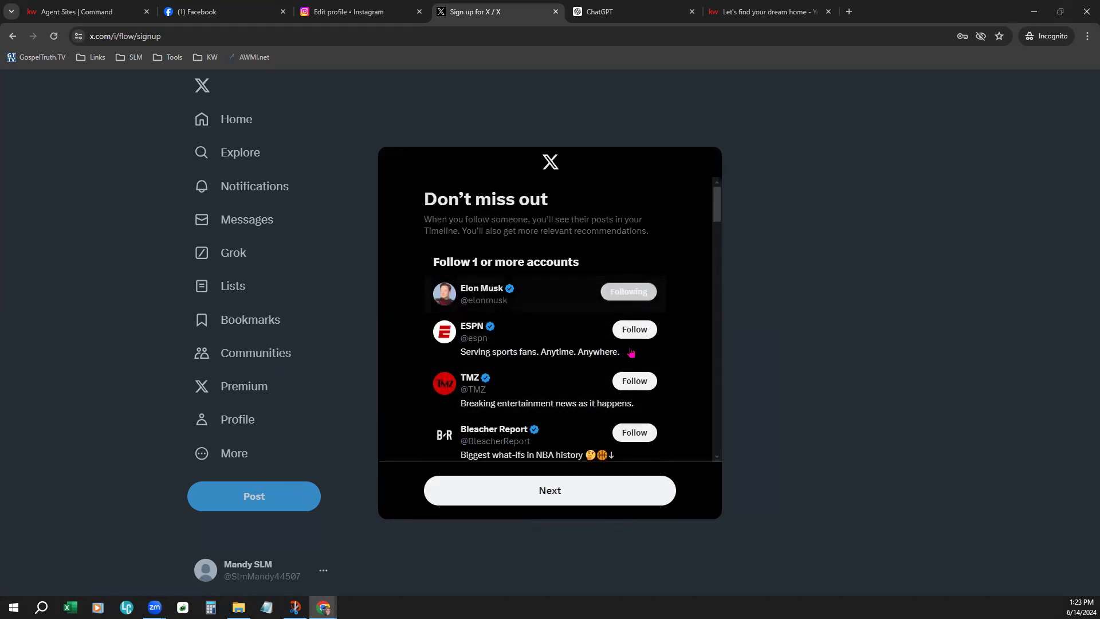
{"action": "left_click", "coordinate": [632, 329]}
{"action": "left_click", "coordinate": [579, 493]}
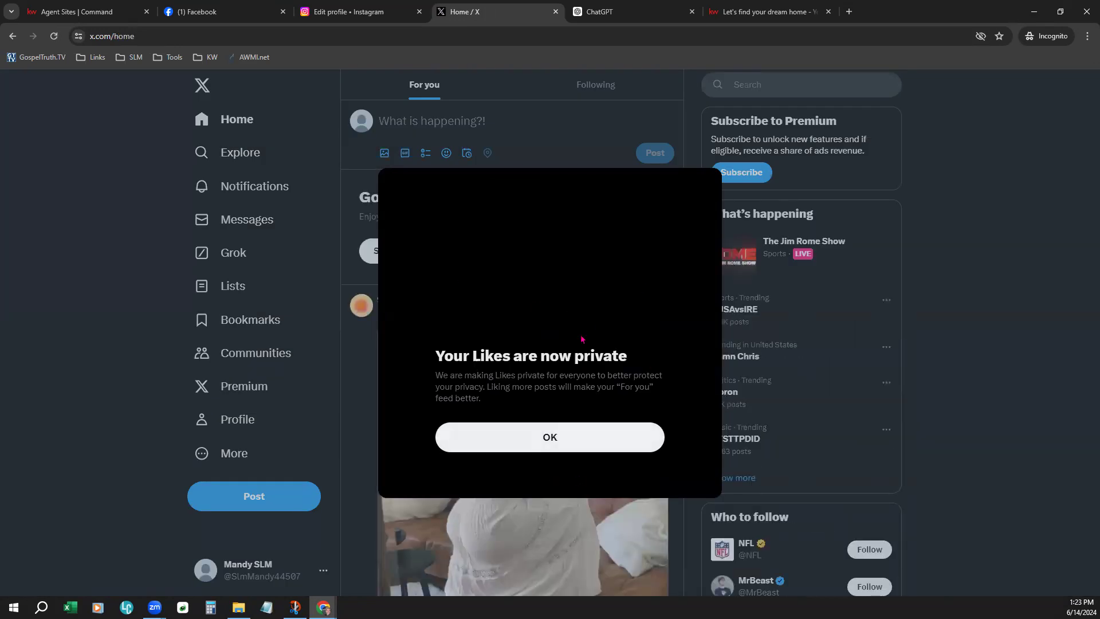
Dismiss the private Likes notice and mark the top feed post as not interesting.
{"action": "left_click", "coordinate": [547, 450]}
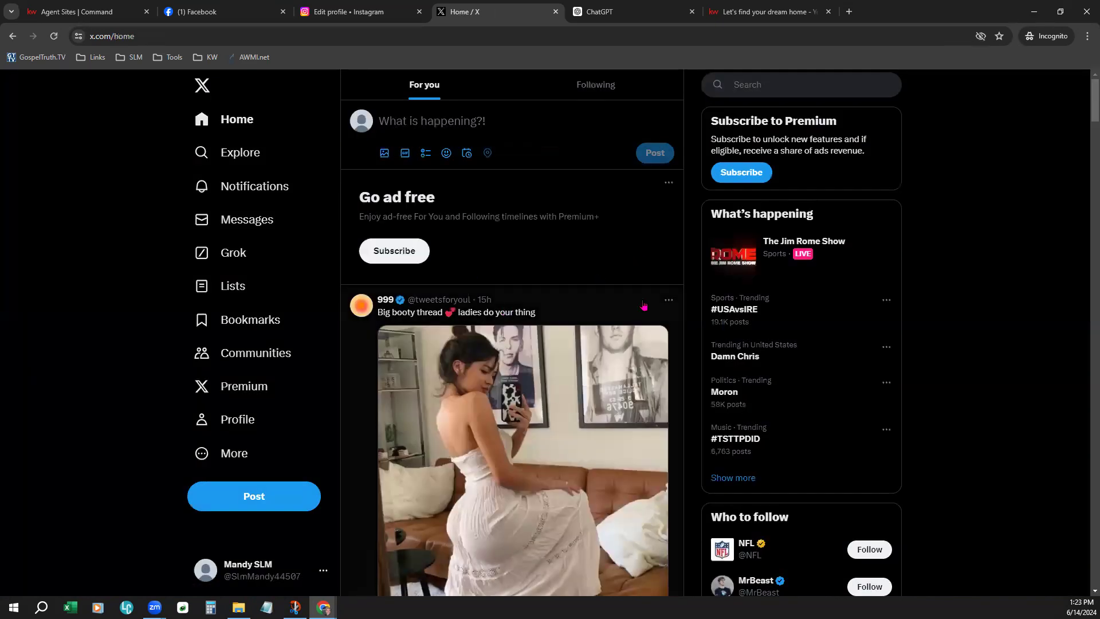
{"action": "left_click", "coordinate": [668, 301]}
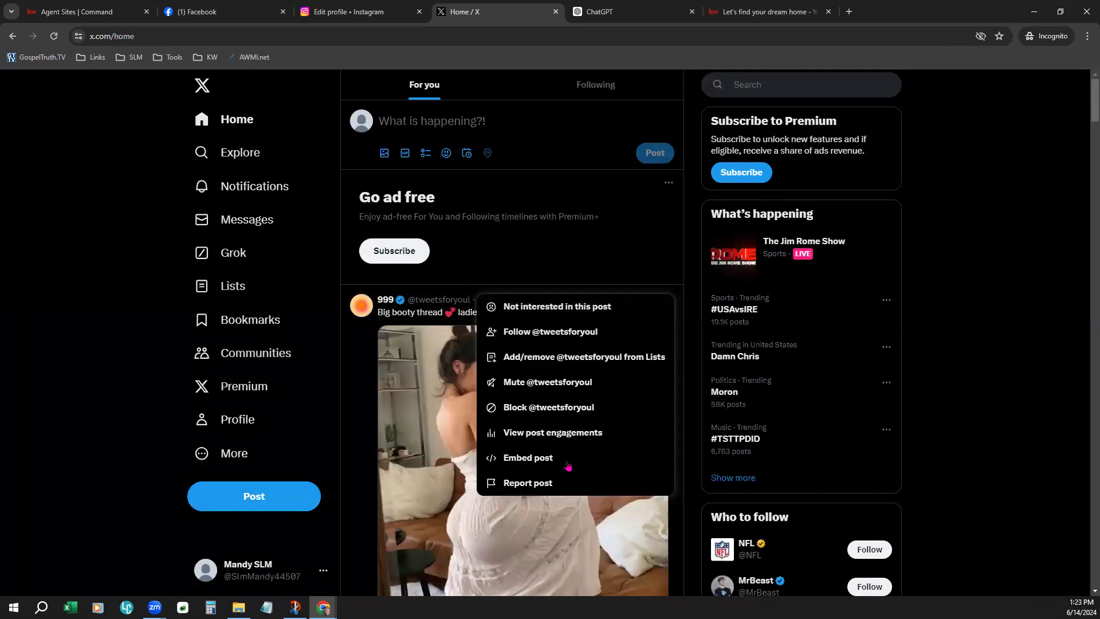
{"action": "left_click", "coordinate": [580, 308]}
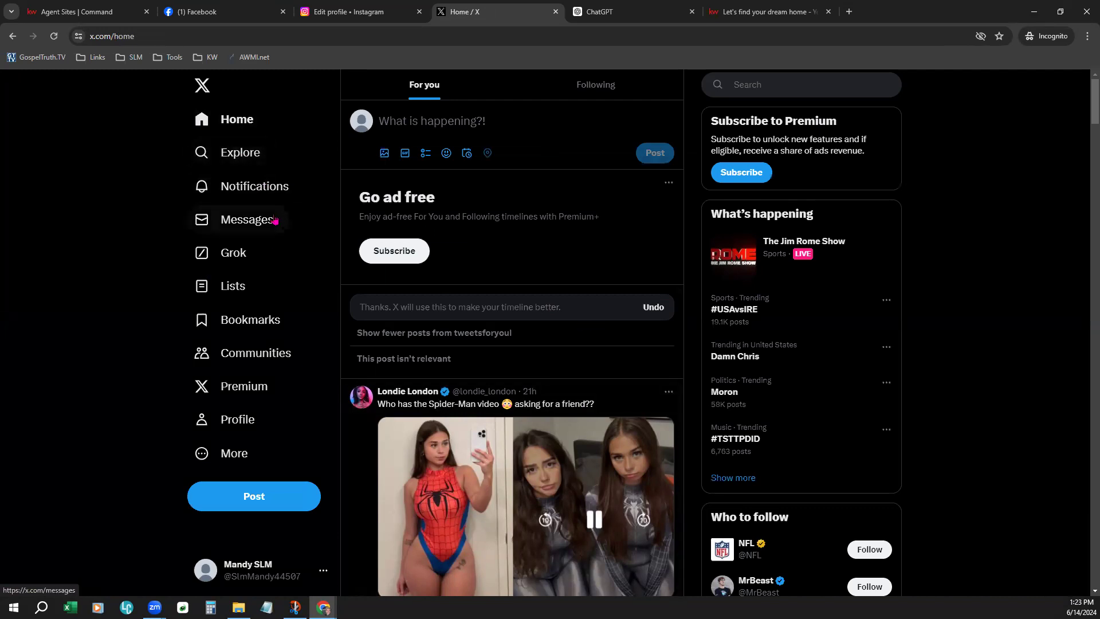
Open and close the More menu, then return to the Command website tab.
{"action": "left_click", "coordinate": [231, 461]}
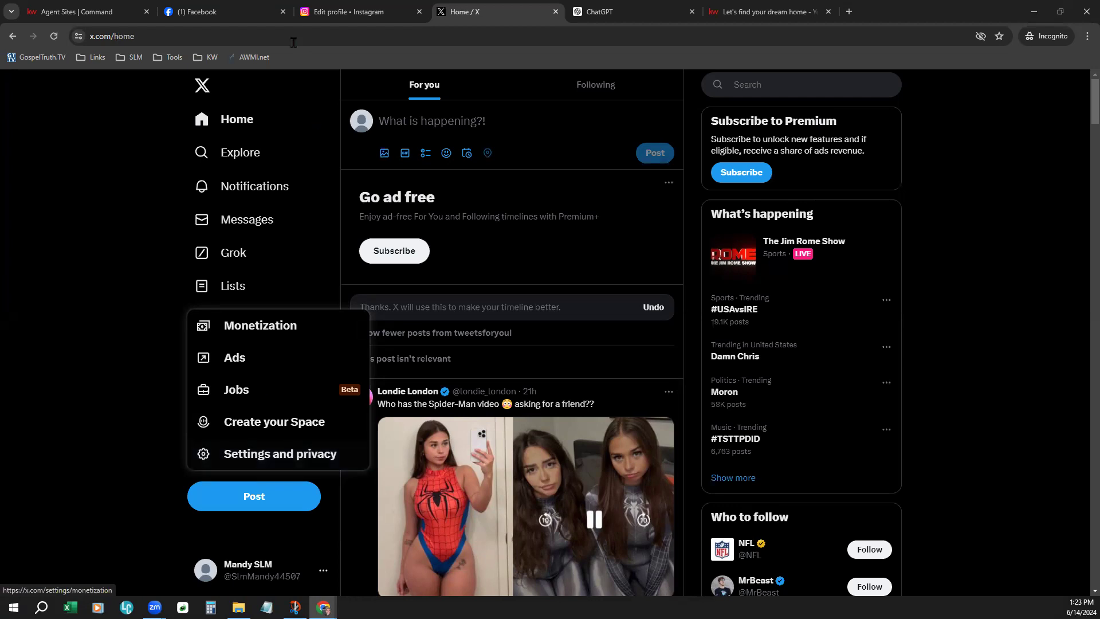
{"action": "left_click", "coordinate": [229, 113]}
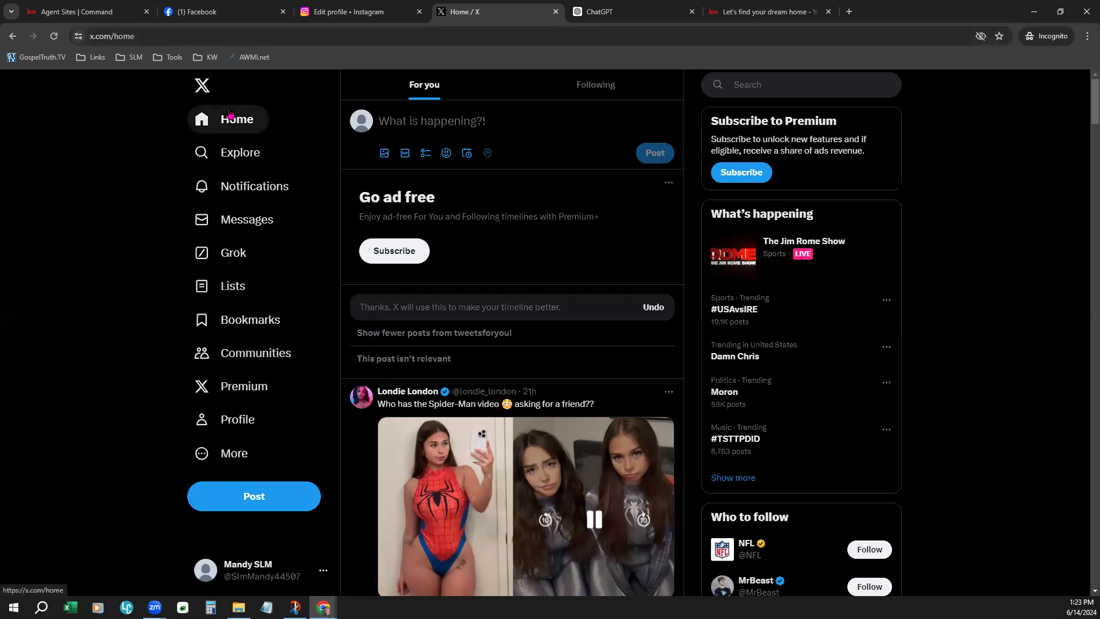
{"action": "left_click", "coordinate": [209, 16]}
{"action": "left_click", "coordinate": [125, 16]}
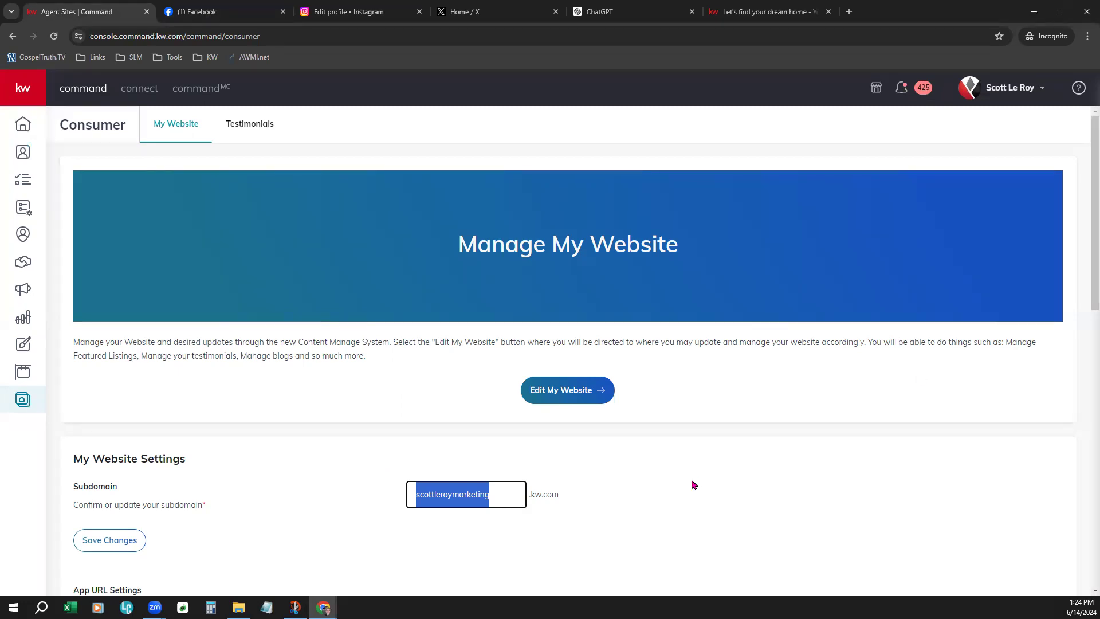
Go to the Command home dashboard and zoom the browser view to 125%.
{"action": "left_click", "coordinate": [619, 484]}
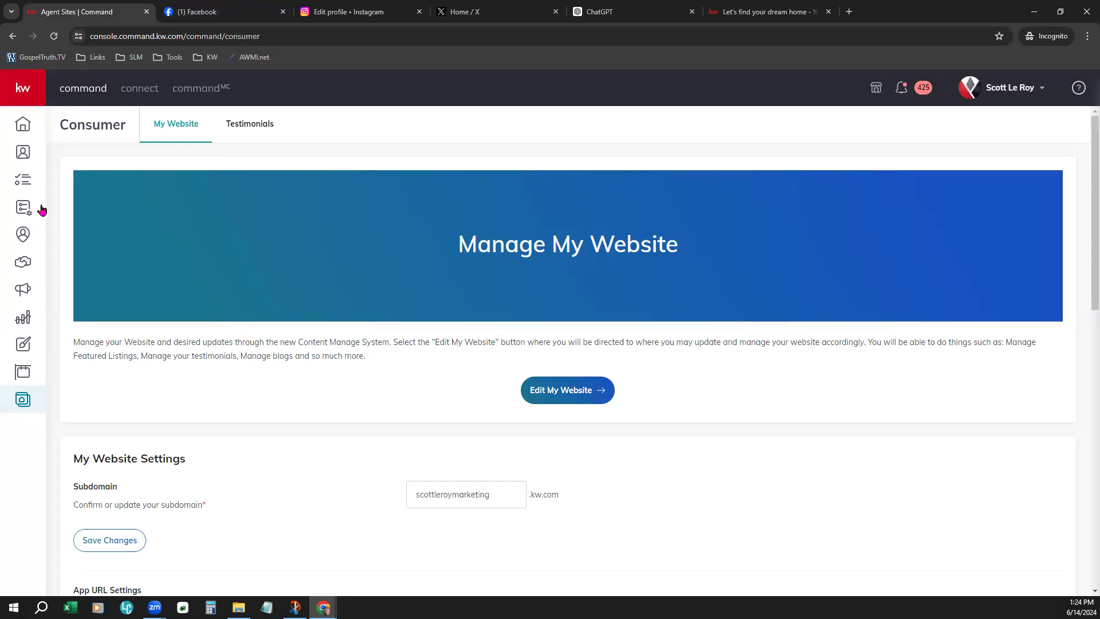
{"action": "left_click", "coordinate": [32, 132]}
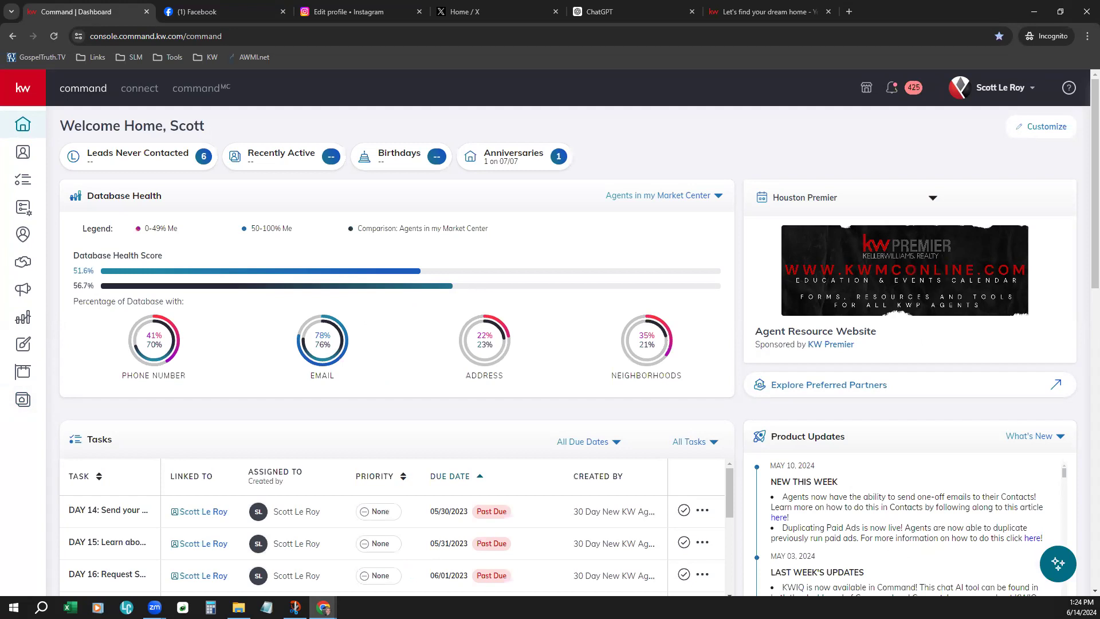
{"action": "left_click", "coordinate": [1054, 242]}
{"action": "left_click", "coordinate": [1055, 241]}
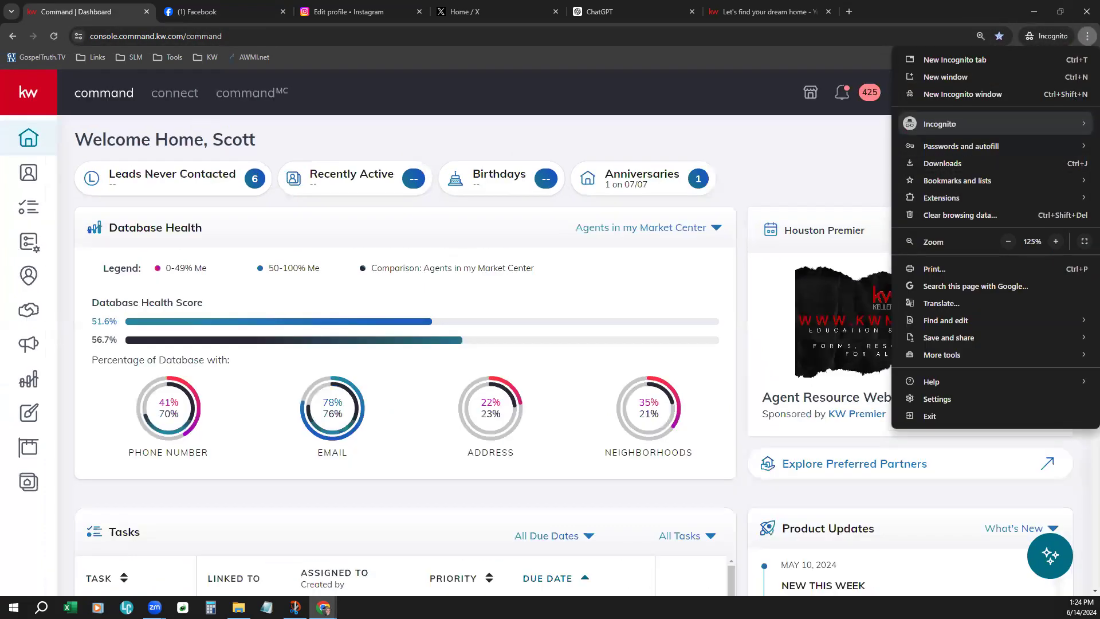
{"action": "key", "text": "Escape"}
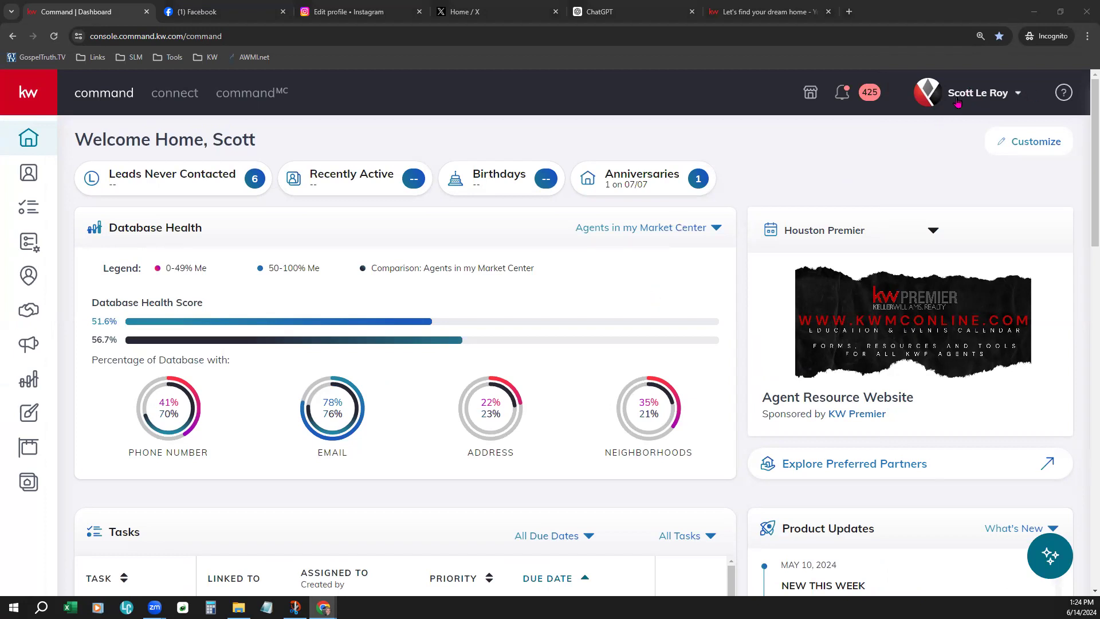
Open Settings from the account menu and scroll down to the Social post-scheduling integrations.
{"action": "left_click", "coordinate": [996, 94]}
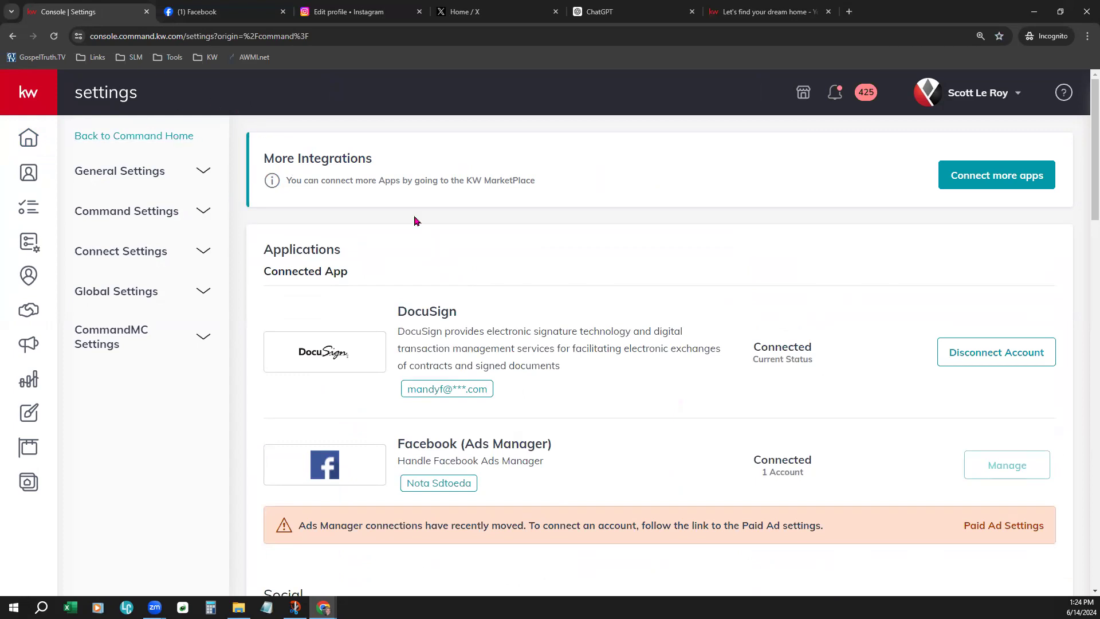
{"action": "left_click_drag", "start_coordinate": [252, 244], "coordinate": [347, 269]}
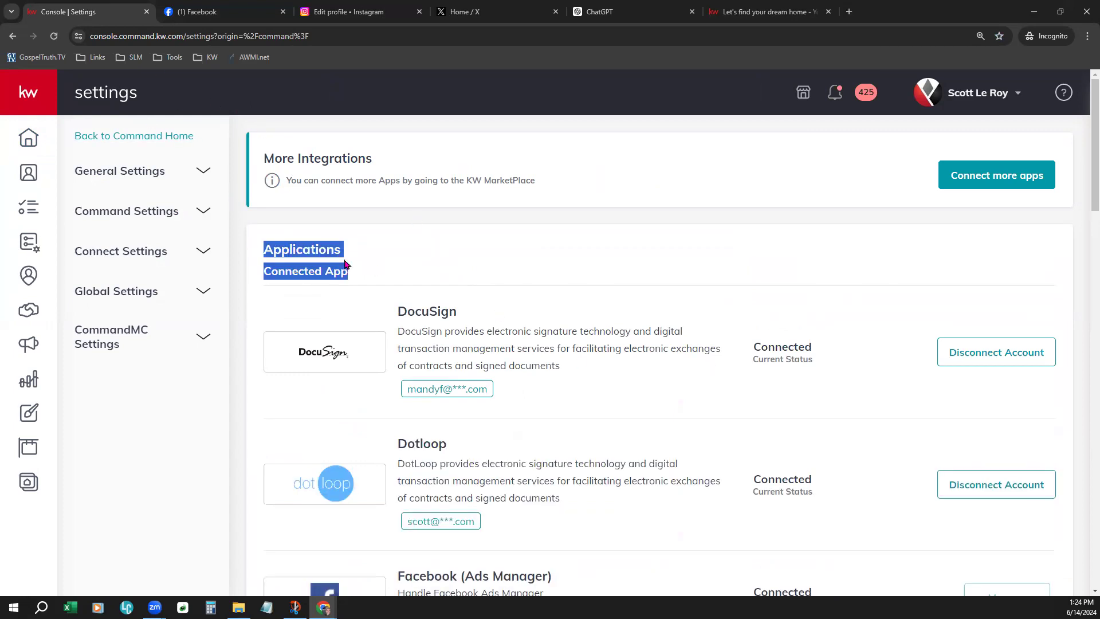
{"action": "left_click", "coordinate": [544, 243]}
{"action": "scroll", "coordinate": [602, 385], "scroll_direction": "down", "scroll_amount": 1}
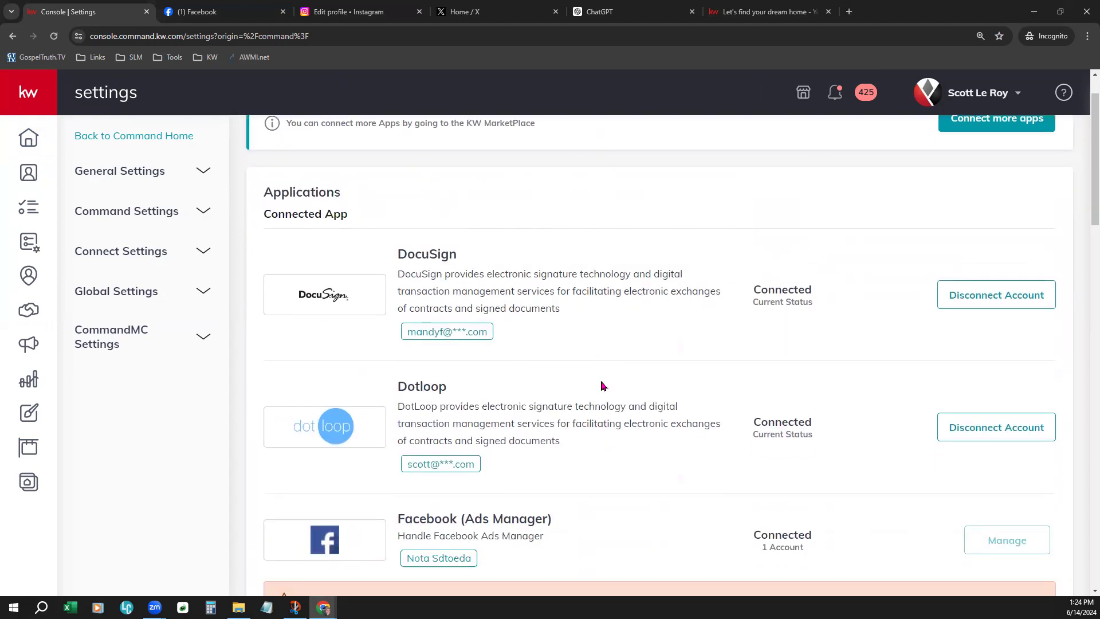
{"action": "scroll", "coordinate": [602, 385], "scroll_direction": "down", "scroll_amount": 4}
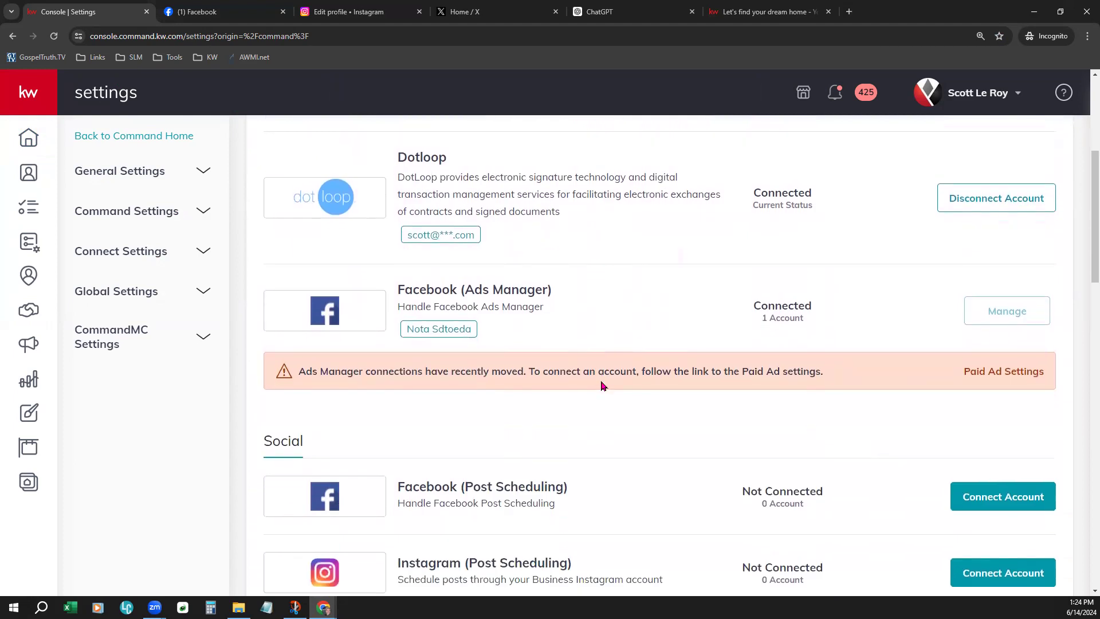
{"action": "scroll", "coordinate": [601, 384], "scroll_direction": "down", "scroll_amount": 1}
{"action": "left_click_drag", "start_coordinate": [467, 236], "coordinate": [548, 234]}
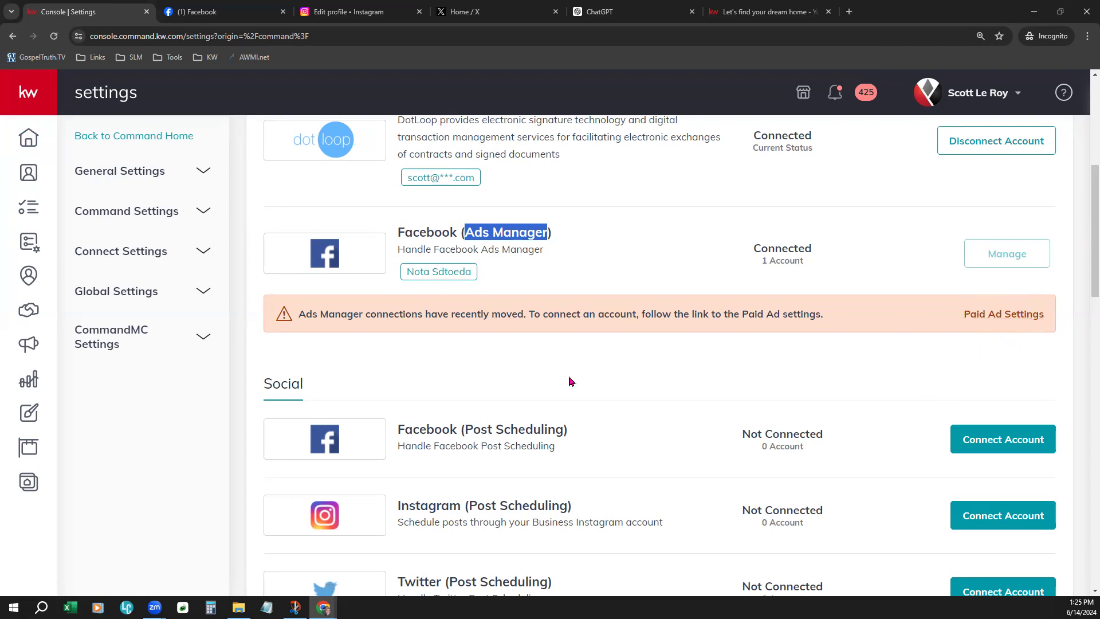
{"action": "scroll", "coordinate": [619, 403], "scroll_direction": "down", "scroll_amount": 2}
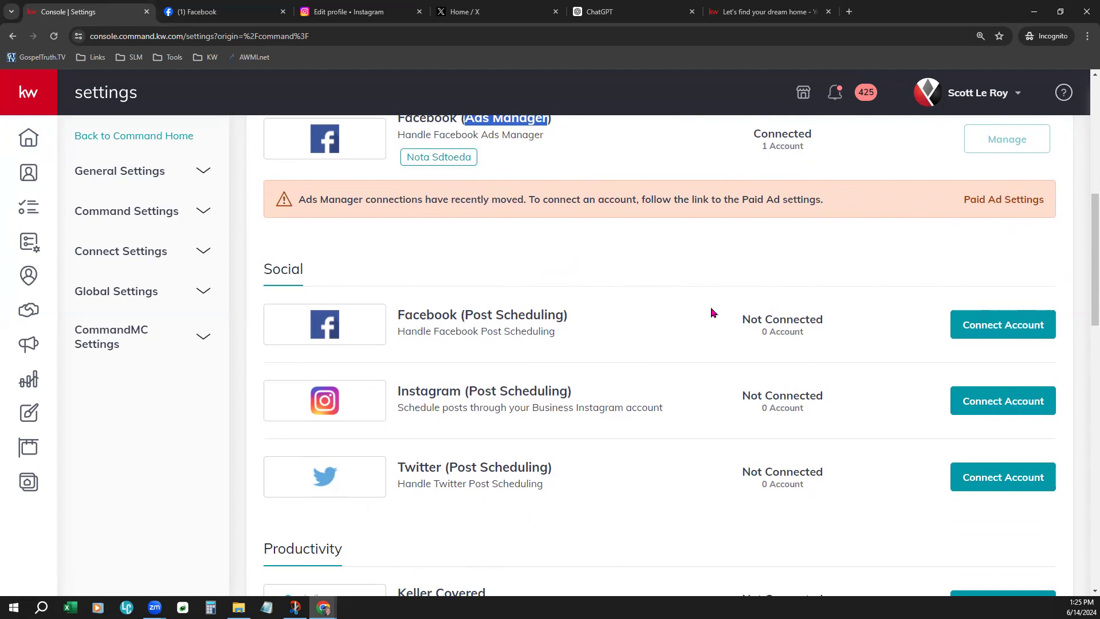
Start Facebook (Post Scheduling) connection and allow Keller Williams access with the signed-in Facebook account.
{"action": "left_click", "coordinate": [978, 325]}
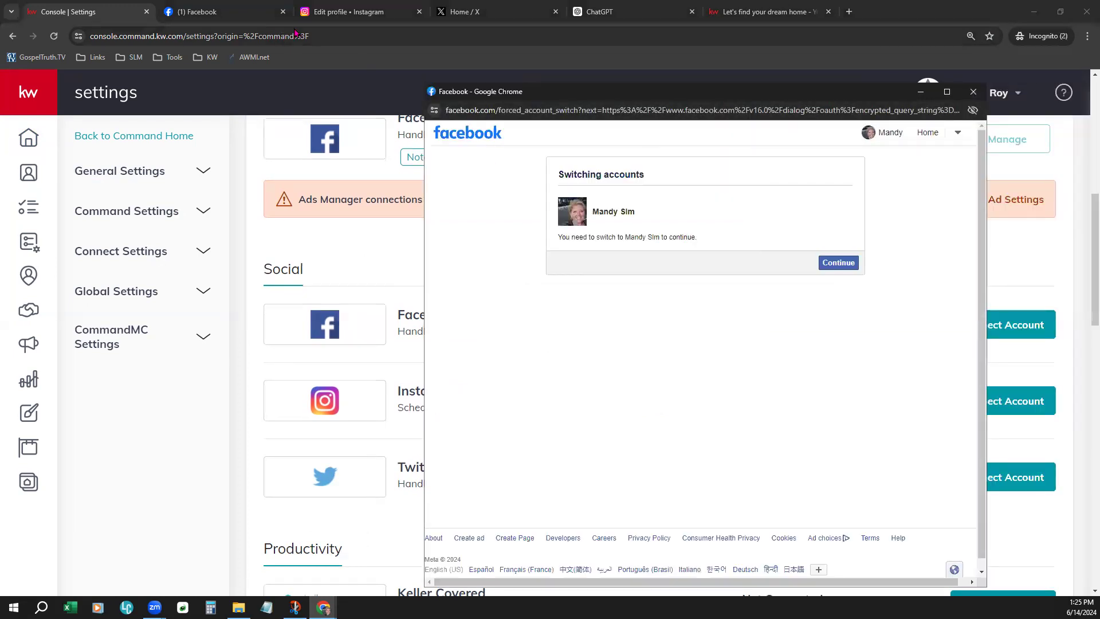
{"action": "mouse_move", "coordinate": [259, 16]}
{"action": "left_click", "coordinate": [845, 266]}
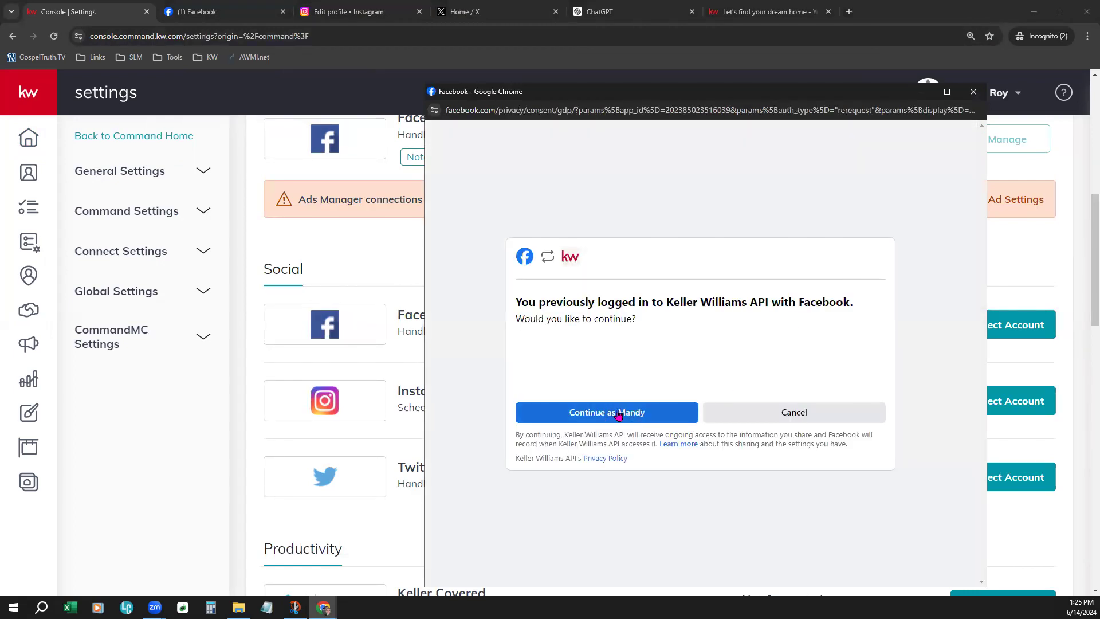
{"action": "left_click_drag", "start_coordinate": [523, 318], "coordinate": [635, 320]}
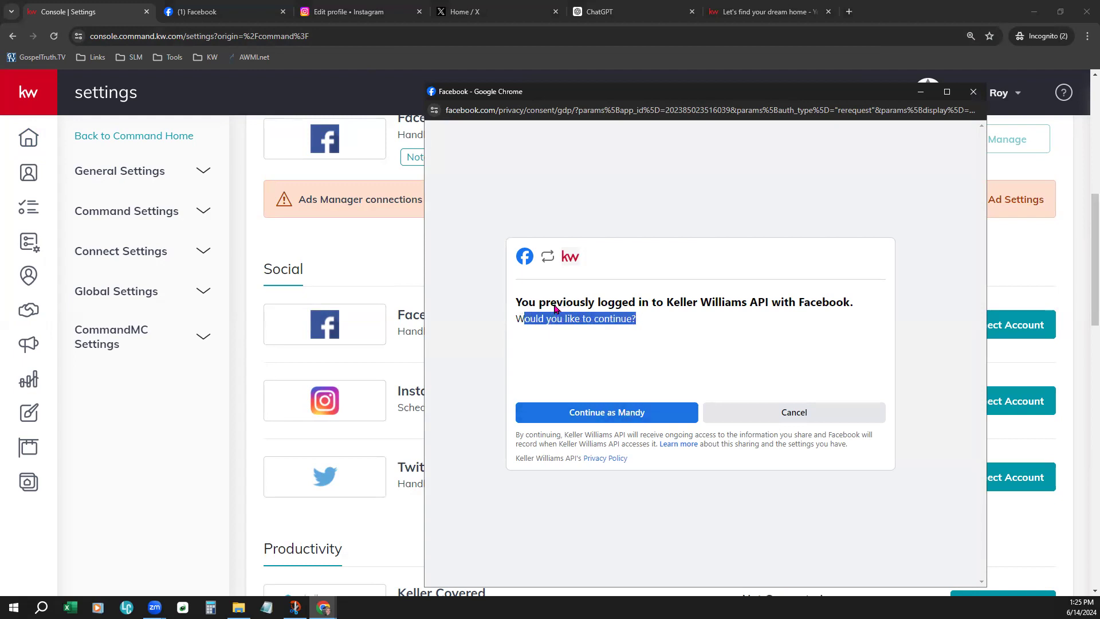
{"action": "left_click", "coordinate": [688, 341]}
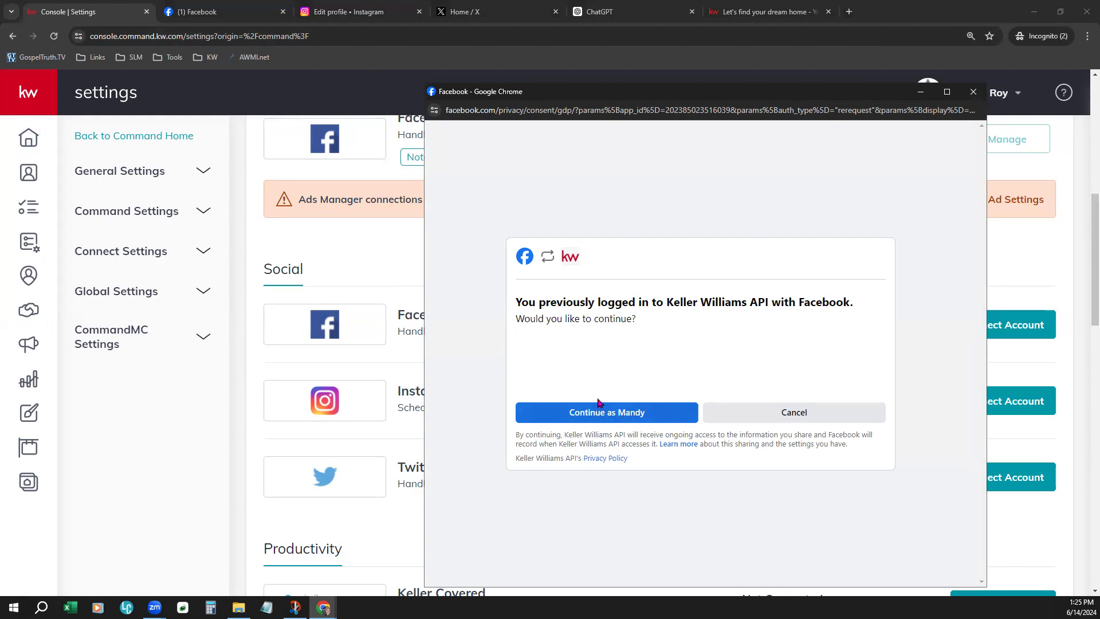
{"action": "left_click", "coordinate": [620, 414]}
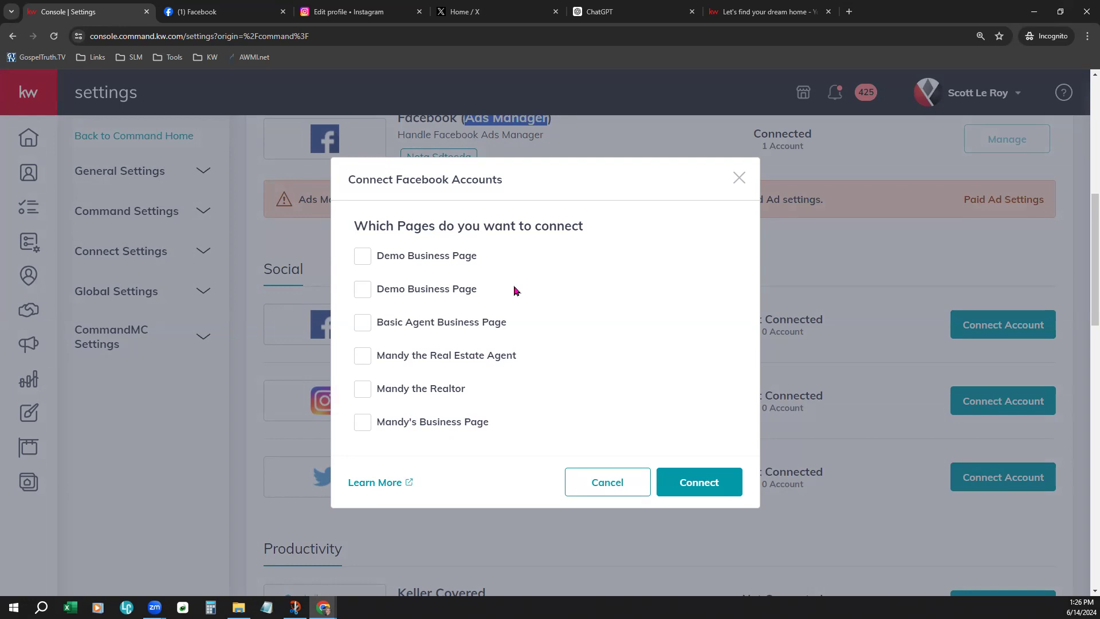
Tick both Demo Business Pages and the last business page, then connect them.
{"action": "left_click", "coordinate": [373, 251]}
{"action": "left_click", "coordinate": [368, 264]}
{"action": "left_click", "coordinate": [370, 291]}
{"action": "left_click", "coordinate": [363, 389]}
{"action": "left_click", "coordinate": [363, 391]}
{"action": "left_click", "coordinate": [361, 421]}
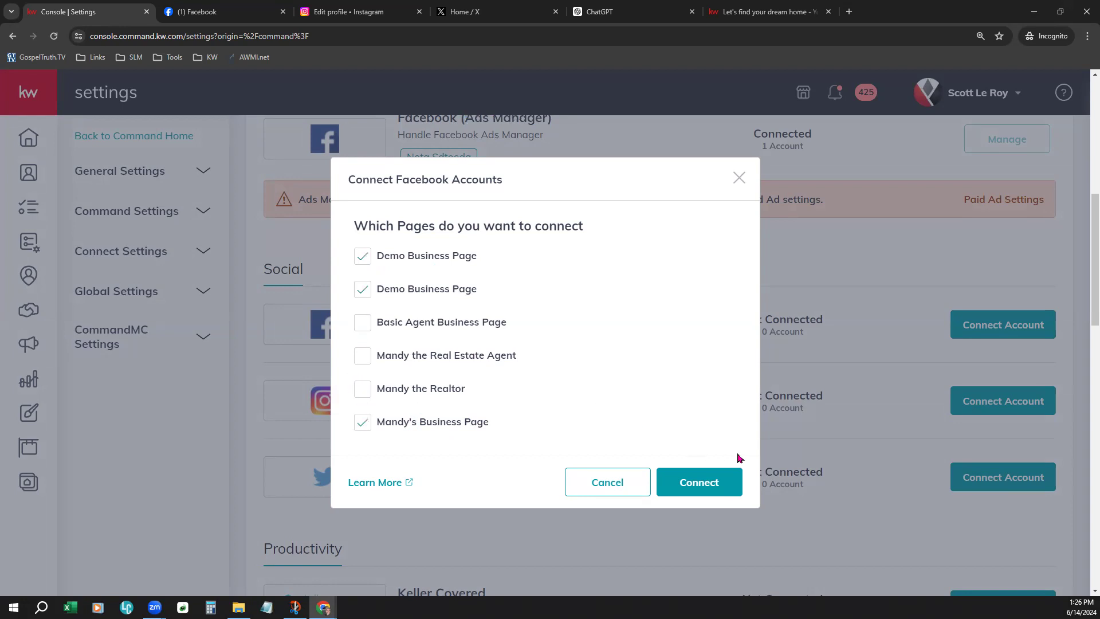
{"action": "left_click", "coordinate": [731, 493]}
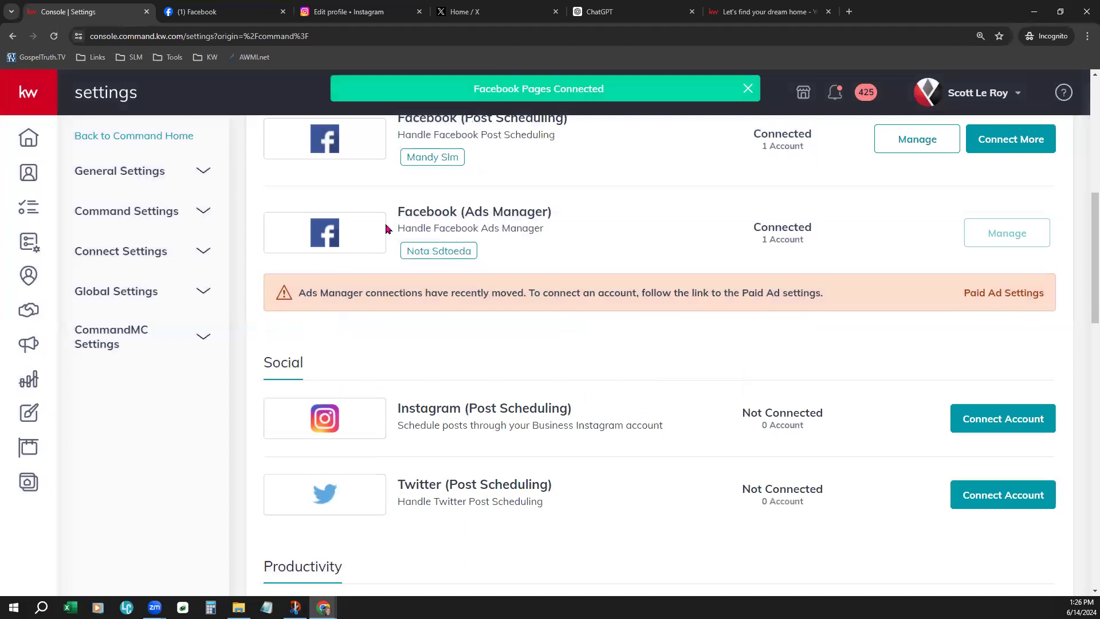
Review the Facebook post-scheduling connection, close its dialogs without adding pages, and return to Social.
{"action": "scroll", "coordinate": [452, 304], "scroll_direction": "up", "scroll_amount": 1}
{"action": "scroll", "coordinate": [452, 307], "scroll_direction": "up", "scroll_amount": 4}
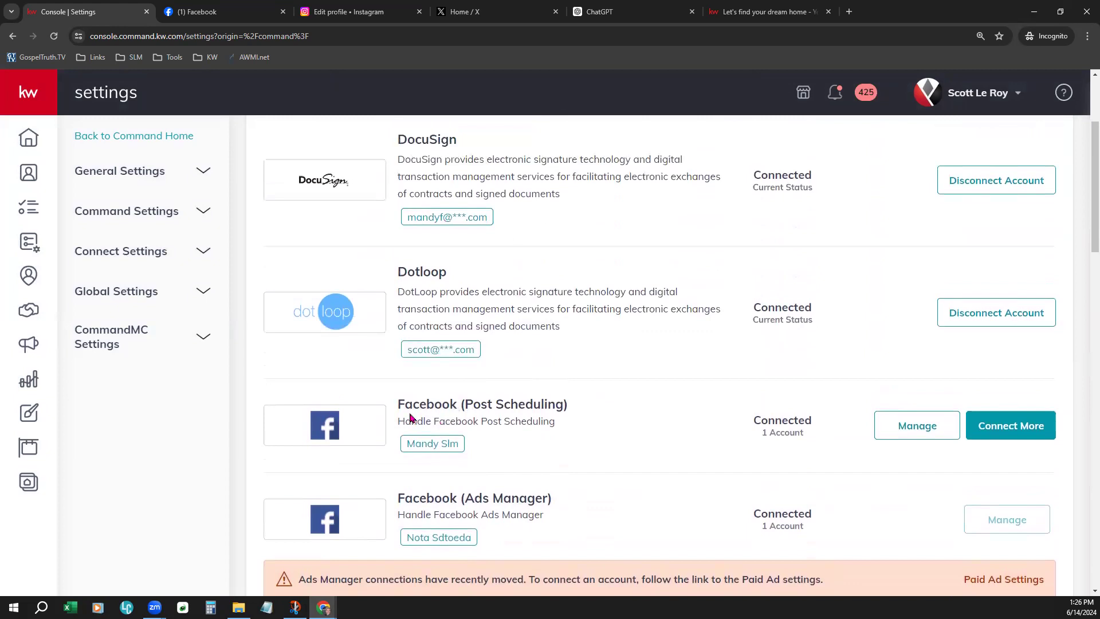
{"action": "left_click", "coordinate": [911, 437]}
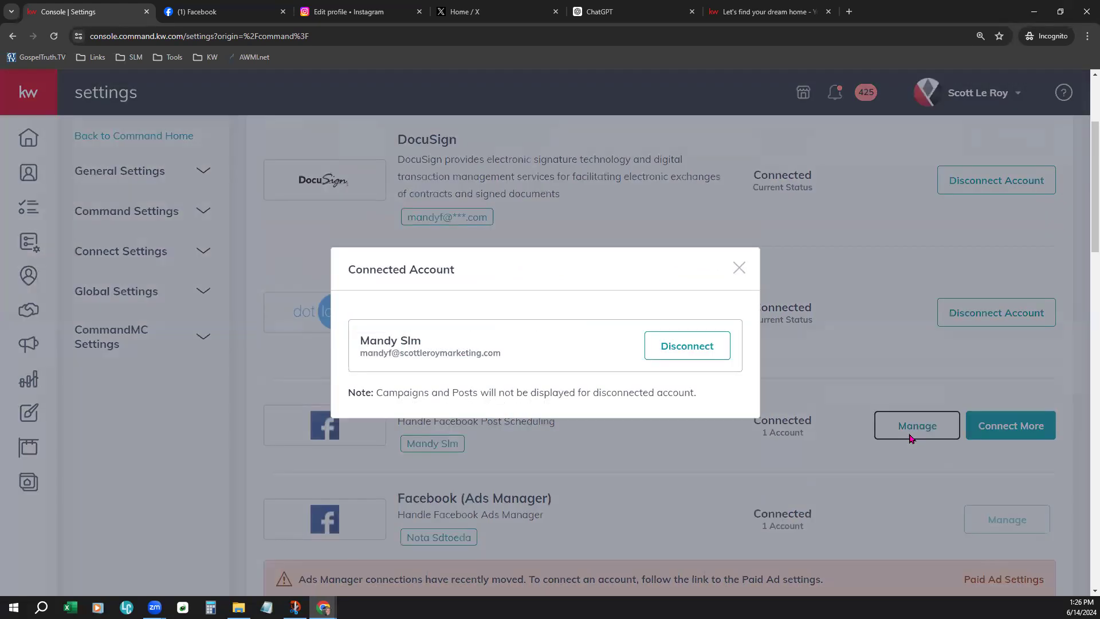
{"action": "left_click", "coordinate": [739, 268]}
{"action": "left_click", "coordinate": [1051, 423]}
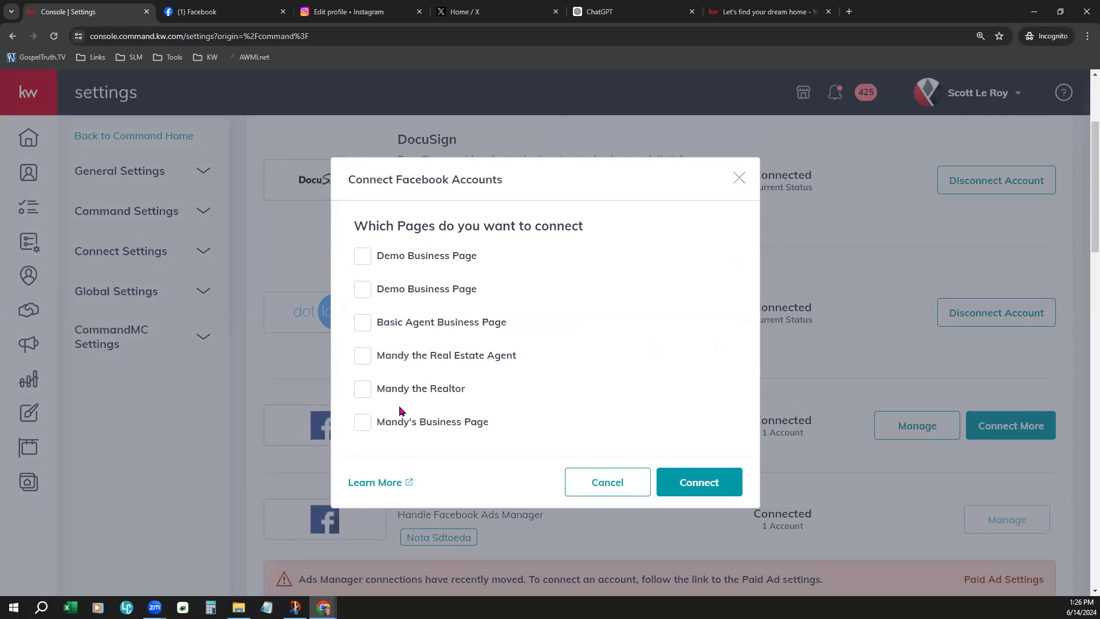
{"action": "left_click", "coordinate": [740, 179]}
{"action": "scroll", "coordinate": [668, 464], "scroll_direction": "down", "scroll_amount": 2}
{"action": "scroll", "coordinate": [669, 465], "scroll_direction": "down", "scroll_amount": 5}
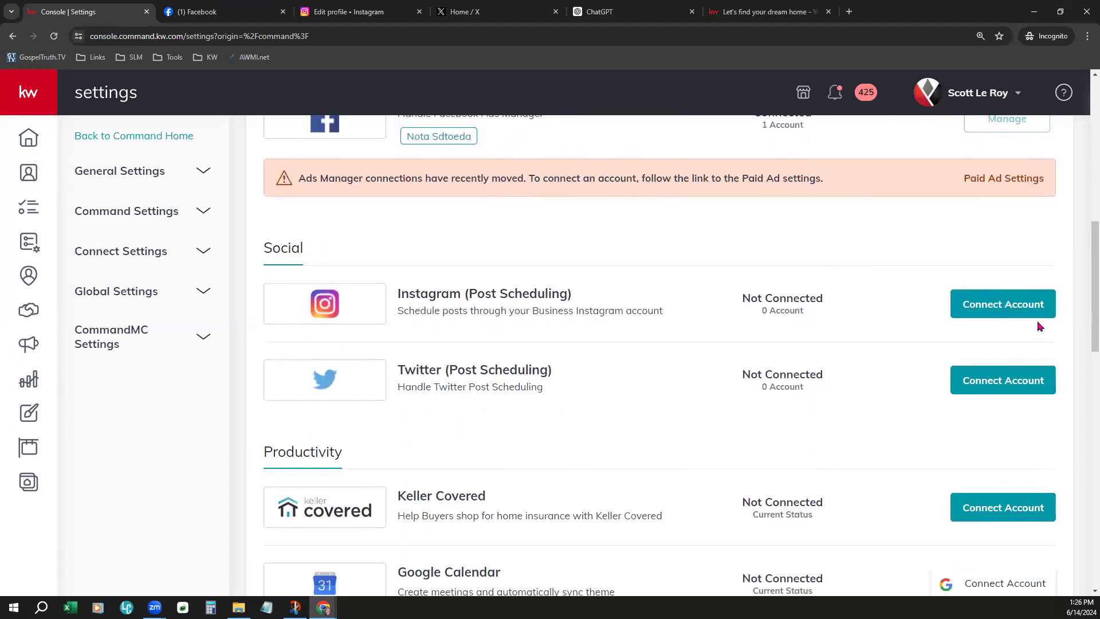
Connect the Demo Business Page Instagram account for Instagram post scheduling.
{"action": "left_click", "coordinate": [1031, 312]}
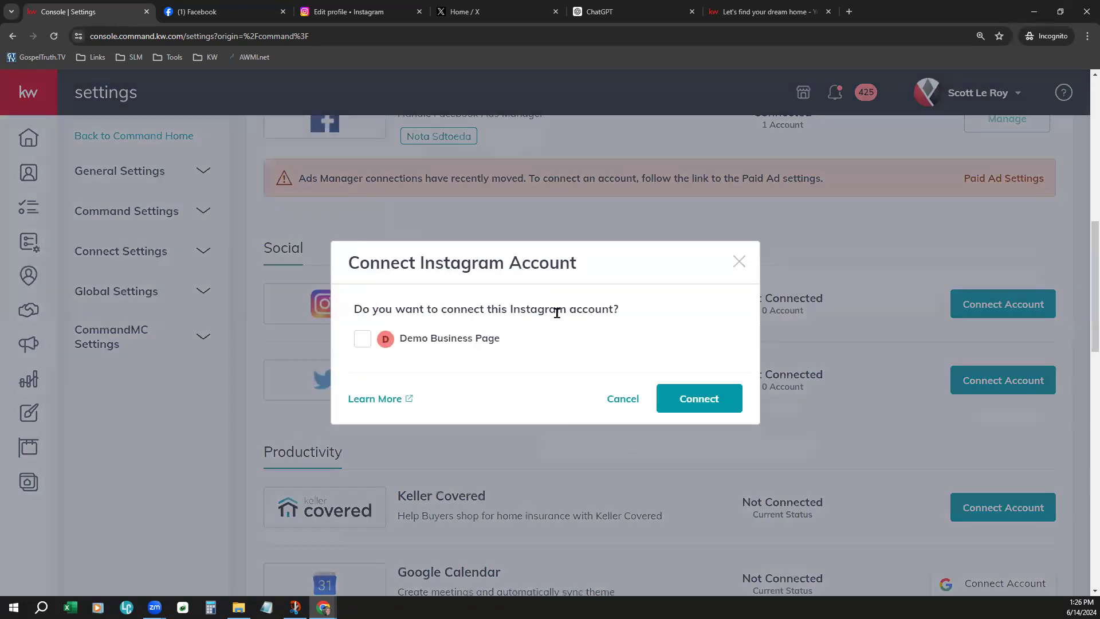
{"action": "left_click", "coordinate": [361, 340]}
{"action": "left_click", "coordinate": [728, 401]}
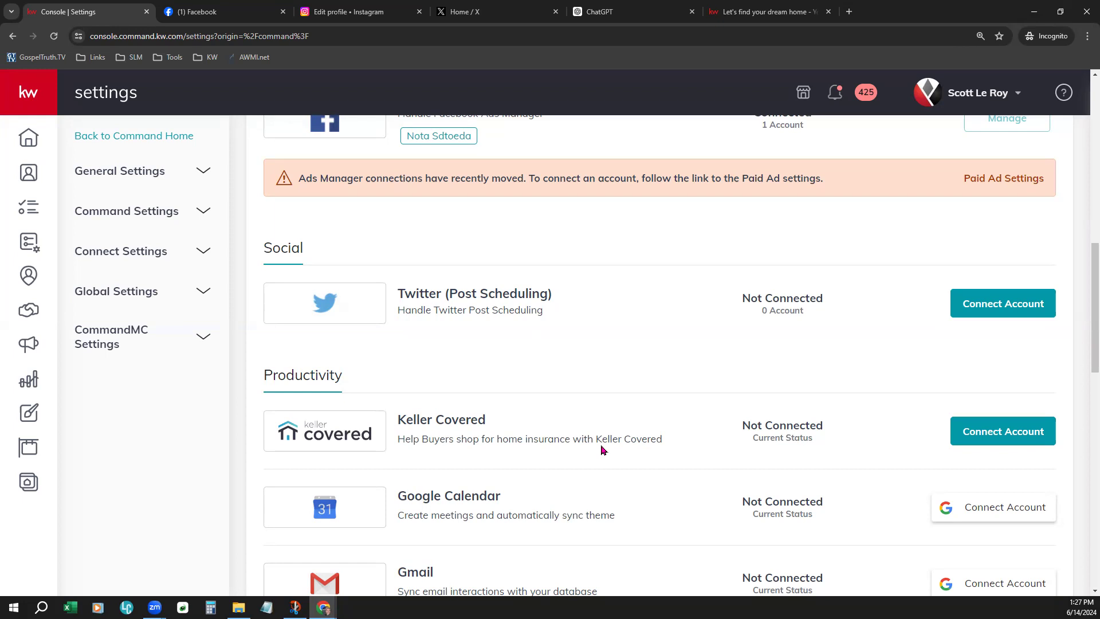
{"action": "scroll", "coordinate": [422, 400], "scroll_direction": "up", "scroll_amount": 2}
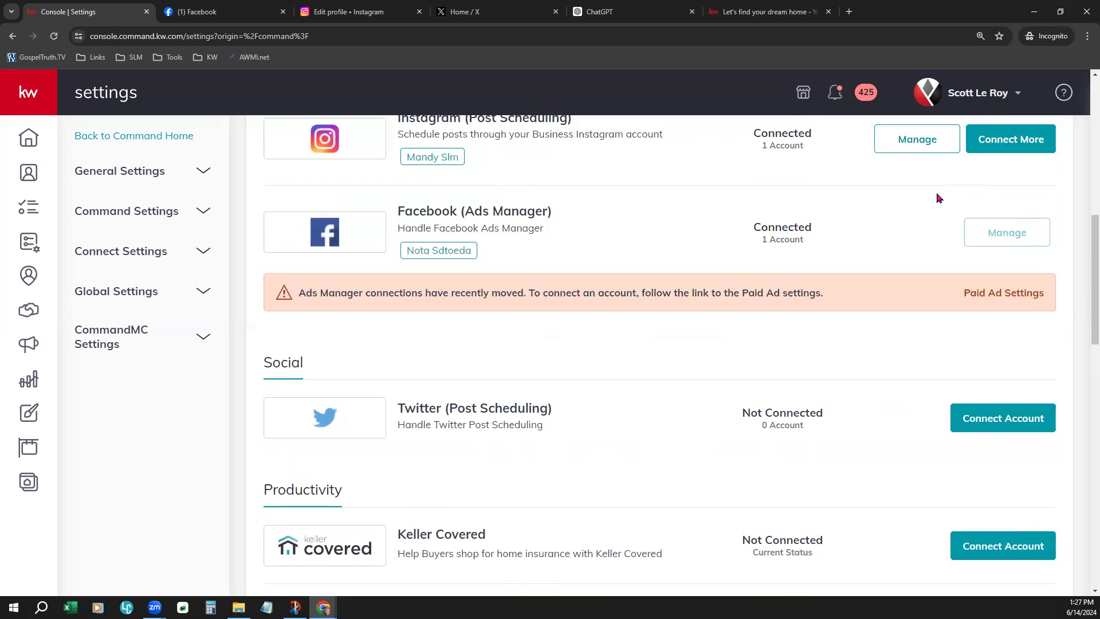
{"action": "scroll", "coordinate": [951, 194], "scroll_direction": "up", "scroll_amount": 1}
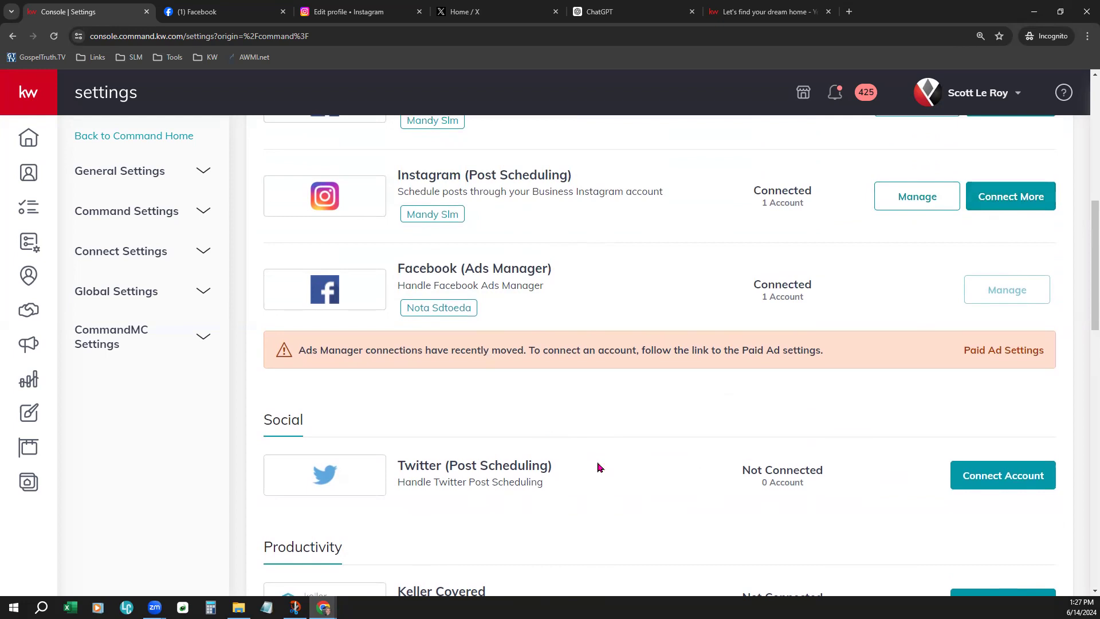
Start connecting a Twitter account and fill in Chrome's saved Twitter username and password.
{"action": "left_click", "coordinate": [1026, 489]}
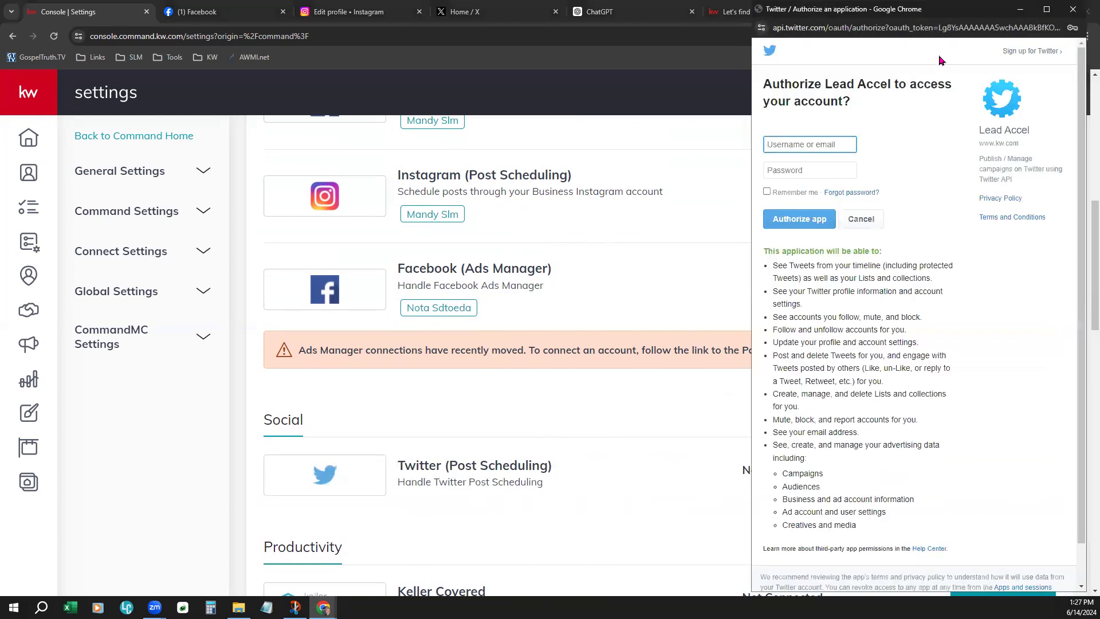
{"action": "left_click", "coordinate": [826, 143]}
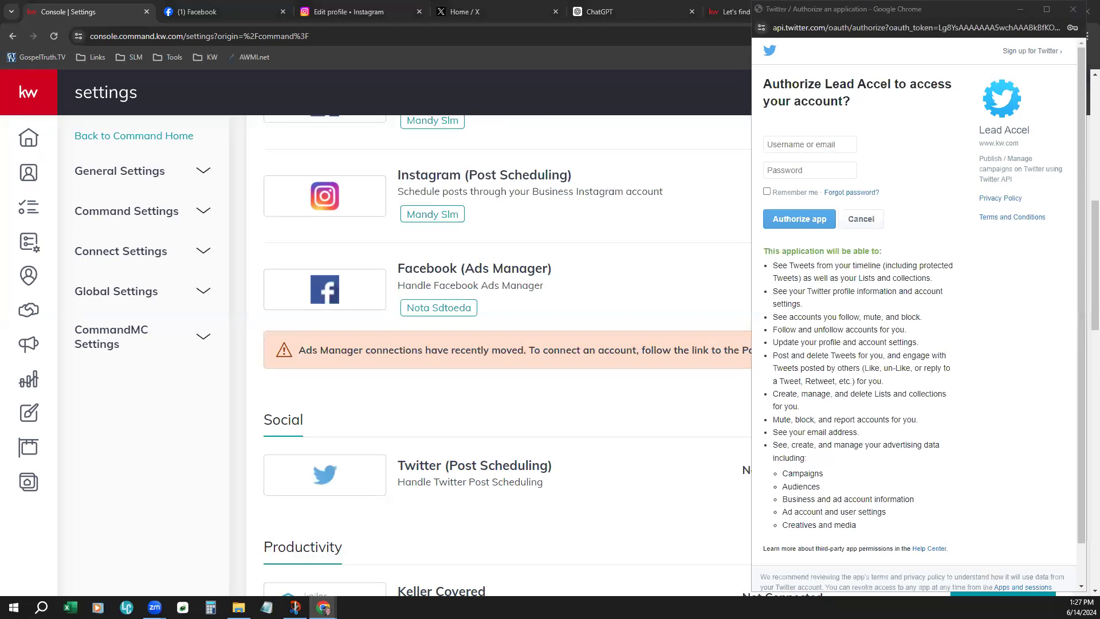
{"action": "left_click", "coordinate": [813, 144]}
{"action": "left_click", "coordinate": [902, 164]}
{"action": "left_click", "coordinate": [840, 168]}
{"action": "key", "text": "Down"}
{"action": "key", "text": "Return"}
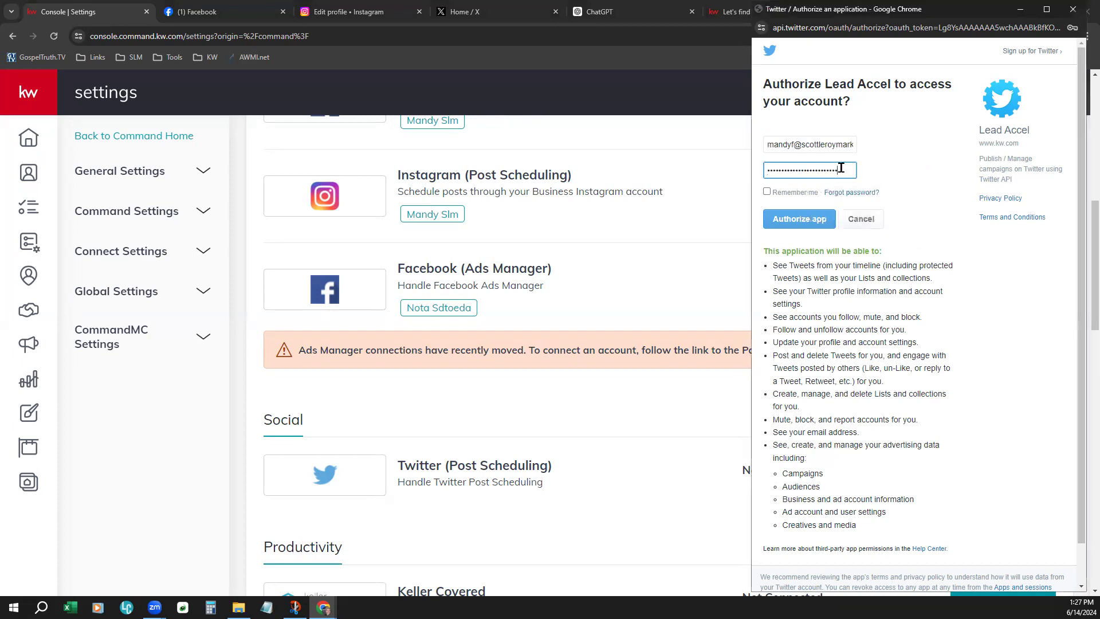
{"action": "left_click", "coordinate": [915, 174]}
Authorize the Lead Accel app to use the Twitter account.
{"action": "scroll", "coordinate": [853, 312], "scroll_direction": "down", "scroll_amount": 1}
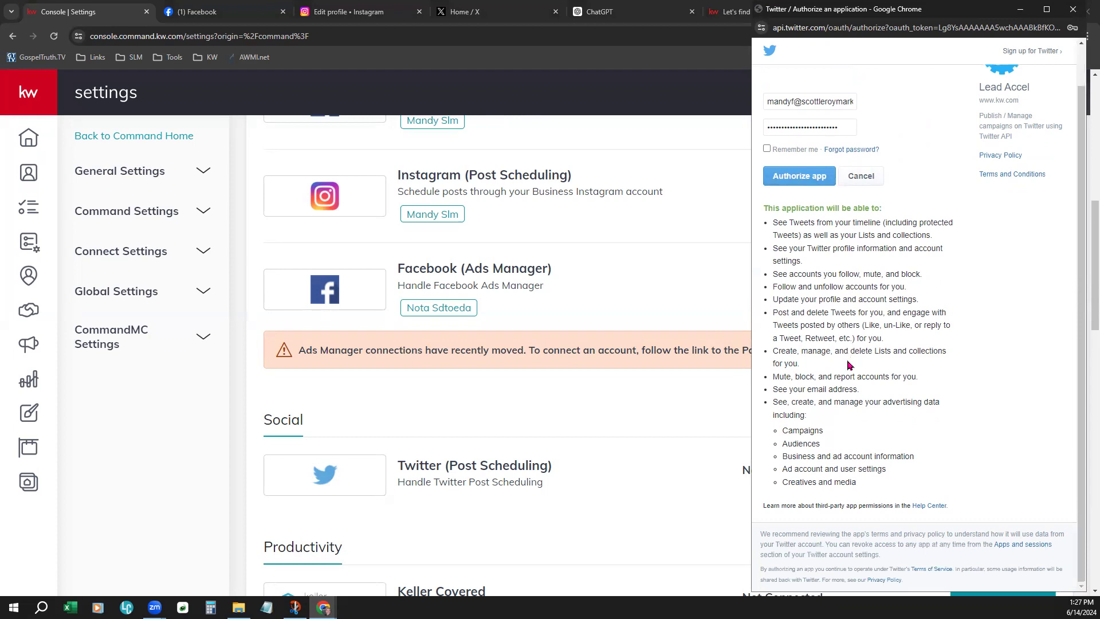
{"action": "scroll", "coordinate": [846, 373], "scroll_direction": "up", "scroll_amount": 1}
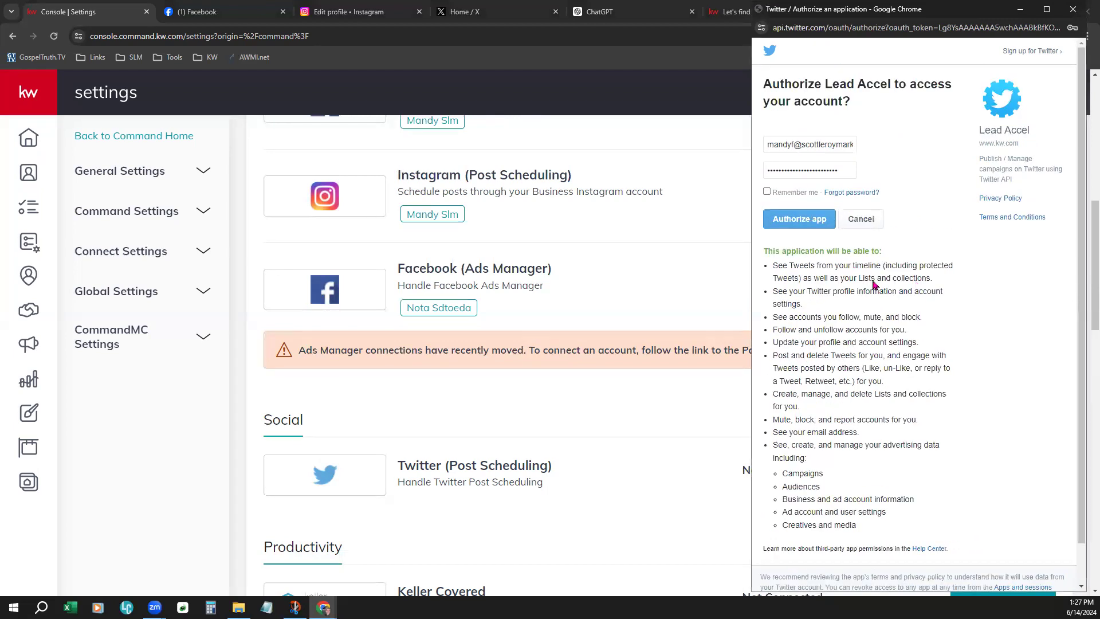
{"action": "left_click", "coordinate": [802, 219]}
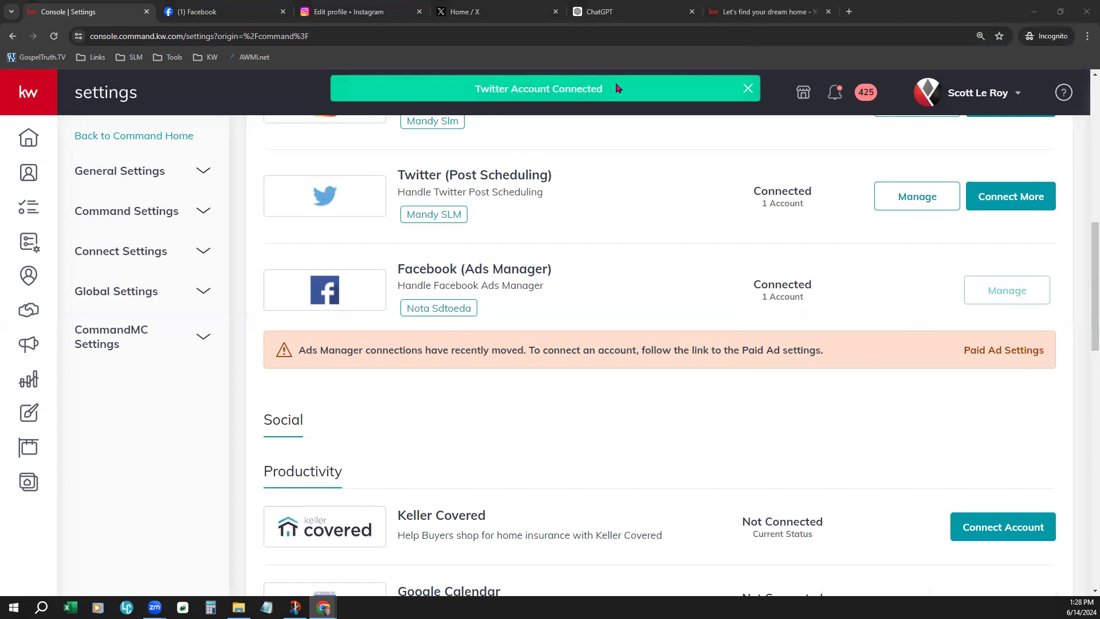
{"action": "scroll", "coordinate": [621, 445], "scroll_direction": "up", "scroll_amount": 2}
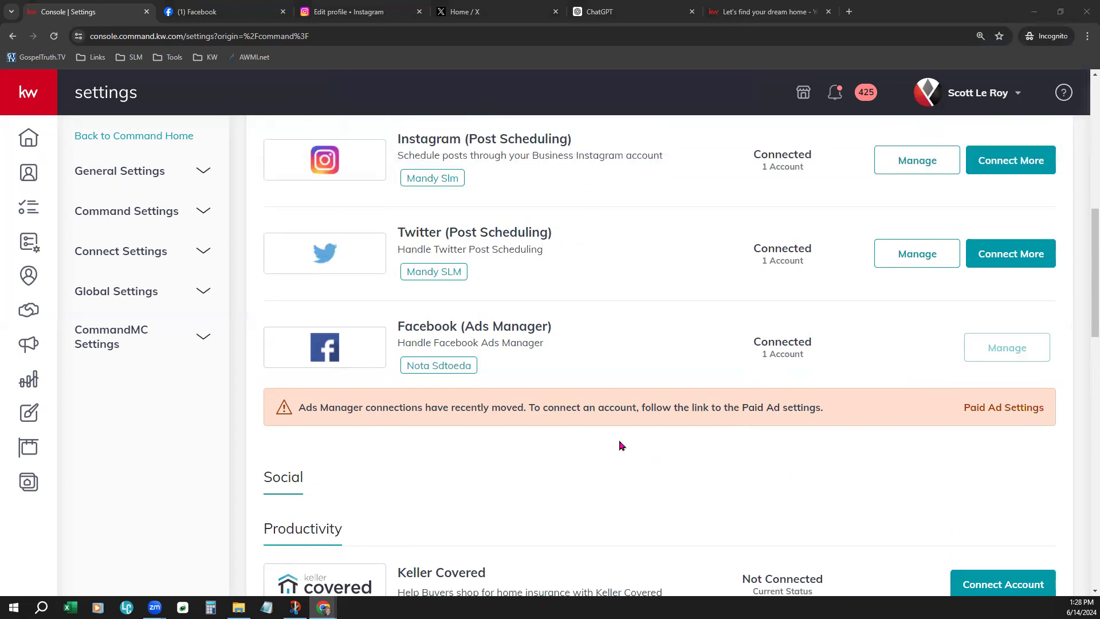
{"action": "scroll", "coordinate": [621, 445], "scroll_direction": "up", "scroll_amount": 1}
{"action": "scroll", "coordinate": [509, 274], "scroll_direction": "up", "scroll_amount": 2}
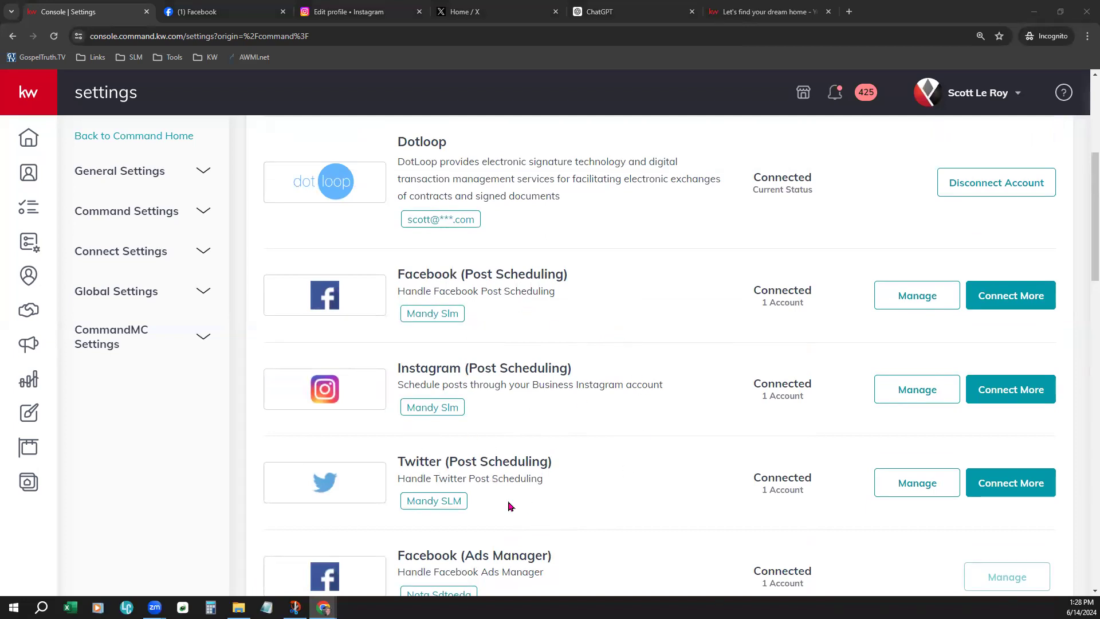
{"action": "scroll", "coordinate": [588, 452], "scroll_direction": "down", "scroll_amount": 1}
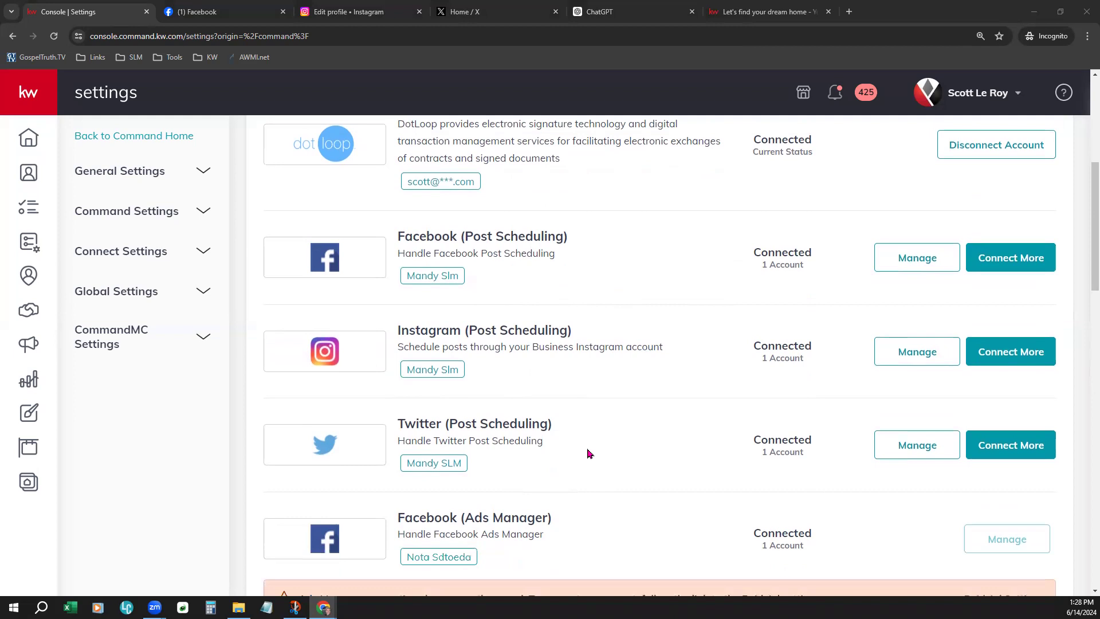
{"action": "scroll", "coordinate": [589, 452], "scroll_direction": "down", "scroll_amount": 1}
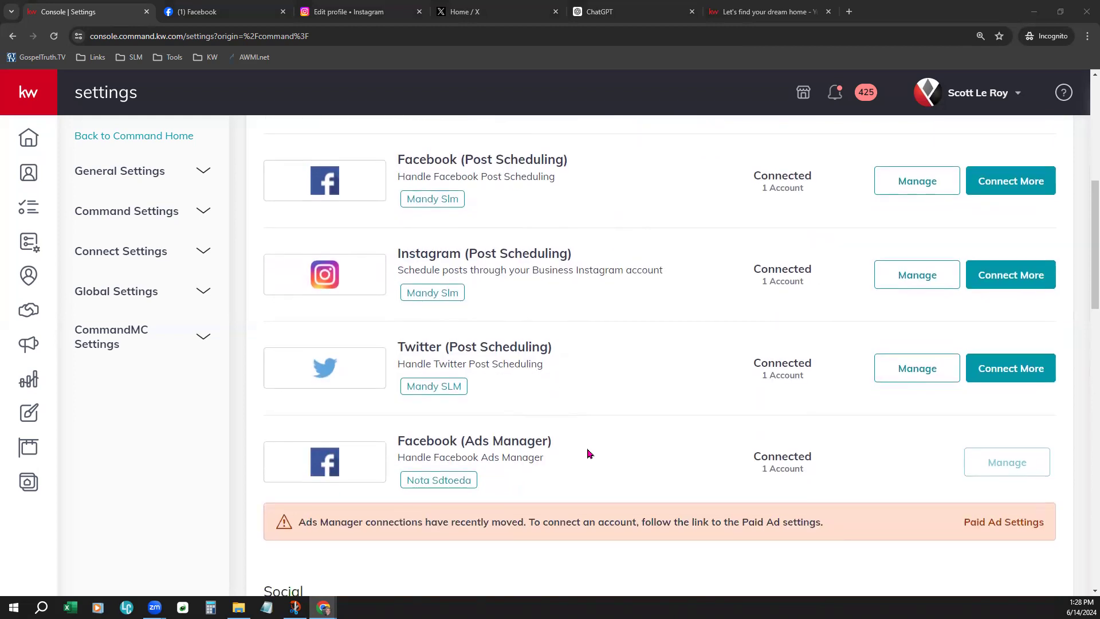
{"action": "left_click_drag", "start_coordinate": [396, 441], "coordinate": [472, 437]}
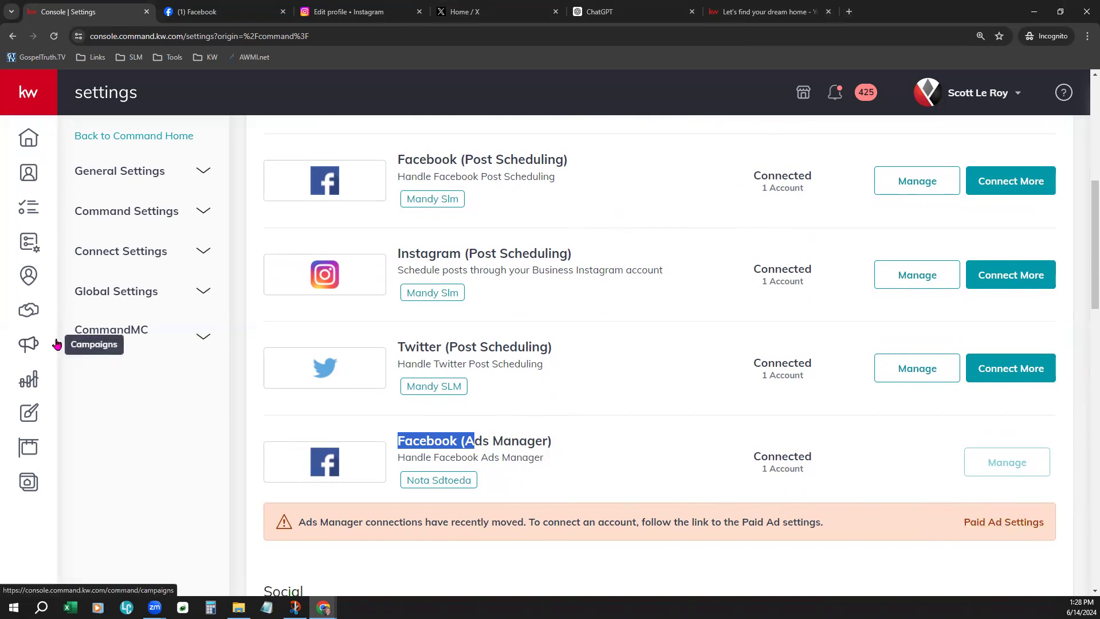
{"action": "left_click", "coordinate": [26, 83]}
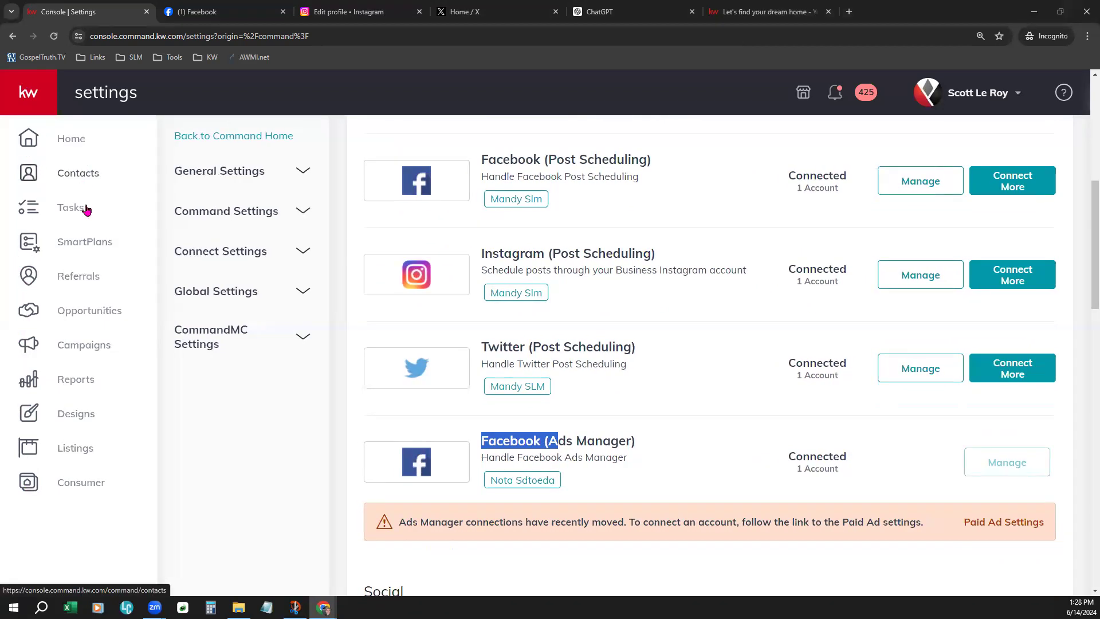
Go to Campaigns, open Paid Ad Quick Start from Get Started Links, and expand Assets.
{"action": "left_click", "coordinate": [75, 351]}
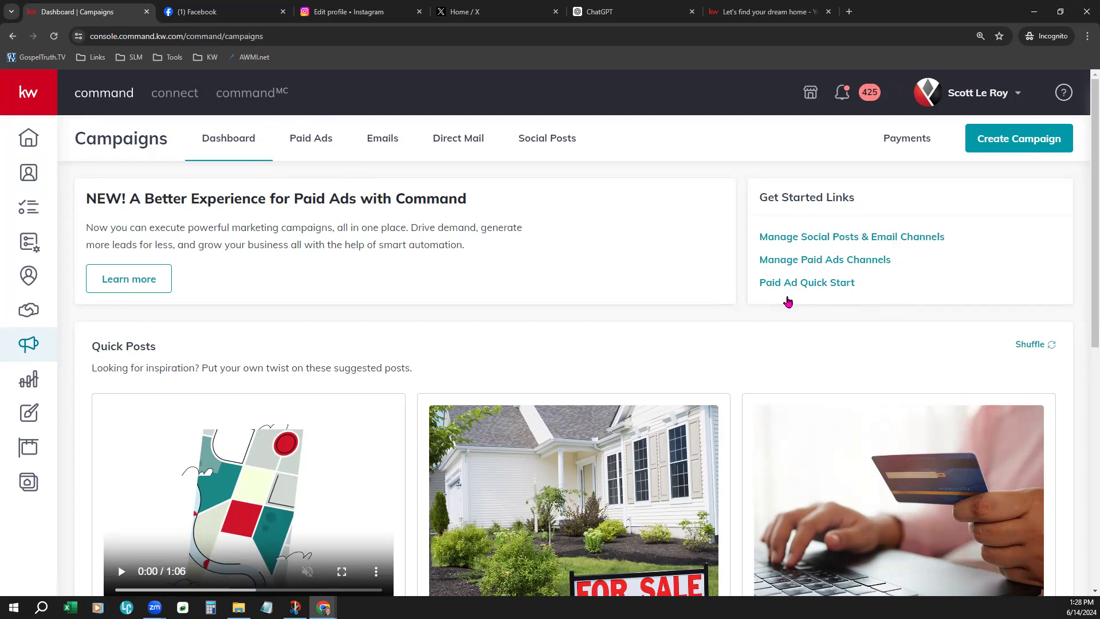
{"action": "left_click", "coordinate": [818, 284]}
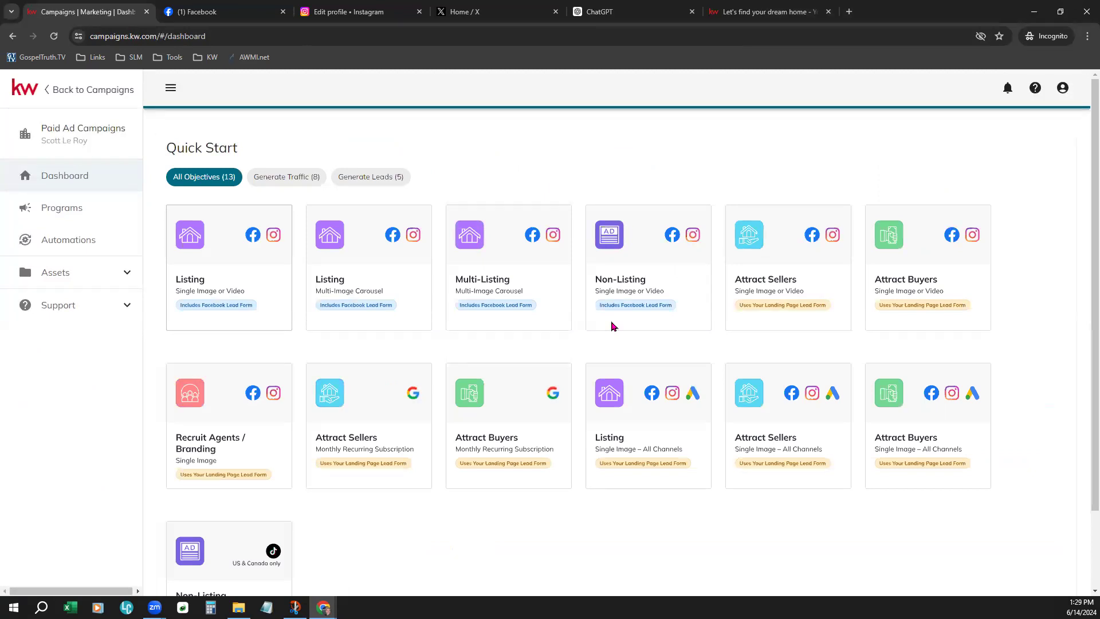
{"action": "left_click", "coordinate": [67, 281]}
Open Assets > Facebook Pages, unlink the Demo Business Page, and choose Add Facebook Page.
{"action": "left_click", "coordinate": [98, 316]}
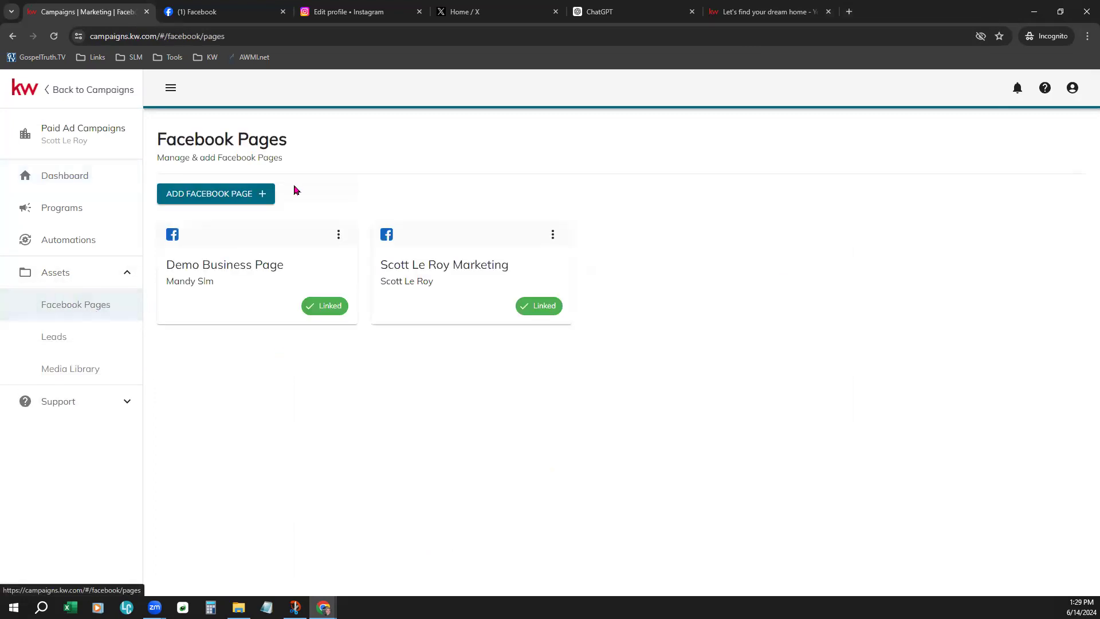
{"action": "left_click_drag", "start_coordinate": [154, 149], "coordinate": [291, 143]}
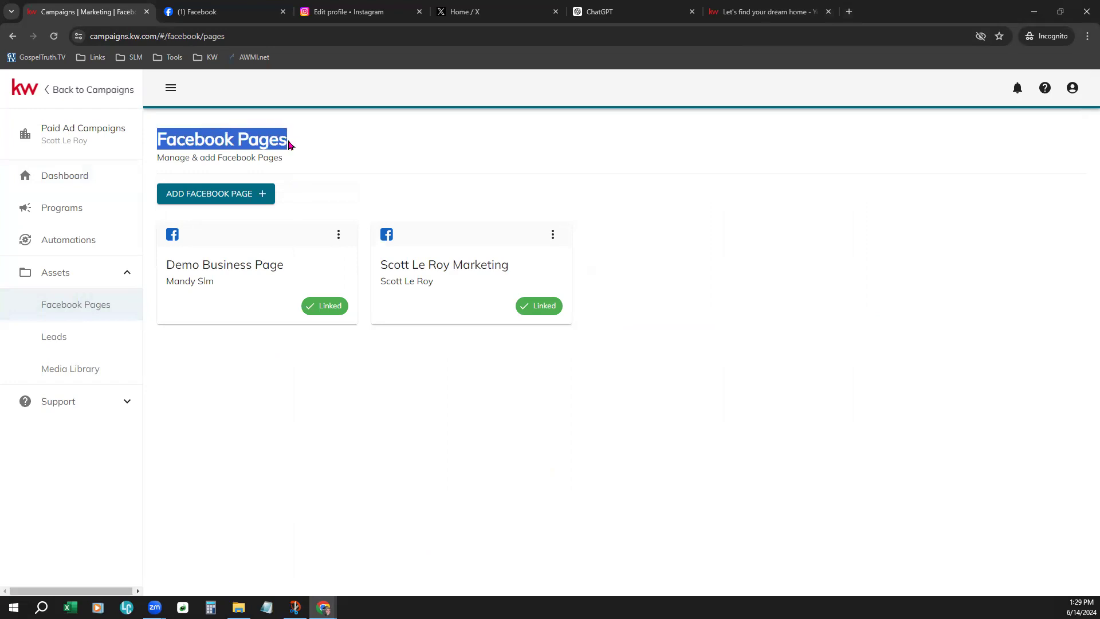
{"action": "left_click", "coordinate": [367, 143]}
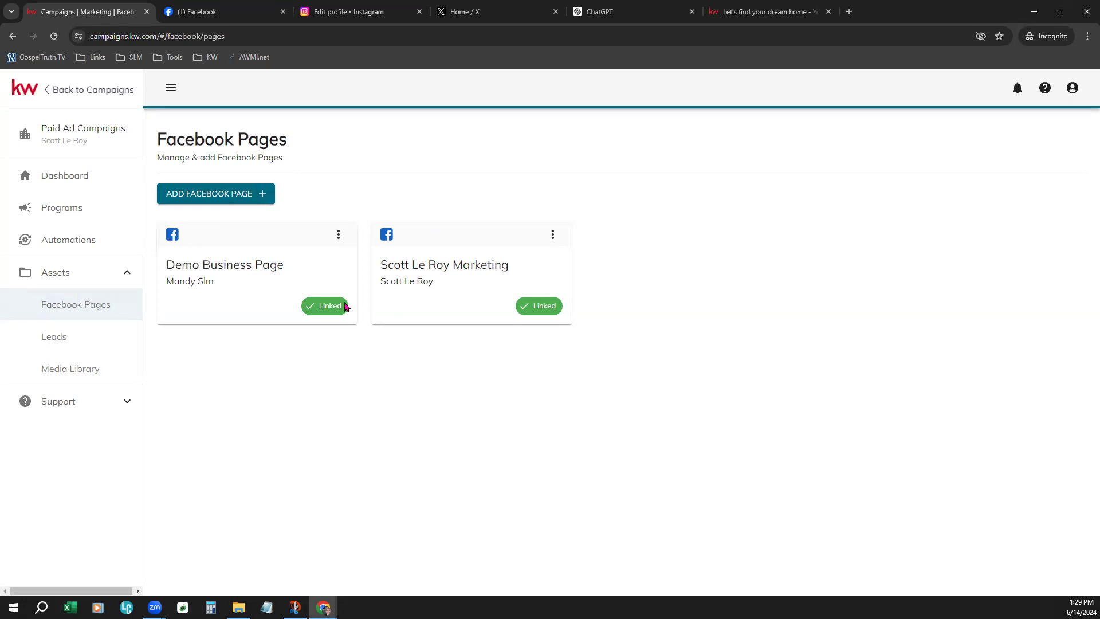
{"action": "left_click", "coordinate": [338, 234]}
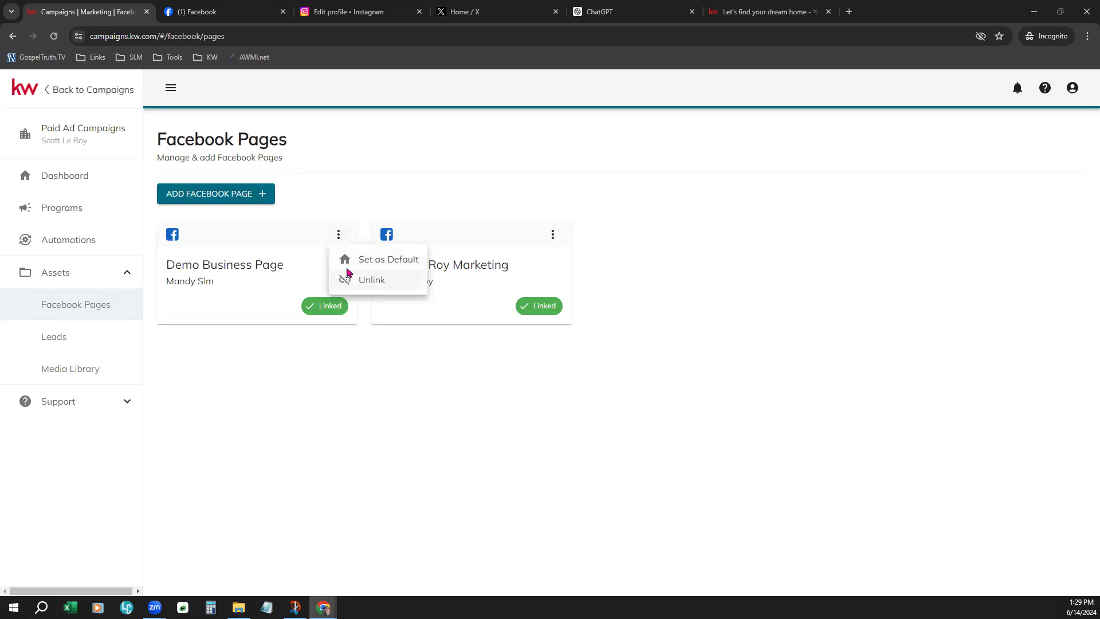
{"action": "left_click", "coordinate": [349, 280]}
{"action": "left_click", "coordinate": [649, 368]}
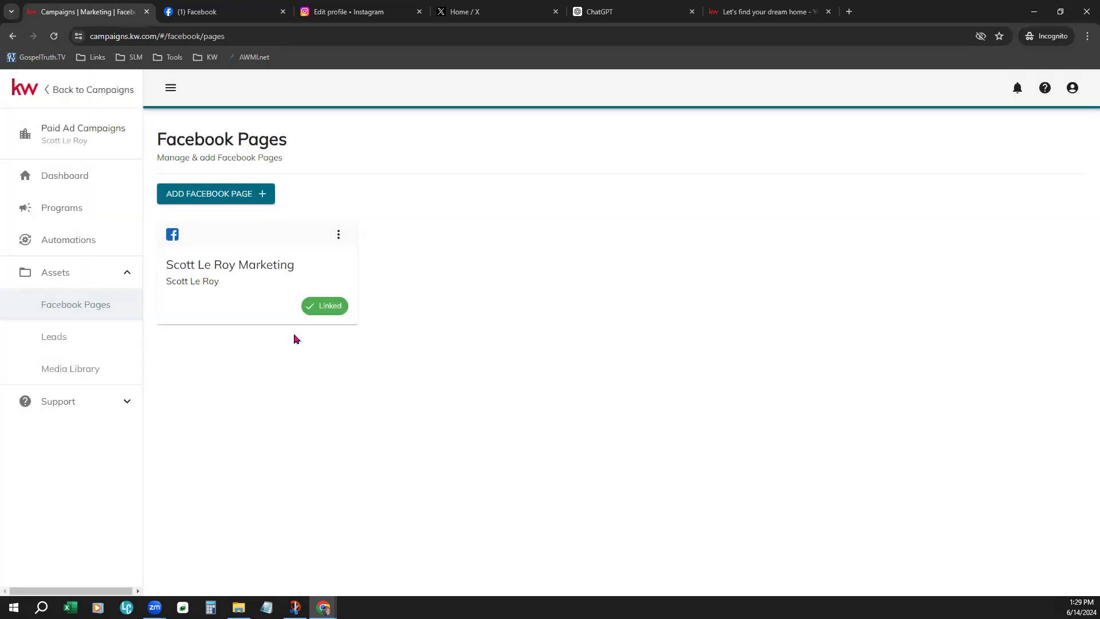
{"action": "left_click", "coordinate": [209, 194]}
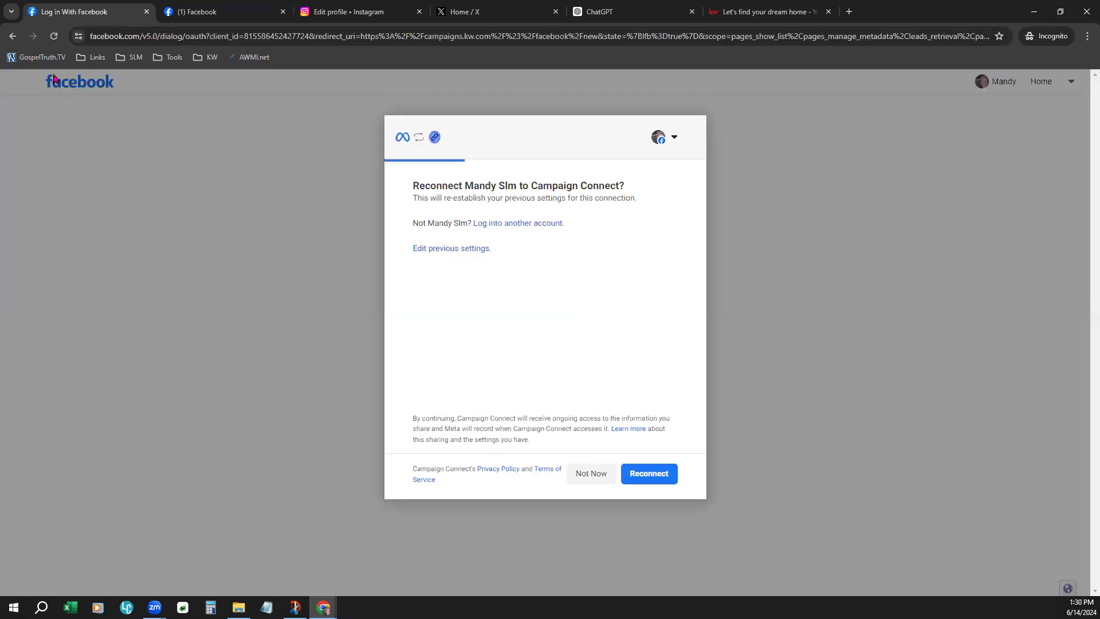
Choose Edit previous settings in Facebook's Reconnect dialog for Campaign Connect.
{"action": "left_click", "coordinate": [490, 249]}
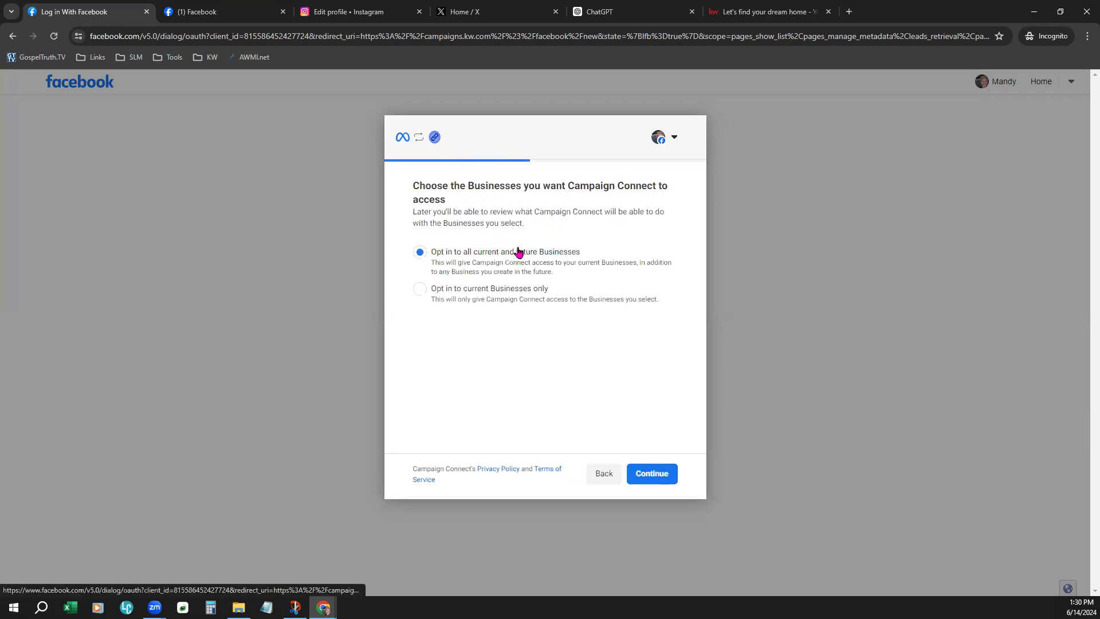
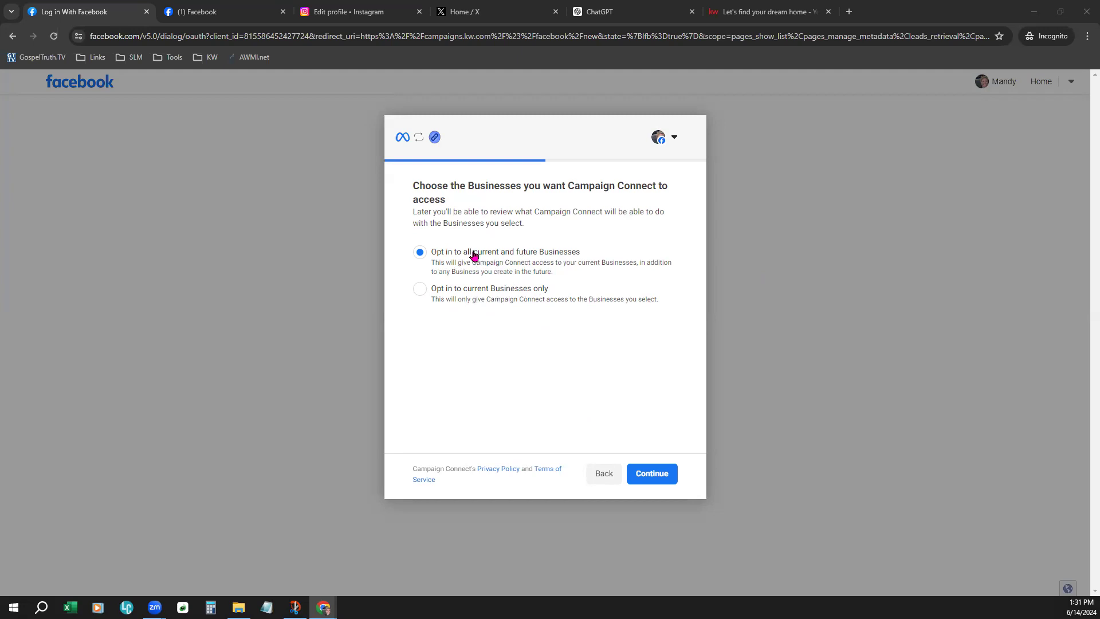
Opt in to all current and future businesses and share only the first Demo Business Page.
{"action": "left_click", "coordinate": [424, 290]}
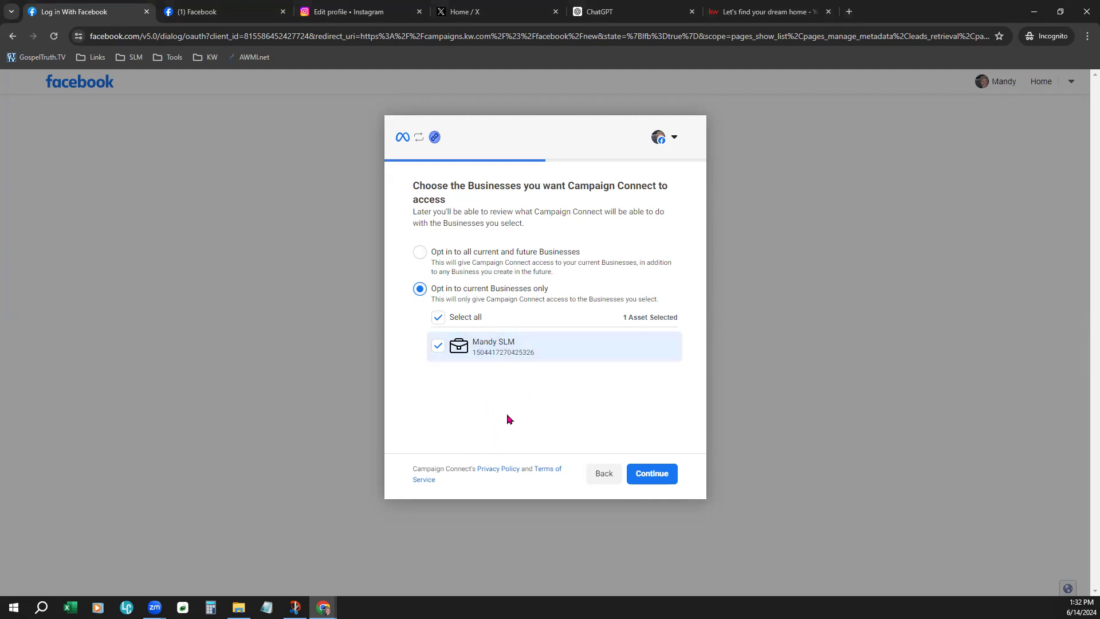
{"action": "left_click", "coordinate": [421, 253]}
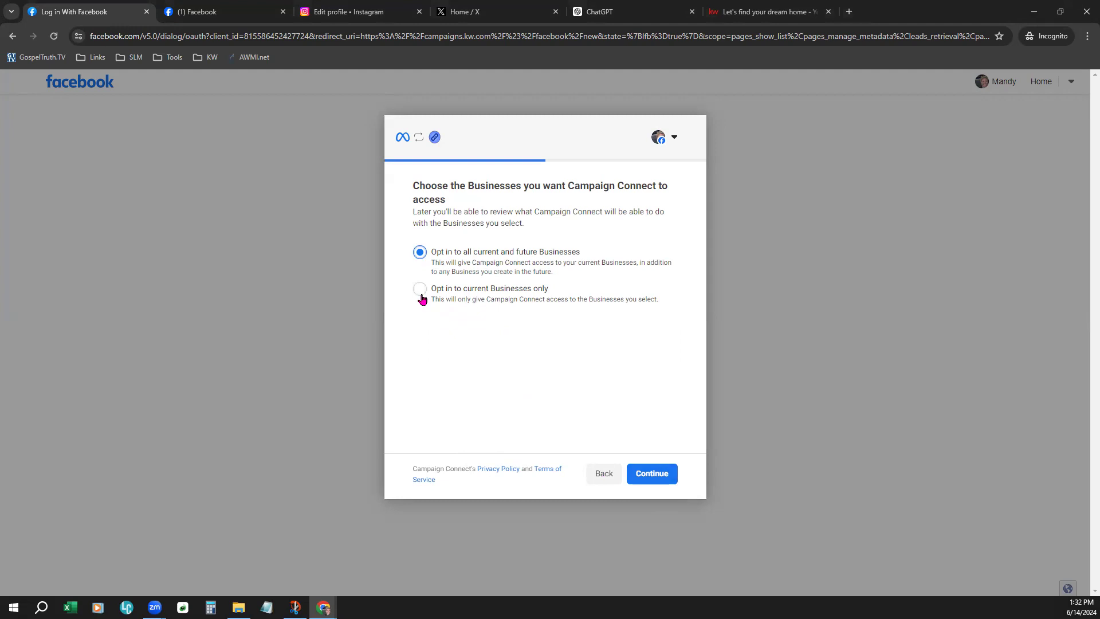
{"action": "left_click", "coordinate": [658, 481]}
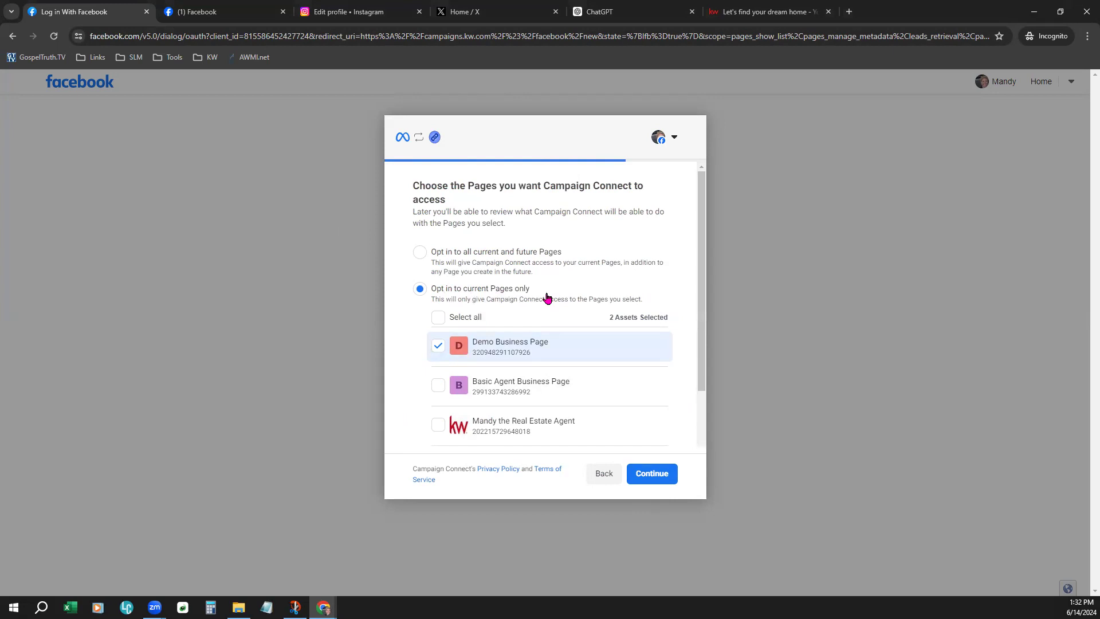
{"action": "scroll", "coordinate": [577, 313], "scroll_direction": "down", "scroll_amount": 2}
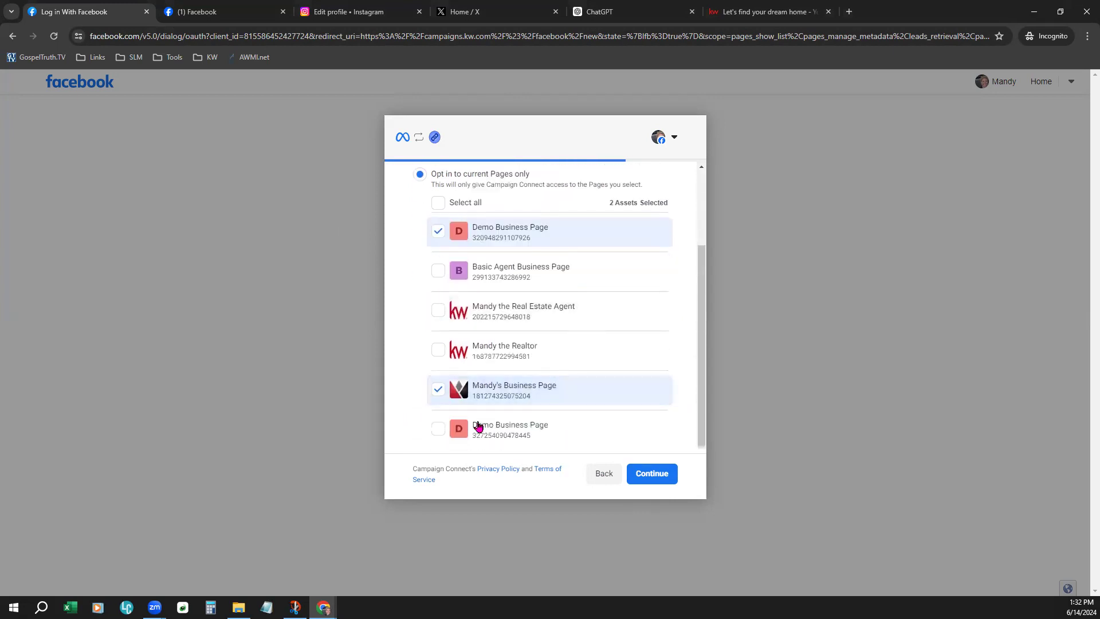
{"action": "left_click", "coordinate": [438, 430]}
{"action": "left_click", "coordinate": [439, 431]}
{"action": "left_click", "coordinate": [440, 391]}
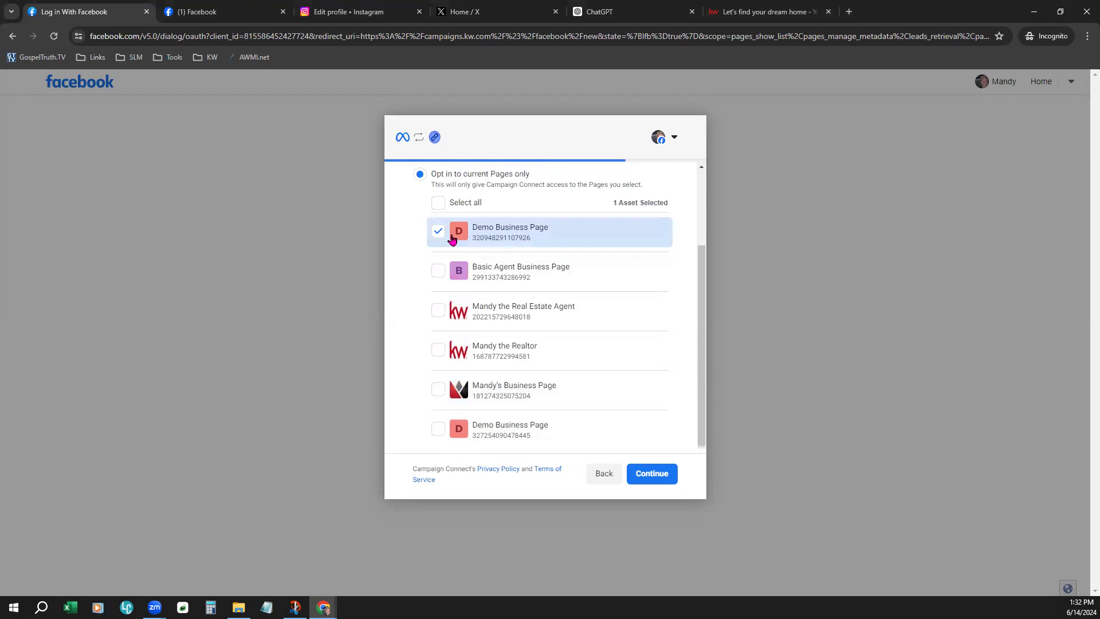
{"action": "left_click", "coordinate": [641, 473]}
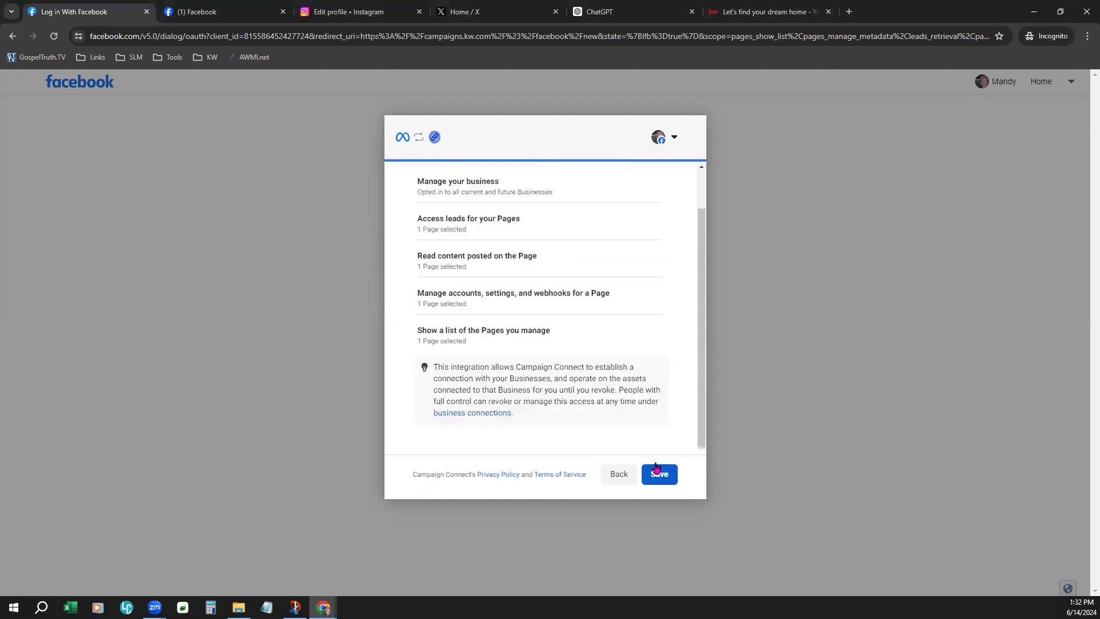
Review the leads, read-content and page-management permissions, save them, and dismiss the confirmation.
{"action": "triple_click", "coordinate": [458, 224]}
{"action": "left_click_drag", "start_coordinate": [422, 255], "coordinate": [465, 262]}
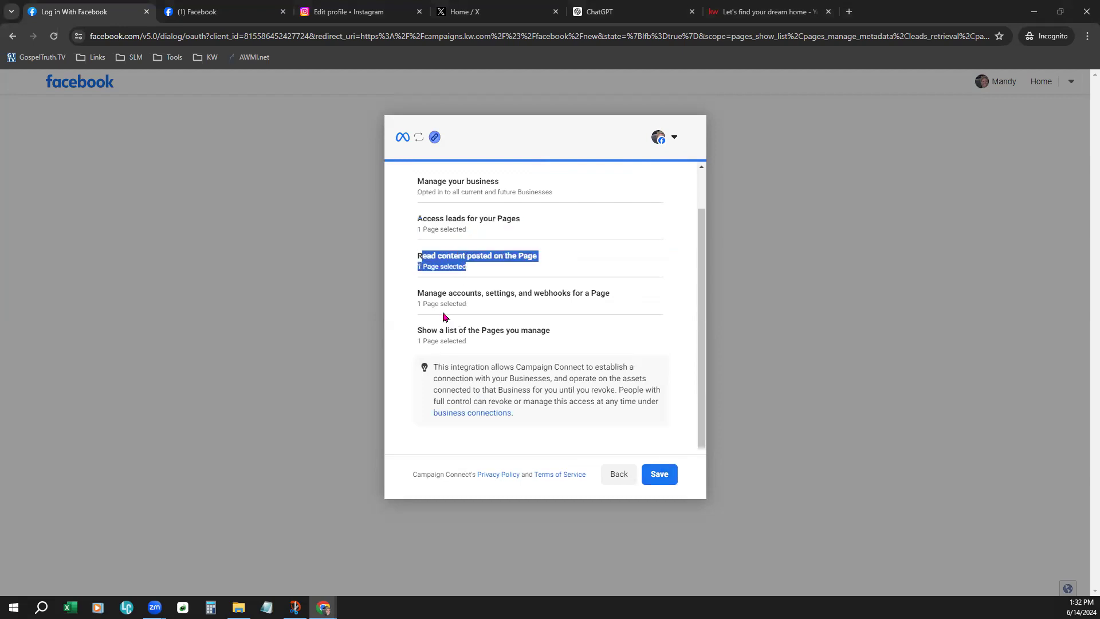
{"action": "left_click_drag", "start_coordinate": [430, 303], "coordinate": [466, 304]}
{"action": "left_click", "coordinate": [675, 477]}
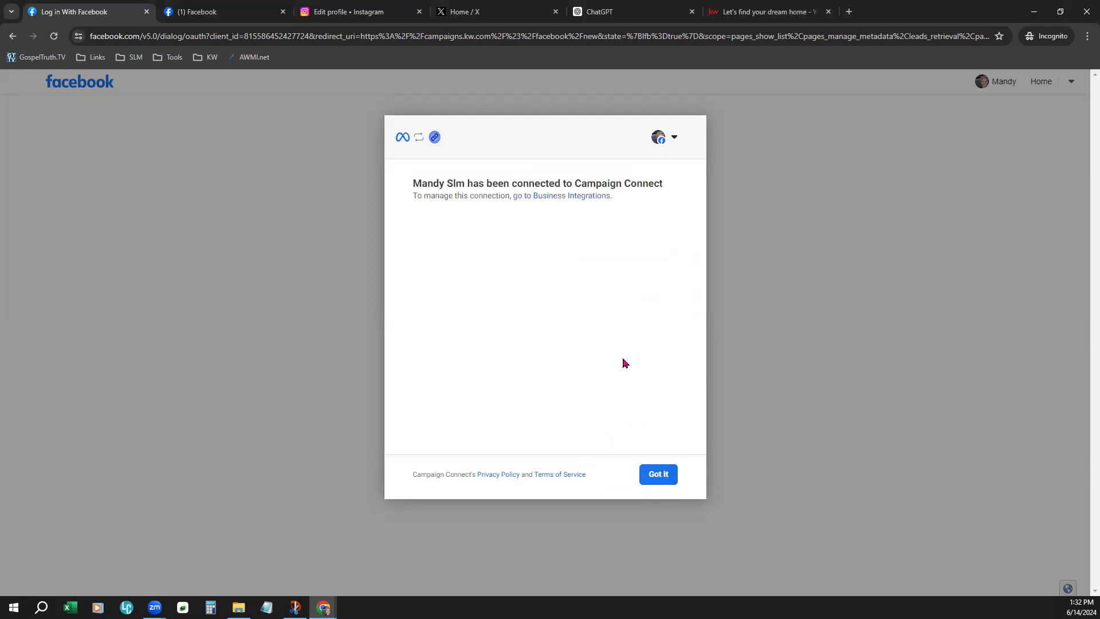
{"action": "left_click_drag", "start_coordinate": [492, 182], "coordinate": [645, 184]}
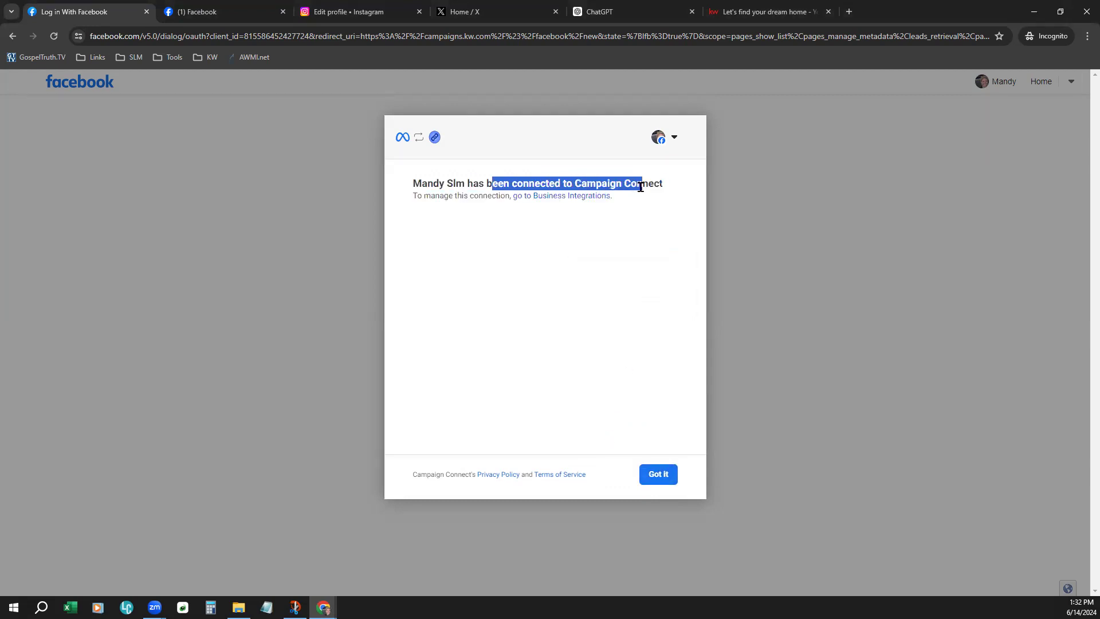
{"action": "left_click", "coordinate": [652, 257]}
{"action": "left_click", "coordinate": [653, 474]}
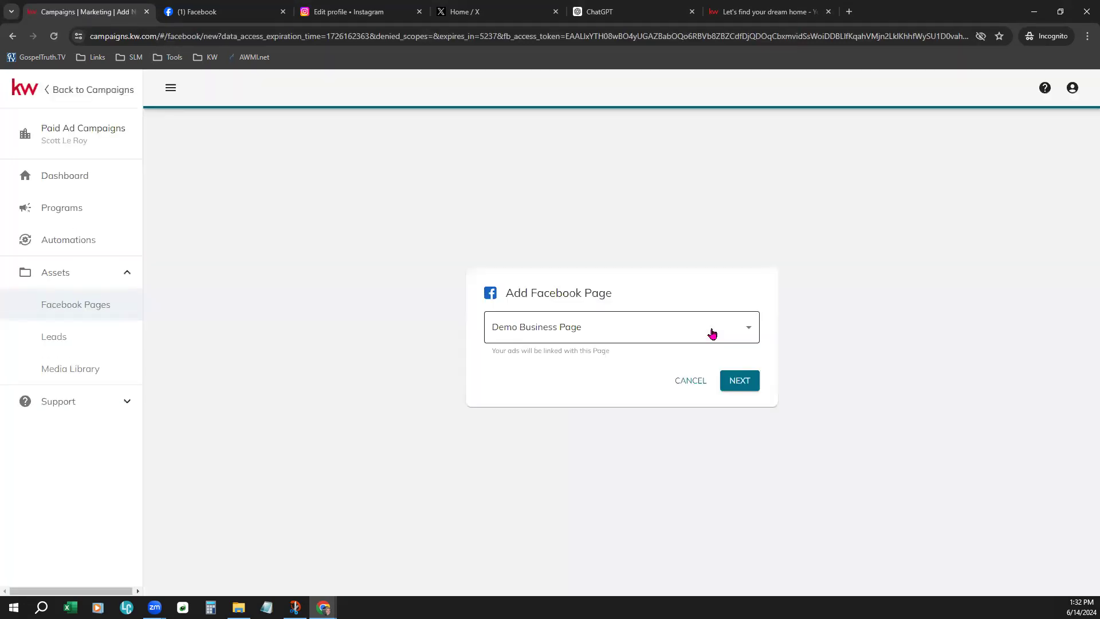
Choose Demo Business Page from the Add Facebook Page dropdown and confirm it with NEXT.
{"action": "left_click", "coordinate": [562, 326]}
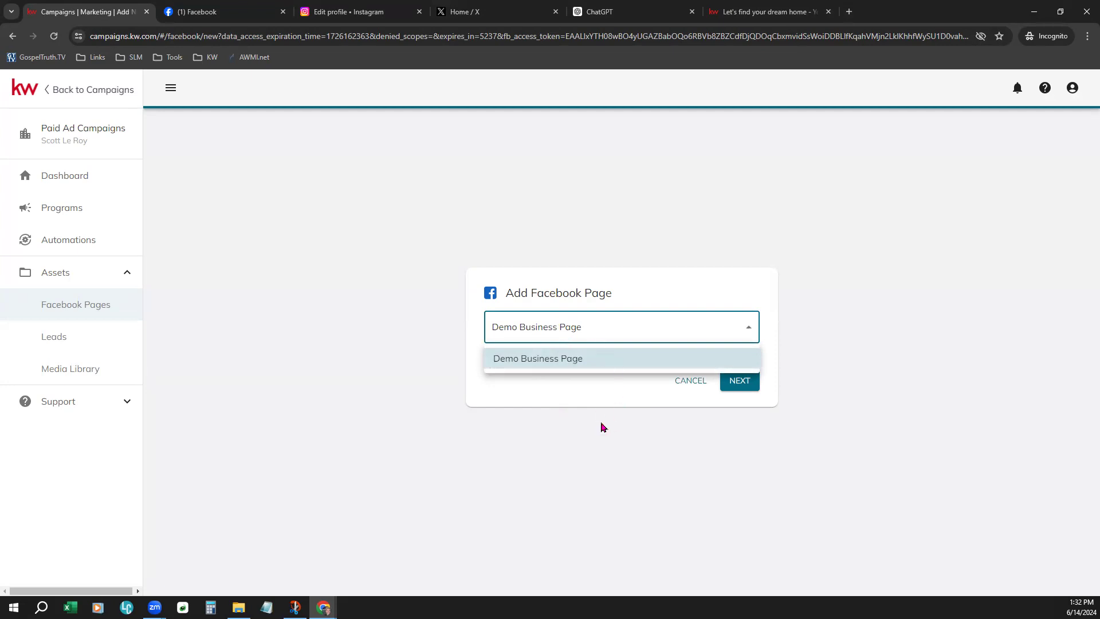
{"action": "left_click", "coordinate": [632, 280]}
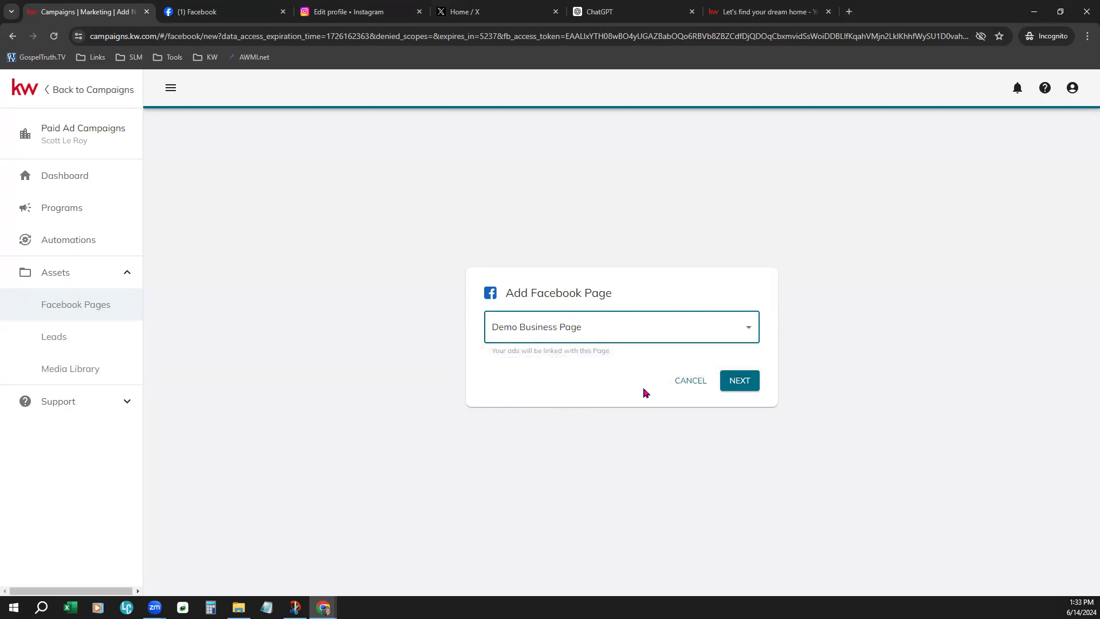
{"action": "left_click", "coordinate": [739, 388]}
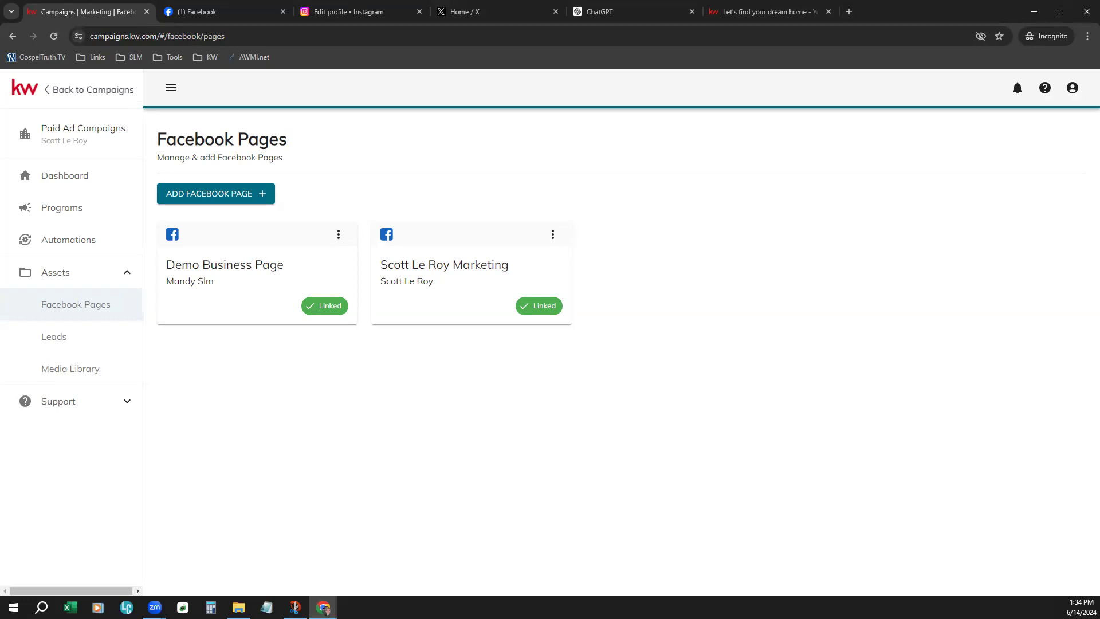
From Campaigns, go to Designs and start a new design of the Social type.
{"action": "left_click", "coordinate": [19, 90]}
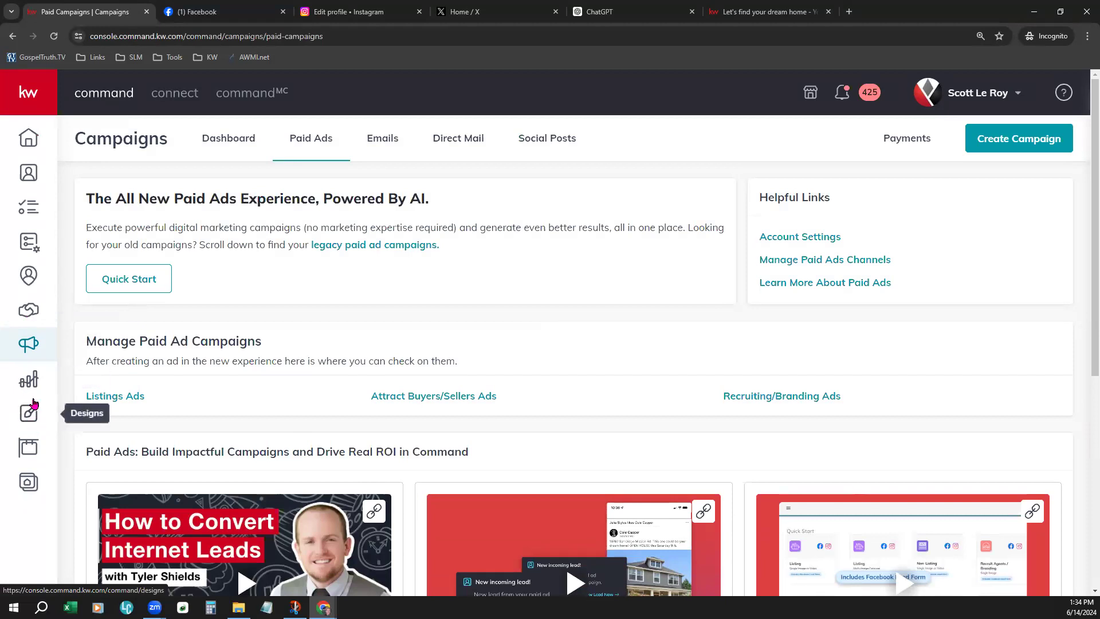
{"action": "left_click", "coordinate": [33, 412]}
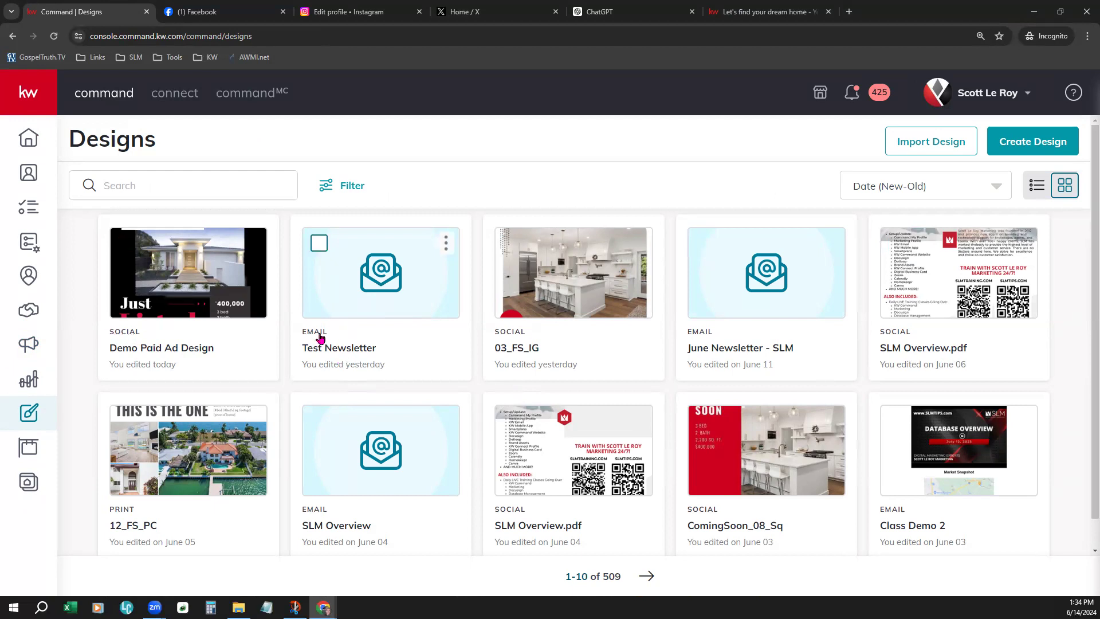
{"action": "left_click", "coordinate": [1041, 145]}
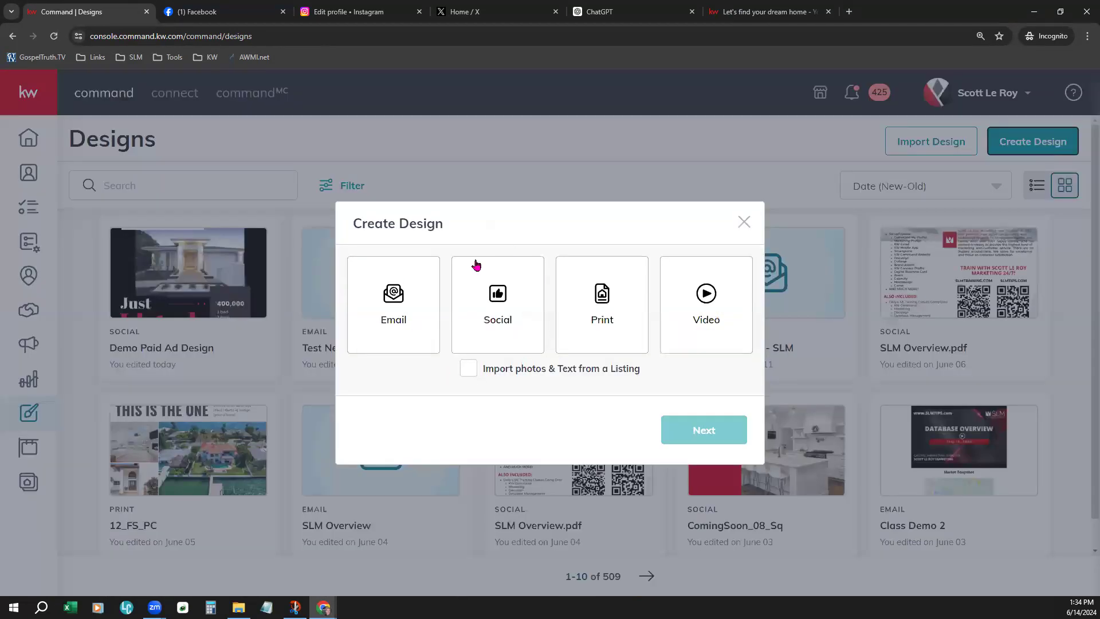
{"action": "left_click", "coordinate": [513, 306]}
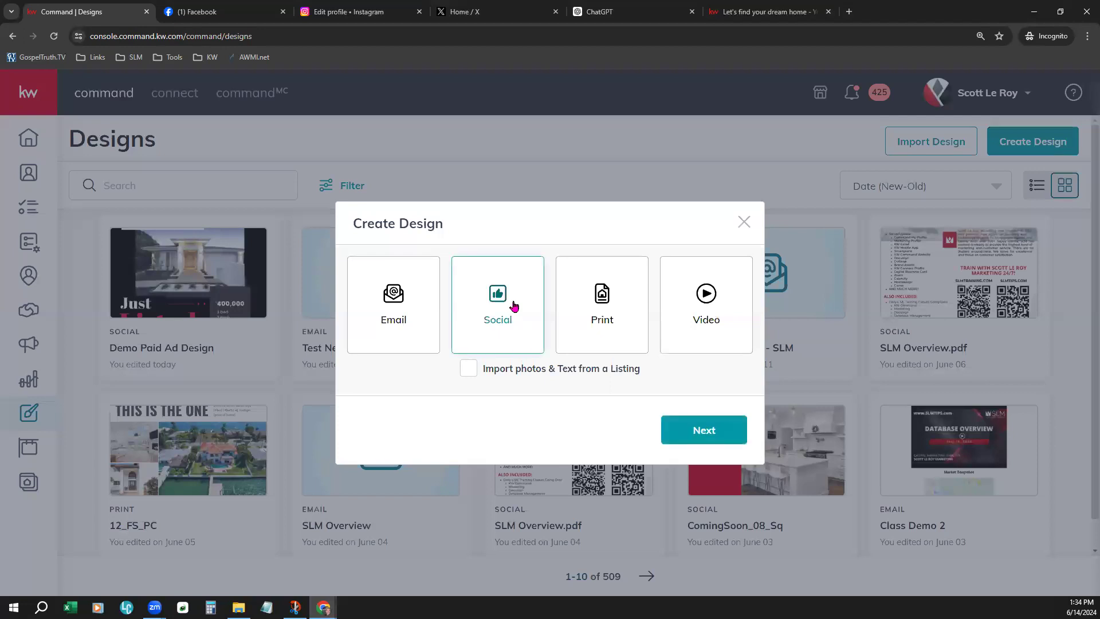
{"action": "left_click", "coordinate": [691, 426]}
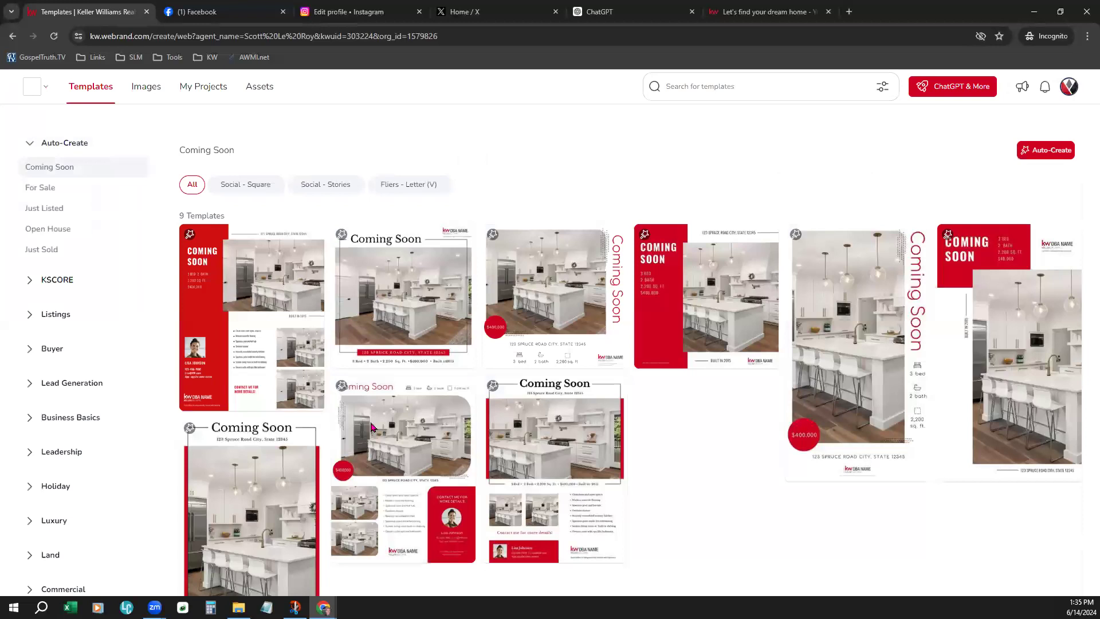
Show the Keller Williams Realty brand images under Assets and scan the folders.
{"action": "left_click", "coordinate": [258, 92]}
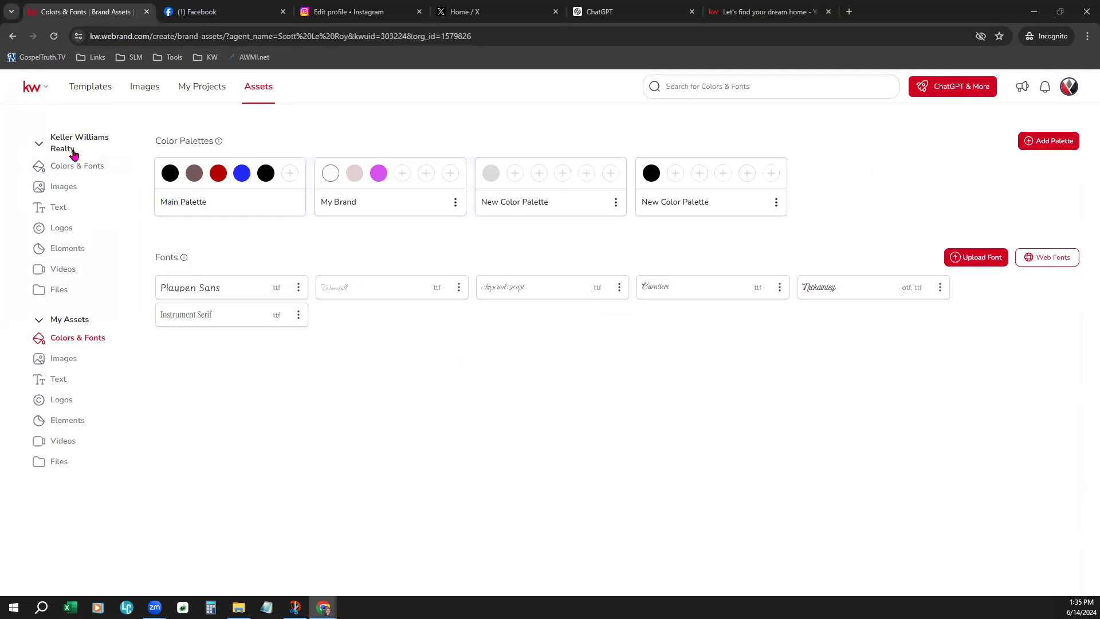
{"action": "left_click", "coordinate": [70, 191]}
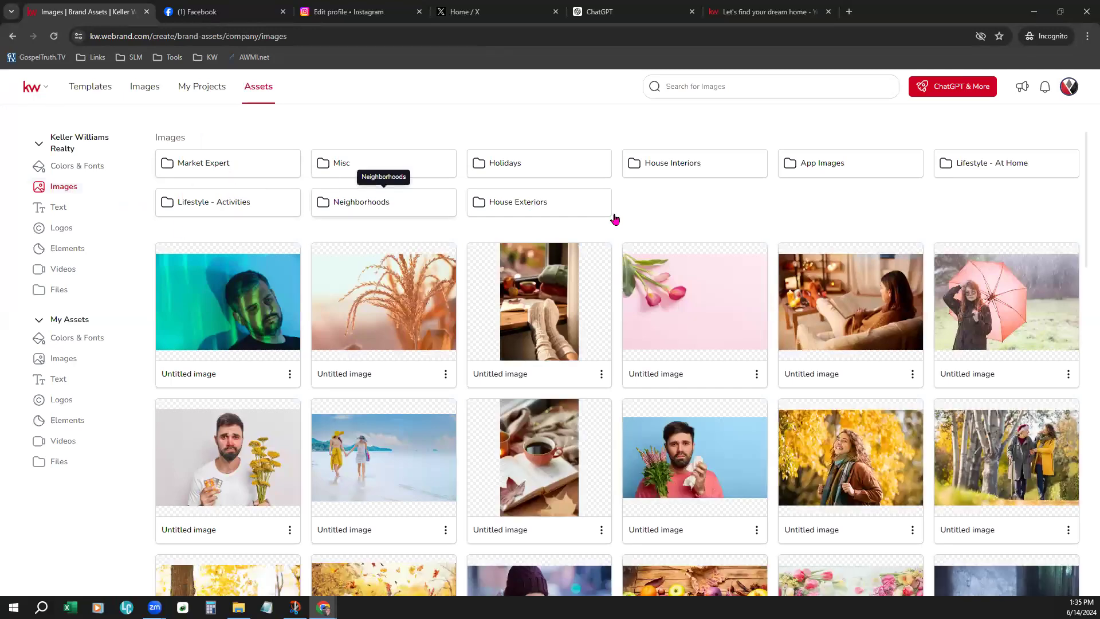
{"action": "scroll", "coordinate": [701, 531], "scroll_direction": "down", "scroll_amount": 7}
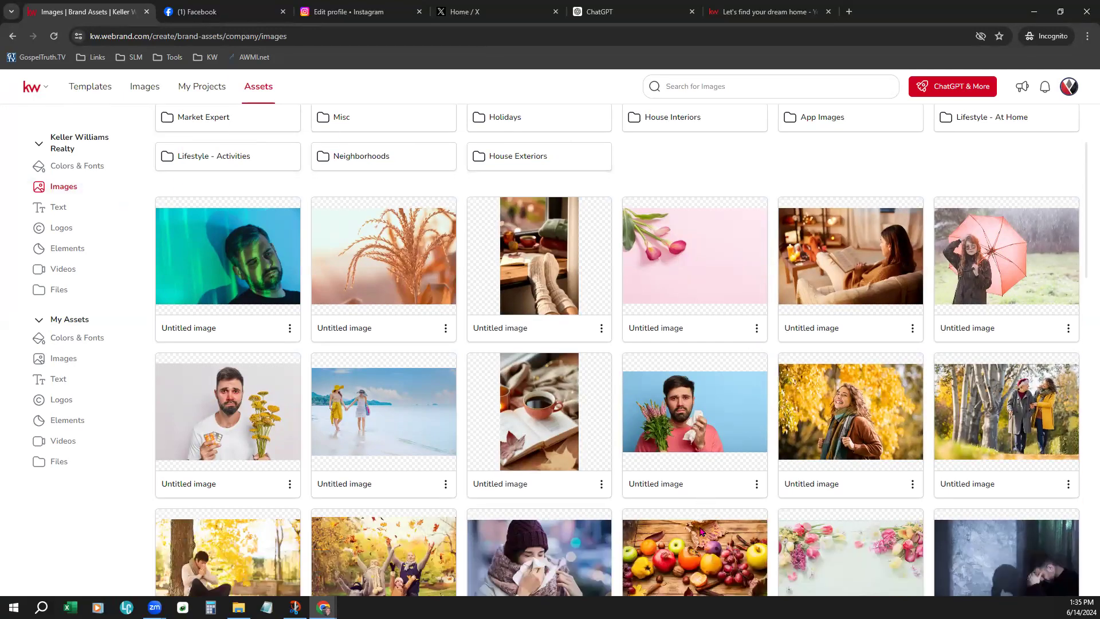
{"action": "scroll", "coordinate": [701, 531], "scroll_direction": "up", "scroll_amount": 7}
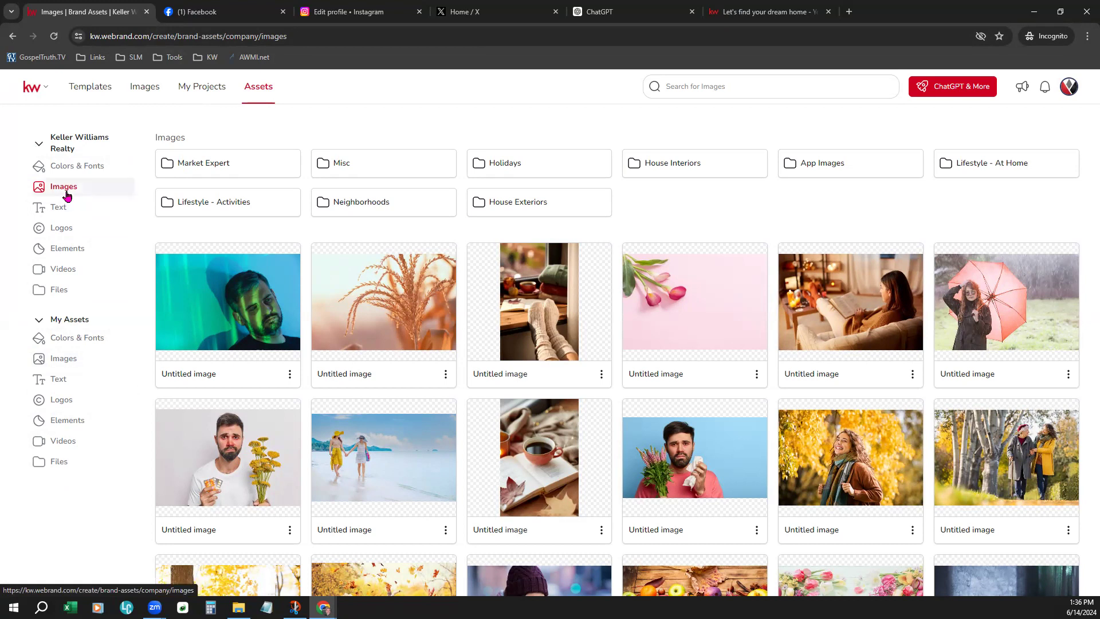
In the template gallery, try the letter, square and story filters, settling on square social posts.
{"action": "left_click", "coordinate": [91, 85]}
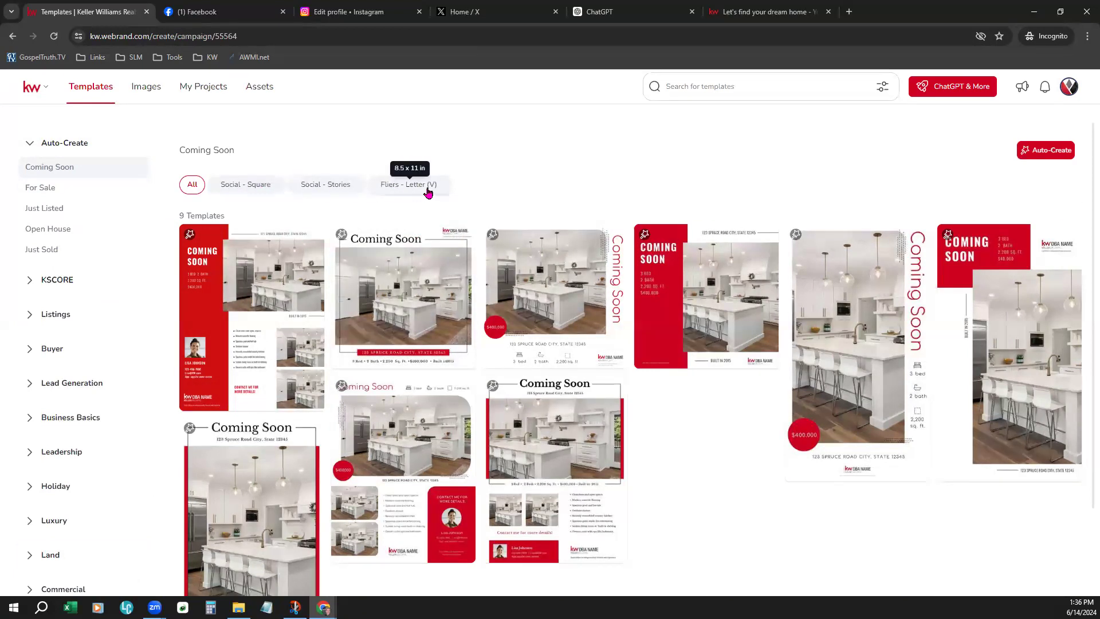
{"action": "left_click", "coordinate": [395, 190]}
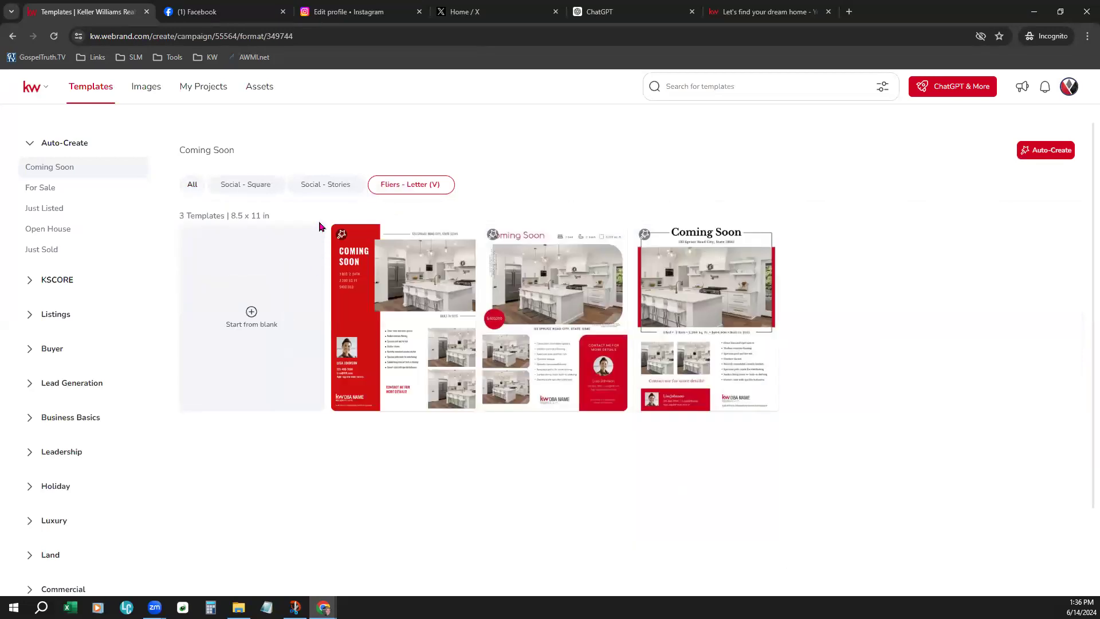
{"action": "left_click", "coordinate": [259, 193]}
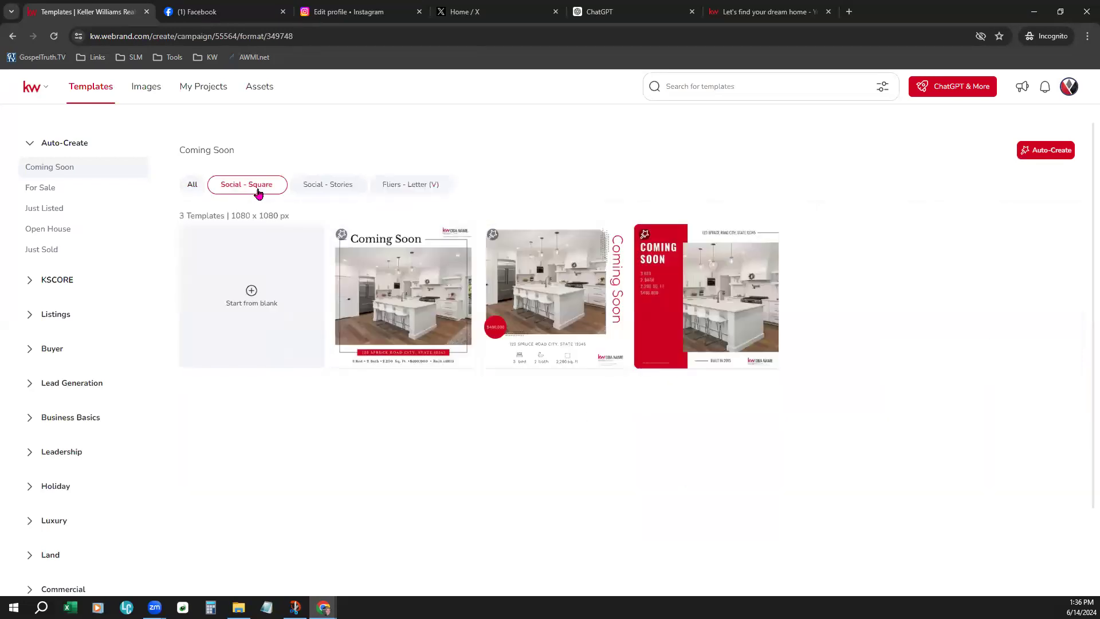
{"action": "left_click", "coordinate": [319, 188]}
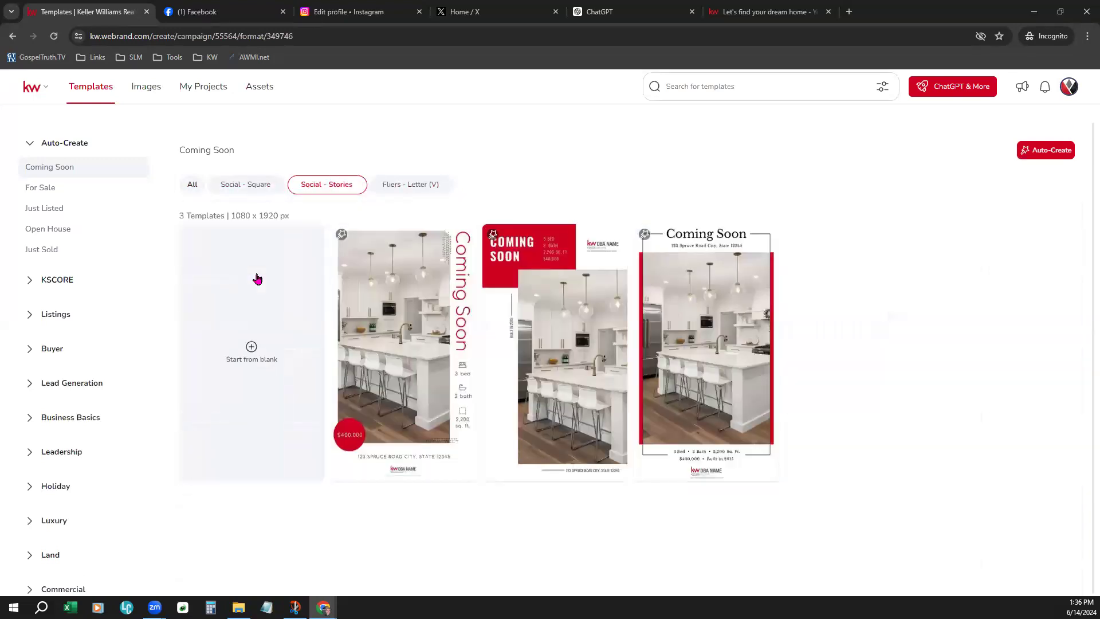
{"action": "left_click", "coordinate": [241, 194]}
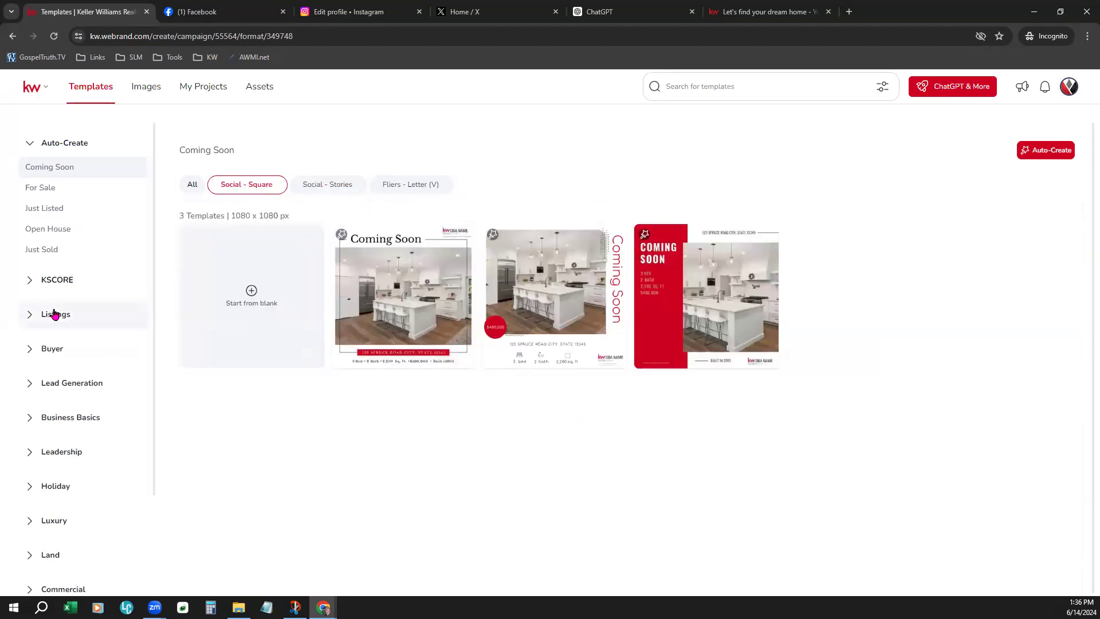
{"action": "scroll", "coordinate": [91, 474], "scroll_direction": "down", "scroll_amount": 3}
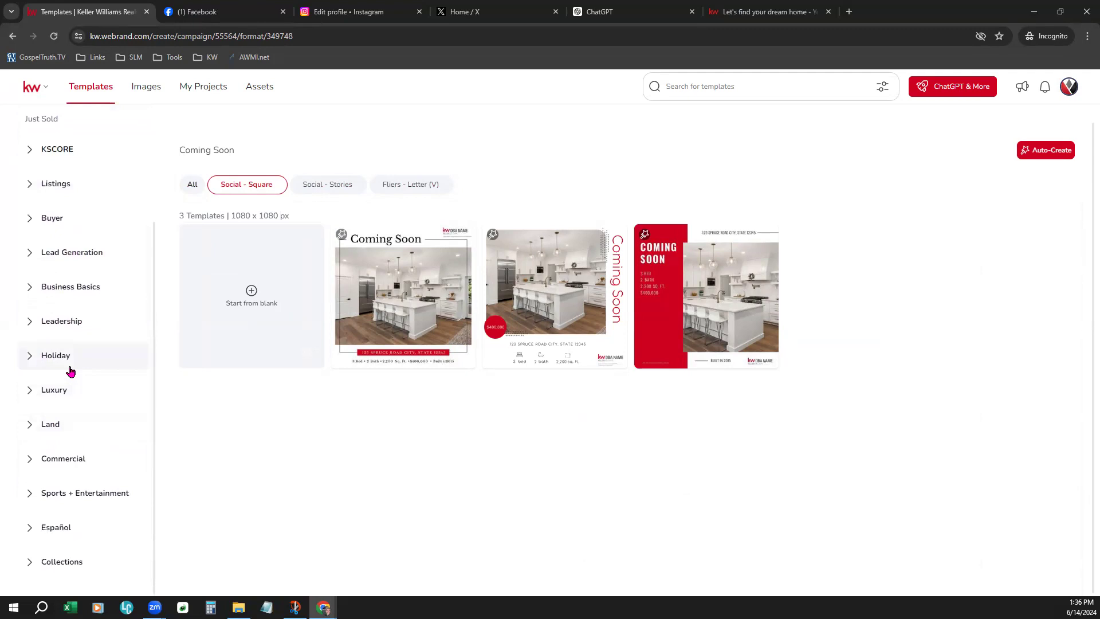
Filter Holiday > June templates to Social - Square and use the FathersDay-02_Sq template.
{"action": "left_click", "coordinate": [63, 364]}
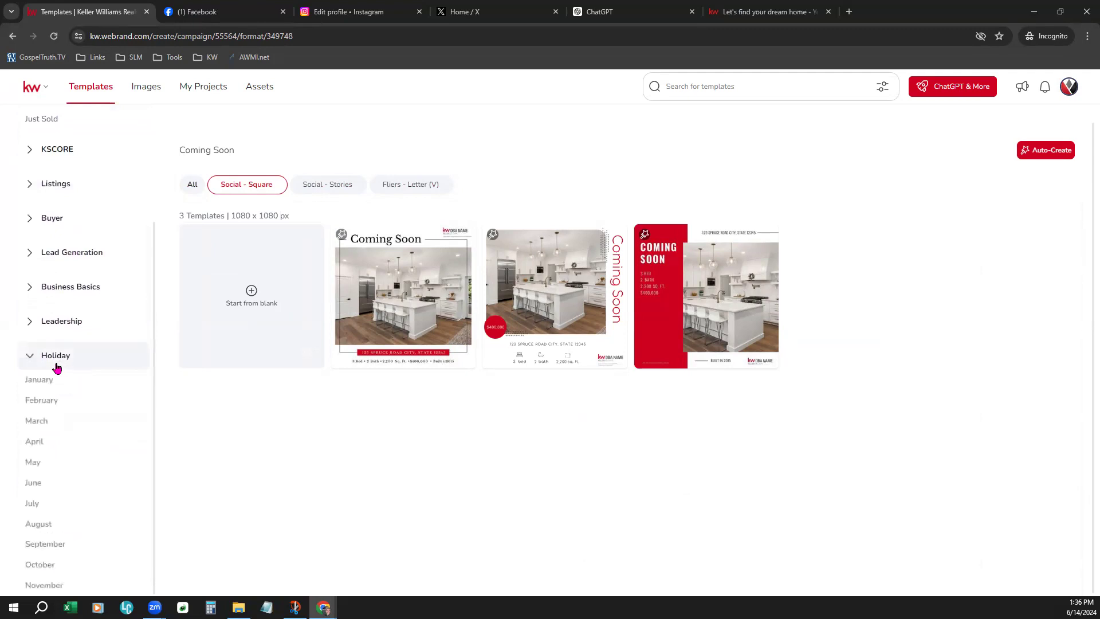
{"action": "scroll", "coordinate": [80, 424], "scroll_direction": "down", "scroll_amount": 1}
{"action": "scroll", "coordinate": [88, 448], "scroll_direction": "down", "scroll_amount": 2}
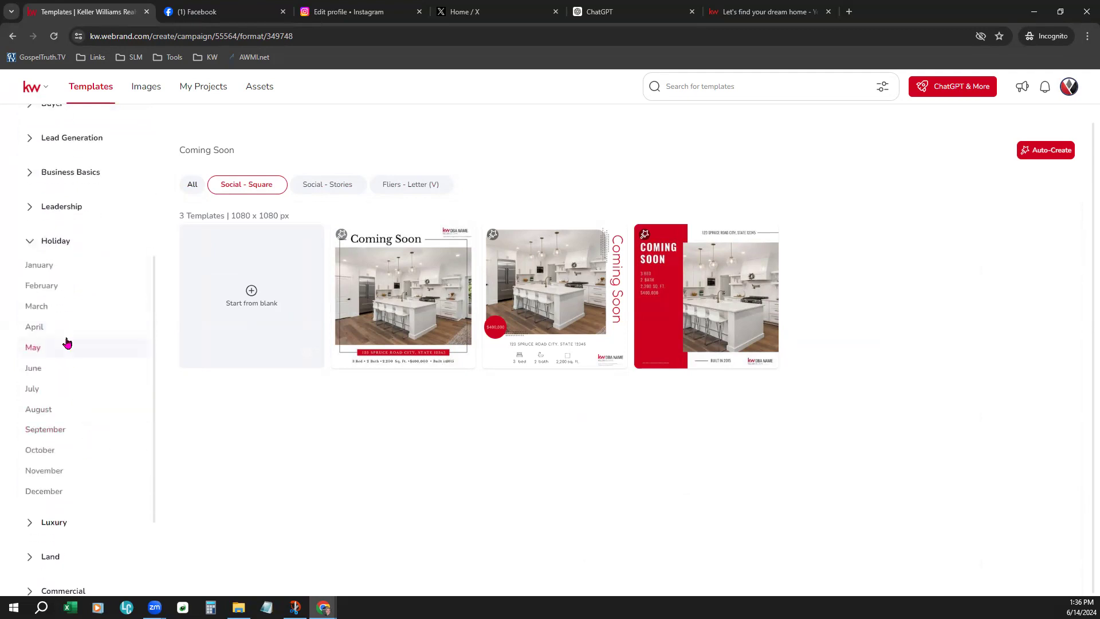
{"action": "left_click", "coordinate": [36, 376]}
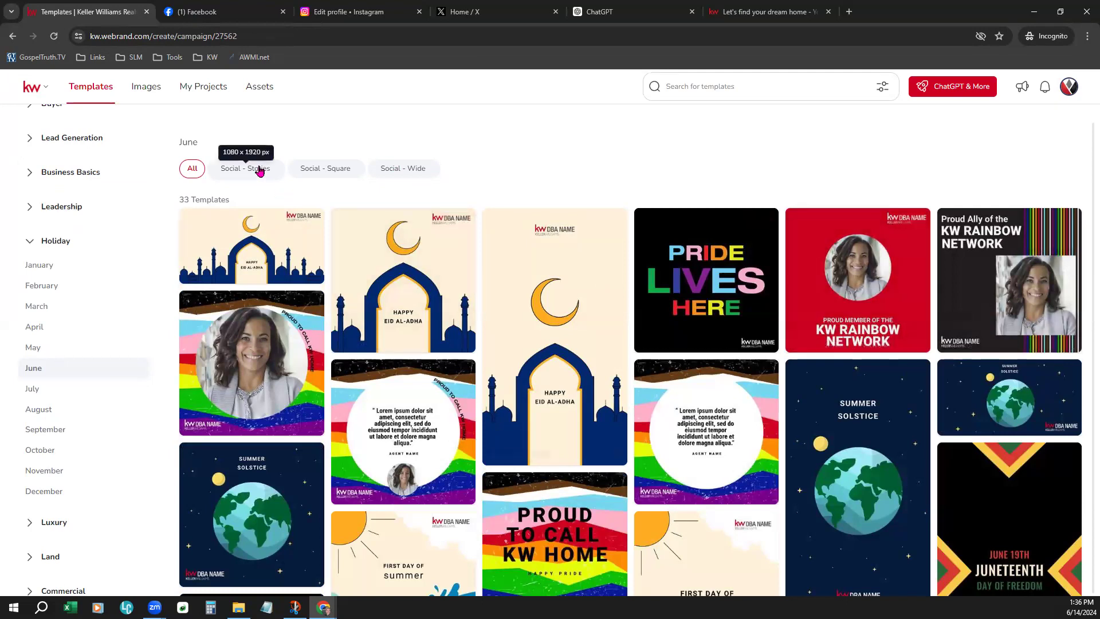
{"action": "left_click", "coordinate": [336, 170]}
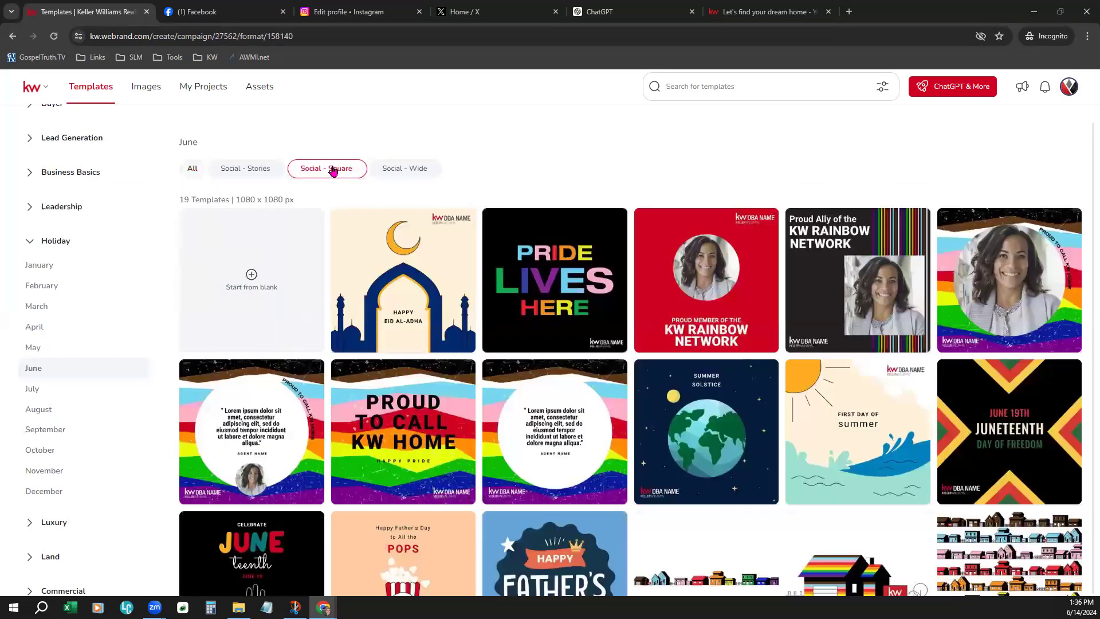
{"action": "mouse_move", "coordinate": [812, 466]}
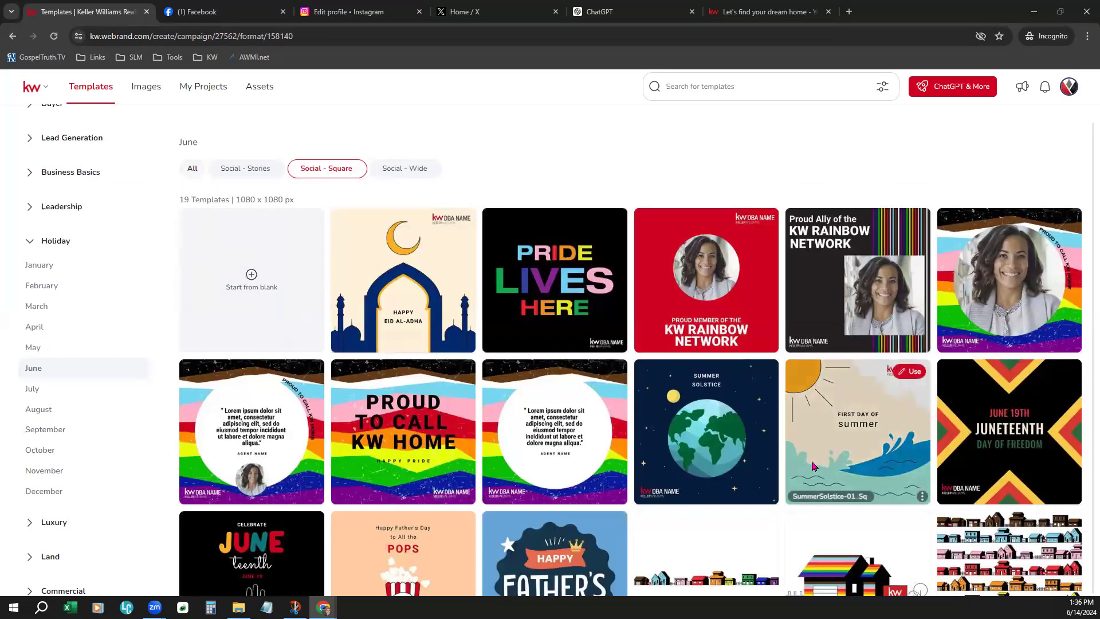
{"action": "scroll", "coordinate": [830, 446], "scroll_direction": "down", "scroll_amount": 3}
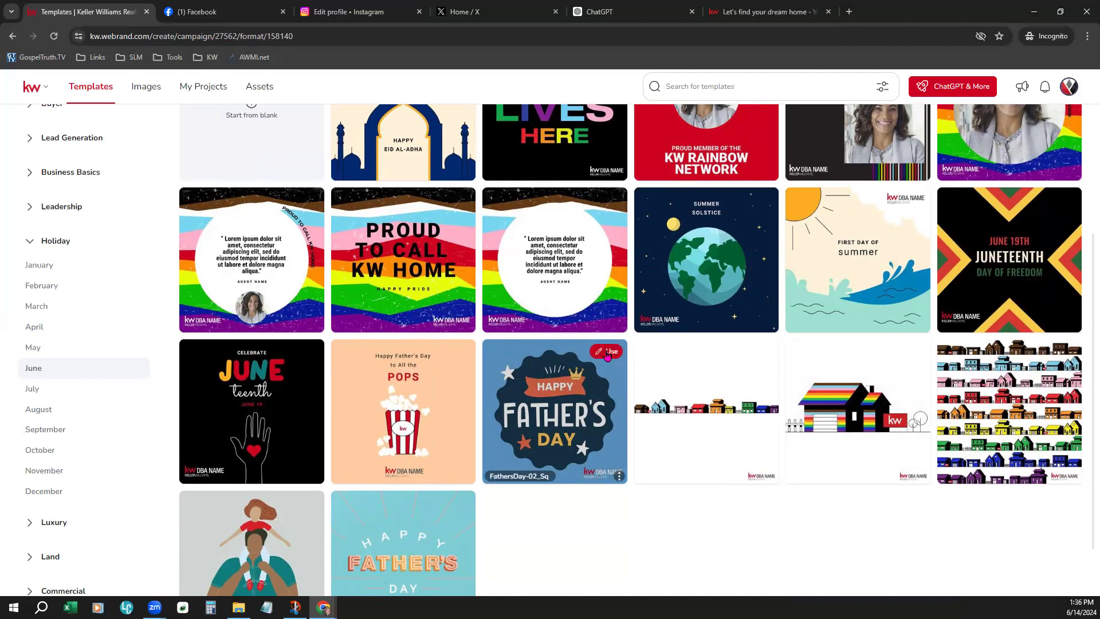
{"action": "left_click", "coordinate": [609, 352]}
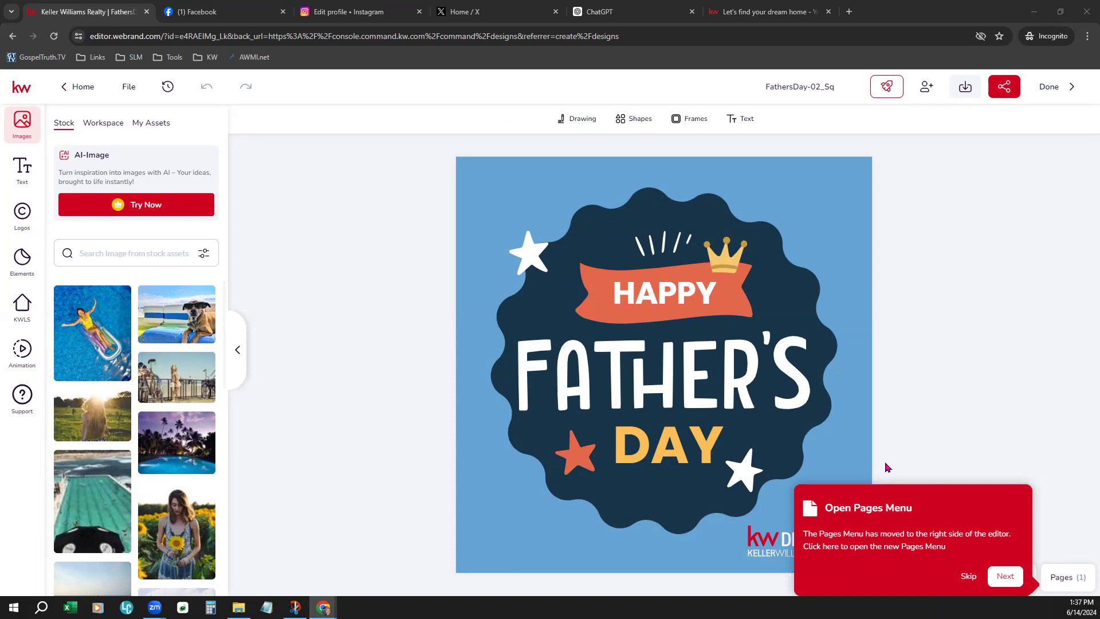
Skip the Open Pages Menu tip in the Father's Day editor and focus the stock image search.
{"action": "left_click", "coordinate": [970, 582]}
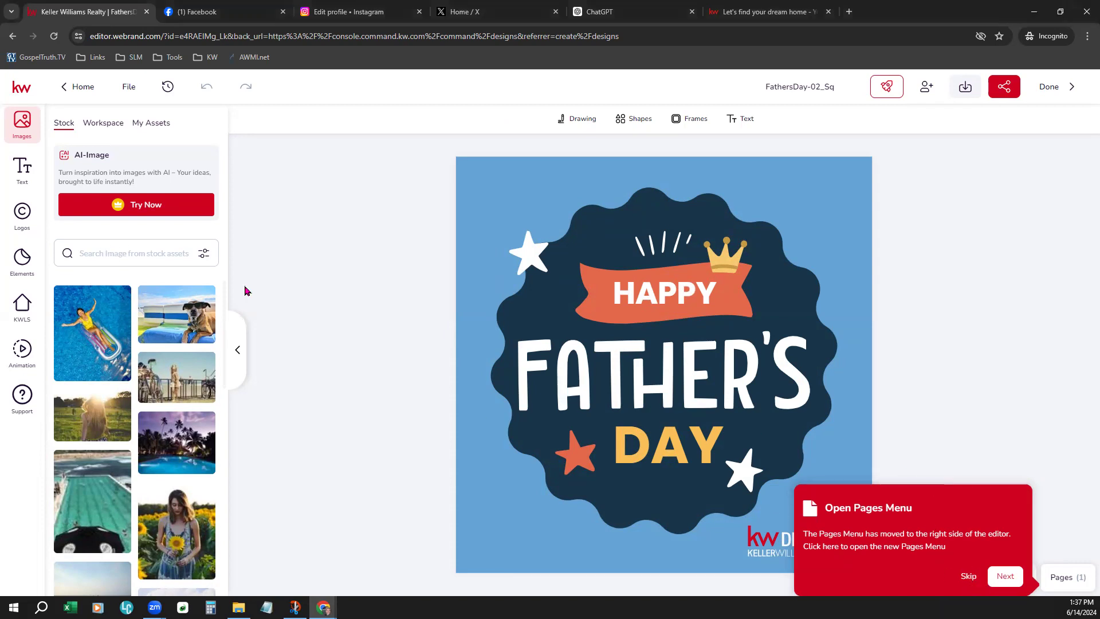
{"action": "left_click", "coordinate": [970, 576]}
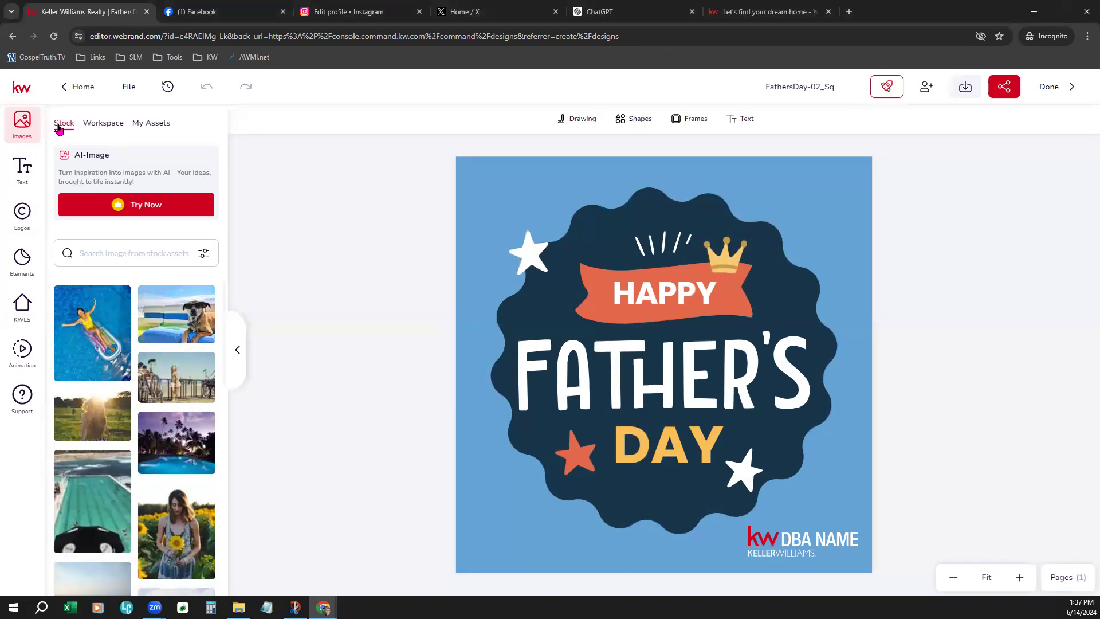
{"action": "scroll", "coordinate": [92, 424], "scroll_direction": "down", "scroll_amount": 1}
{"action": "left_click", "coordinate": [94, 249]}
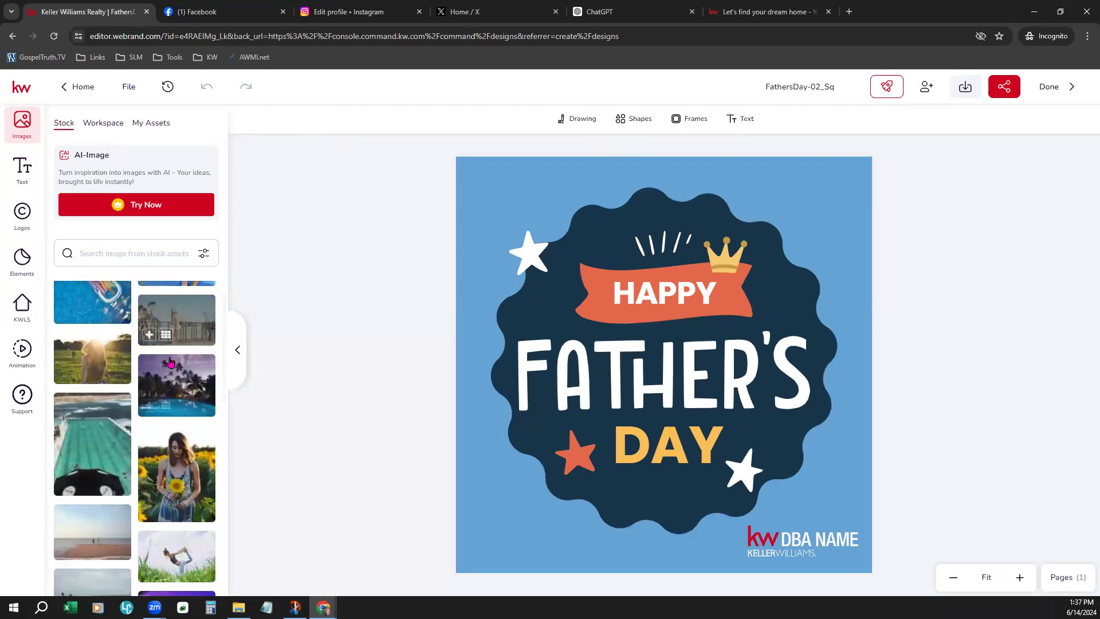
Search stock images for 'interior house' and browse the results.
{"action": "mouse_move", "coordinate": [163, 382]}
{"action": "type", "text": "inte"}
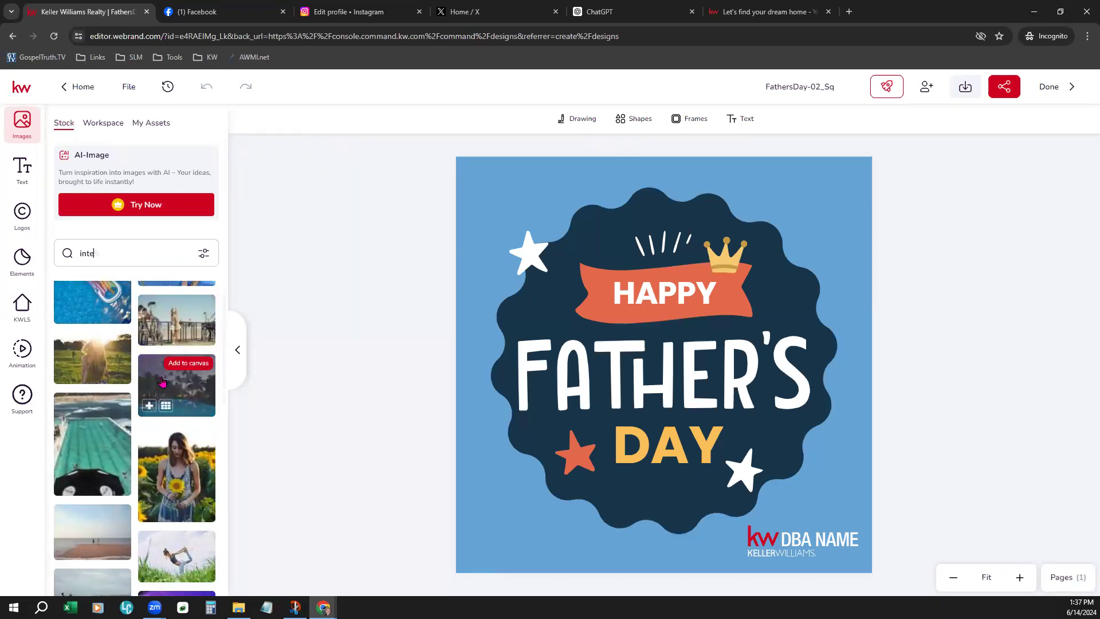
{"action": "type", "text": "rior house"}
{"action": "key", "text": "Return"}
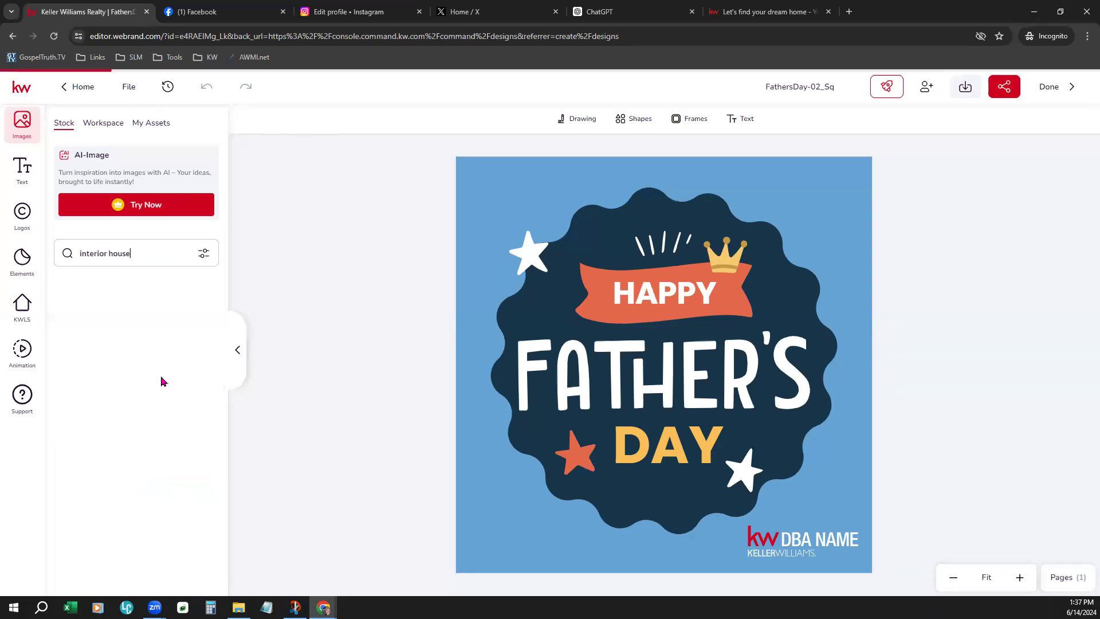
{"action": "scroll", "coordinate": [125, 365], "scroll_direction": "down", "scroll_amount": 6}
{"action": "scroll", "coordinate": [125, 364], "scroll_direction": "down", "scroll_amount": 5}
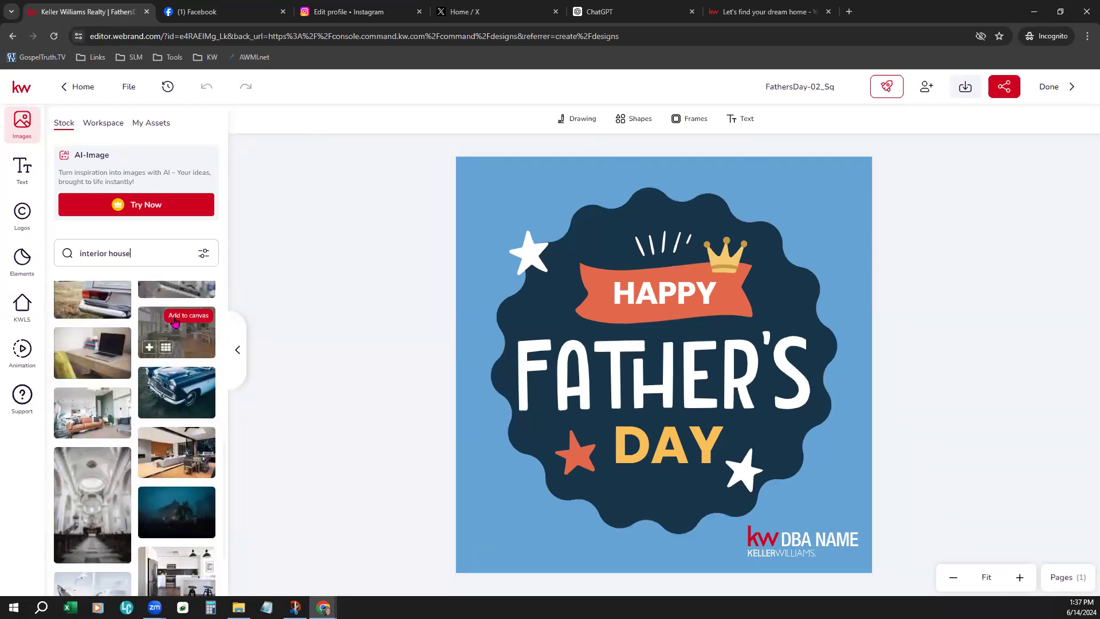
Switch to the Workspace image assets and scroll through the folders and photos.
{"action": "left_click", "coordinate": [91, 124]}
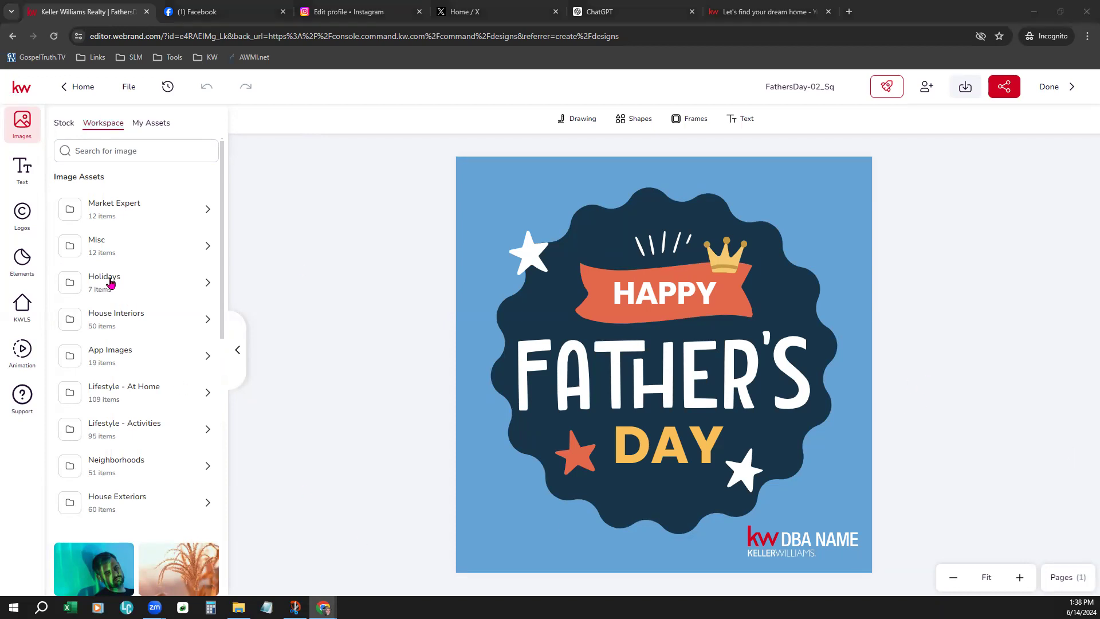
{"action": "scroll", "coordinate": [119, 535], "scroll_direction": "down", "scroll_amount": 3}
{"action": "scroll", "coordinate": [123, 548], "scroll_direction": "down", "scroll_amount": 10}
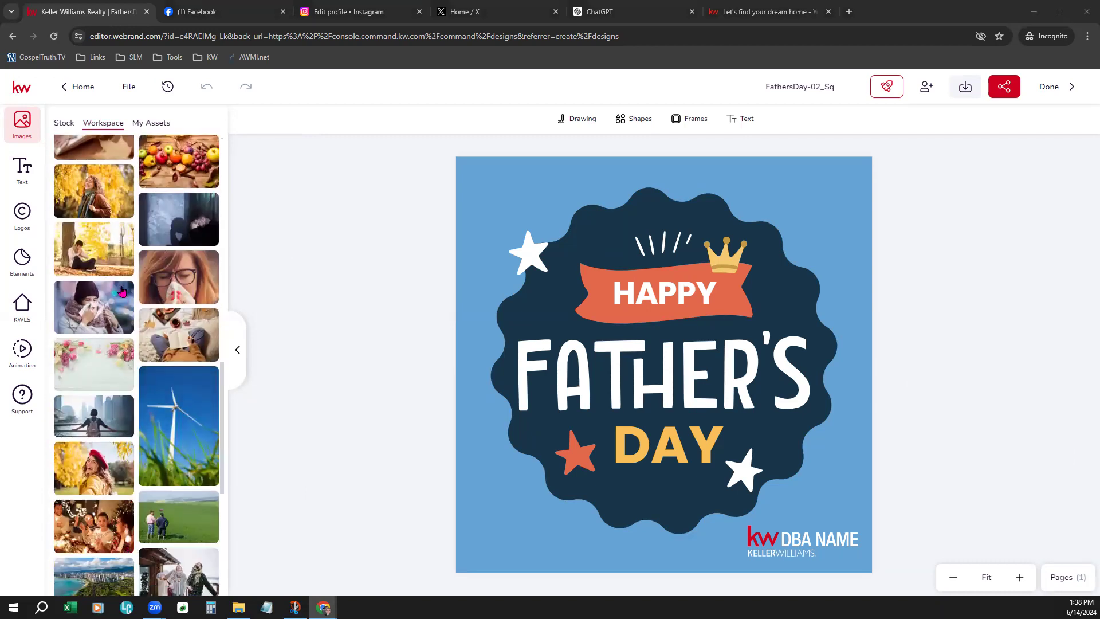
Search KWLS listings for '123 Main St' and scroll through the results.
{"action": "left_click", "coordinate": [31, 306]}
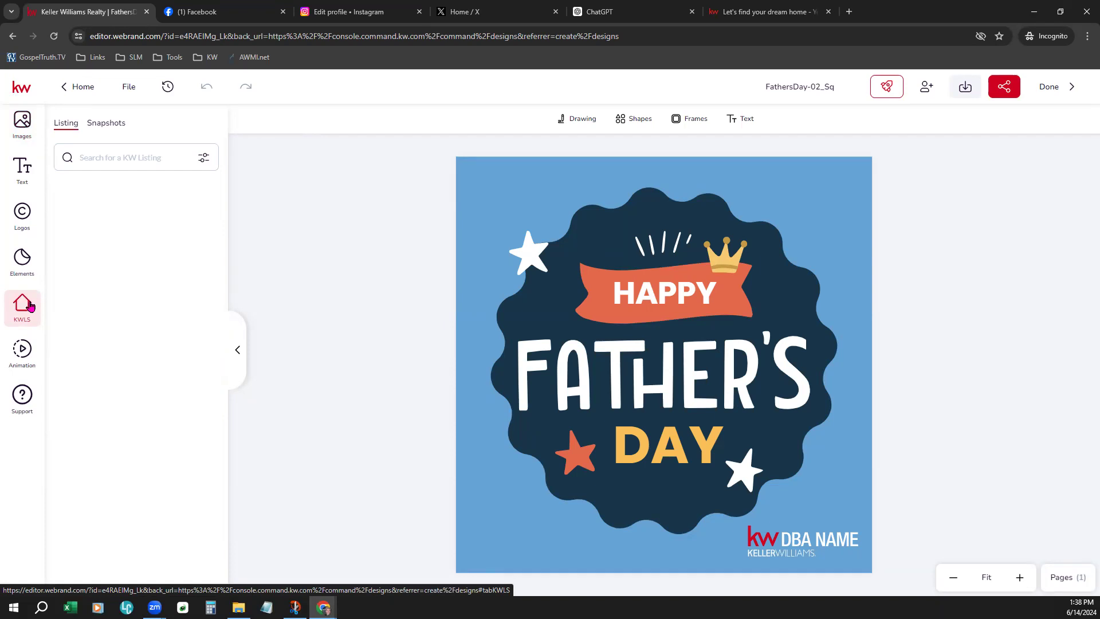
{"action": "left_click", "coordinate": [140, 153]}
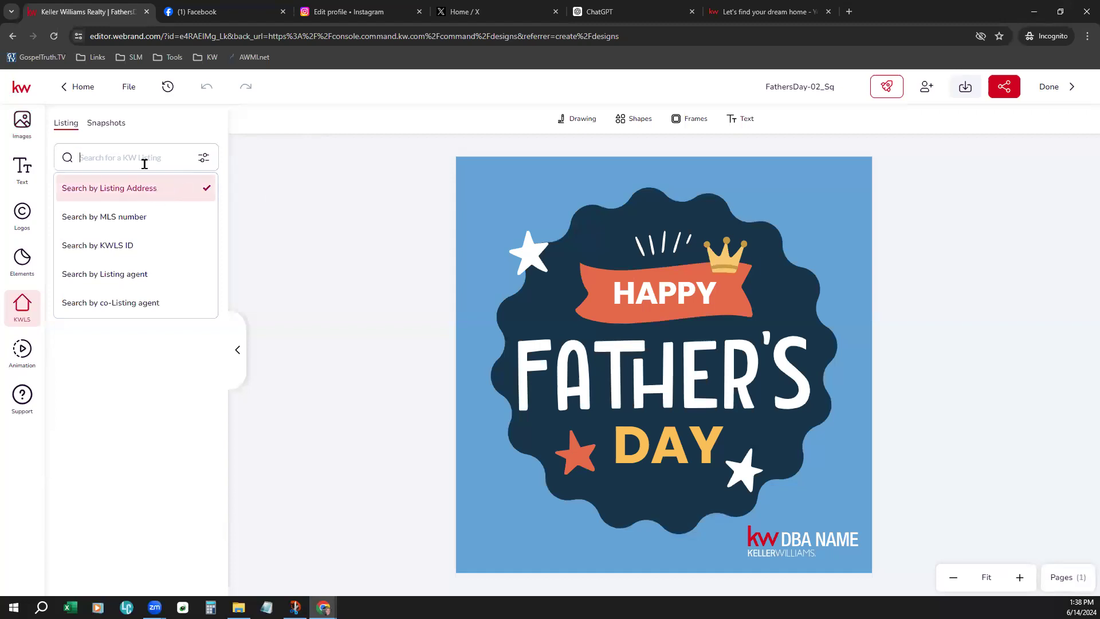
{"action": "left_click", "coordinate": [161, 151]}
{"action": "type", "text": "123"}
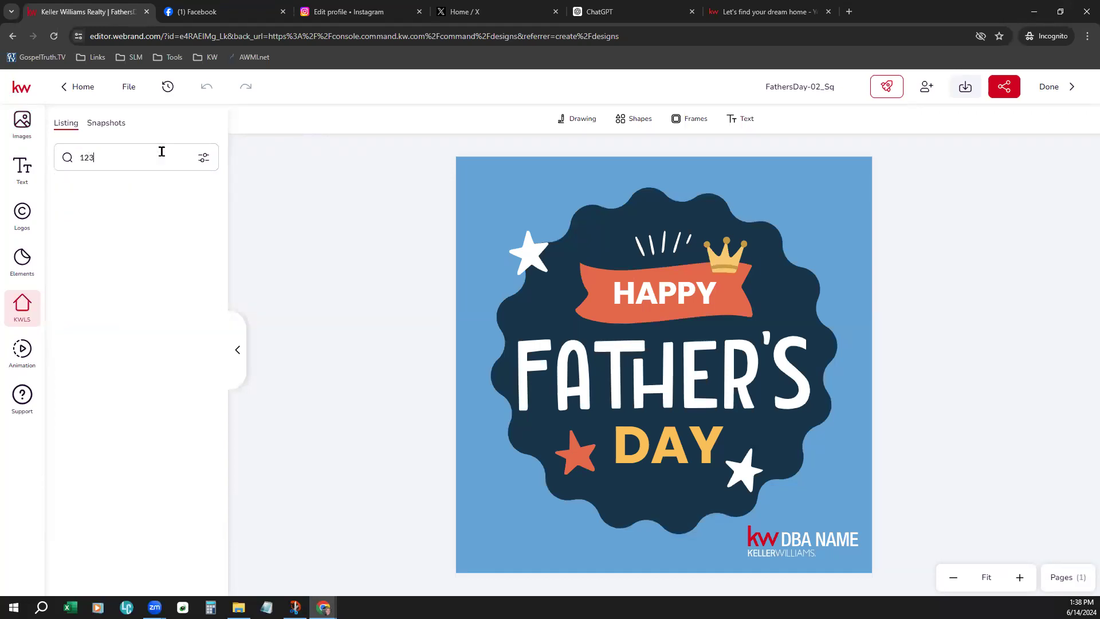
{"action": "type", "text": " Main St"}
{"action": "key", "text": "Return"}
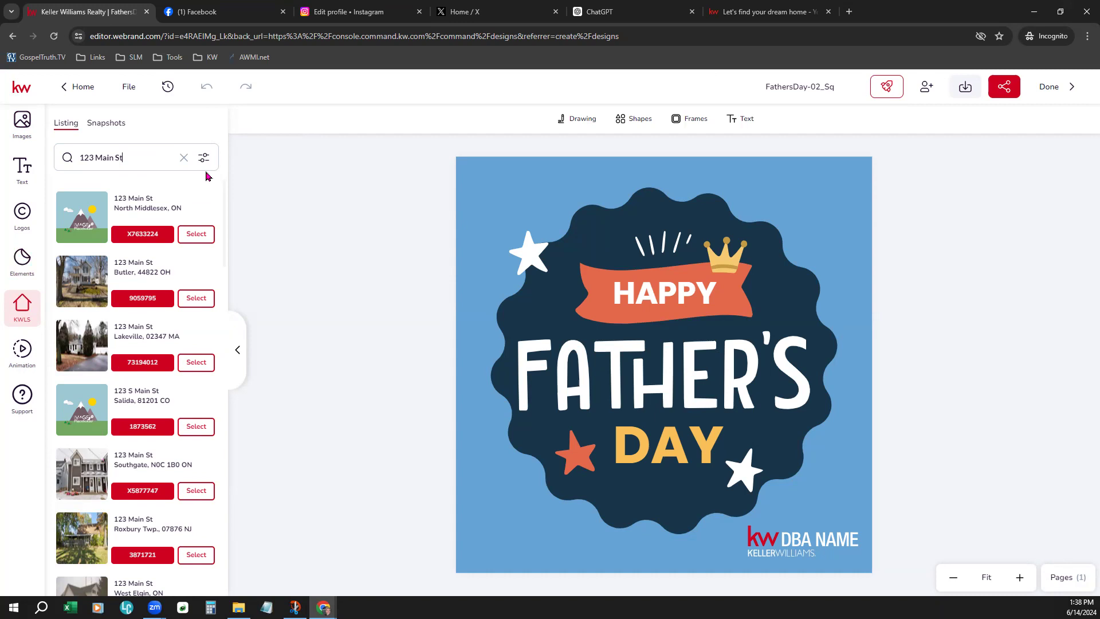
{"action": "scroll", "coordinate": [106, 508], "scroll_direction": "down", "scroll_amount": 2}
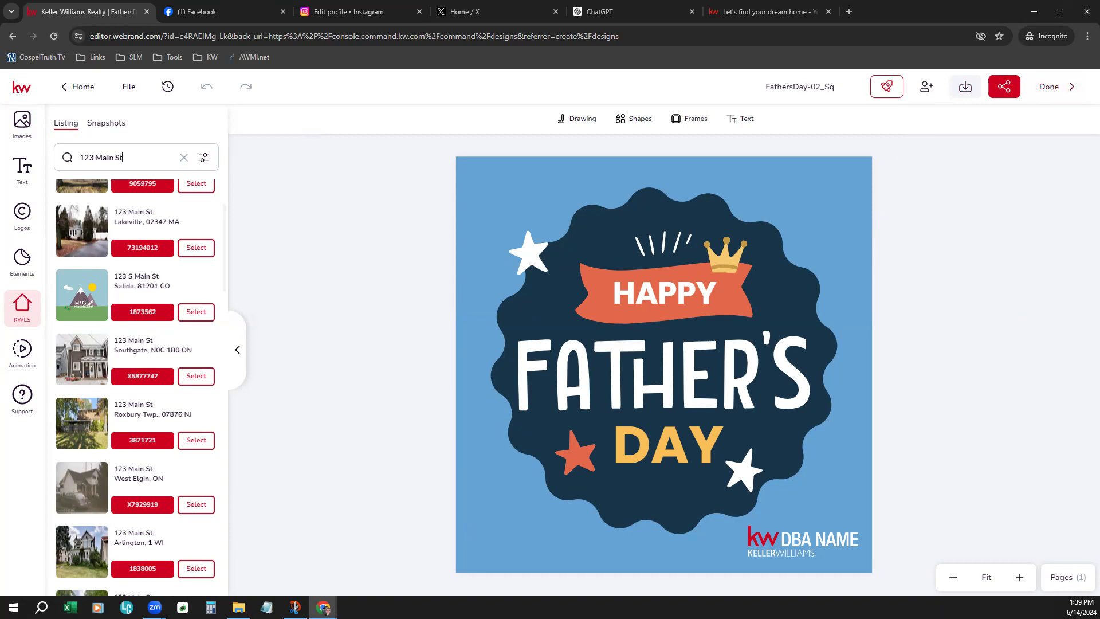
Download all pages of the Father's Day design as a high-quality PNG.
{"action": "left_click", "coordinate": [965, 87]}
{"action": "left_click", "coordinate": [841, 170]}
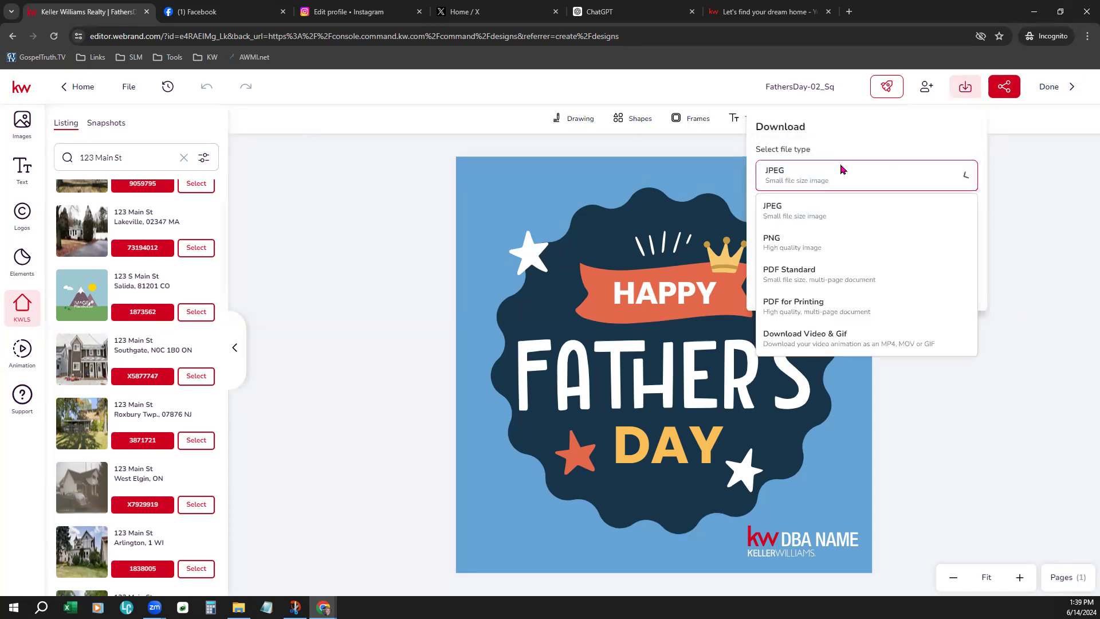
{"action": "left_click", "coordinate": [813, 246]}
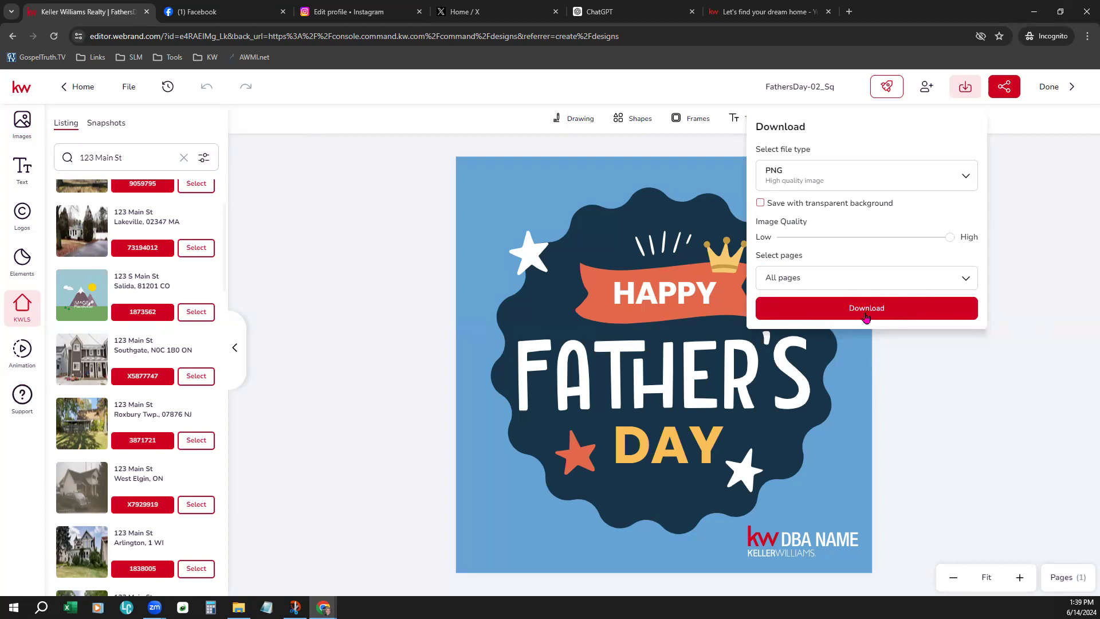
{"action": "left_click", "coordinate": [927, 358]}
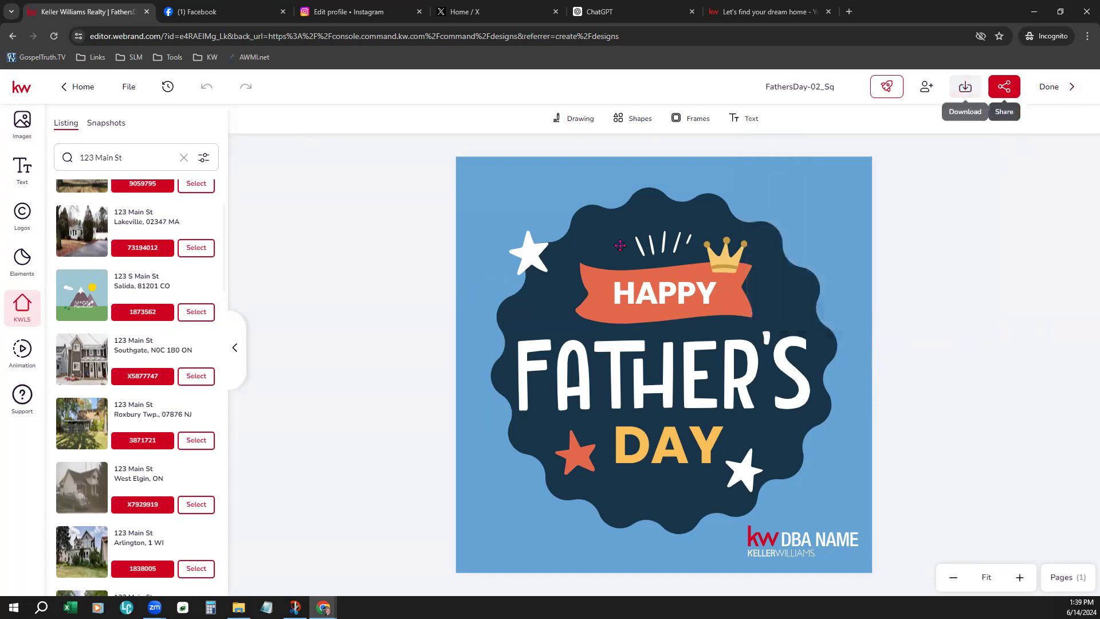
Save the FathersDay-02_Sq design when leaving the editor and return to Command Designs.
{"action": "left_click", "coordinate": [1062, 90]}
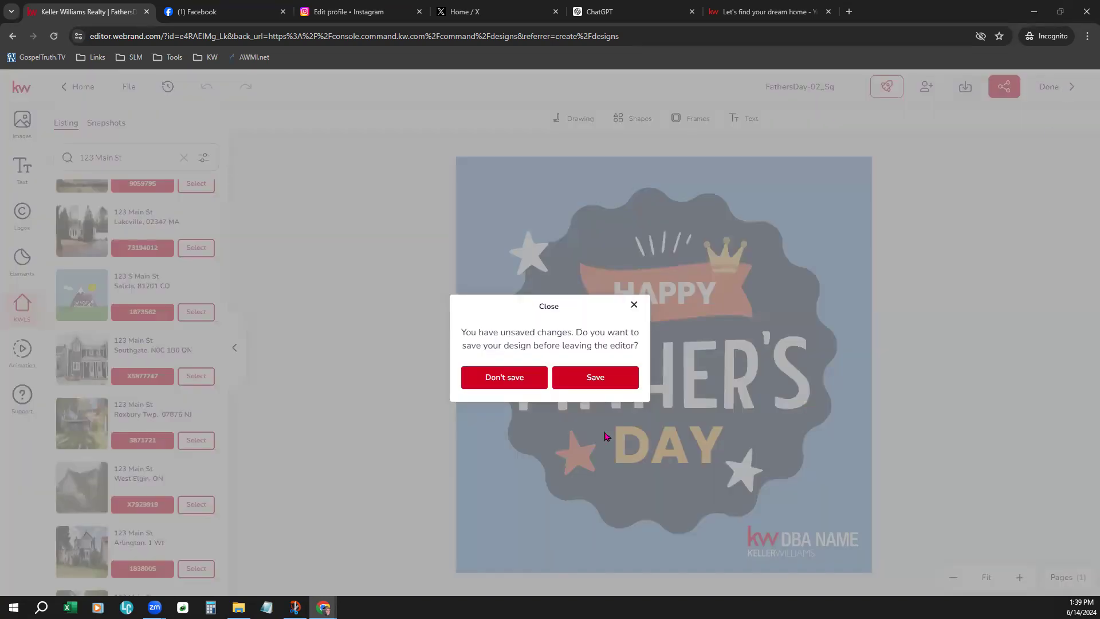
{"action": "left_click", "coordinate": [590, 378]}
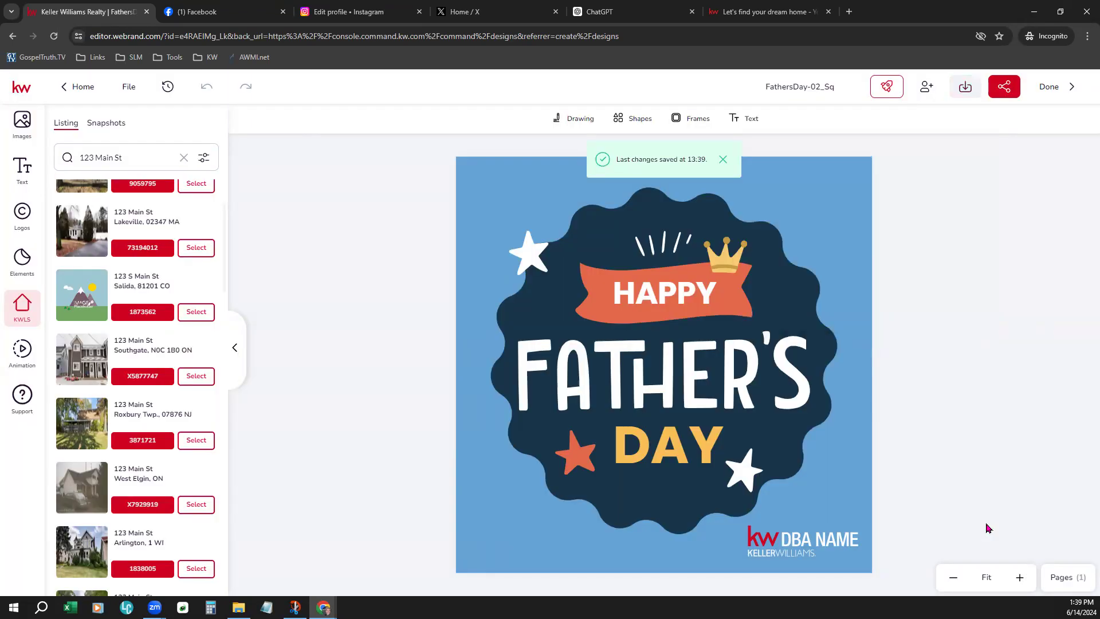
{"action": "left_click", "coordinate": [1060, 90]}
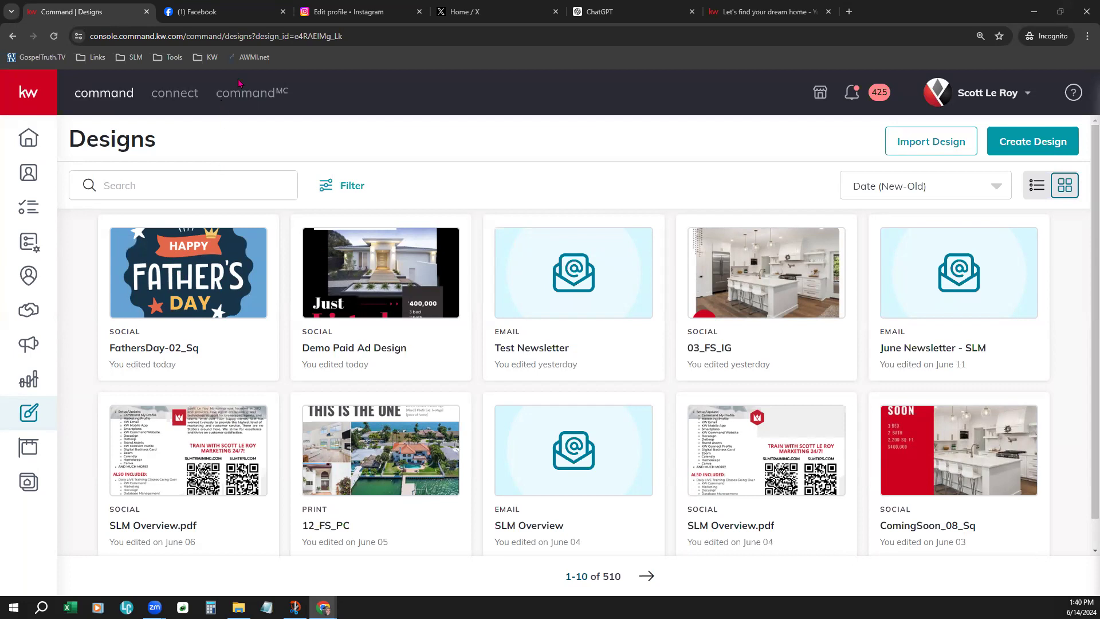
Close the Facebook, Instagram, X, ChatGPT and dream home listing tabs.
{"action": "left_click", "coordinate": [283, 12]}
{"action": "left_click", "coordinate": [282, 13]}
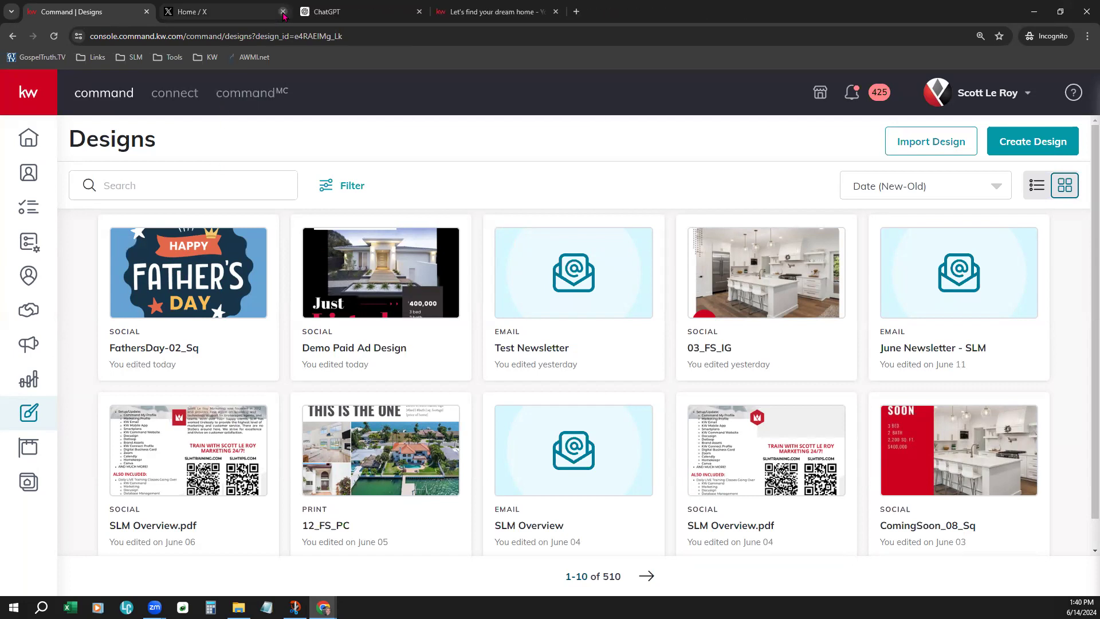
{"action": "left_click", "coordinate": [282, 12]}
{"action": "left_click", "coordinate": [282, 13]}
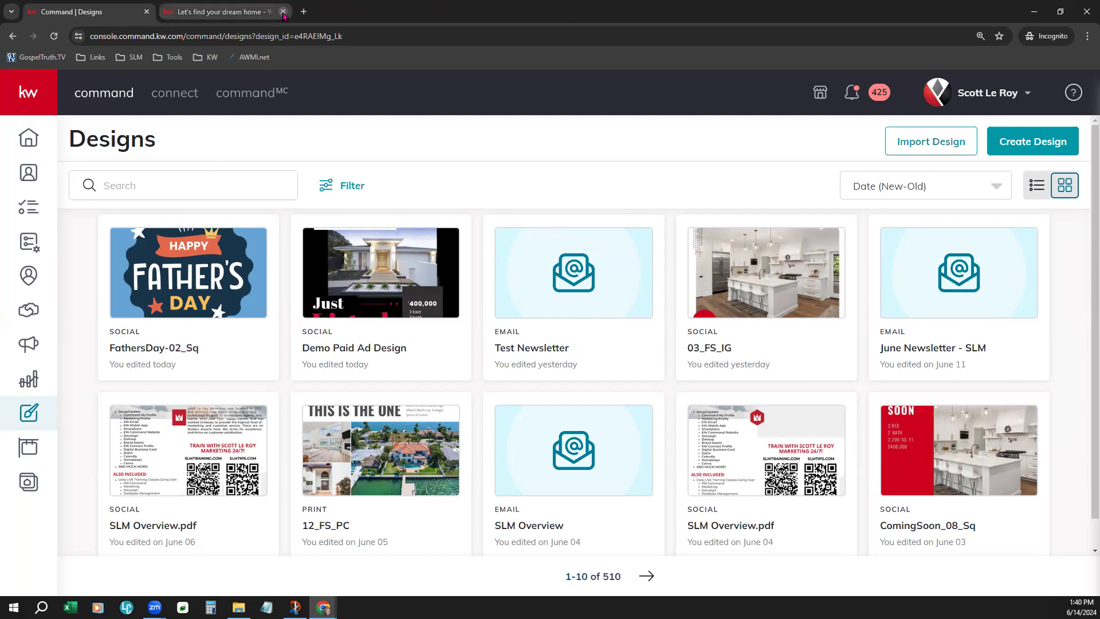
{"action": "left_click", "coordinate": [282, 12]}
Load pexels.com in a new Incognito tab.
{"action": "left_click", "coordinate": [167, 12]}
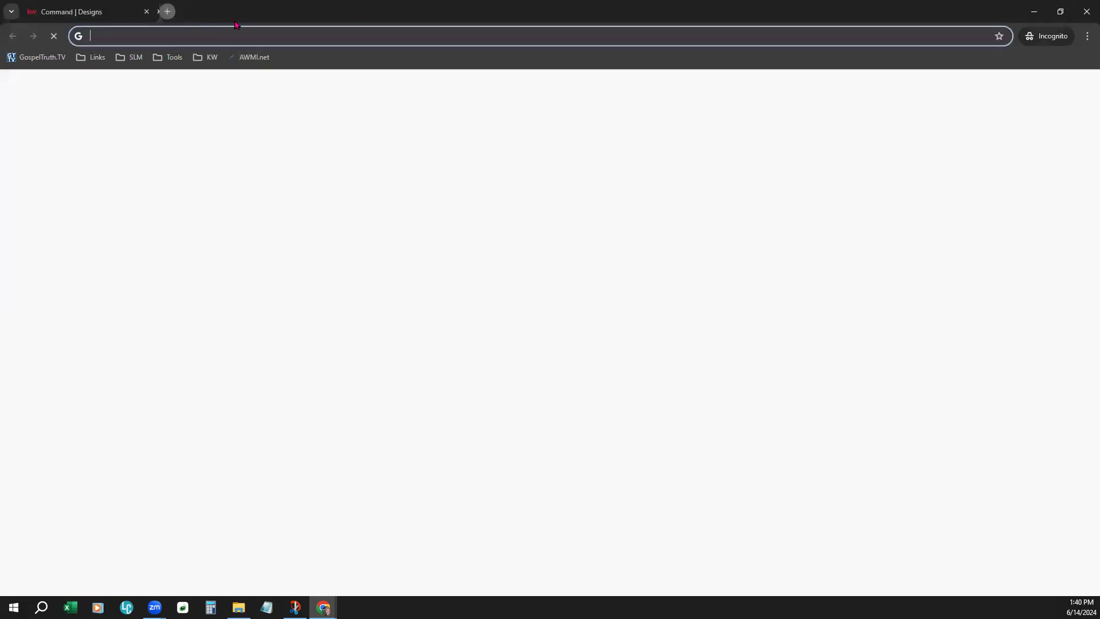
{"action": "type", "text": "pex"}
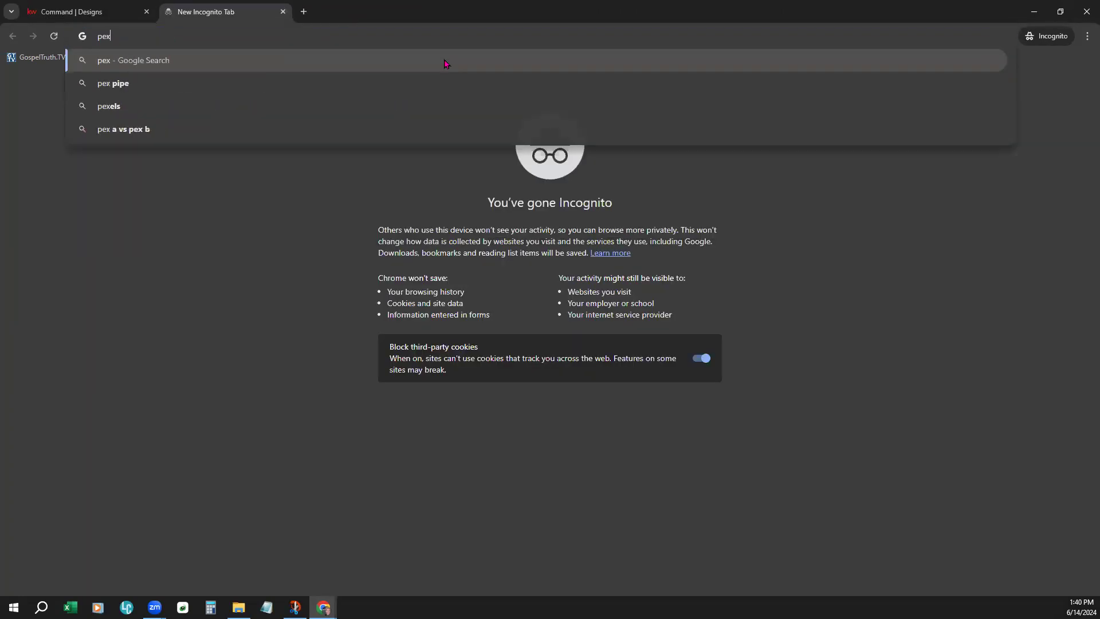
{"action": "type", "text": "els.com"}
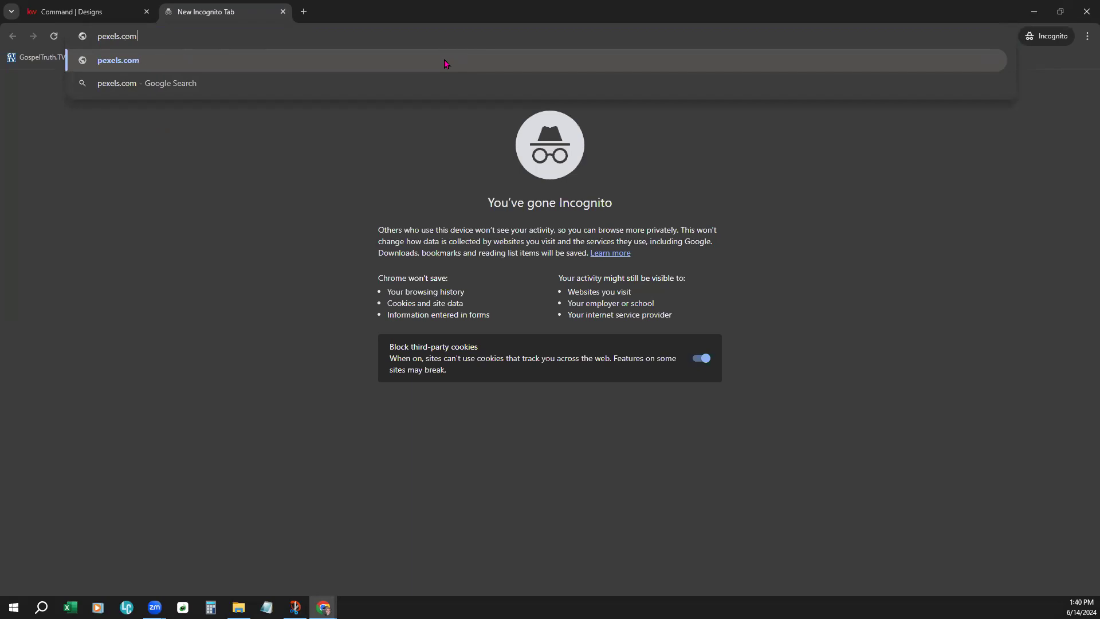
{"action": "key", "text": "Return"}
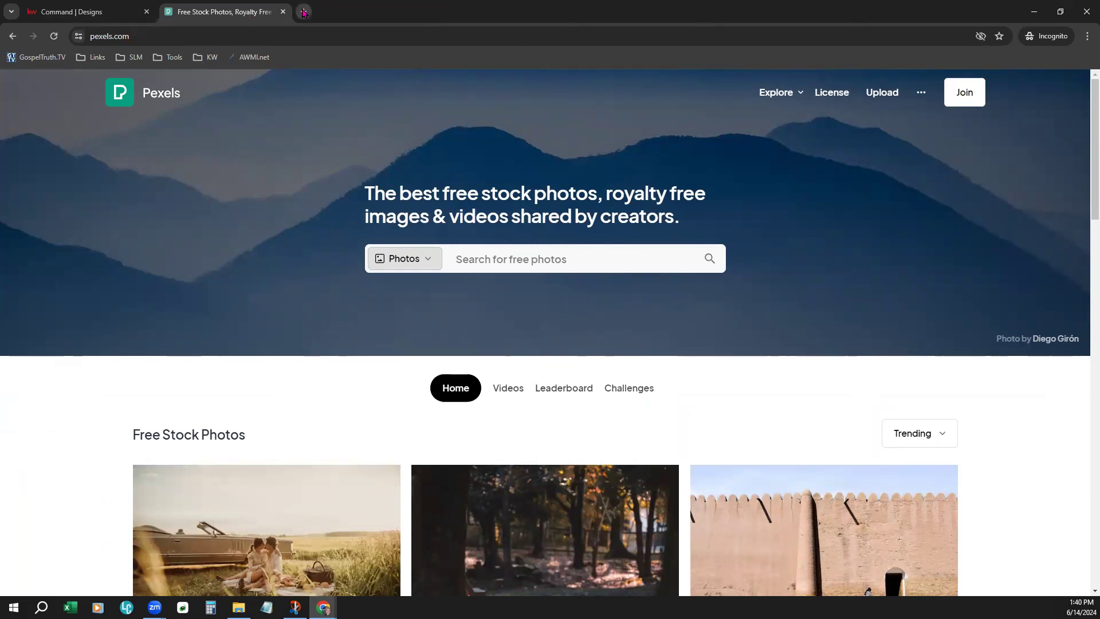
Load unsplash.com in another private tab and scroll through its homepage.
{"action": "left_click", "coordinate": [303, 12]}
{"action": "type", "text": "un"}
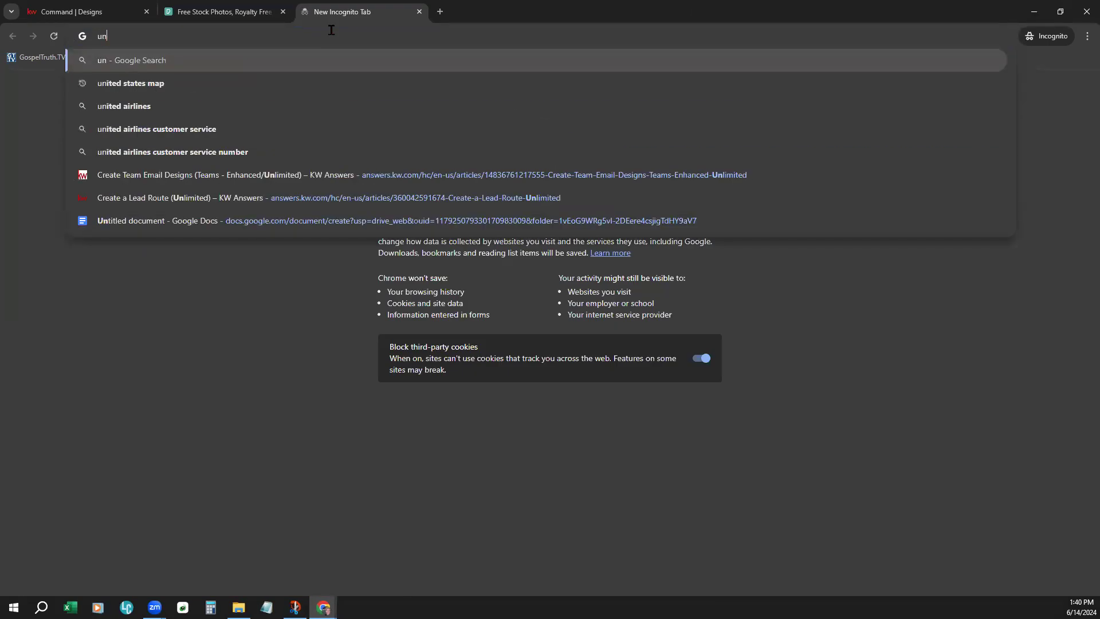
{"action": "type", "text": "spl"}
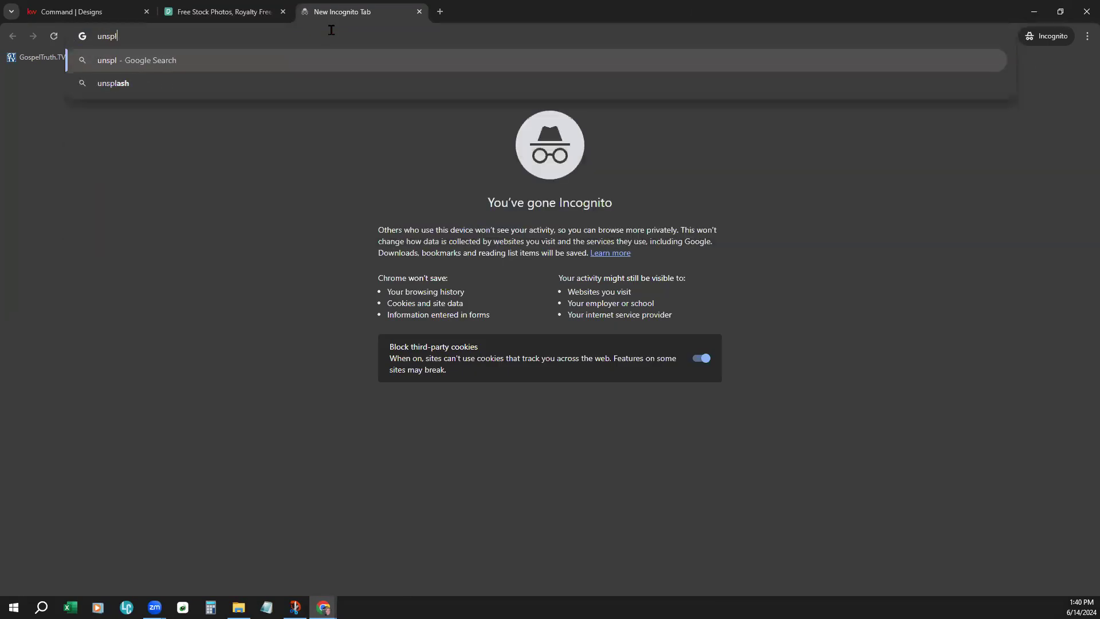
{"action": "type", "text": "ash.com"}
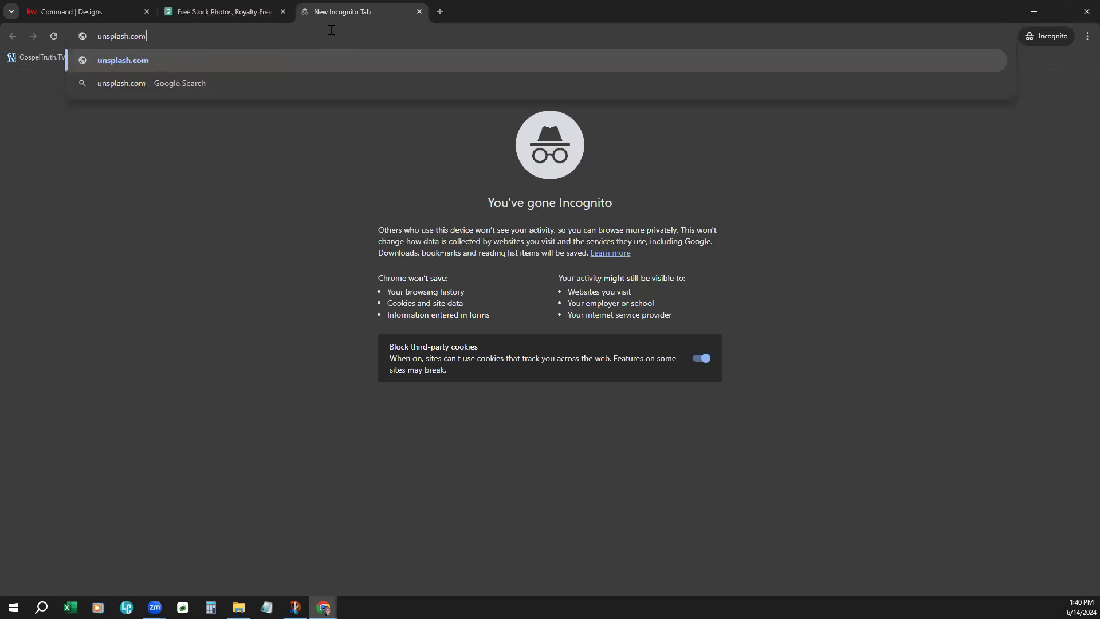
{"action": "key", "text": "Return"}
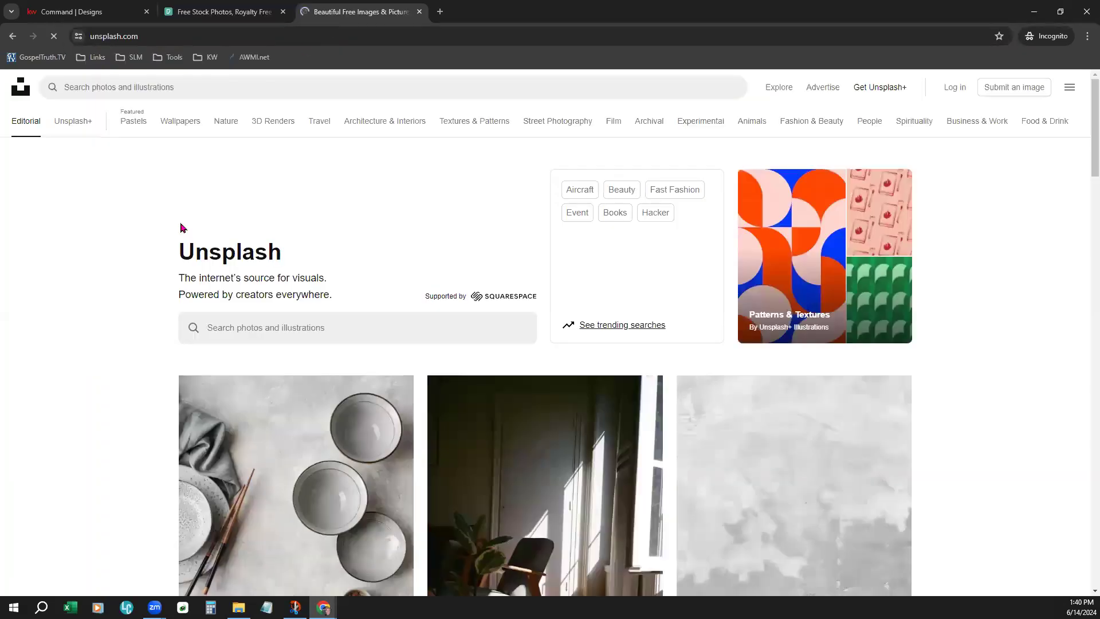
{"action": "scroll", "coordinate": [837, 335], "scroll_direction": "down", "scroll_amount": 10}
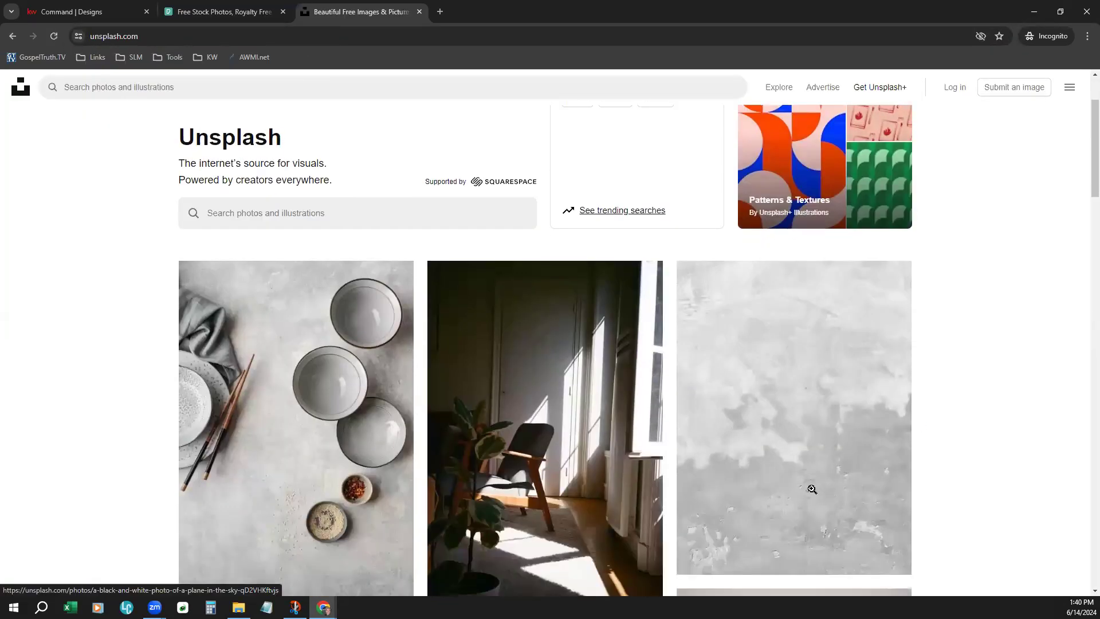
{"action": "scroll", "coordinate": [814, 474], "scroll_direction": "down", "scroll_amount": 9}
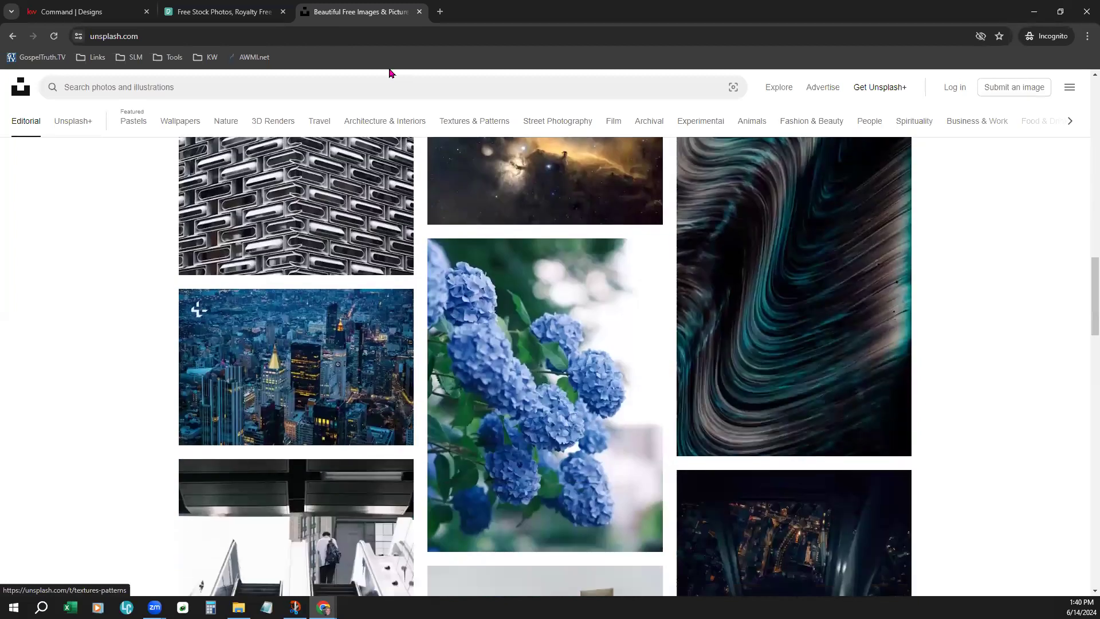
Copy the Pexels and Unsplash web addresses, then return to the Command Designs page.
{"action": "left_click", "coordinate": [117, 10]}
{"action": "left_click", "coordinate": [232, 8]}
{"action": "left_click", "coordinate": [226, 36]}
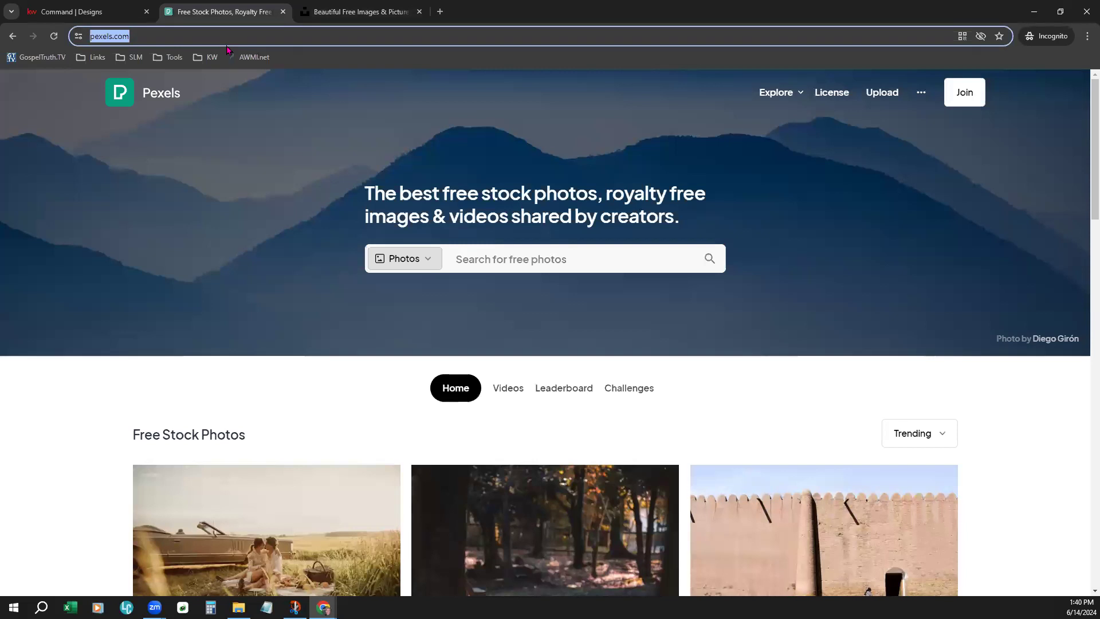
{"action": "right_click", "coordinate": [227, 36]}
{"action": "left_click", "coordinate": [261, 119]}
{"action": "left_click", "coordinate": [355, 11]}
{"action": "left_click", "coordinate": [237, 36]}
{"action": "right_click", "coordinate": [237, 36]}
{"action": "left_click", "coordinate": [269, 116]}
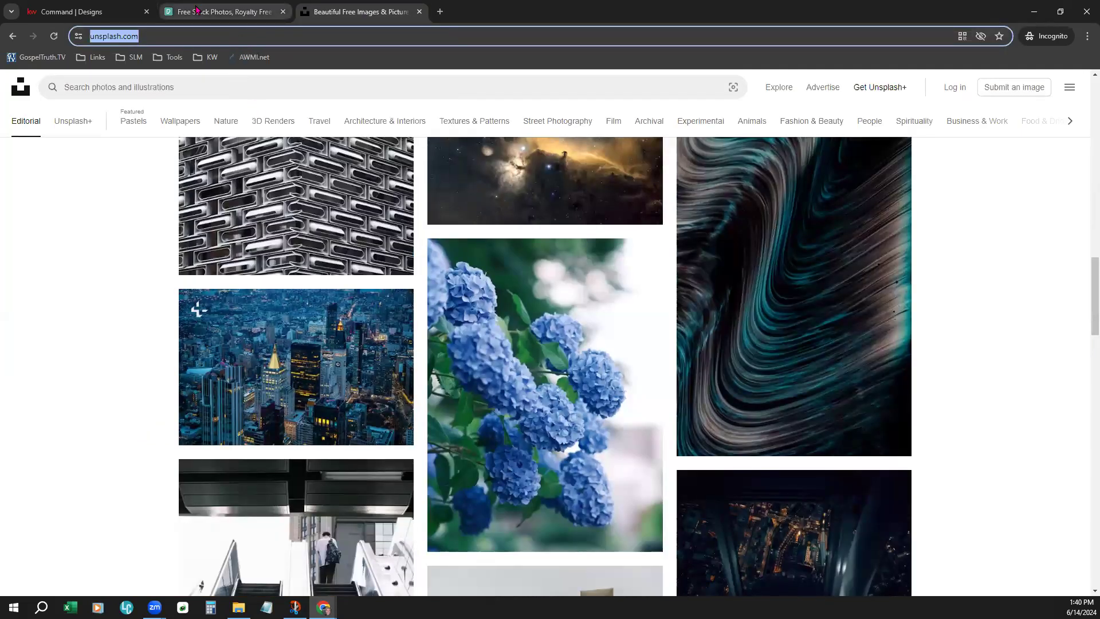
{"action": "left_click", "coordinate": [103, 12]}
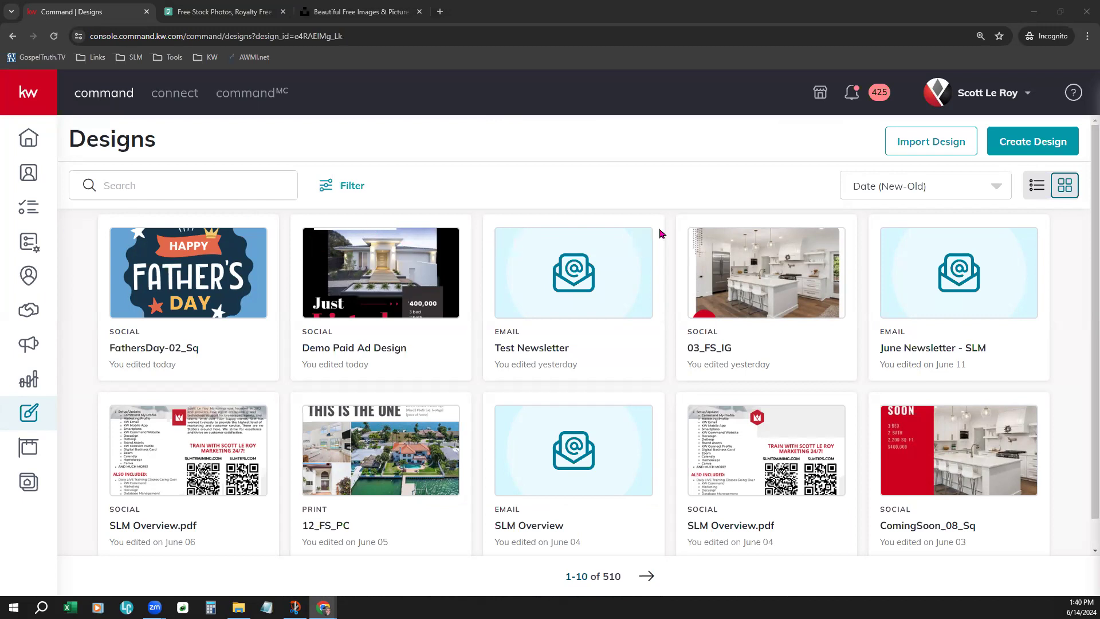
{"action": "left_click", "coordinate": [32, 346]}
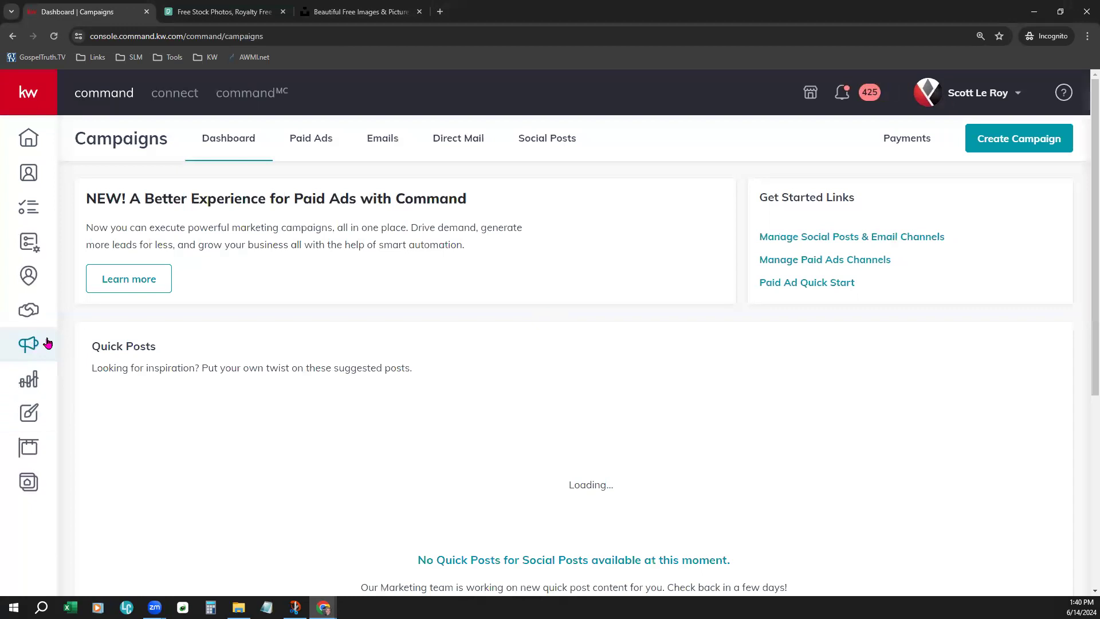
{"action": "left_click", "coordinate": [547, 144]}
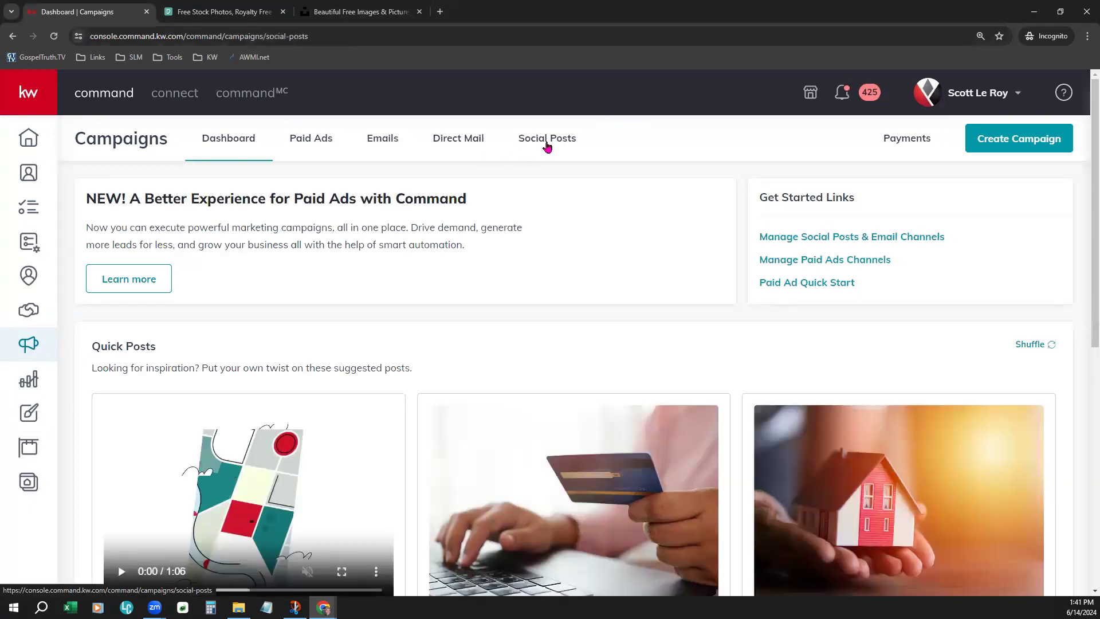
{"action": "left_click", "coordinate": [216, 142]}
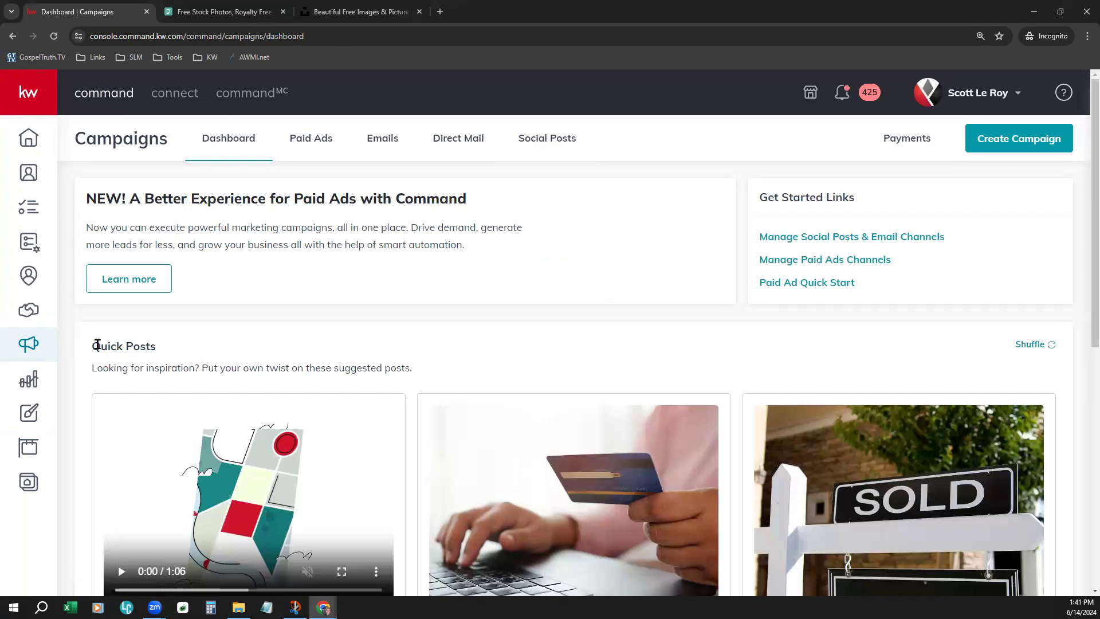
{"action": "left_click_drag", "start_coordinate": [101, 346], "coordinate": [189, 346]}
{"action": "scroll", "coordinate": [581, 401], "scroll_direction": "down", "scroll_amount": 3}
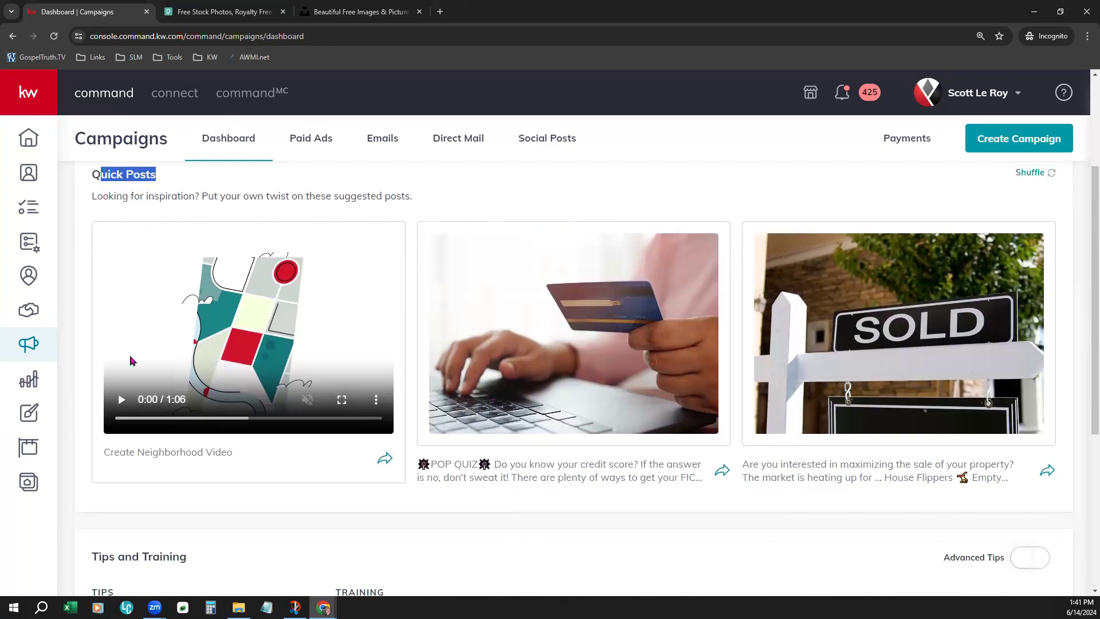
{"action": "scroll", "coordinate": [590, 461], "scroll_direction": "up", "scroll_amount": 2}
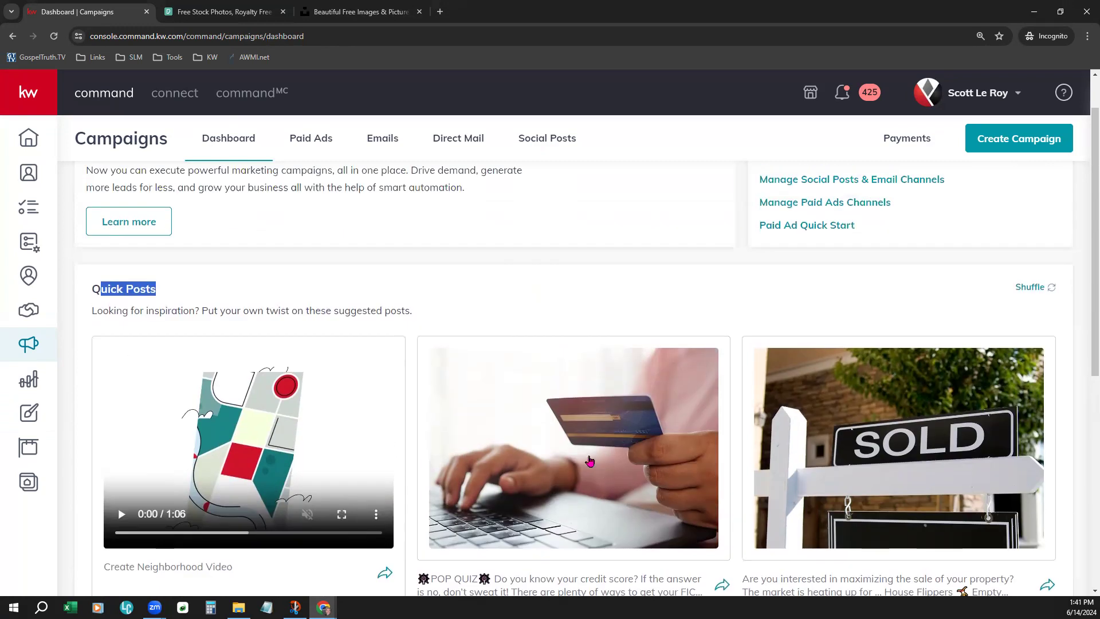
{"action": "scroll", "coordinate": [928, 495], "scroll_direction": "down", "scroll_amount": 2}
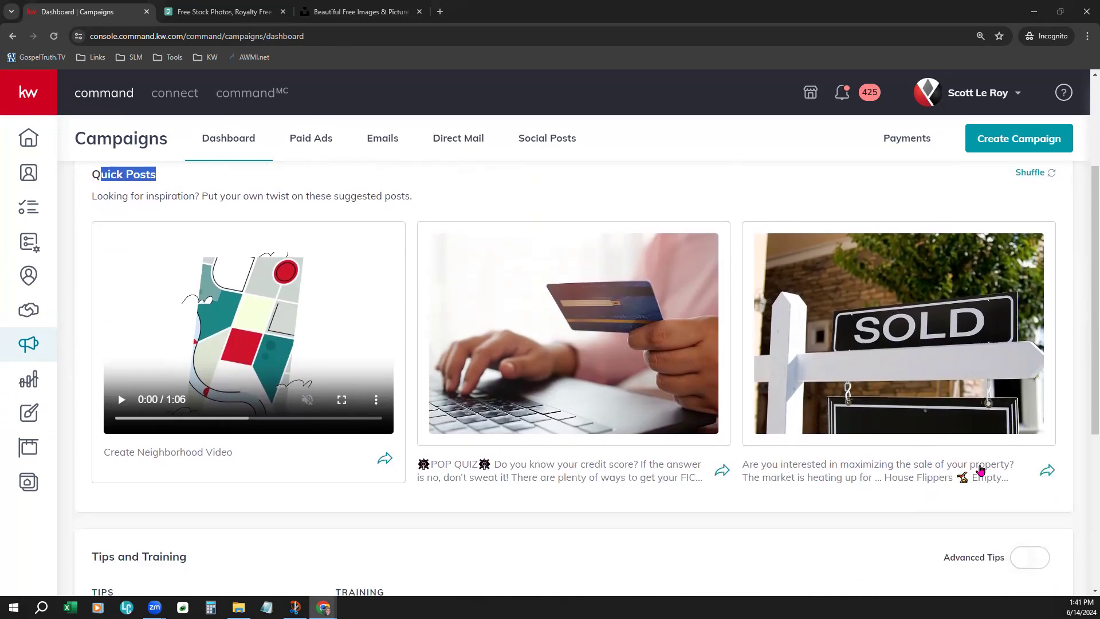
{"action": "scroll", "coordinate": [980, 469], "scroll_direction": "up", "scroll_amount": 1}
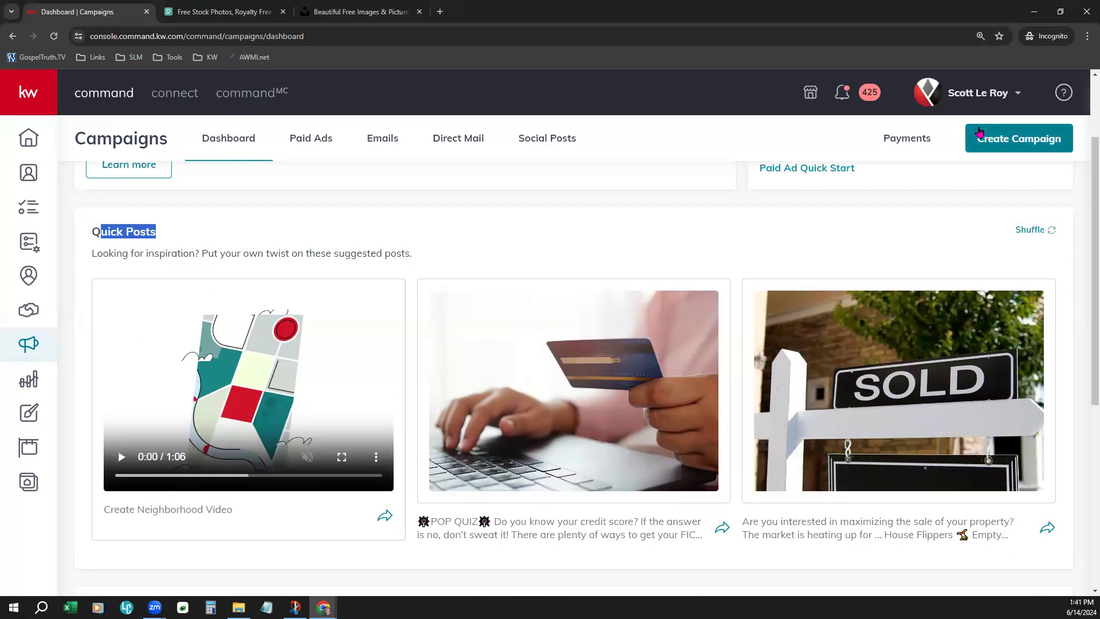
{"action": "left_click", "coordinate": [548, 141]}
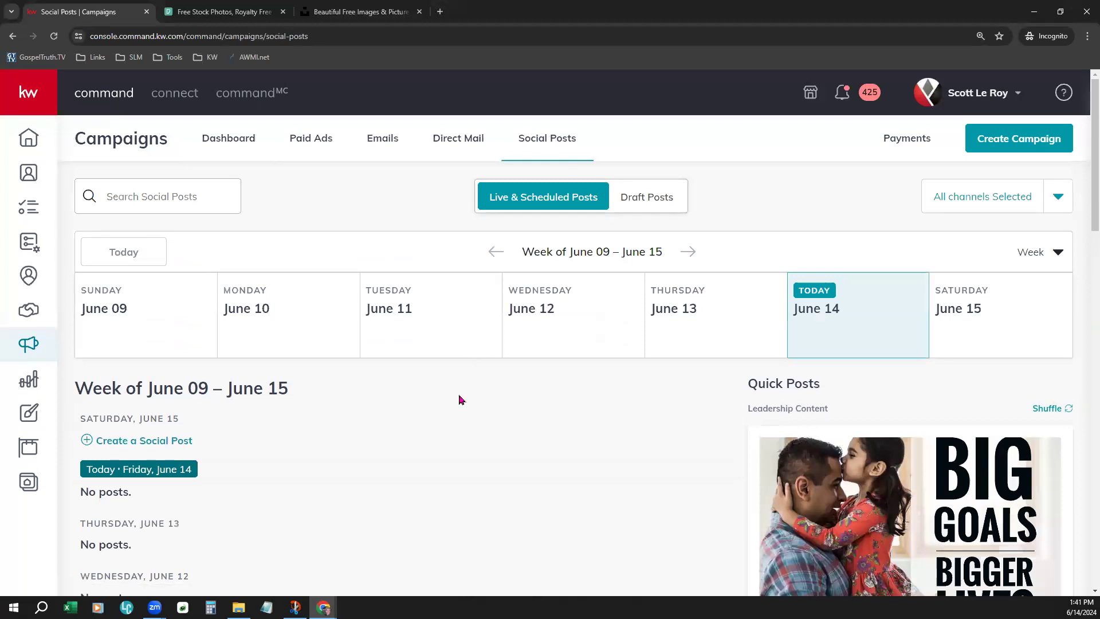
{"action": "scroll", "coordinate": [665, 496], "scroll_direction": "down", "scroll_amount": 3}
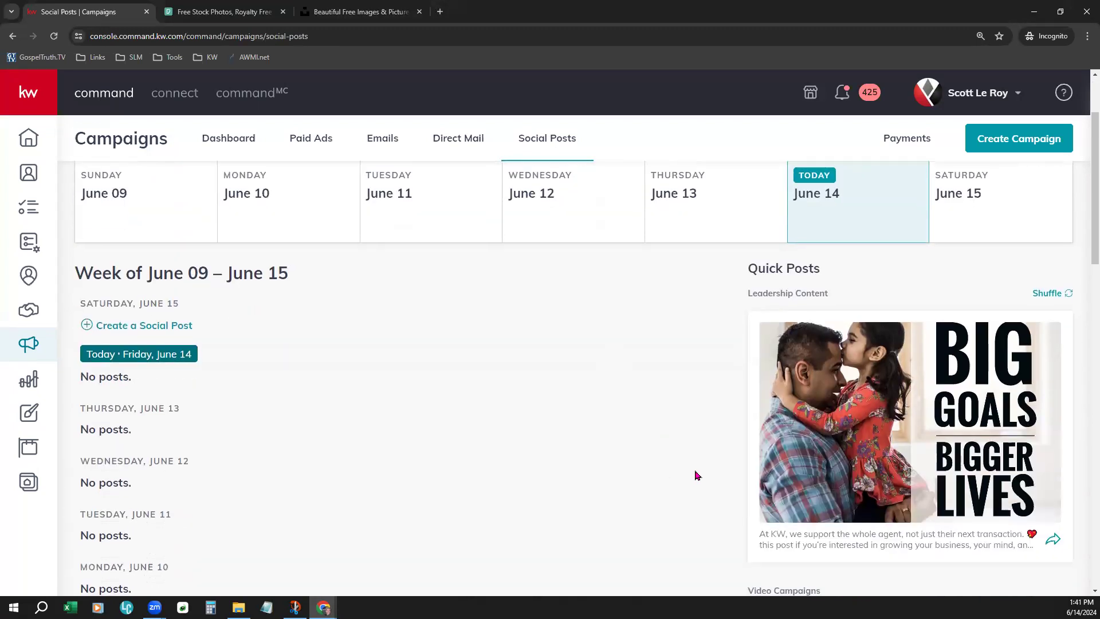
{"action": "left_click_drag", "start_coordinate": [758, 212], "coordinate": [813, 215]}
{"action": "left_click_drag", "start_coordinate": [748, 239], "coordinate": [834, 245]}
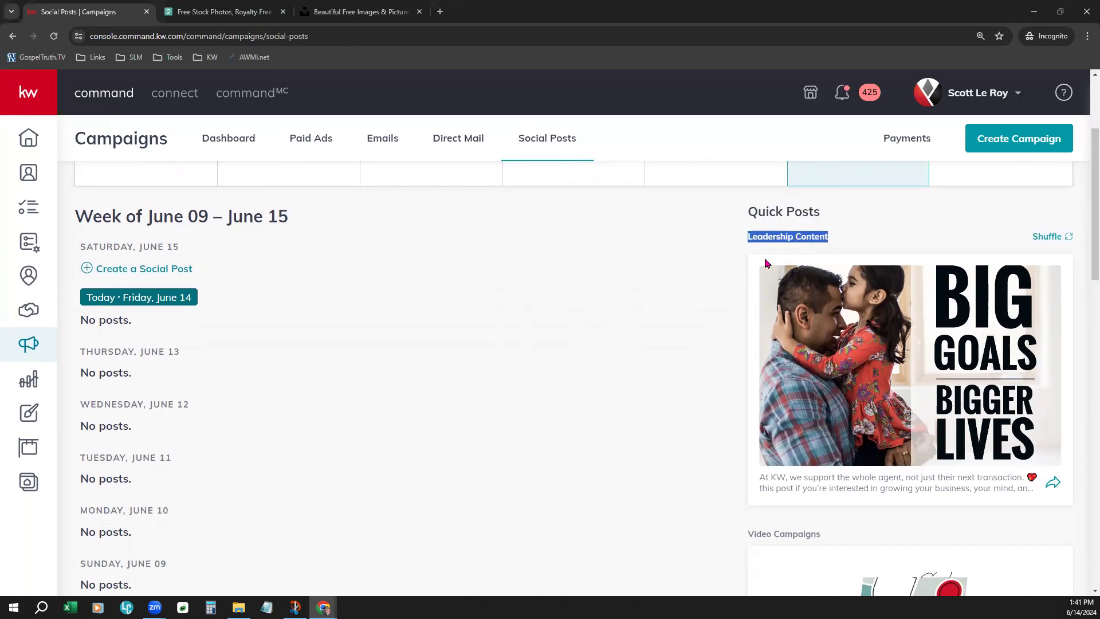
{"action": "left_click", "coordinate": [705, 306]}
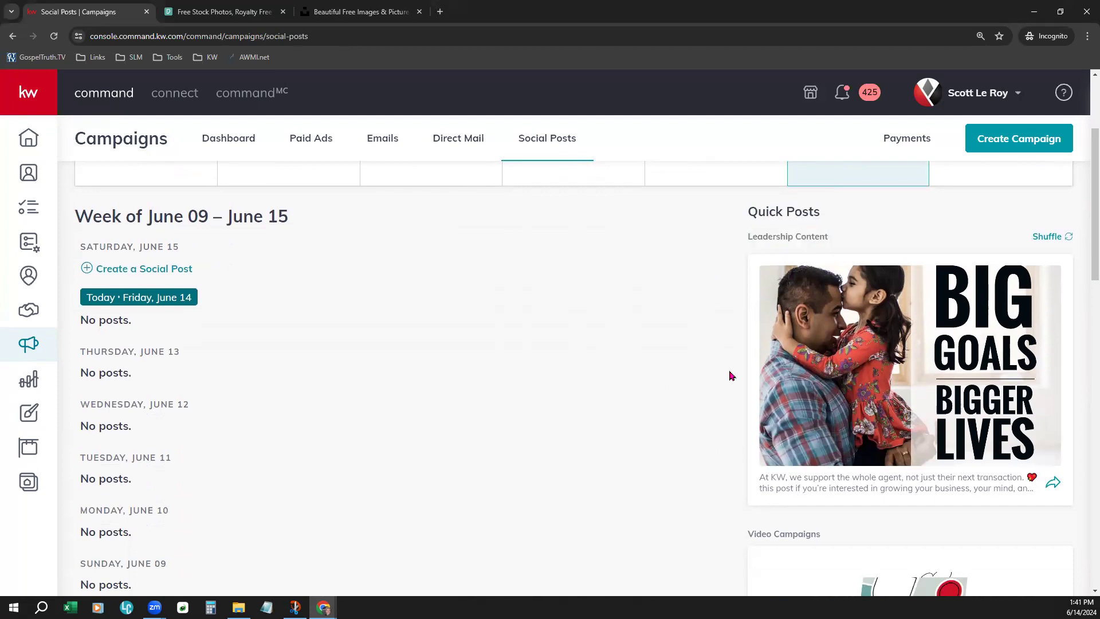
{"action": "scroll", "coordinate": [718, 401], "scroll_direction": "down", "scroll_amount": 4}
{"action": "scroll", "coordinate": [718, 401], "scroll_direction": "down", "scroll_amount": 2}
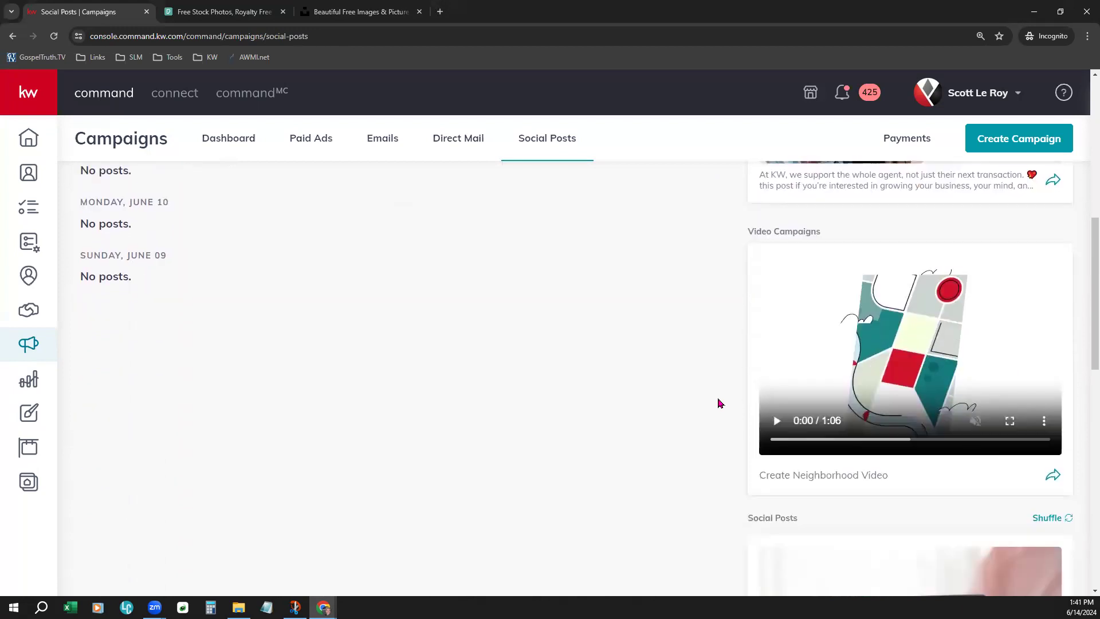
{"action": "left_click_drag", "start_coordinate": [745, 198], "coordinate": [840, 190]}
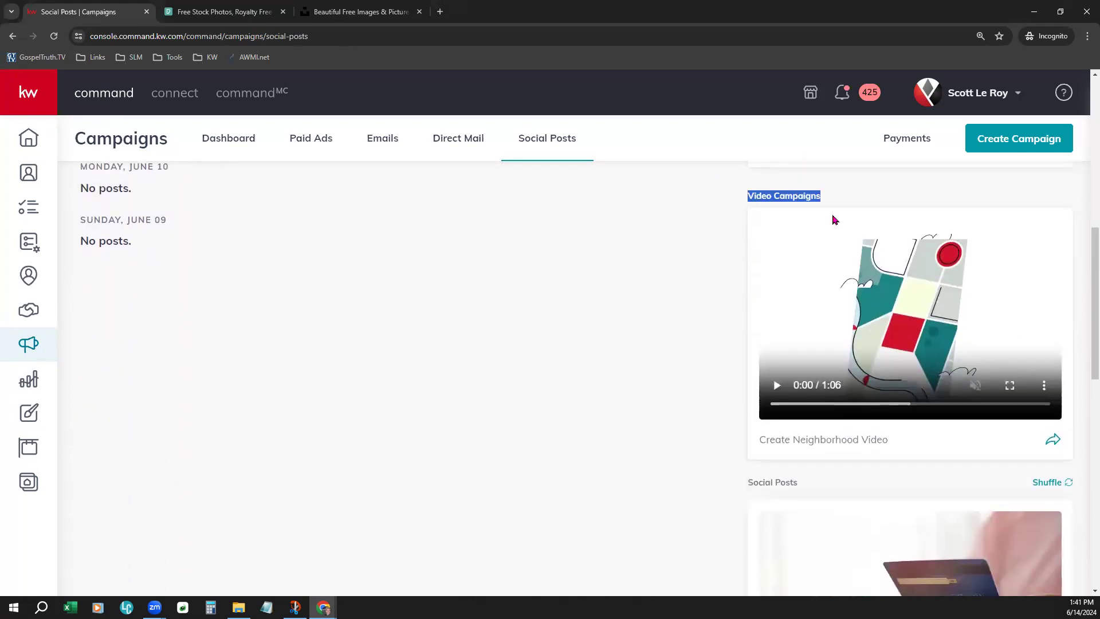
{"action": "scroll", "coordinate": [834, 472], "scroll_direction": "down", "scroll_amount": 4}
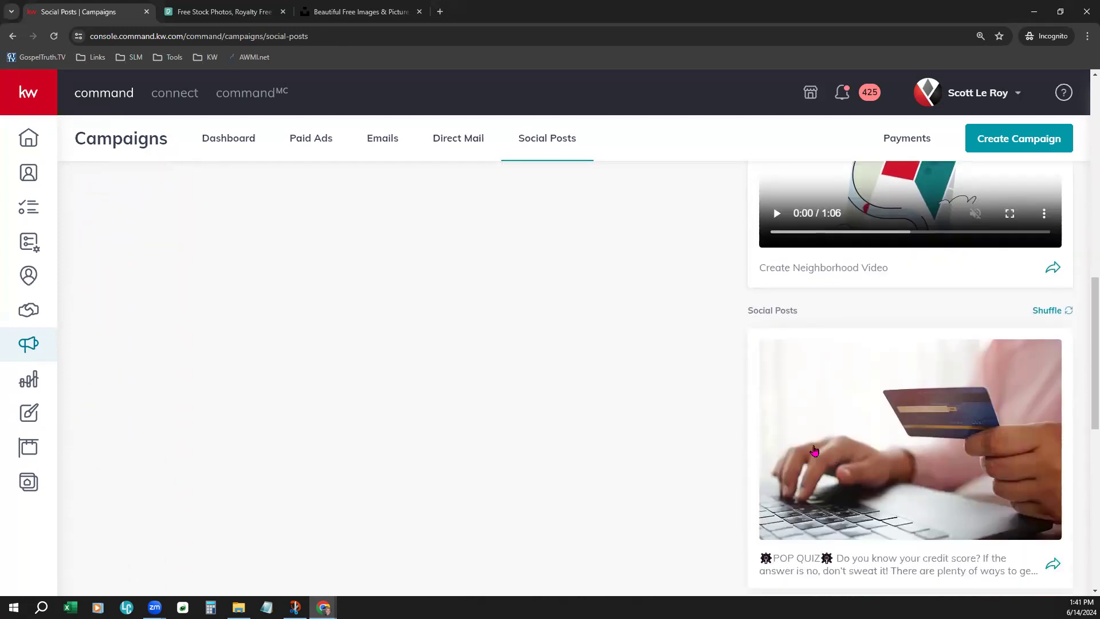
{"action": "left_click_drag", "start_coordinate": [737, 255], "coordinate": [820, 256]}
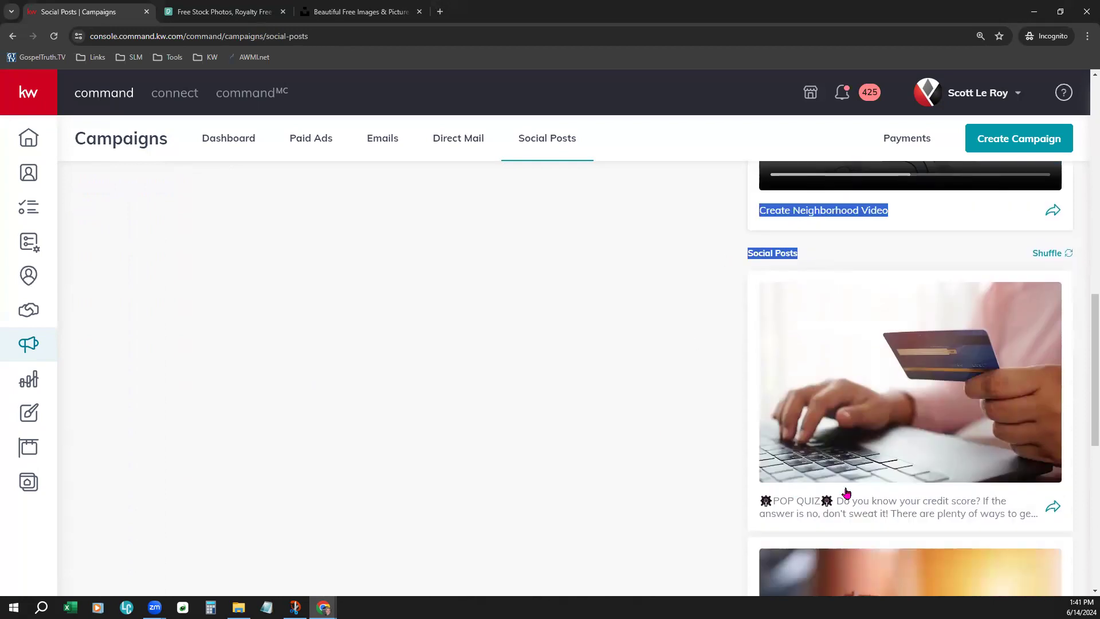
{"action": "scroll", "coordinate": [856, 480], "scroll_direction": "down", "scroll_amount": 5}
{"action": "scroll", "coordinate": [885, 477], "scroll_direction": "down", "scroll_amount": 3}
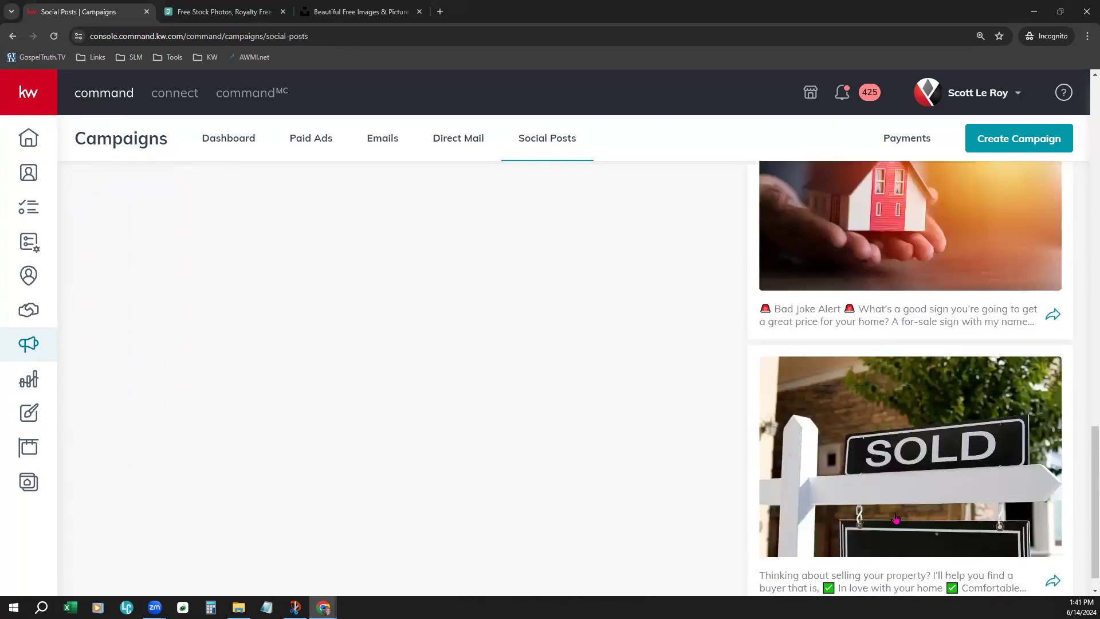
{"action": "scroll", "coordinate": [900, 514], "scroll_direction": "up", "scroll_amount": 4}
{"action": "scroll", "coordinate": [907, 507], "scroll_direction": "up", "scroll_amount": 6}
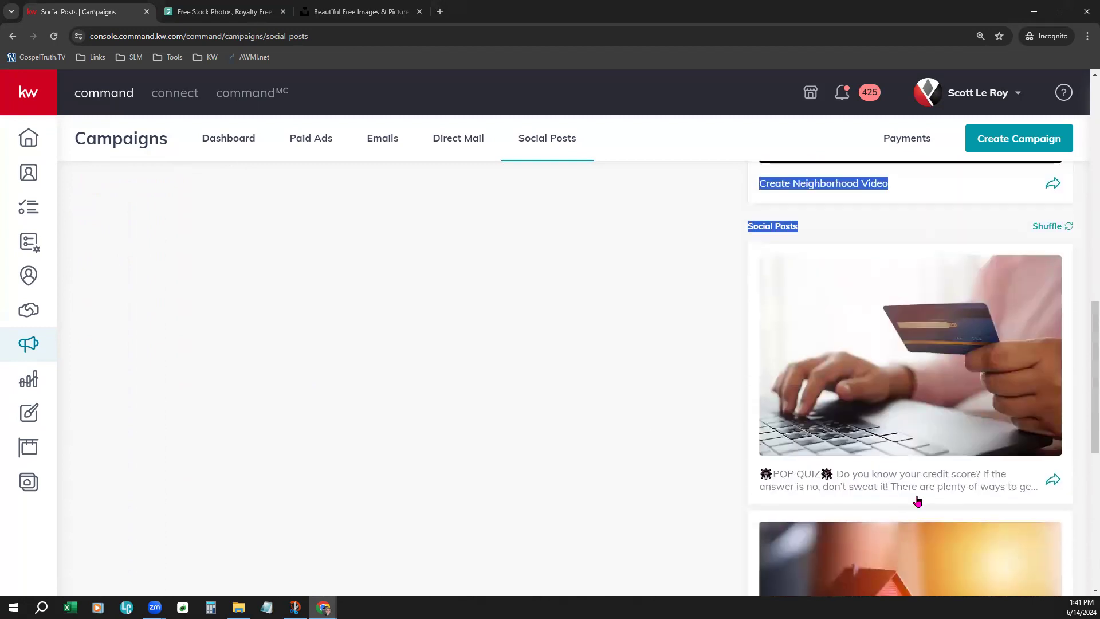
{"action": "left_click", "coordinate": [1061, 343]}
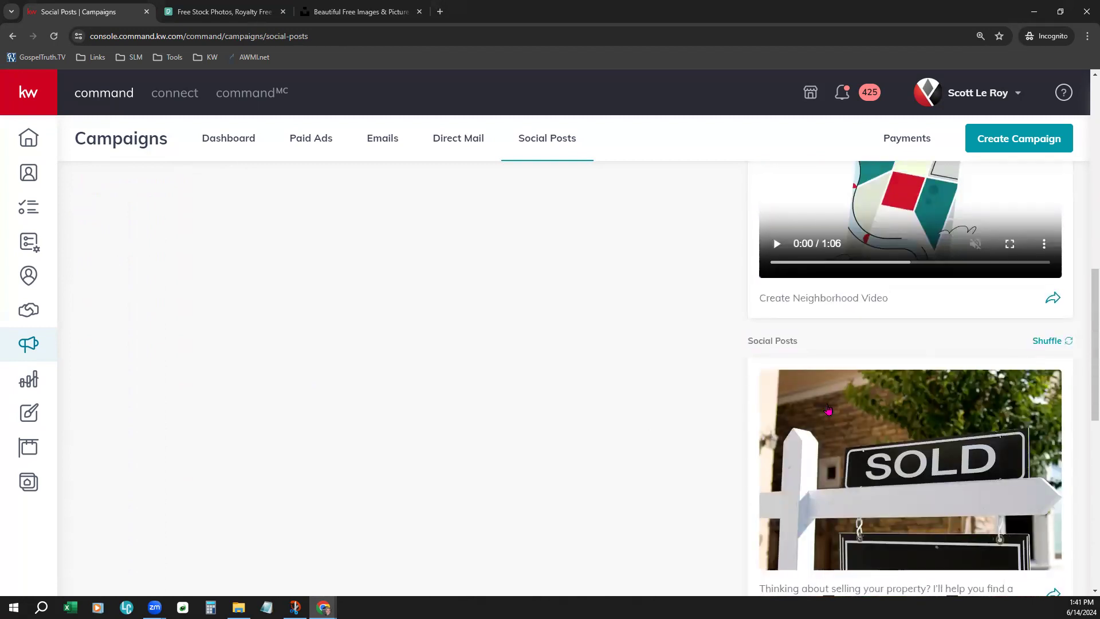
{"action": "scroll", "coordinate": [974, 484], "scroll_direction": "down", "scroll_amount": 9}
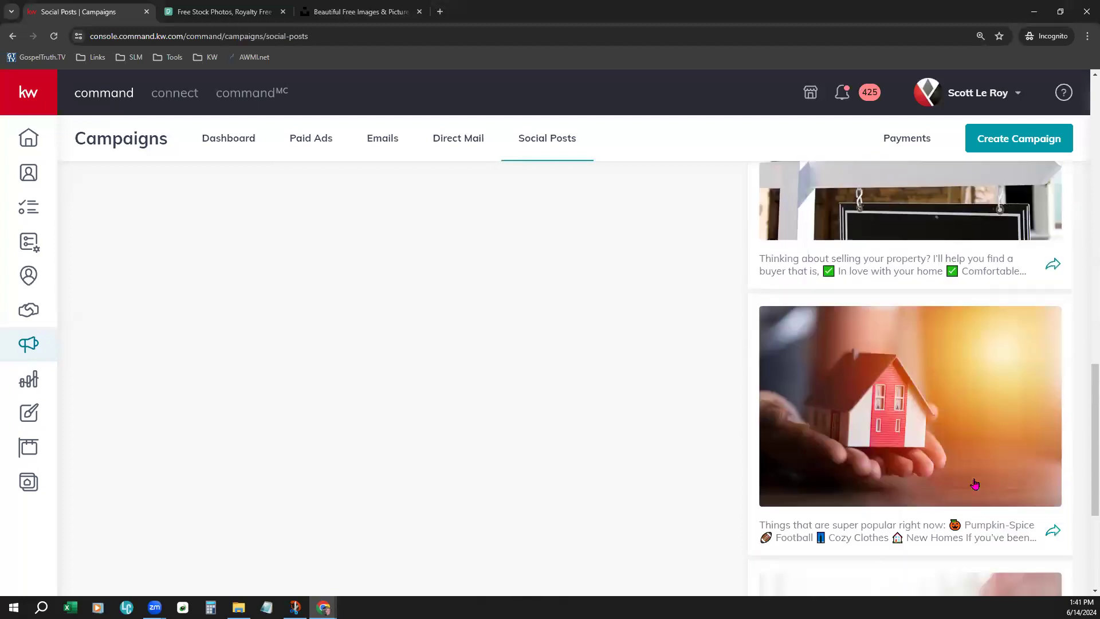
{"action": "scroll", "coordinate": [974, 484], "scroll_direction": "up", "scroll_amount": 15}
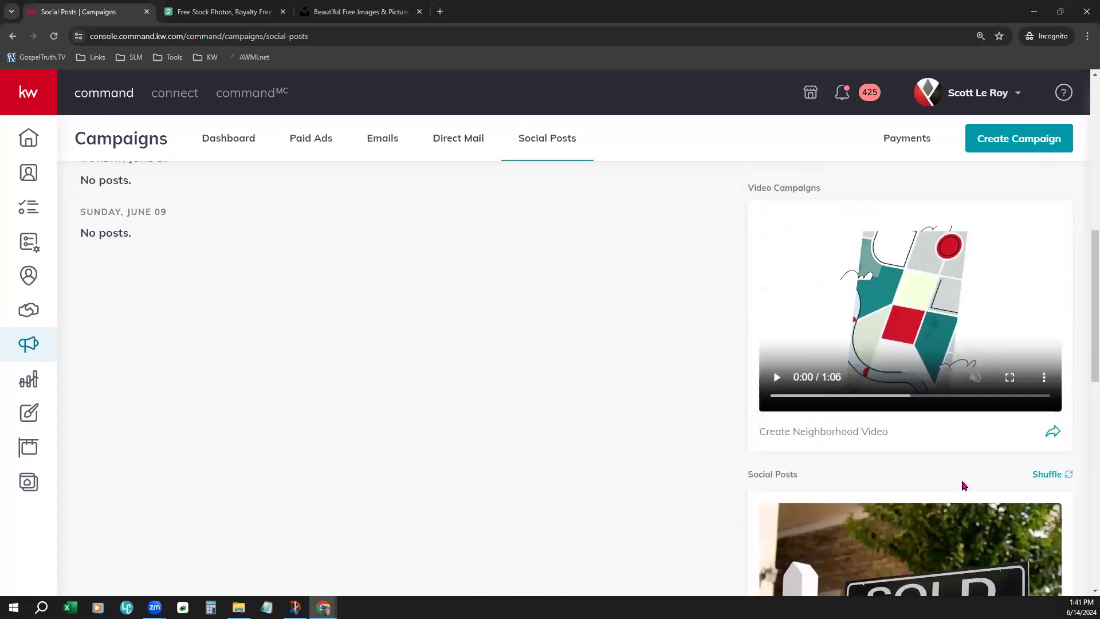
{"action": "scroll", "coordinate": [963, 471], "scroll_direction": "up", "scroll_amount": 2}
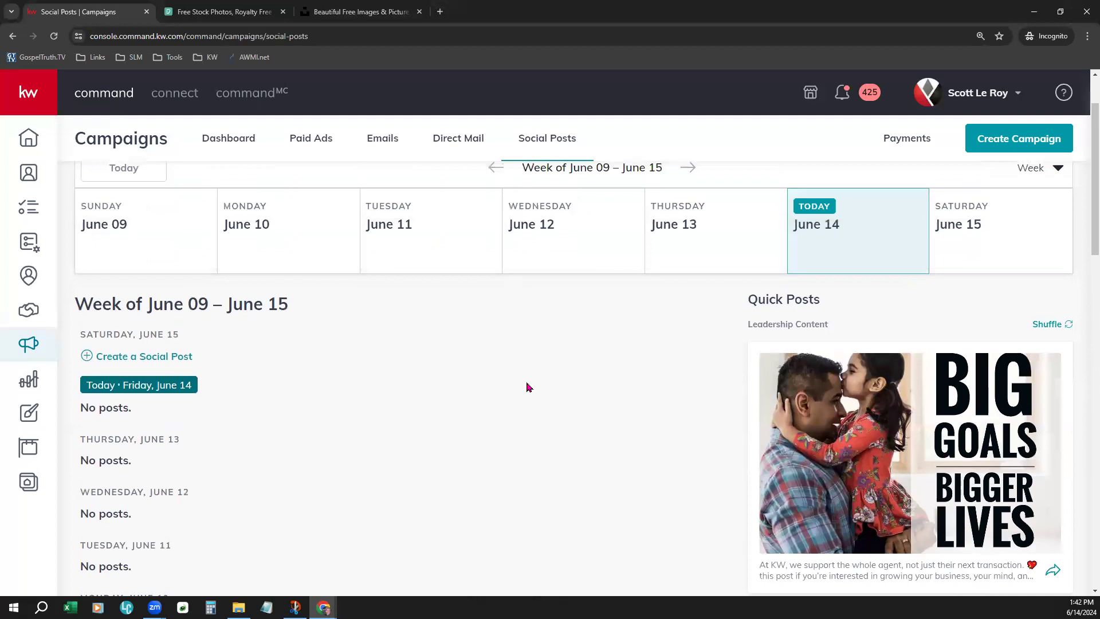
{"action": "scroll", "coordinate": [527, 387], "scroll_direction": "up", "scroll_amount": 2}
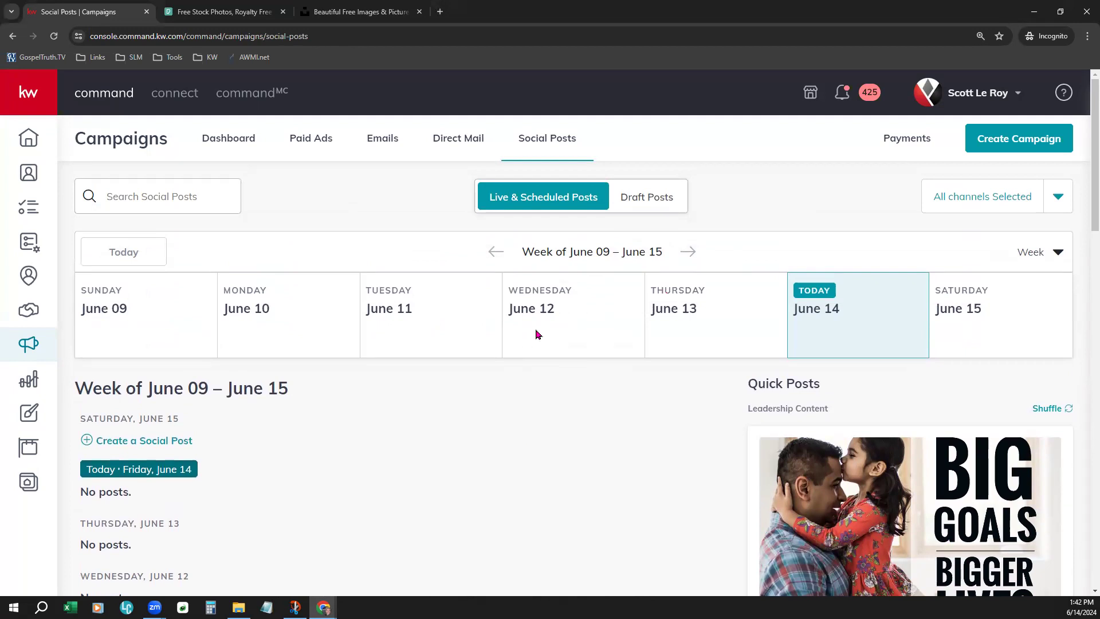
{"action": "scroll", "coordinate": [388, 535], "scroll_direction": "down", "scroll_amount": 3}
{"action": "scroll", "coordinate": [388, 535], "scroll_direction": "down", "scroll_amount": 5}
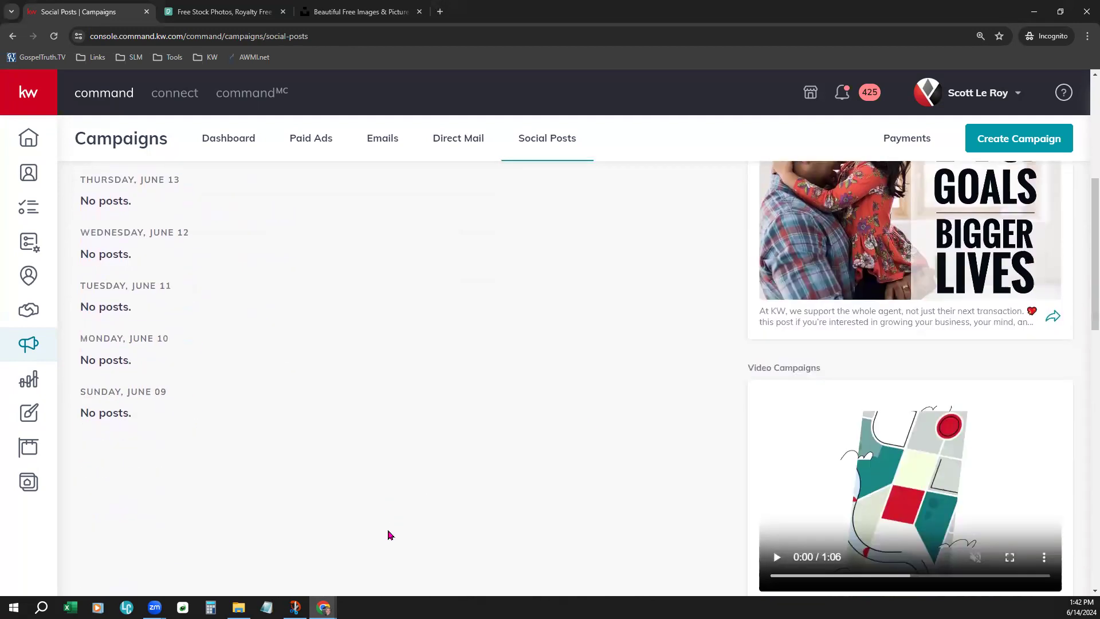
{"action": "scroll", "coordinate": [388, 535], "scroll_direction": "up", "scroll_amount": 6}
{"action": "scroll", "coordinate": [389, 535], "scroll_direction": "up", "scroll_amount": 2}
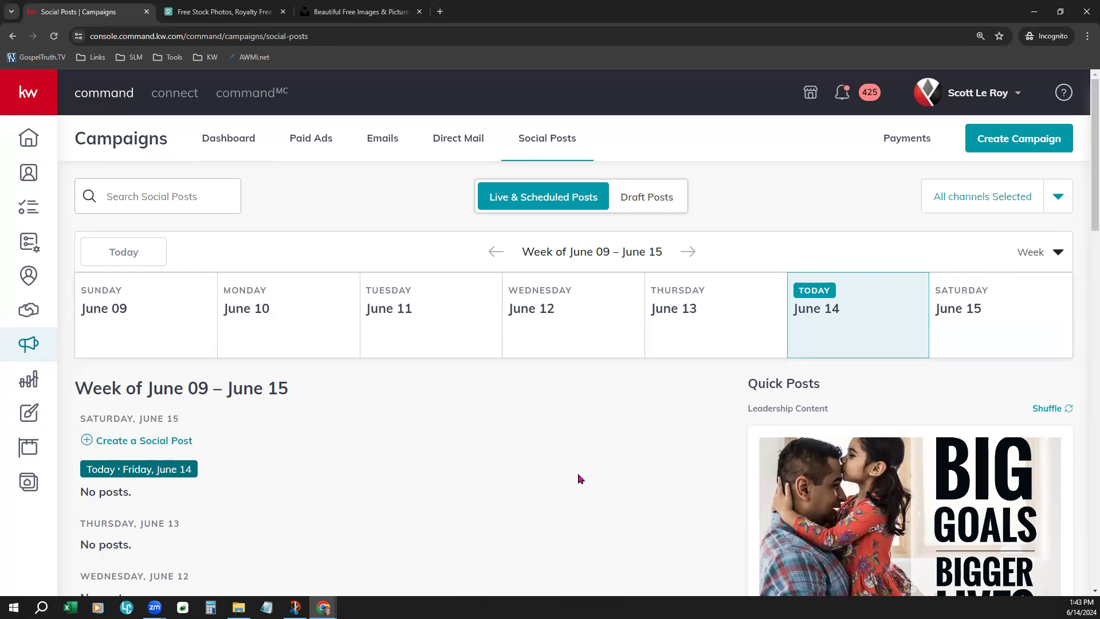
Create a new Social Post campaign and bring up its posting accounts.
{"action": "left_click", "coordinate": [1040, 141]}
{"action": "left_click", "coordinate": [473, 405]}
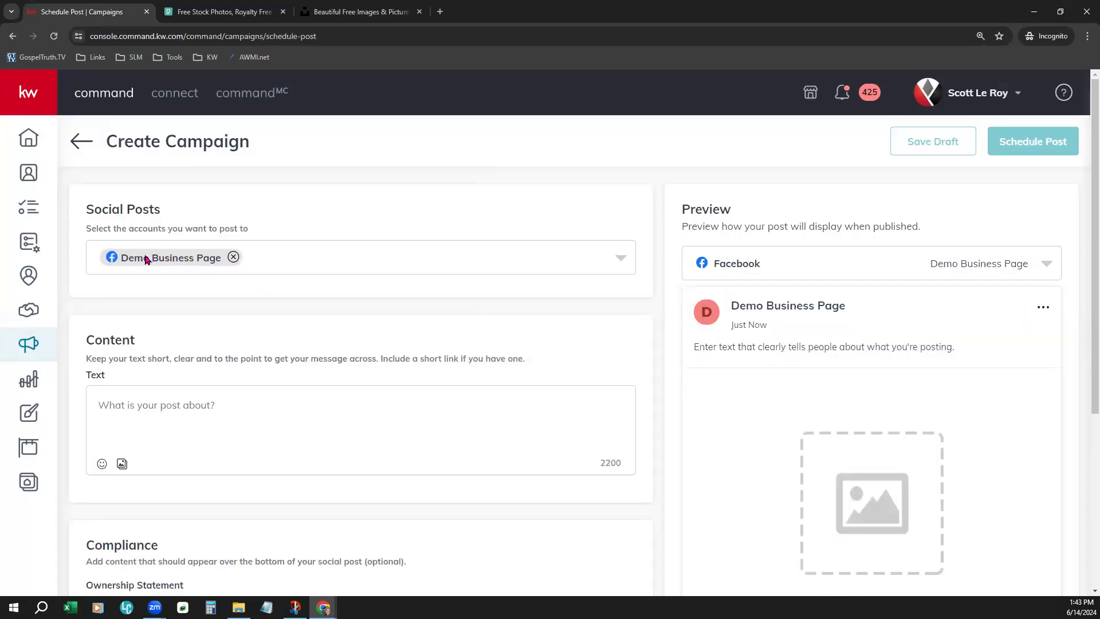
{"action": "left_click", "coordinate": [625, 258]}
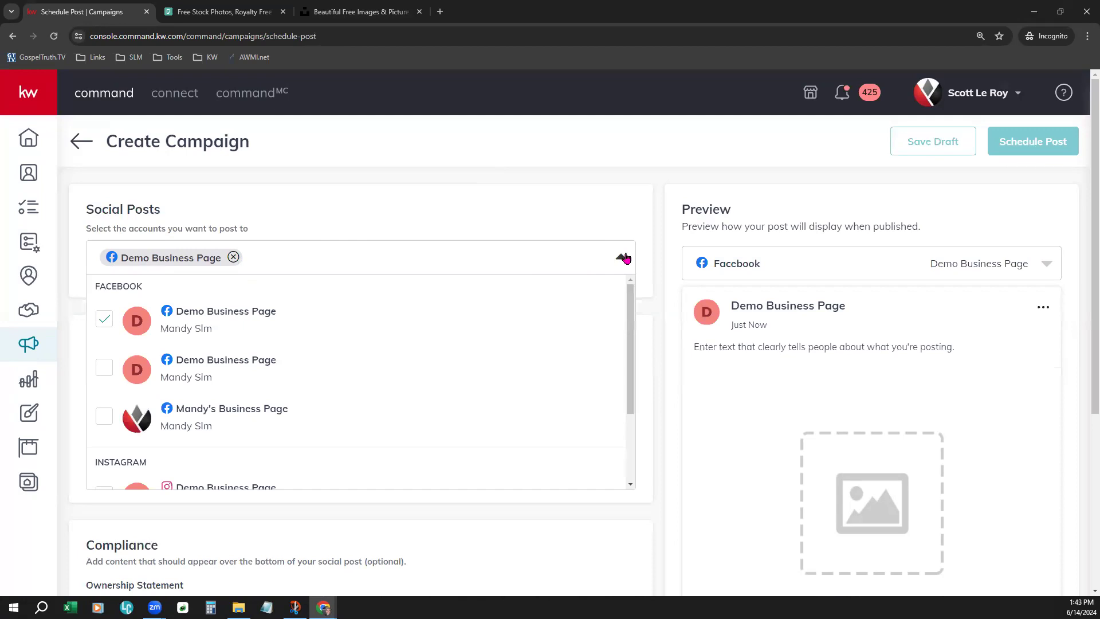
Add the Instagram Demo Business Page and the Twitter account as post destinations.
{"action": "scroll", "coordinate": [319, 339], "scroll_direction": "down", "scroll_amount": 1}
{"action": "scroll", "coordinate": [229, 347], "scroll_direction": "up", "scroll_amount": 1}
{"action": "scroll", "coordinate": [269, 378], "scroll_direction": "down", "scroll_amount": 2}
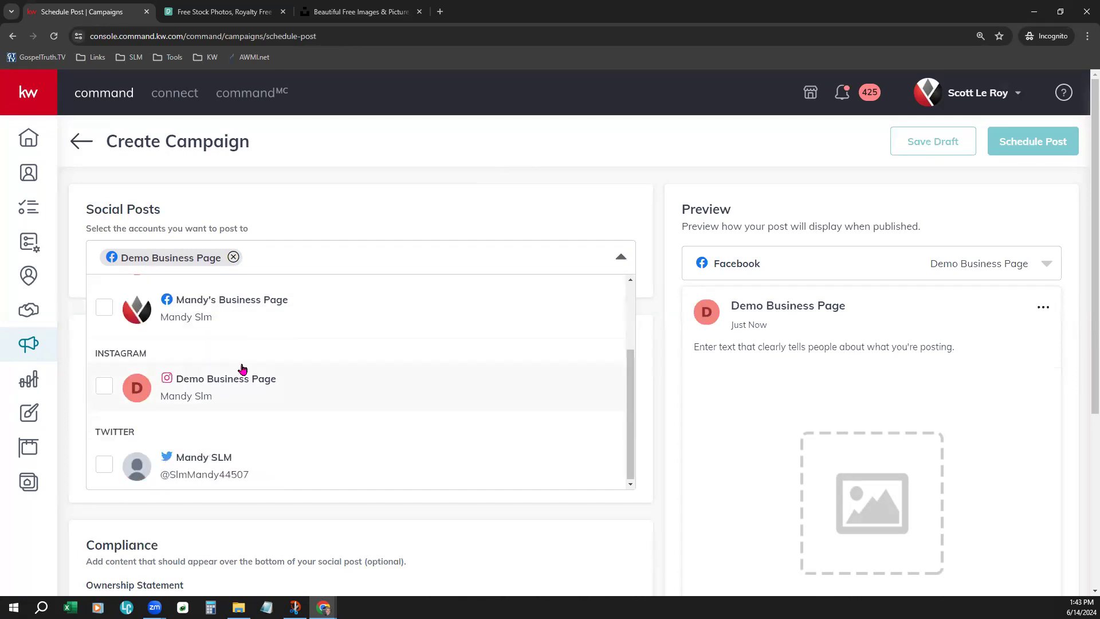
{"action": "left_click", "coordinate": [105, 386]}
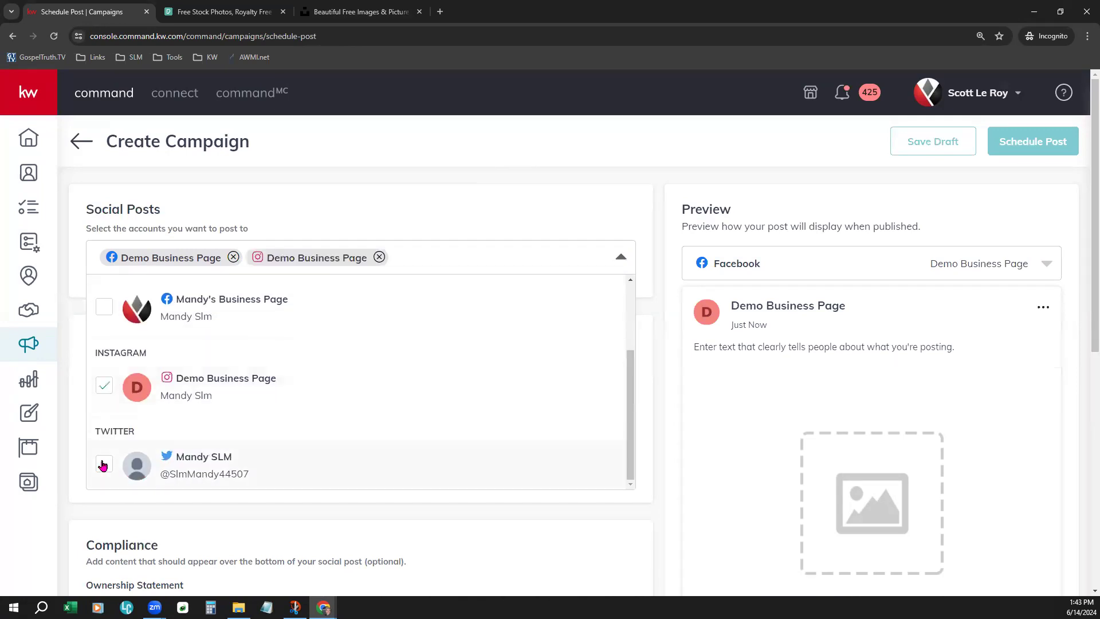
{"action": "left_click", "coordinate": [103, 465]}
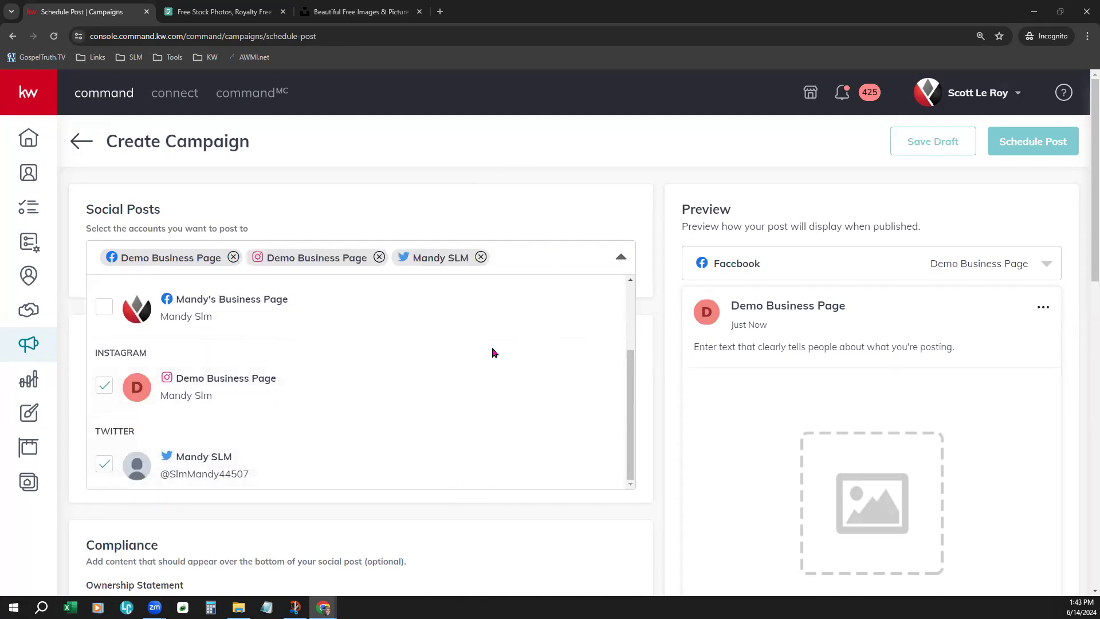
{"action": "scroll", "coordinate": [493, 350], "scroll_direction": "up", "scroll_amount": 2}
{"action": "left_click", "coordinate": [514, 195]}
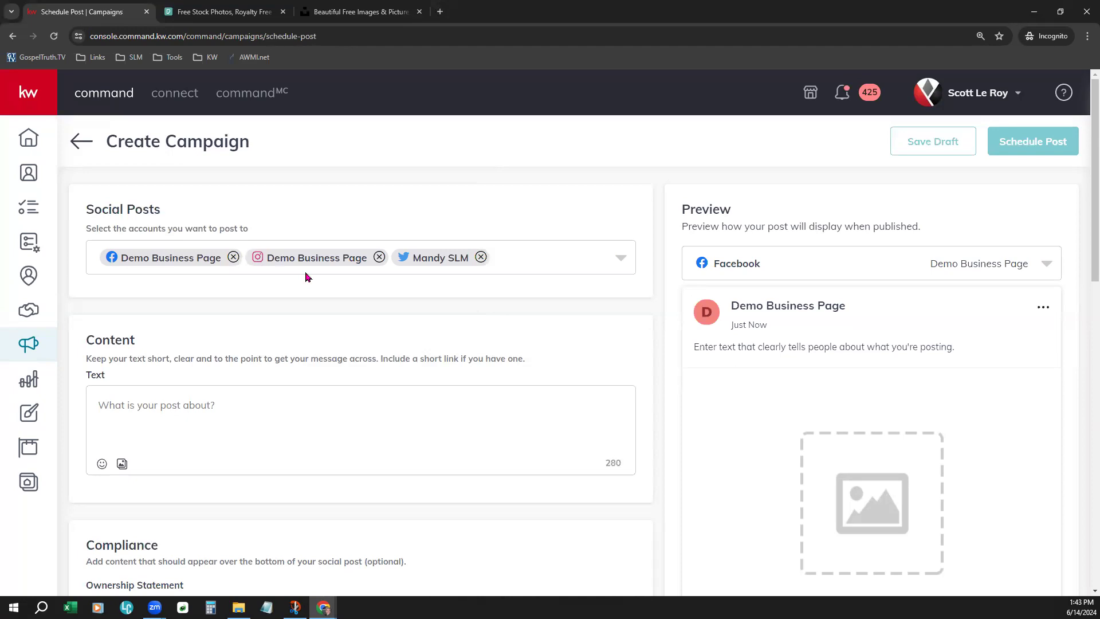
{"action": "left_click", "coordinate": [181, 407]}
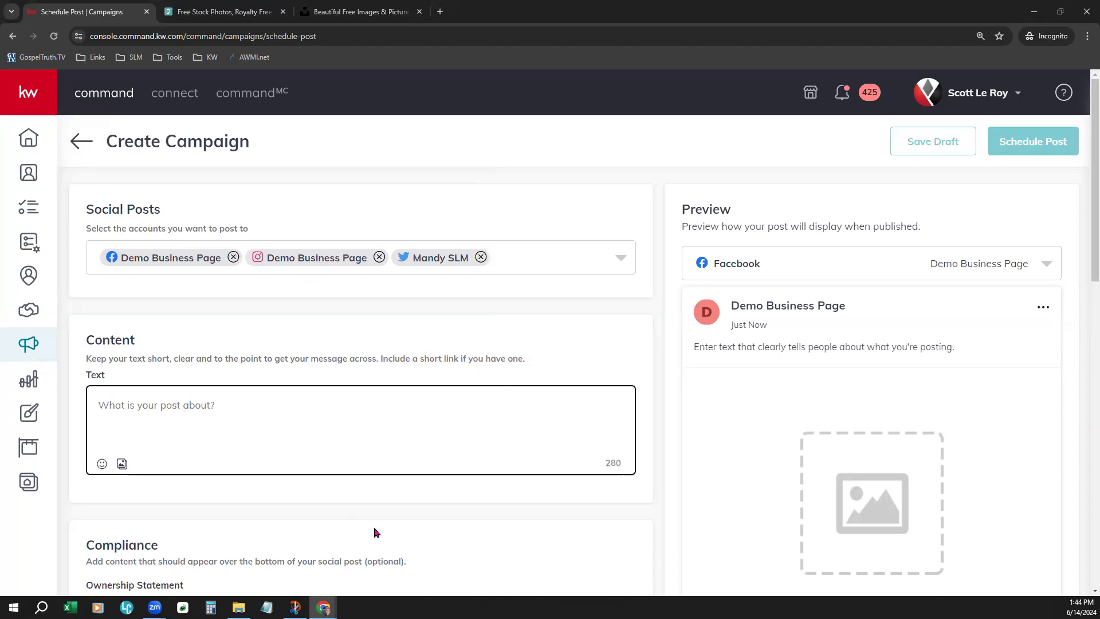
Insert the sunglasses emoji into the post text and open the Media attachment area.
{"action": "scroll", "coordinate": [376, 532], "scroll_direction": "down", "scroll_amount": 2}
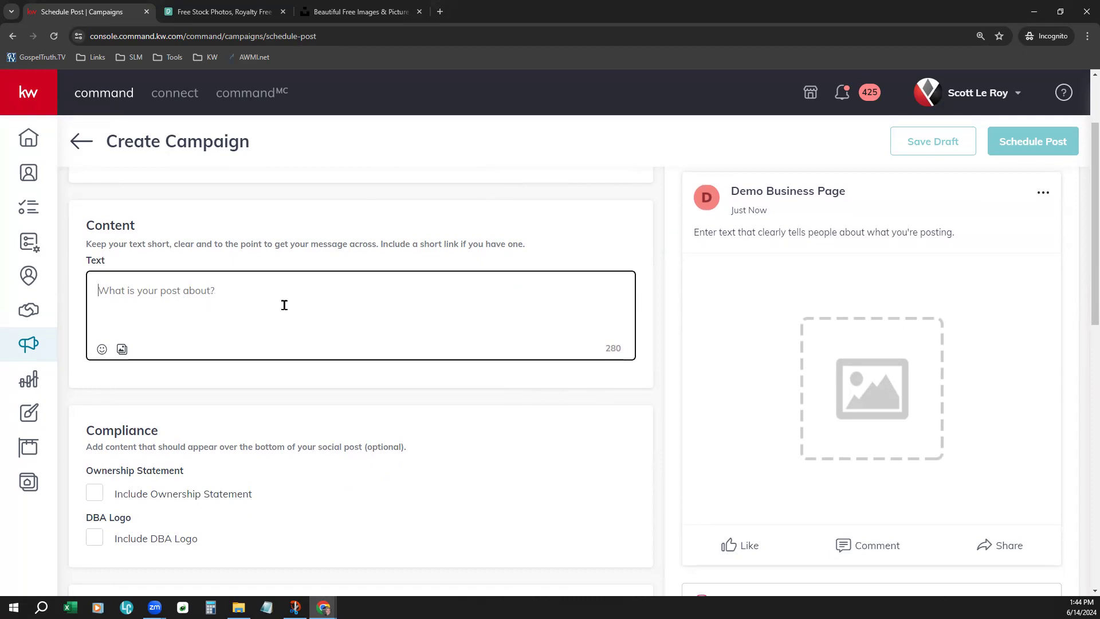
{"action": "left_click", "coordinate": [102, 350]}
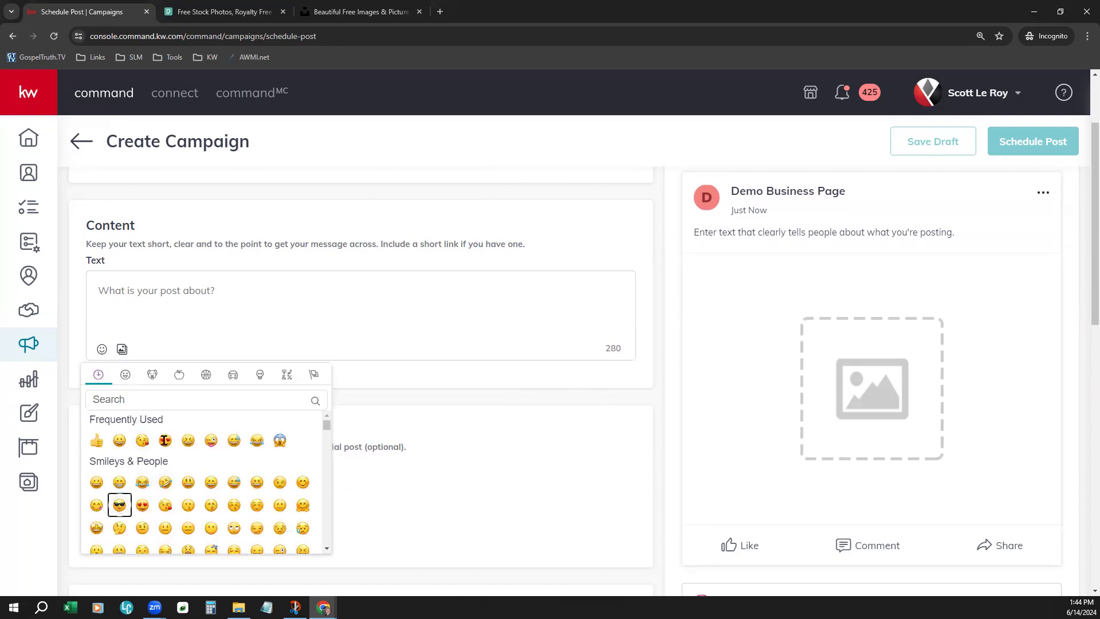
{"action": "left_click", "coordinate": [119, 505]}
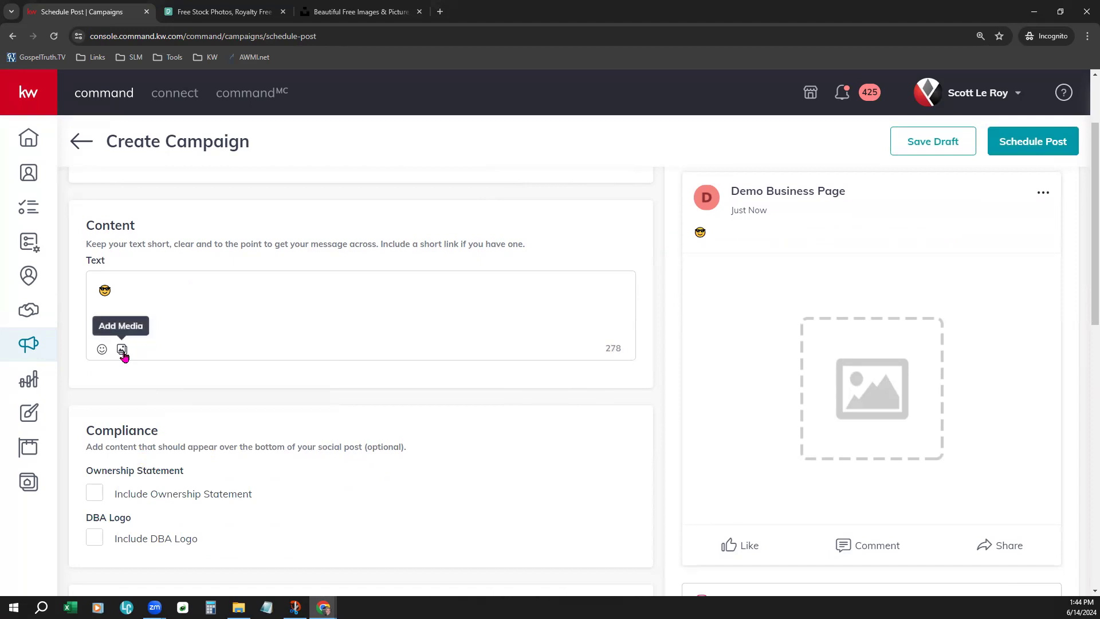
{"action": "left_click", "coordinate": [122, 350]}
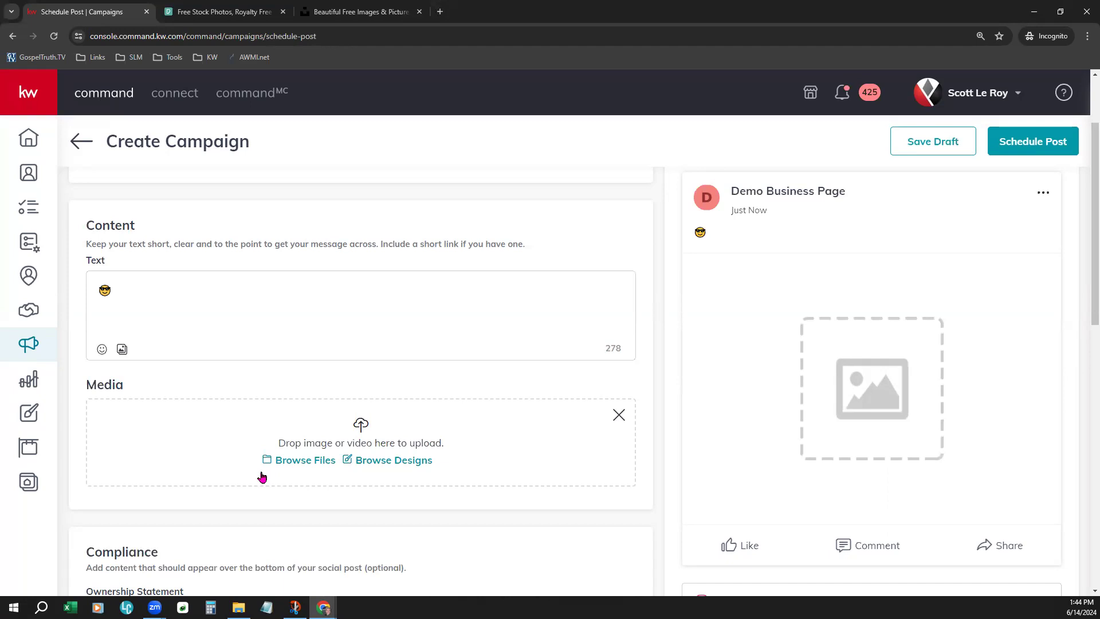
Attach the FathersDay-02_Sq design, cropped to Square (1:1).
{"action": "left_click", "coordinate": [410, 464]}
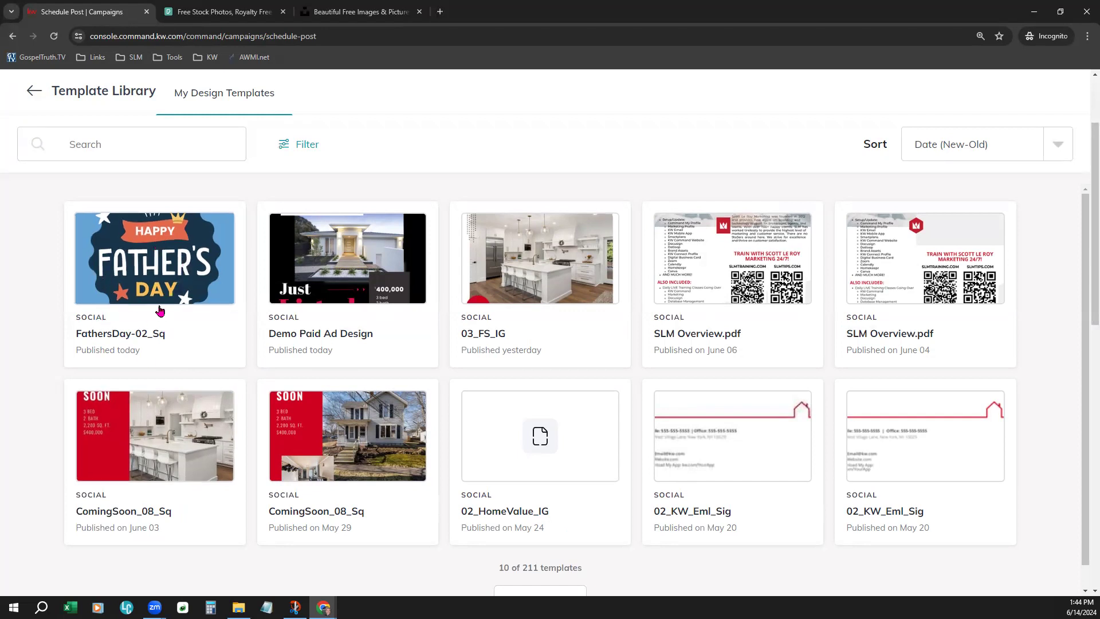
{"action": "left_click", "coordinate": [159, 287]}
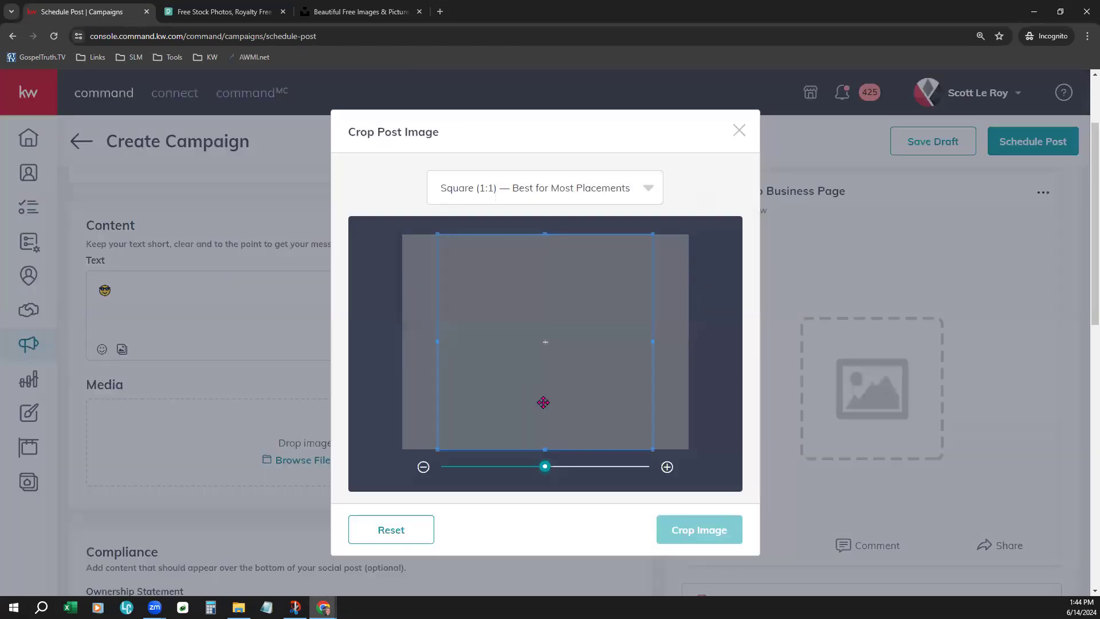
{"action": "left_click", "coordinate": [635, 202]}
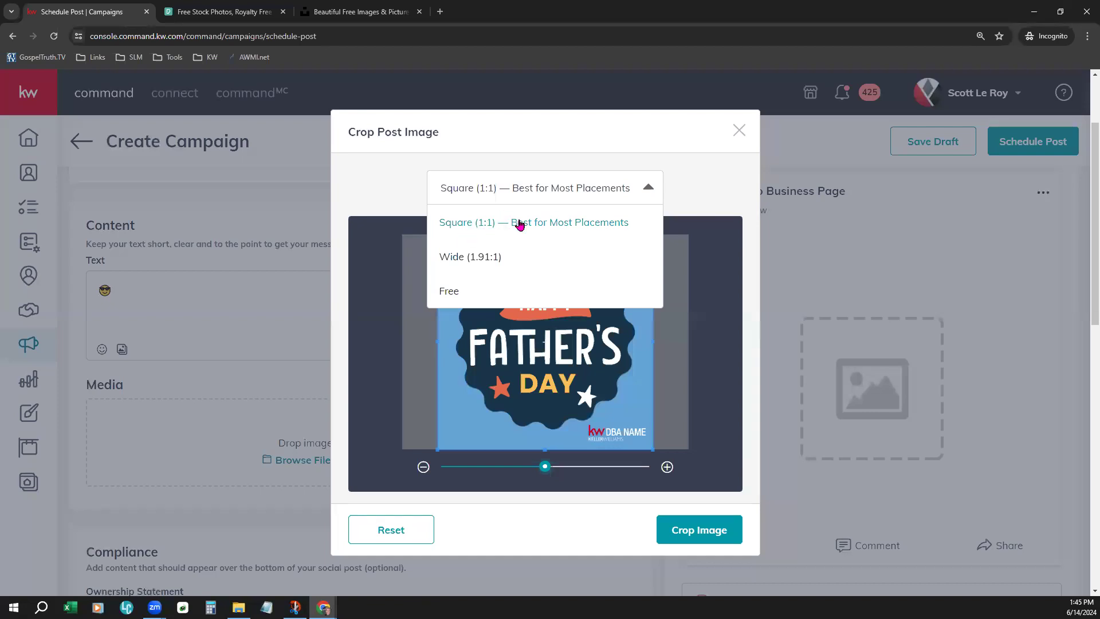
{"action": "left_click", "coordinate": [548, 229]}
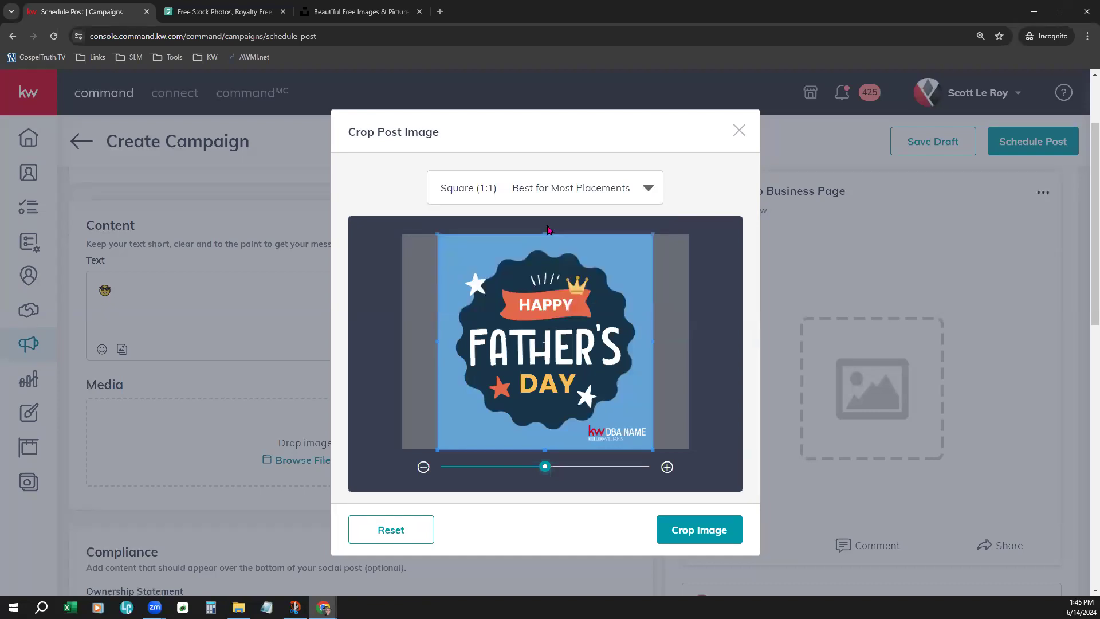
{"action": "left_click", "coordinate": [715, 536]}
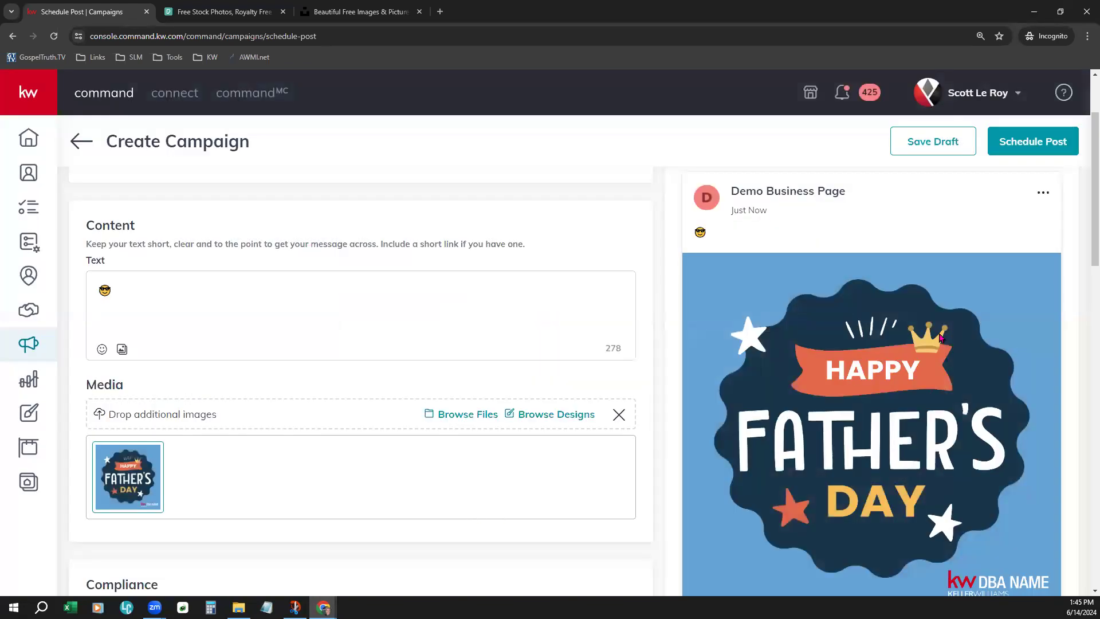
{"action": "scroll", "coordinate": [782, 204], "scroll_direction": "down", "scroll_amount": 1}
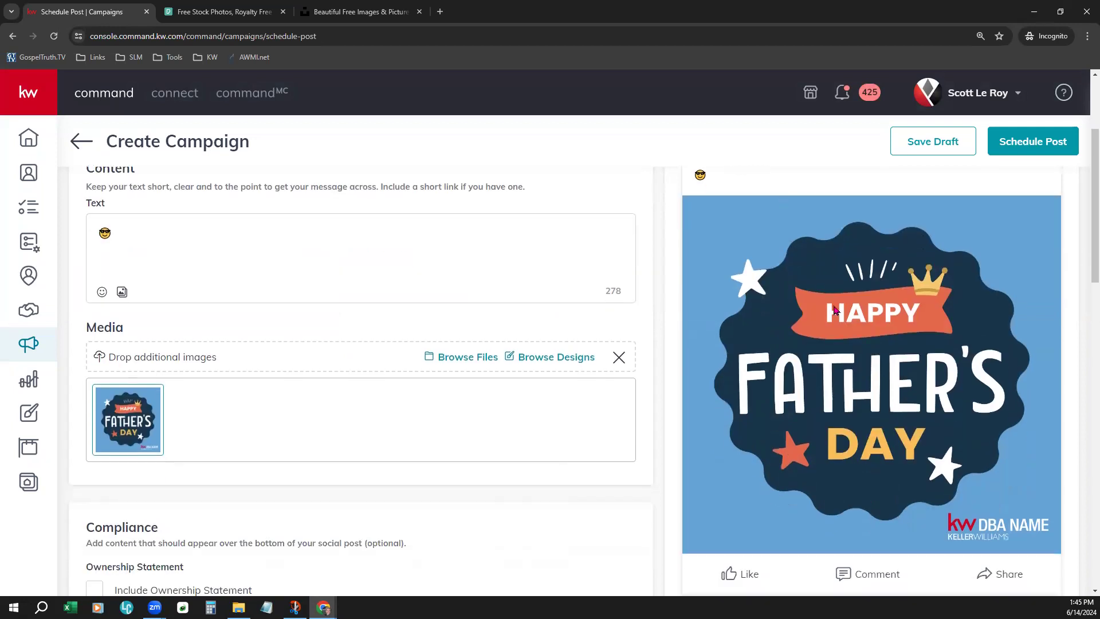
{"action": "scroll", "coordinate": [833, 310], "scroll_direction": "up", "scroll_amount": 2}
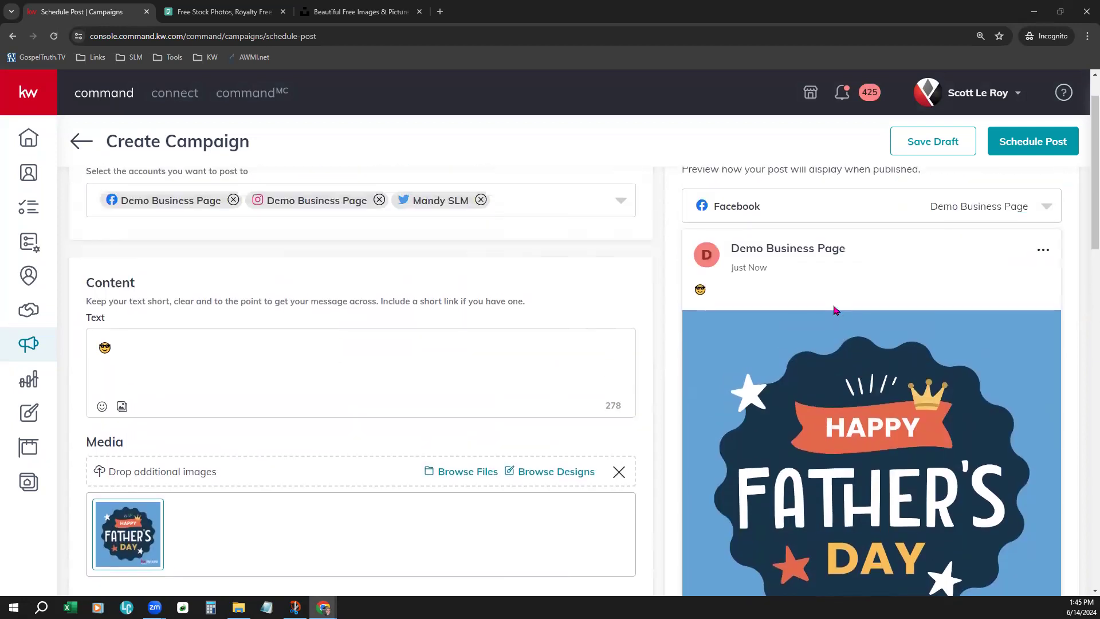
Check which Facebook page the post preview uses, then review the preview.
{"action": "left_click", "coordinate": [985, 211]}
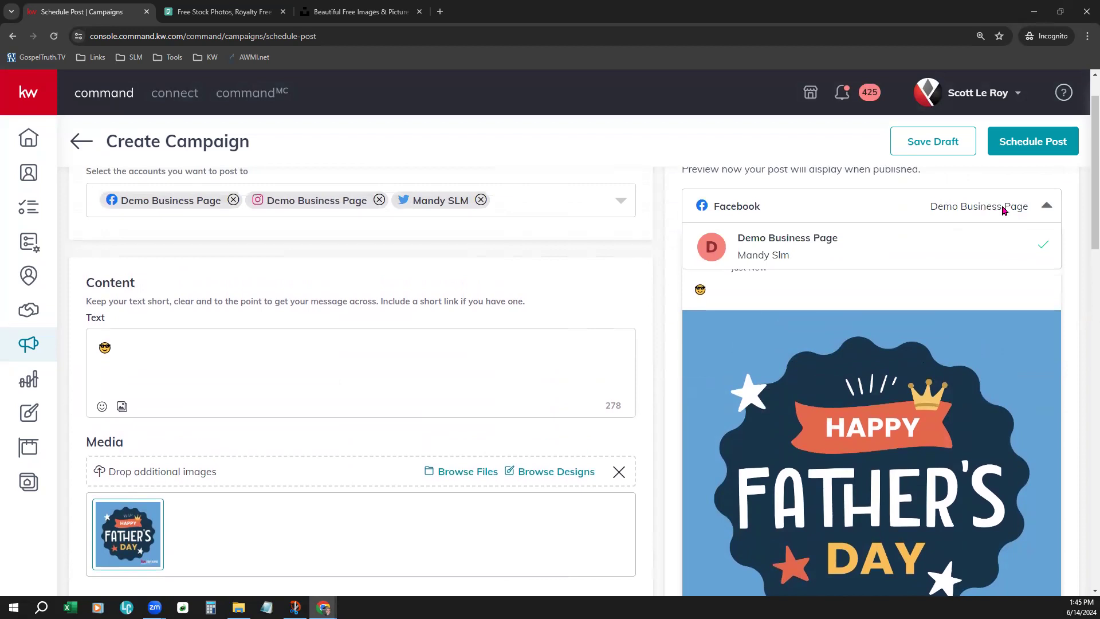
{"action": "scroll", "coordinate": [997, 262], "scroll_direction": "down", "scroll_amount": 1}
{"action": "scroll", "coordinate": [991, 262], "scroll_direction": "up", "scroll_amount": 2}
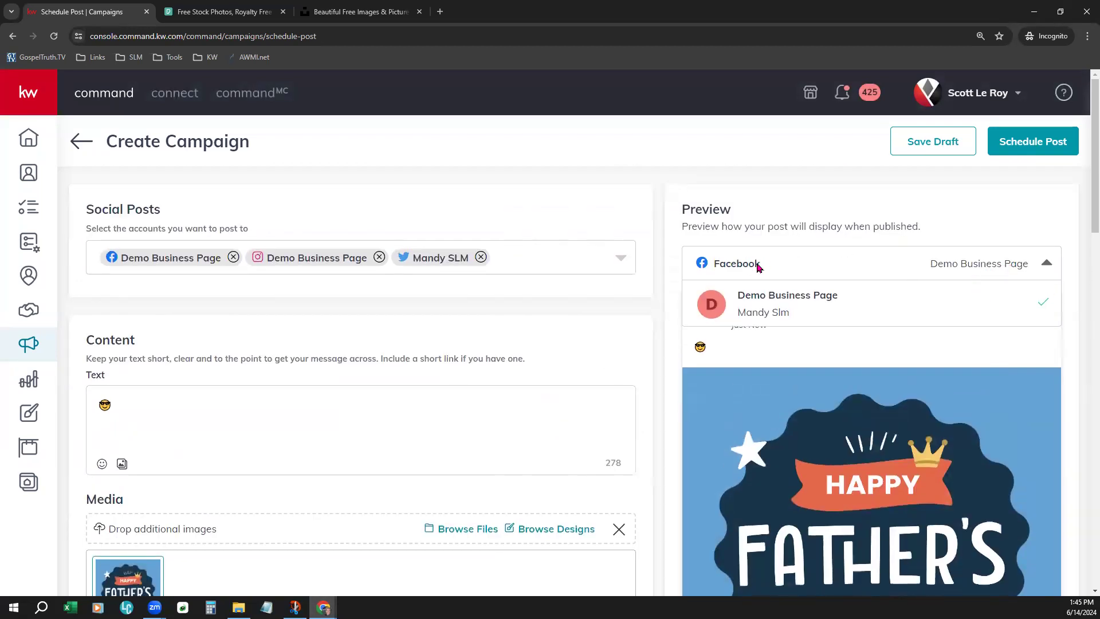
{"action": "left_click", "coordinate": [861, 209]}
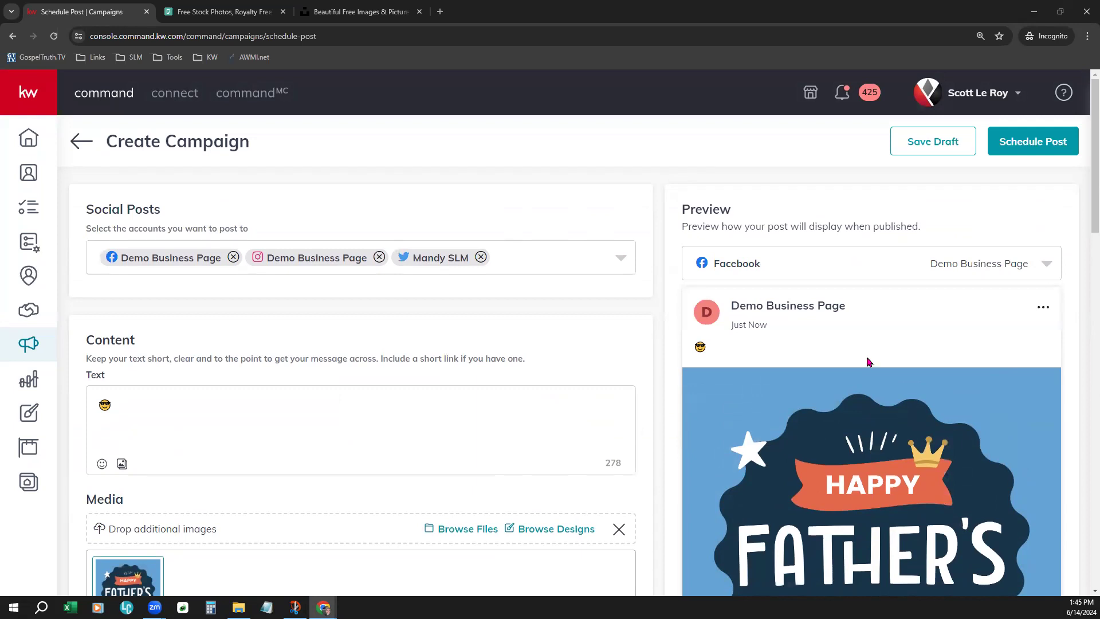
{"action": "scroll", "coordinate": [867, 361], "scroll_direction": "down", "scroll_amount": 3}
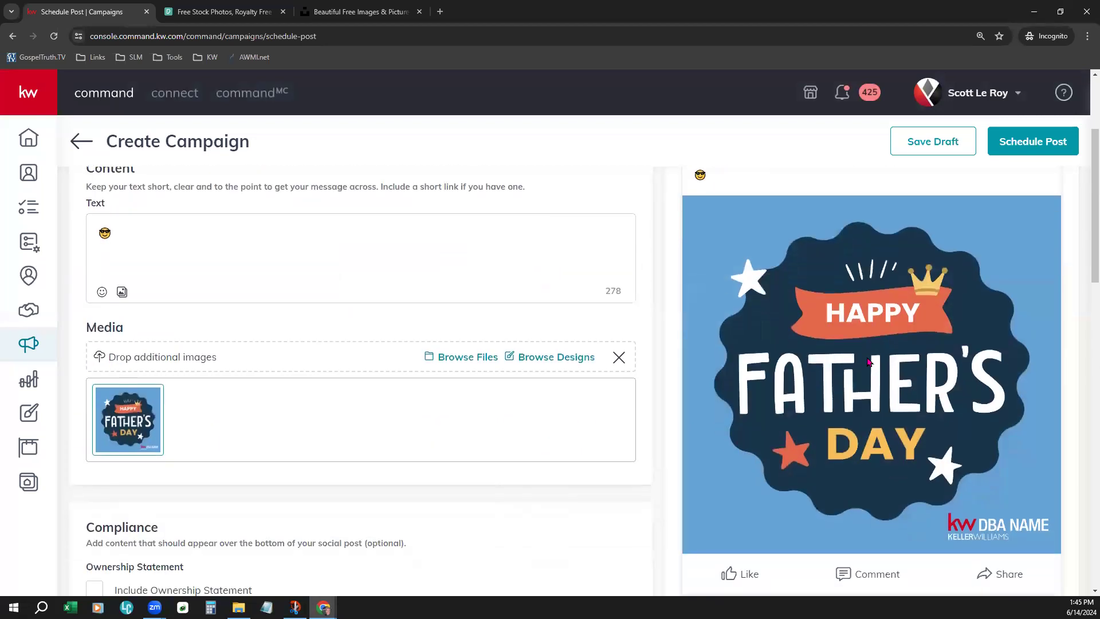
{"action": "scroll", "coordinate": [868, 362], "scroll_direction": "down", "scroll_amount": 1}
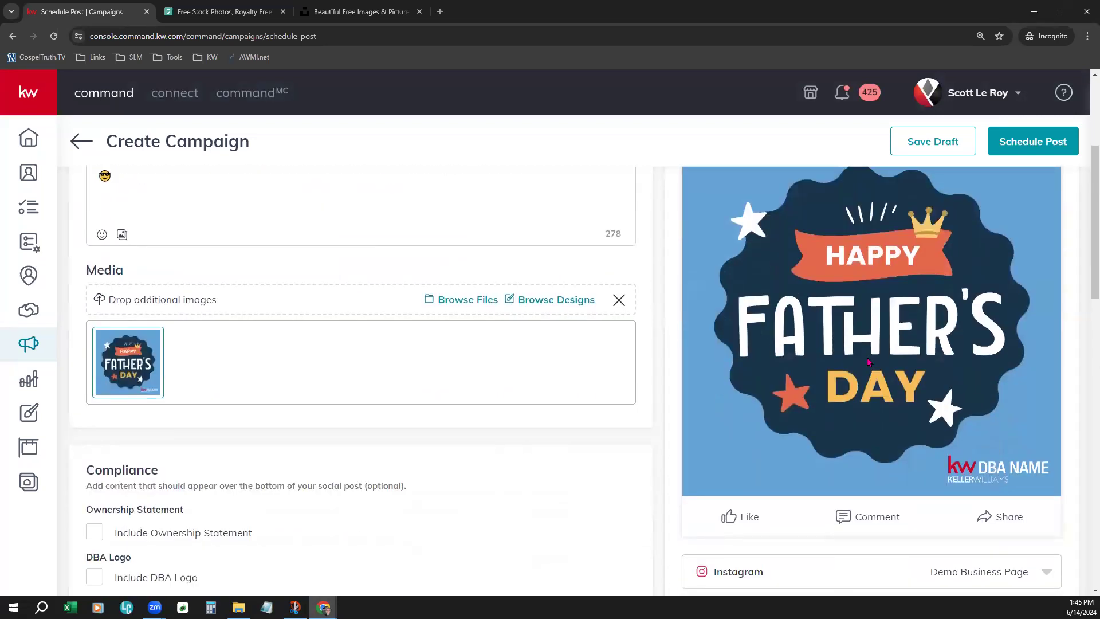
{"action": "scroll", "coordinate": [868, 361], "scroll_direction": "down", "scroll_amount": 2}
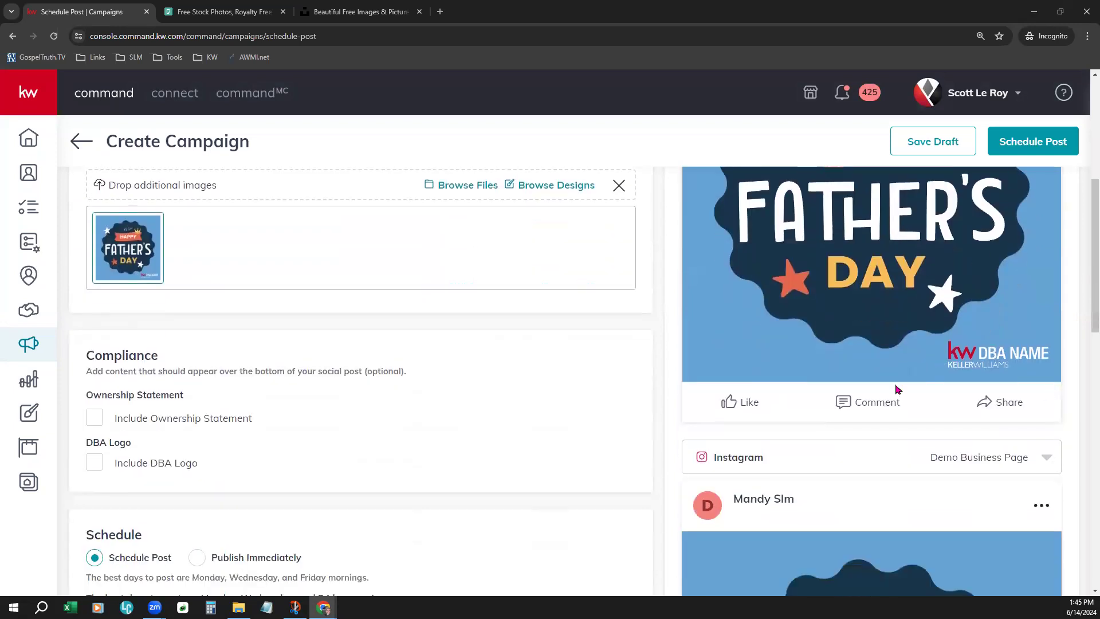
{"action": "scroll", "coordinate": [942, 469], "scroll_direction": "down", "scroll_amount": 2}
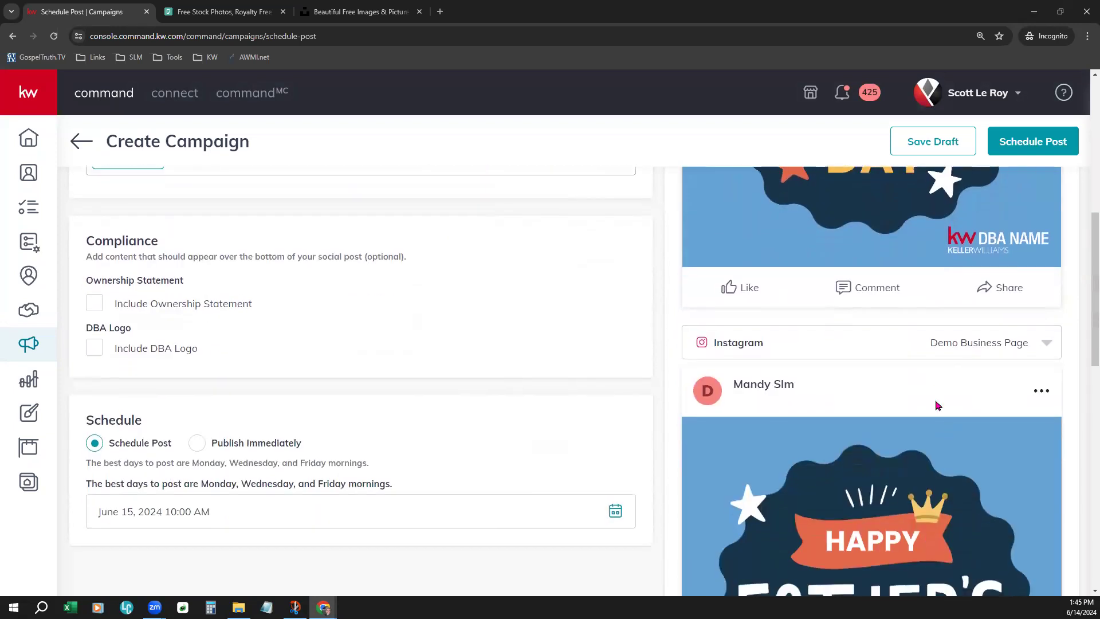
{"action": "left_click", "coordinate": [1001, 344]}
{"action": "left_click", "coordinate": [968, 332]}
{"action": "scroll", "coordinate": [982, 393], "scroll_direction": "down", "scroll_amount": 6}
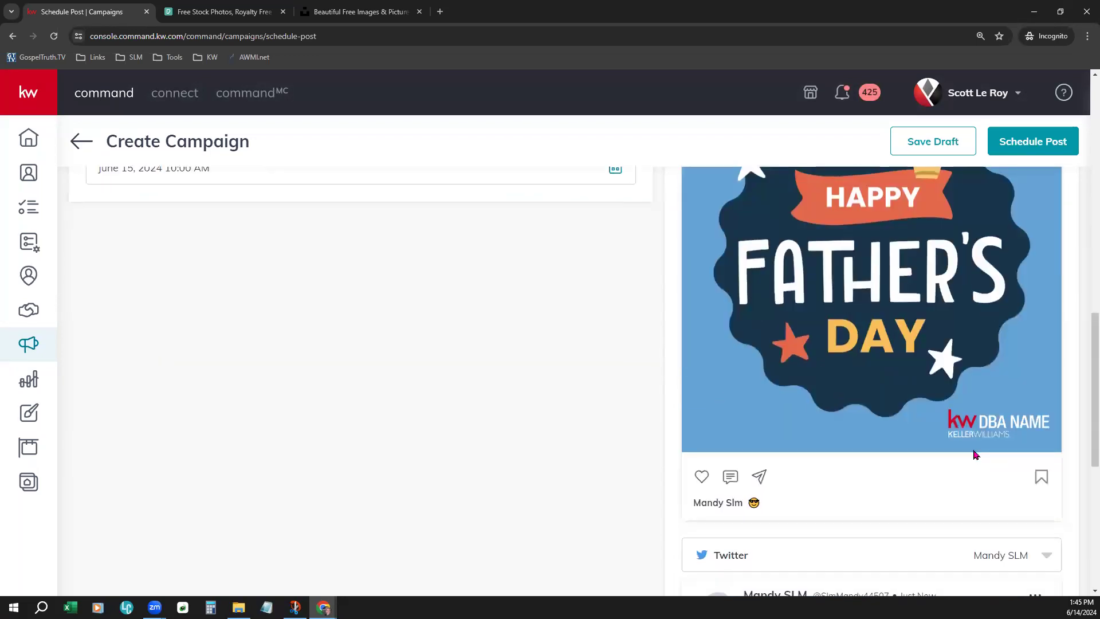
{"action": "scroll", "coordinate": [976, 454], "scroll_direction": "down", "scroll_amount": 4}
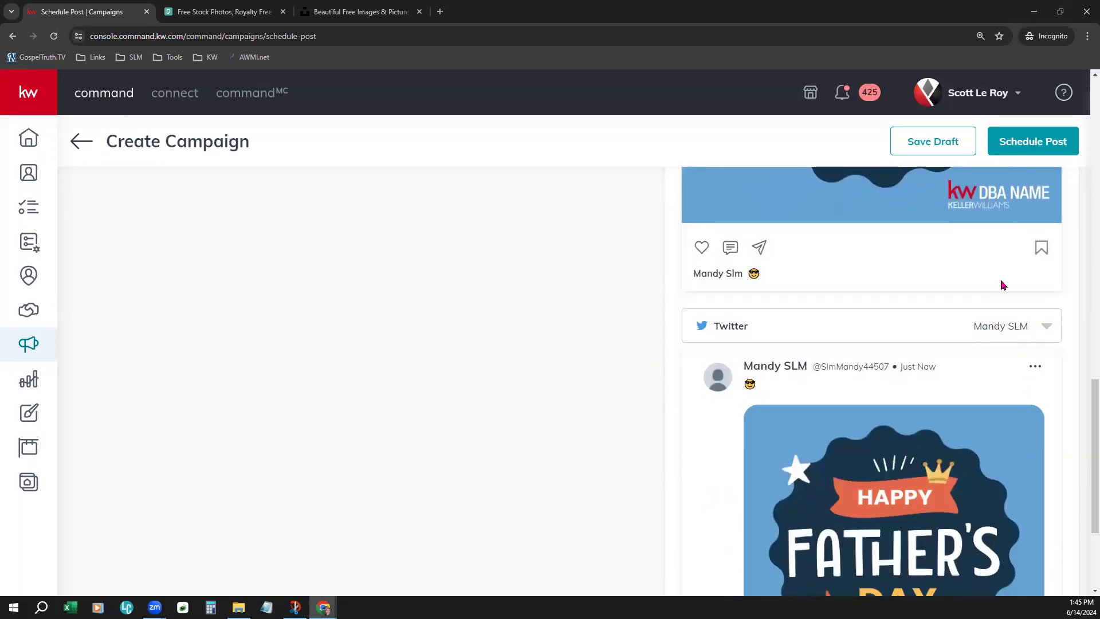
{"action": "scroll", "coordinate": [942, 319], "scroll_direction": "up", "scroll_amount": 10}
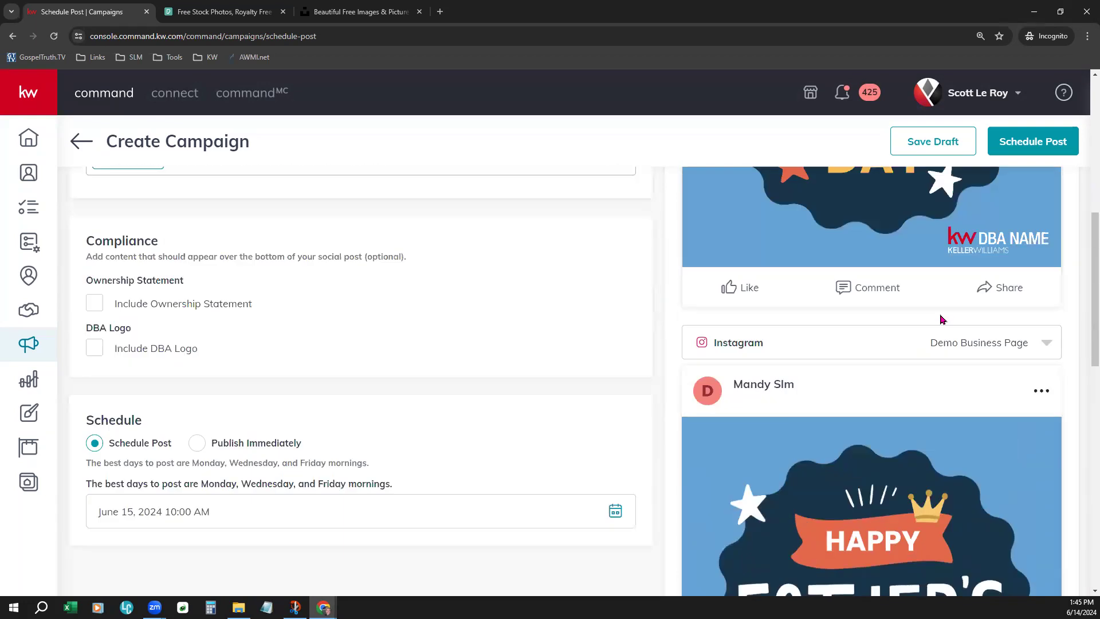
{"action": "scroll", "coordinate": [917, 401], "scroll_direction": "up", "scroll_amount": 1}
{"action": "scroll", "coordinate": [868, 263], "scroll_direction": "down", "scroll_amount": 3}
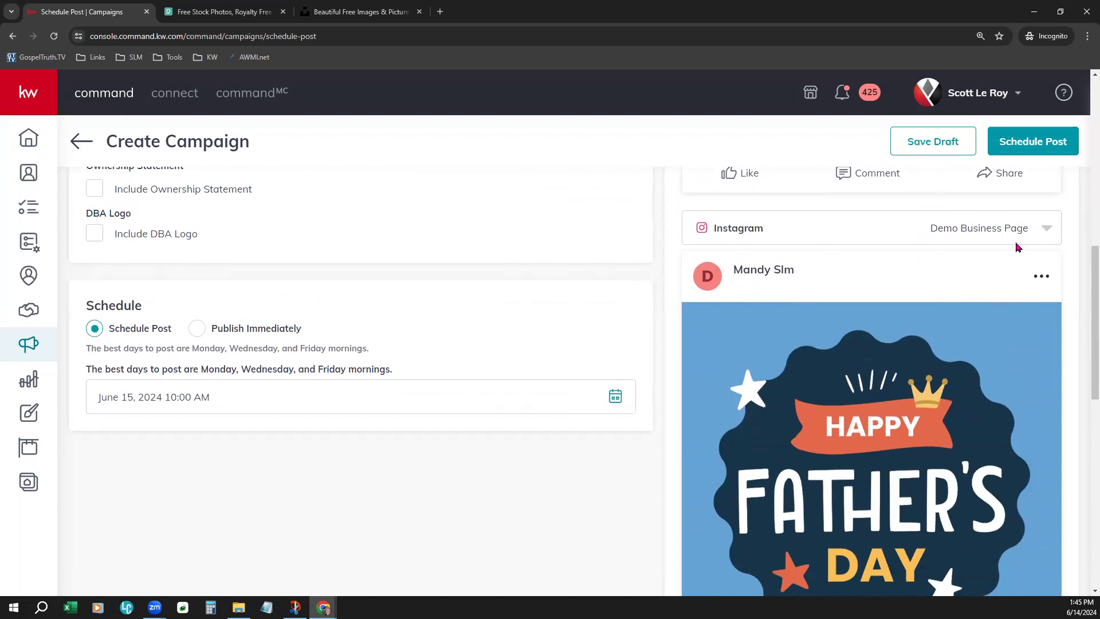
{"action": "scroll", "coordinate": [939, 487], "scroll_direction": "down", "scroll_amount": 7}
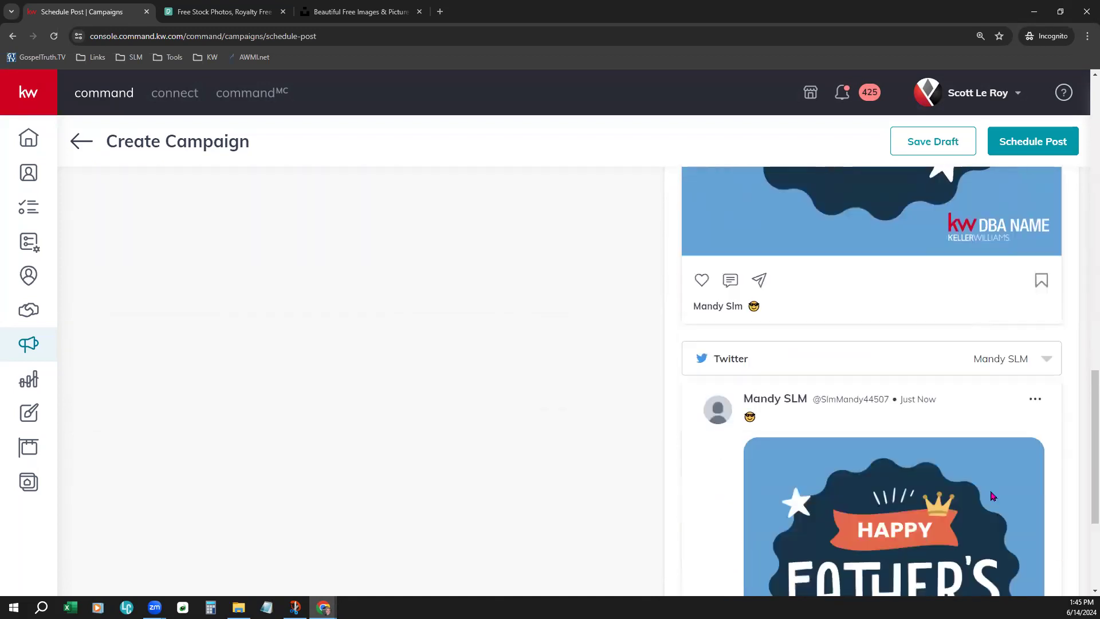
{"action": "scroll", "coordinate": [992, 496], "scroll_direction": "down", "scroll_amount": 3}
{"action": "scroll", "coordinate": [1002, 481], "scroll_direction": "up", "scroll_amount": 5}
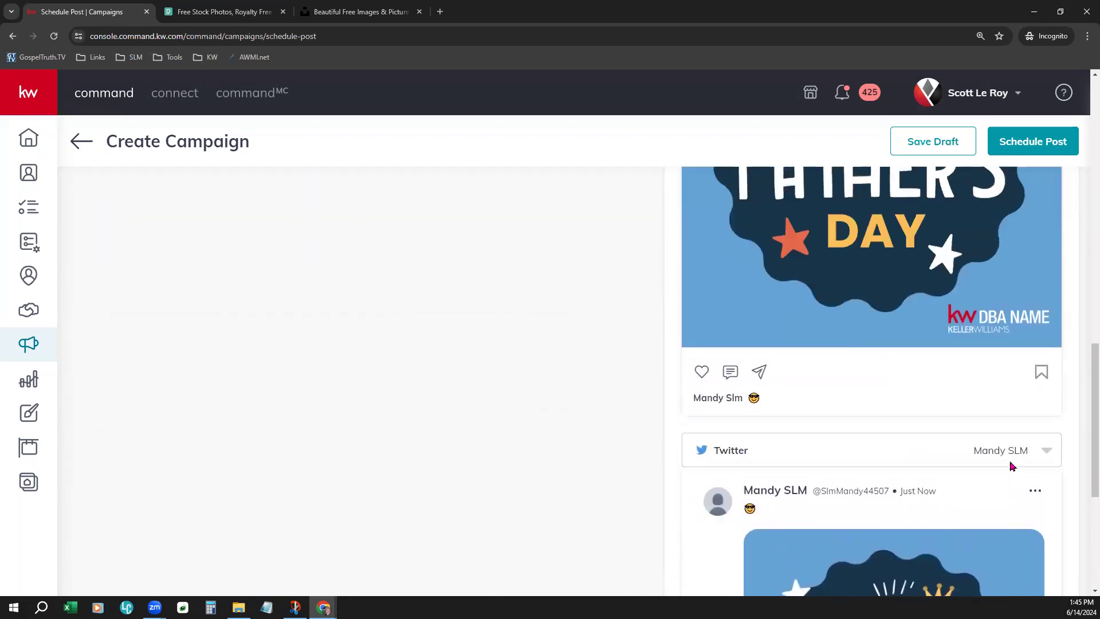
{"action": "scroll", "coordinate": [1012, 466], "scroll_direction": "up", "scroll_amount": 15}
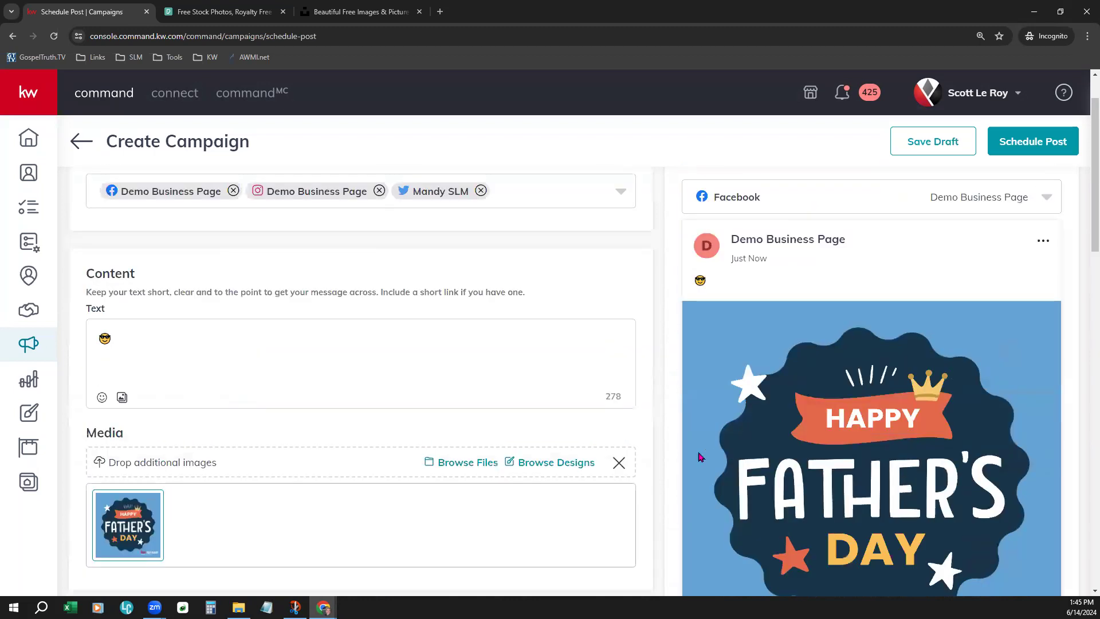
{"action": "scroll", "coordinate": [664, 460], "scroll_direction": "down", "scroll_amount": 1}
{"action": "scroll", "coordinate": [656, 465], "scroll_direction": "down", "scroll_amount": 6}
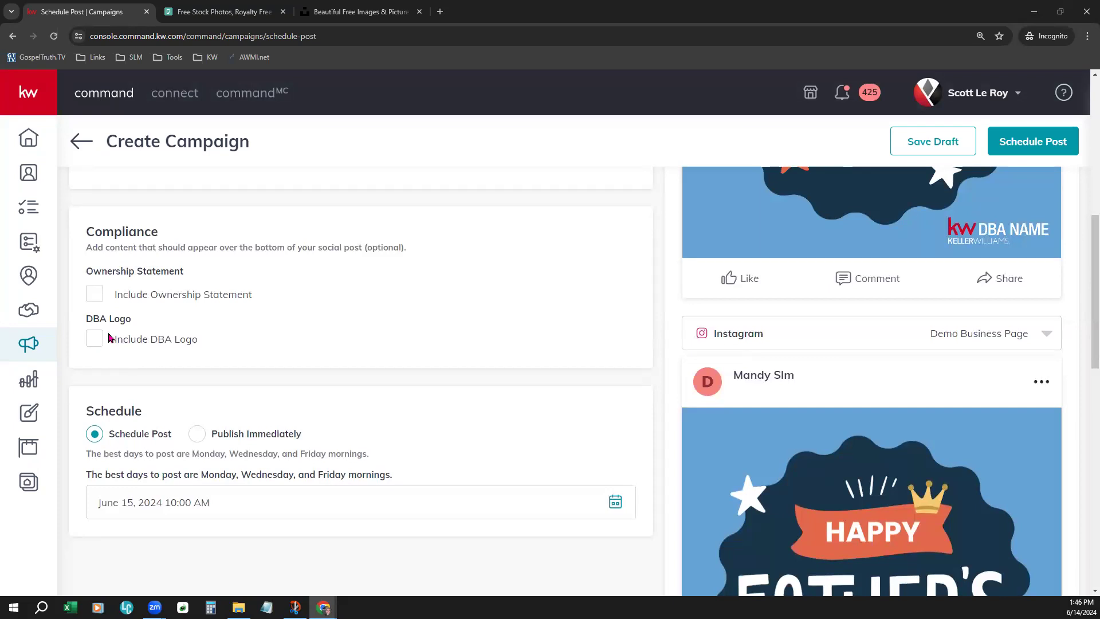
{"action": "left_click", "coordinate": [94, 298]}
{"action": "left_click_drag", "start_coordinate": [103, 327], "coordinate": [346, 329]}
{"action": "left_click", "coordinate": [338, 374]}
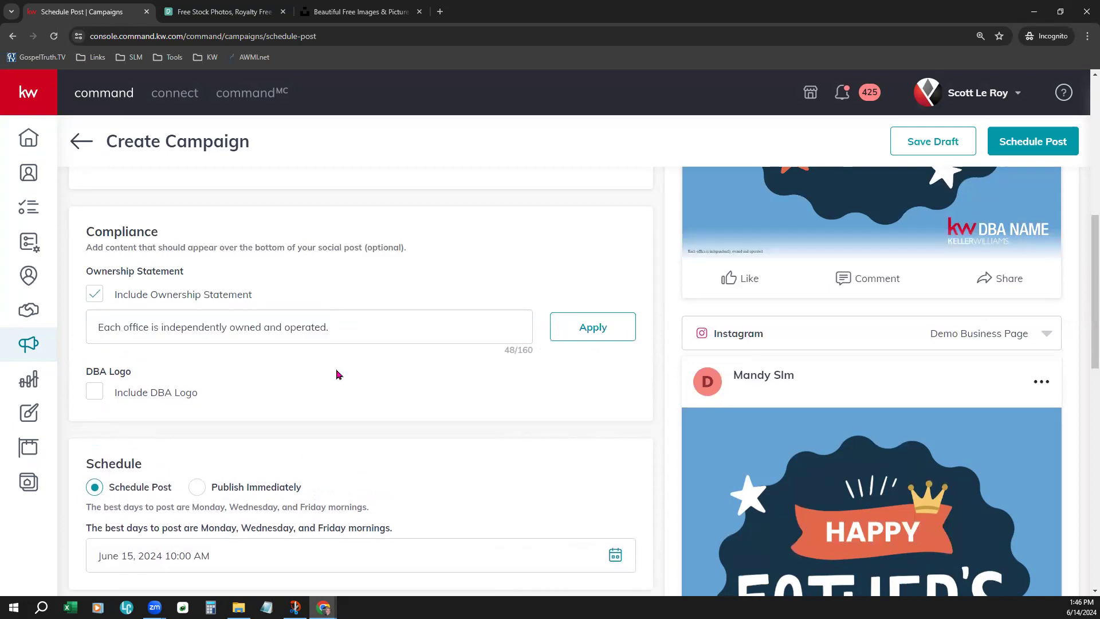
{"action": "left_click", "coordinate": [95, 392]}
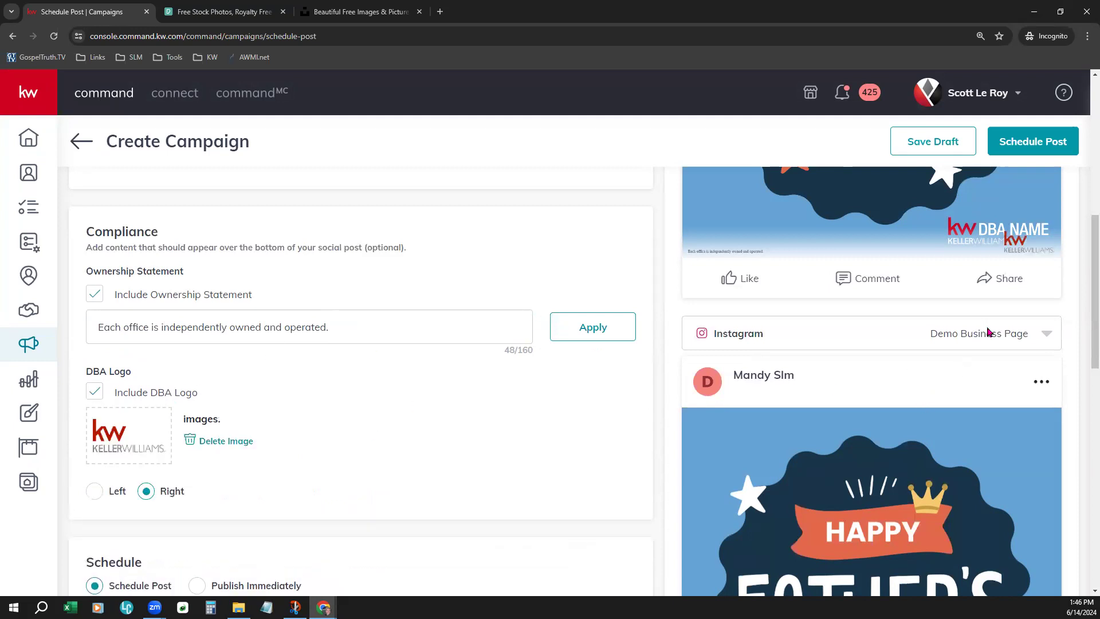
{"action": "scroll", "coordinate": [1028, 253], "scroll_direction": "up", "scroll_amount": 1}
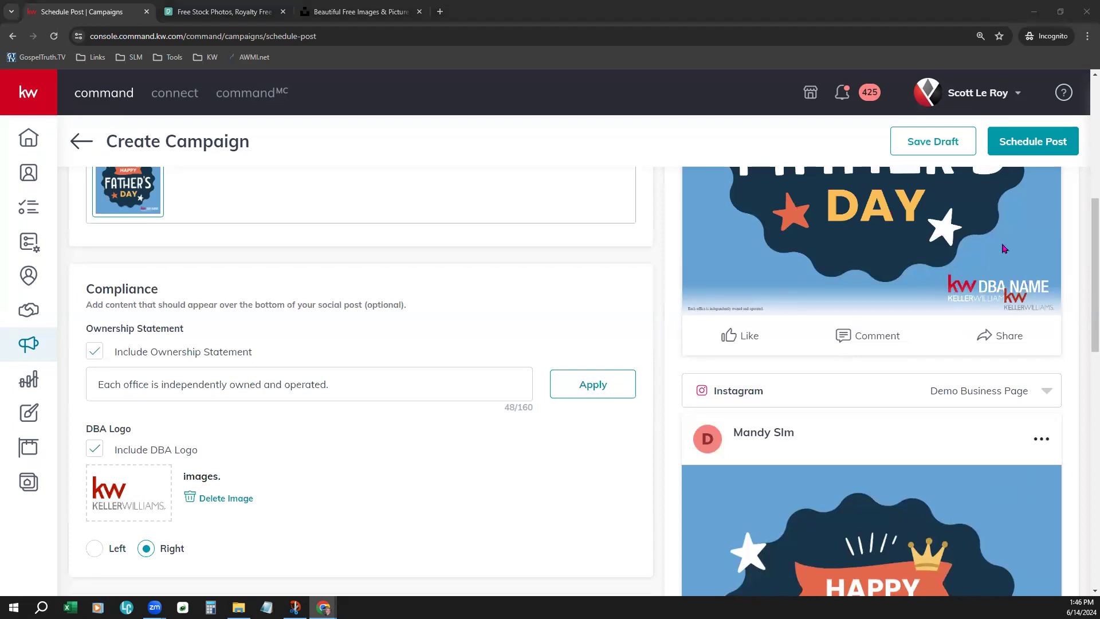
{"action": "scroll", "coordinate": [335, 506], "scroll_direction": "down", "scroll_amount": 1}
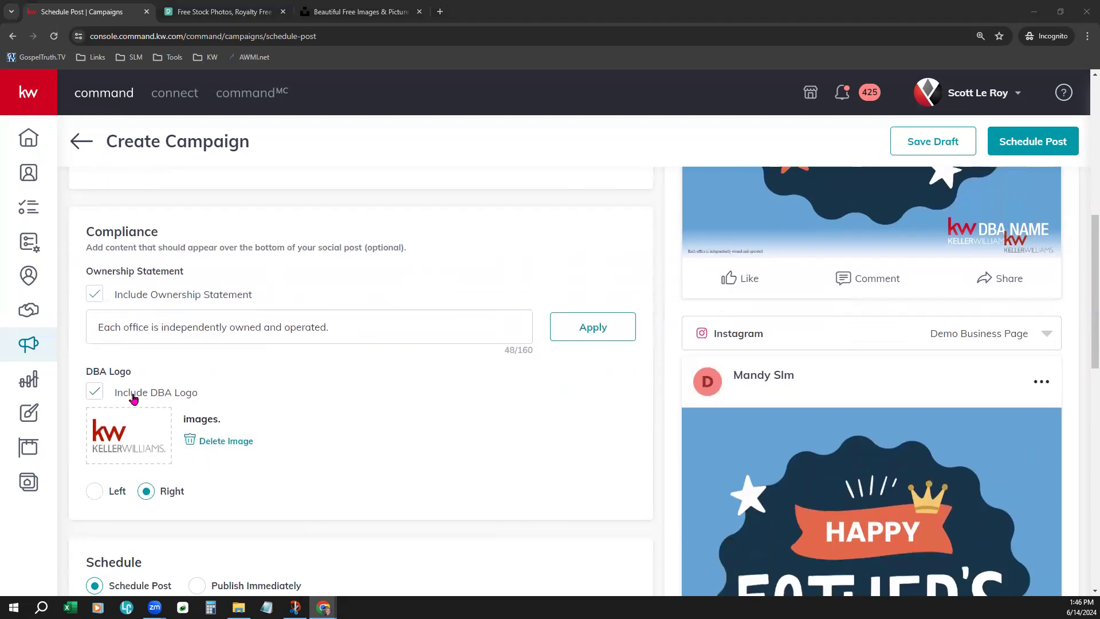
{"action": "left_click", "coordinate": [96, 393]}
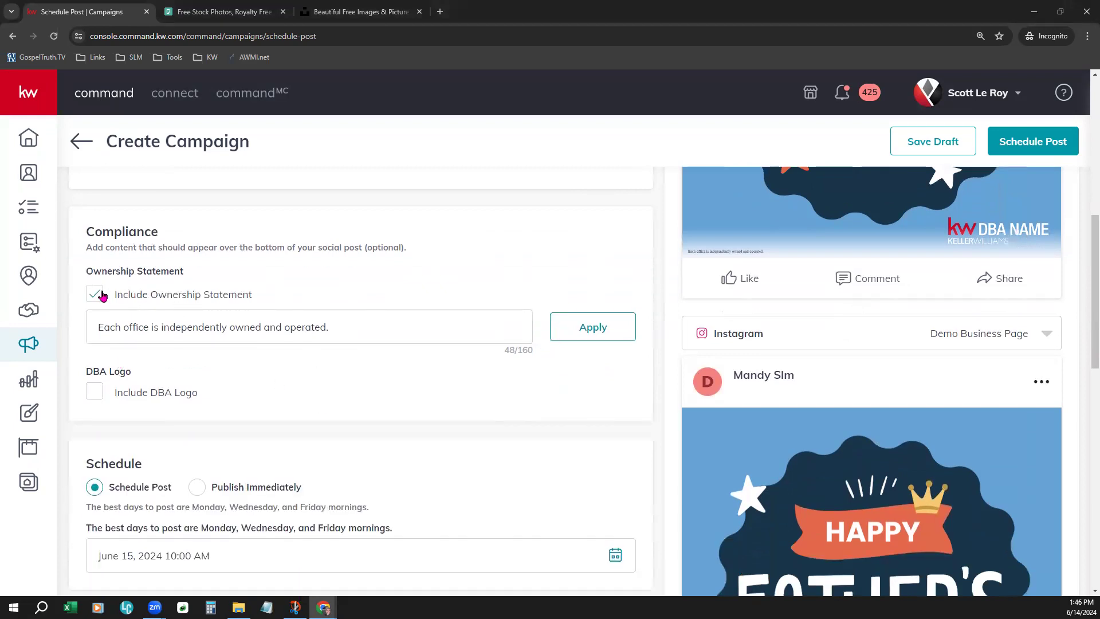
{"action": "left_click", "coordinate": [95, 294]}
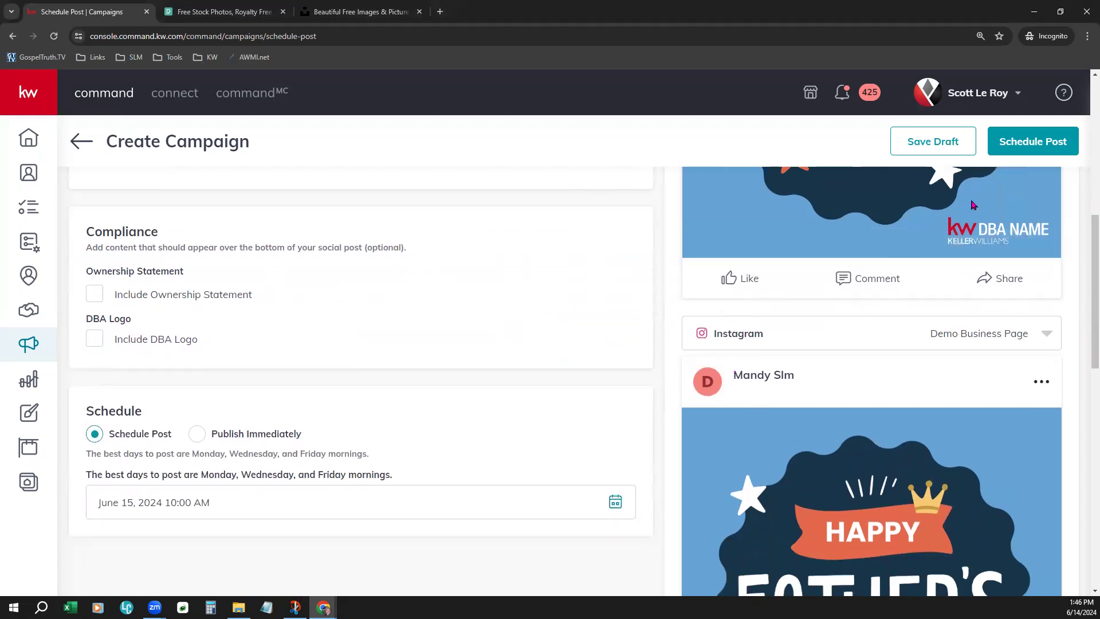
Keep the post scheduled for June 15, 2024 at 10:00 AM and choose Save Draft.
{"action": "scroll", "coordinate": [507, 452], "scroll_direction": "down", "scroll_amount": 1}
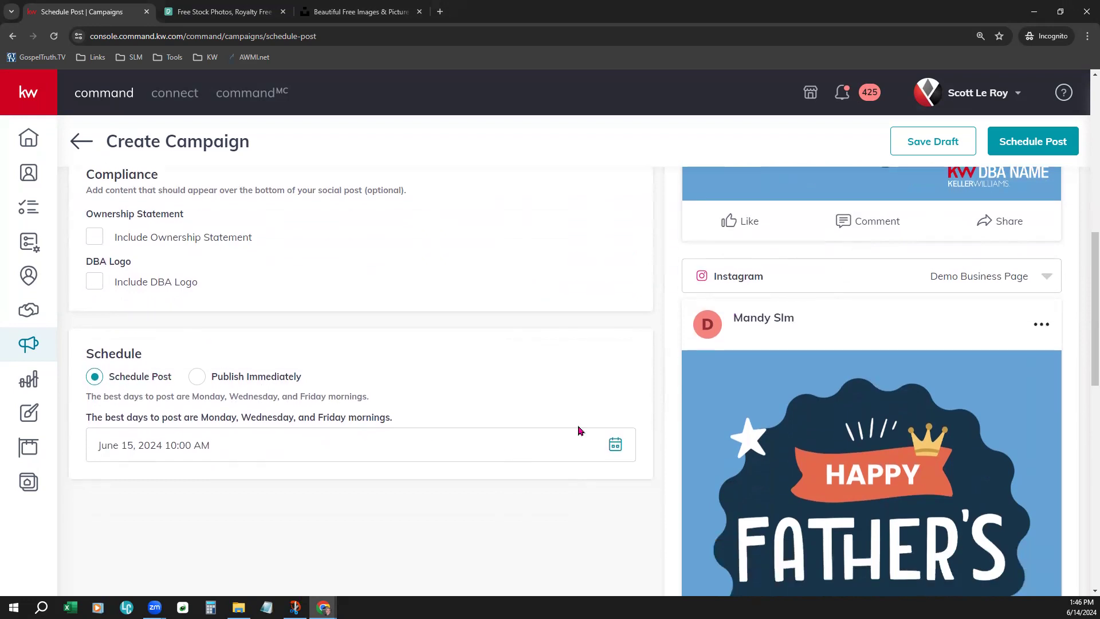
{"action": "left_click", "coordinate": [615, 446]}
{"action": "scroll", "coordinate": [399, 510], "scroll_direction": "down", "scroll_amount": 2}
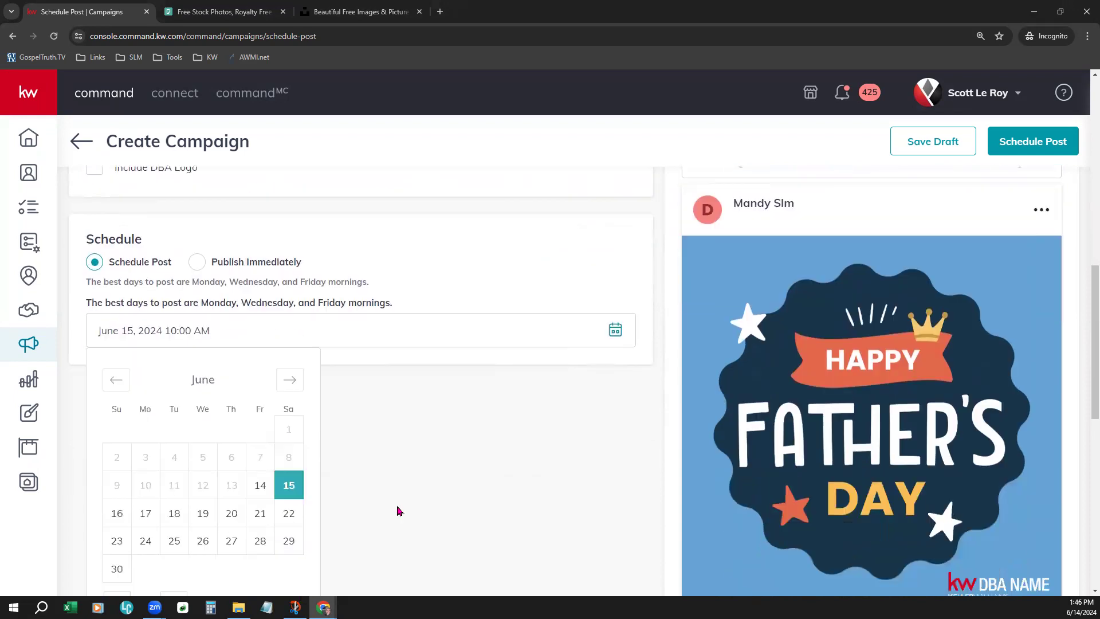
{"action": "left_click", "coordinate": [197, 262]}
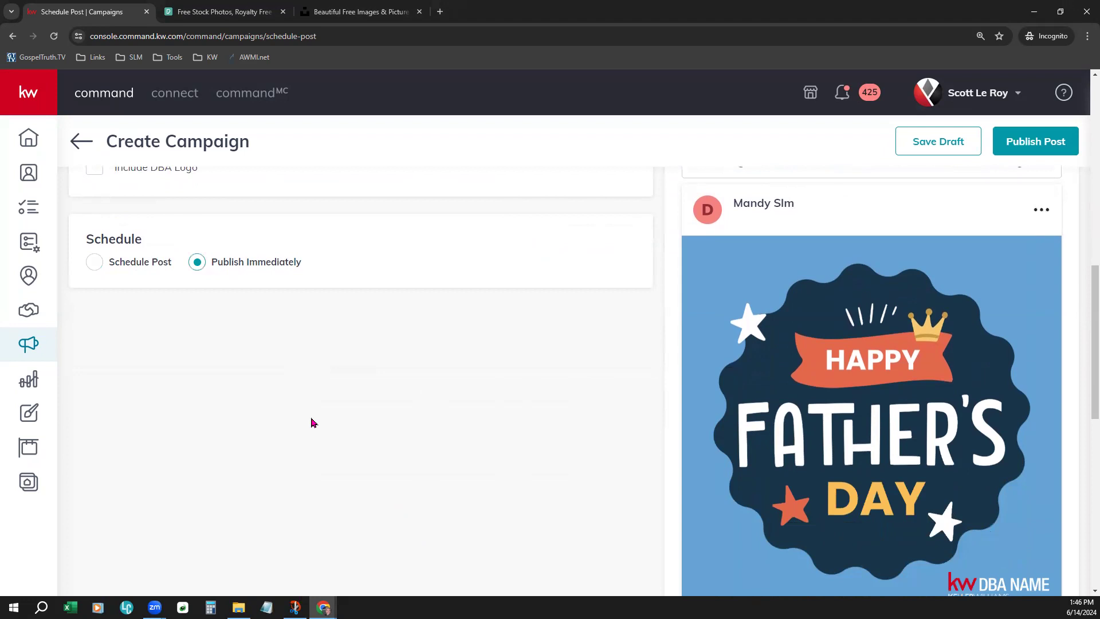
{"action": "left_click", "coordinate": [105, 267]}
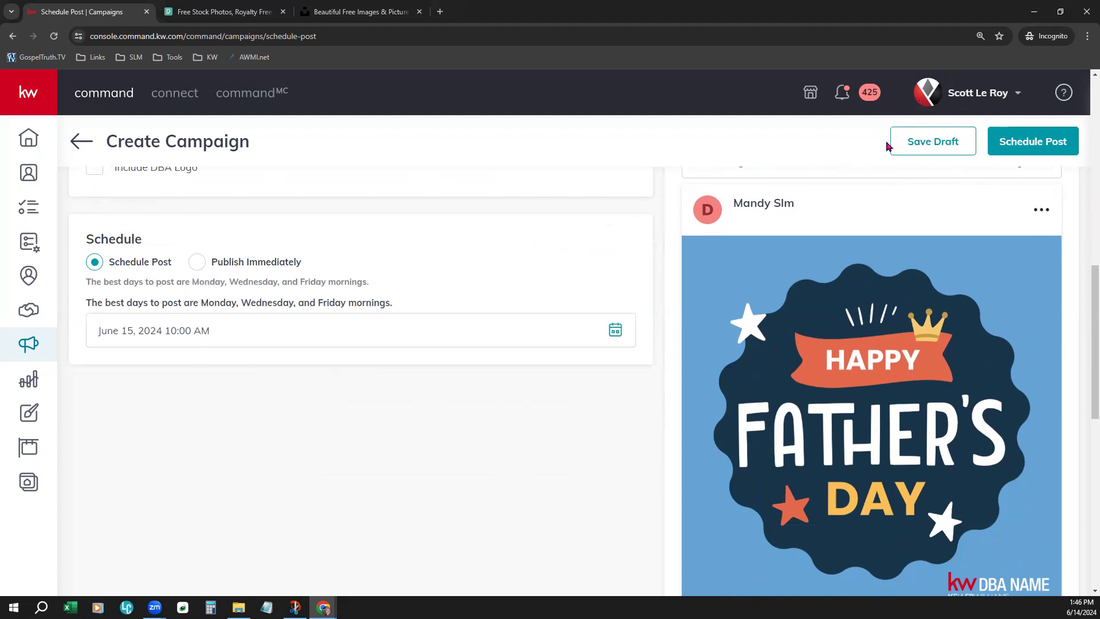
{"action": "left_click", "coordinate": [972, 138]}
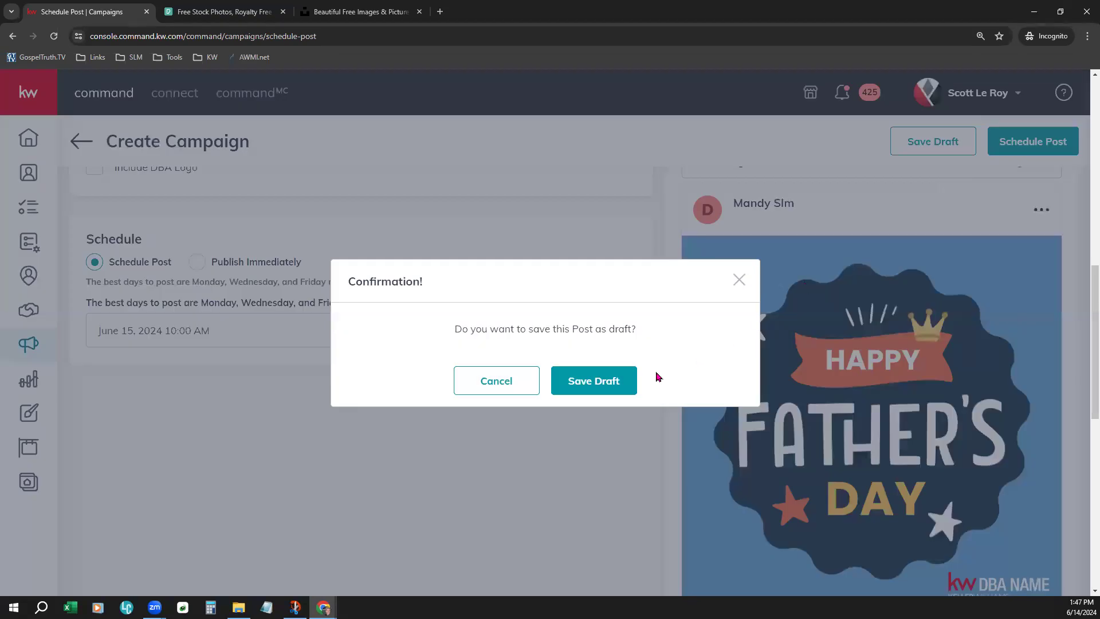
Confirm the Father's Day draft, review it, and show June 09–15 live and scheduled posts.
{"action": "left_click", "coordinate": [599, 380]}
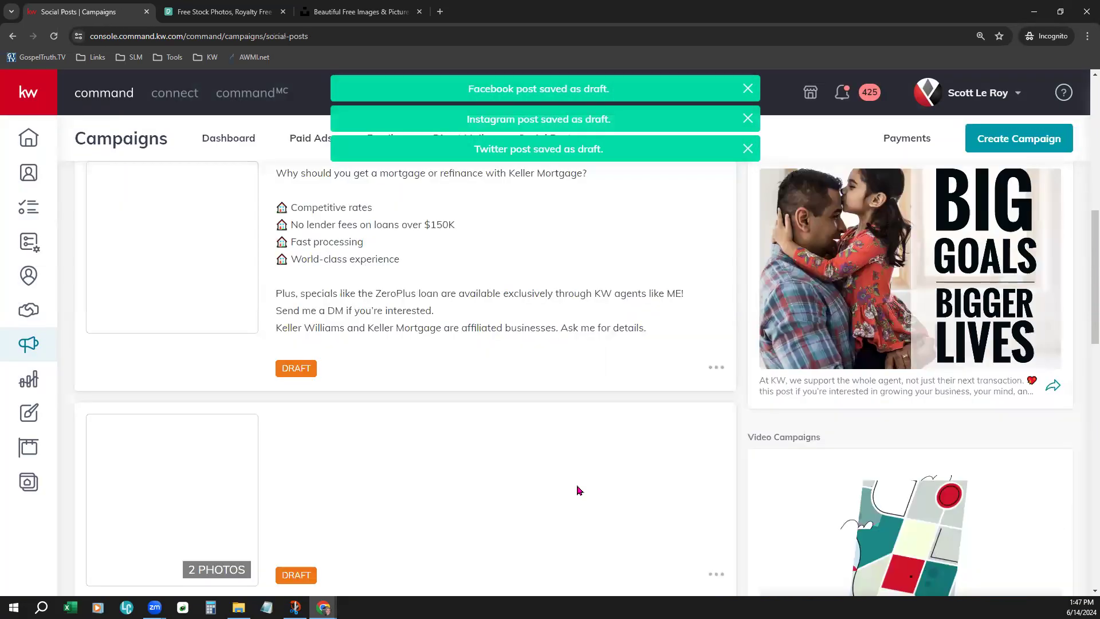
{"action": "scroll", "coordinate": [624, 430], "scroll_direction": "up", "scroll_amount": 7}
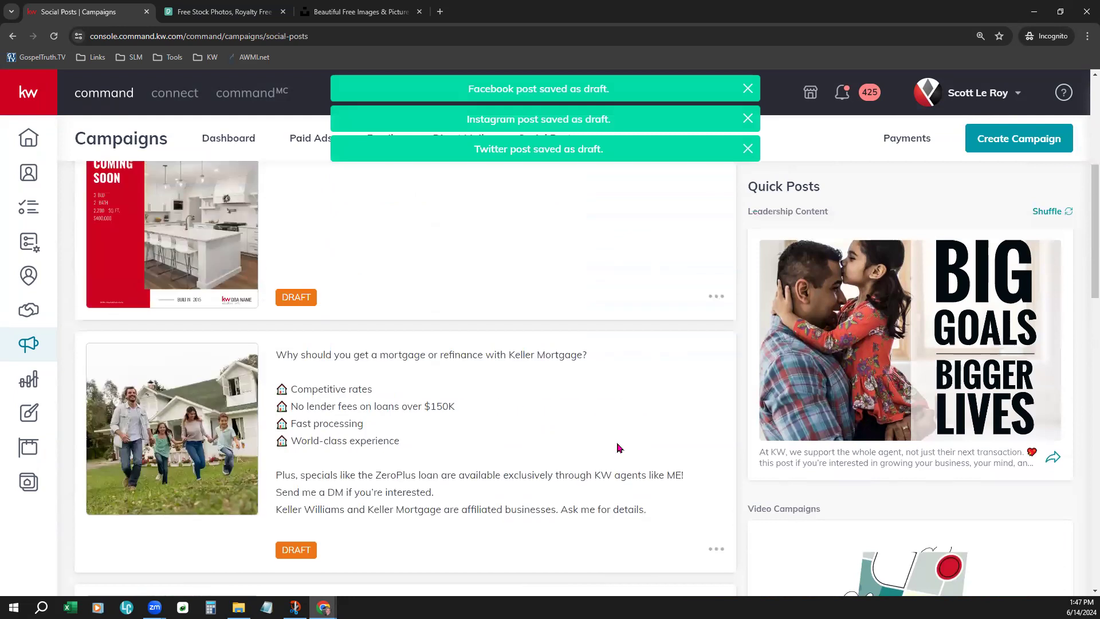
{"action": "scroll", "coordinate": [627, 431], "scroll_direction": "up", "scroll_amount": 2}
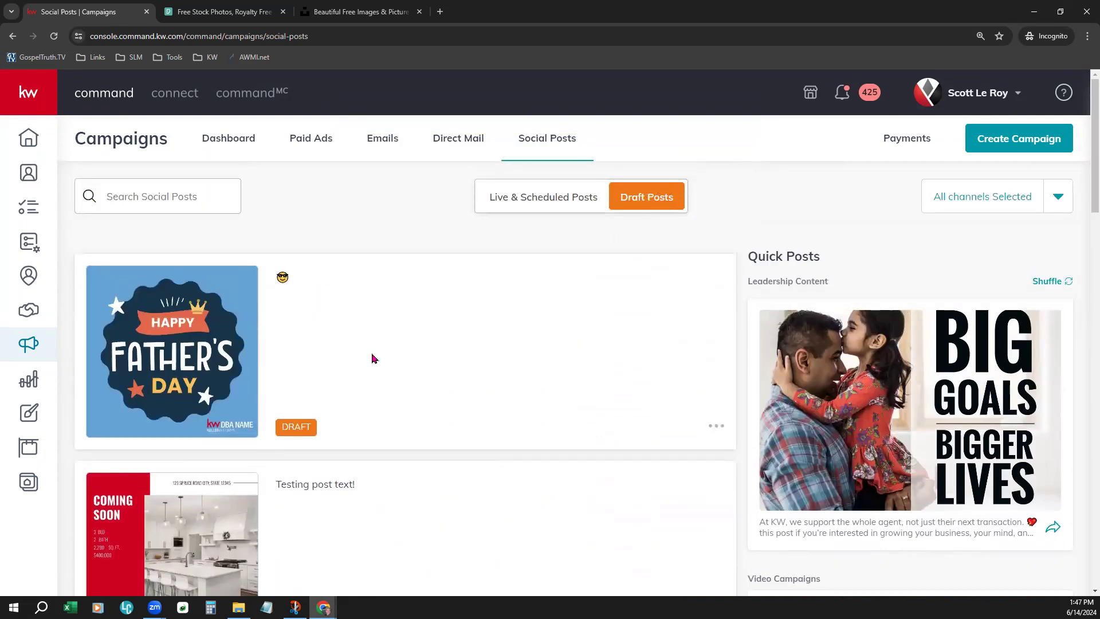
{"action": "scroll", "coordinate": [372, 358], "scroll_direction": "down", "scroll_amount": 7}
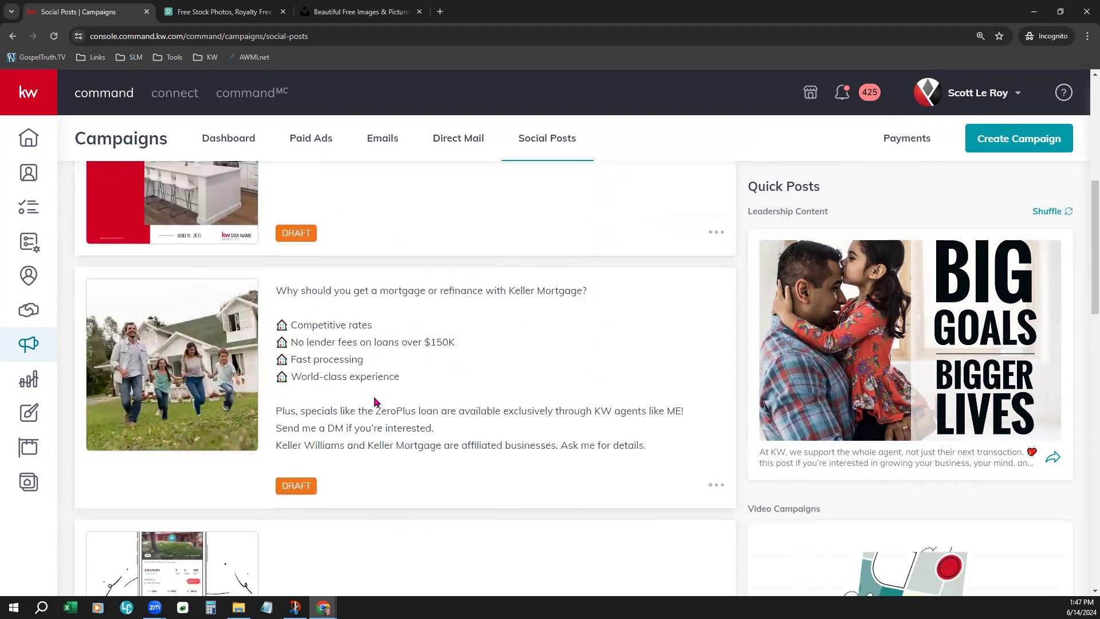
{"action": "scroll", "coordinate": [375, 401], "scroll_direction": "down", "scroll_amount": 2}
{"action": "scroll", "coordinate": [374, 402], "scroll_direction": "up", "scroll_amount": 9}
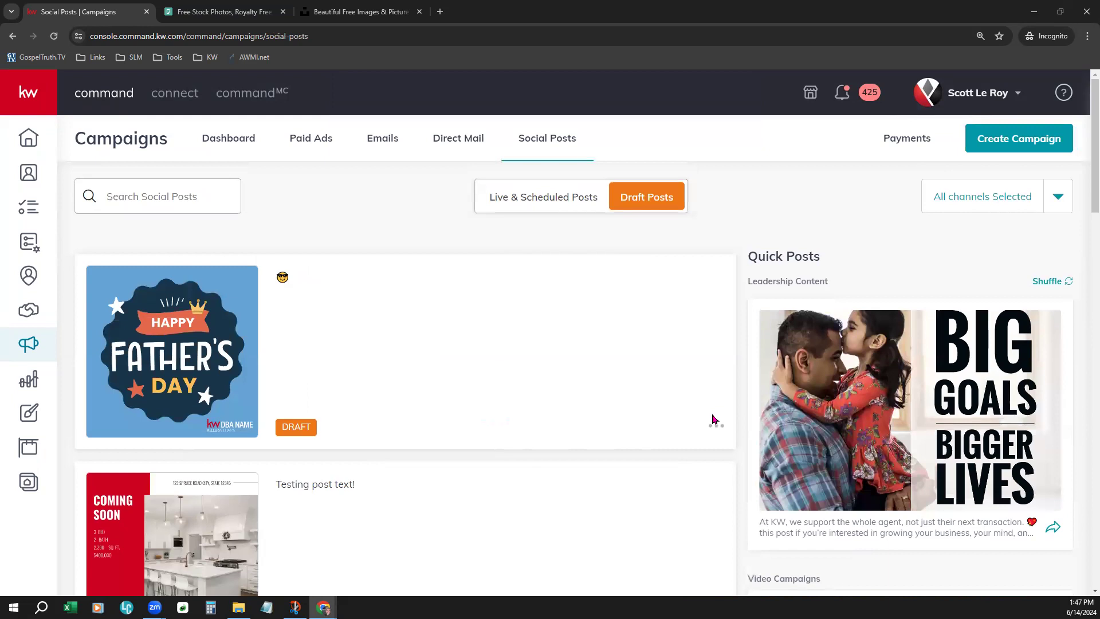
{"action": "left_click", "coordinate": [717, 426]}
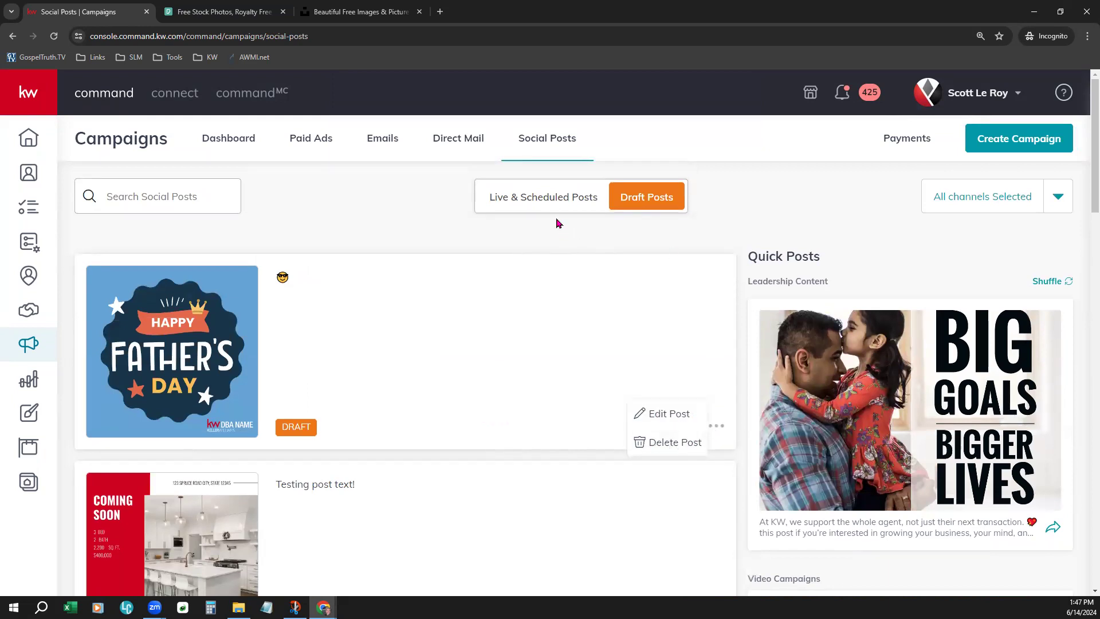
{"action": "left_click", "coordinate": [536, 205]}
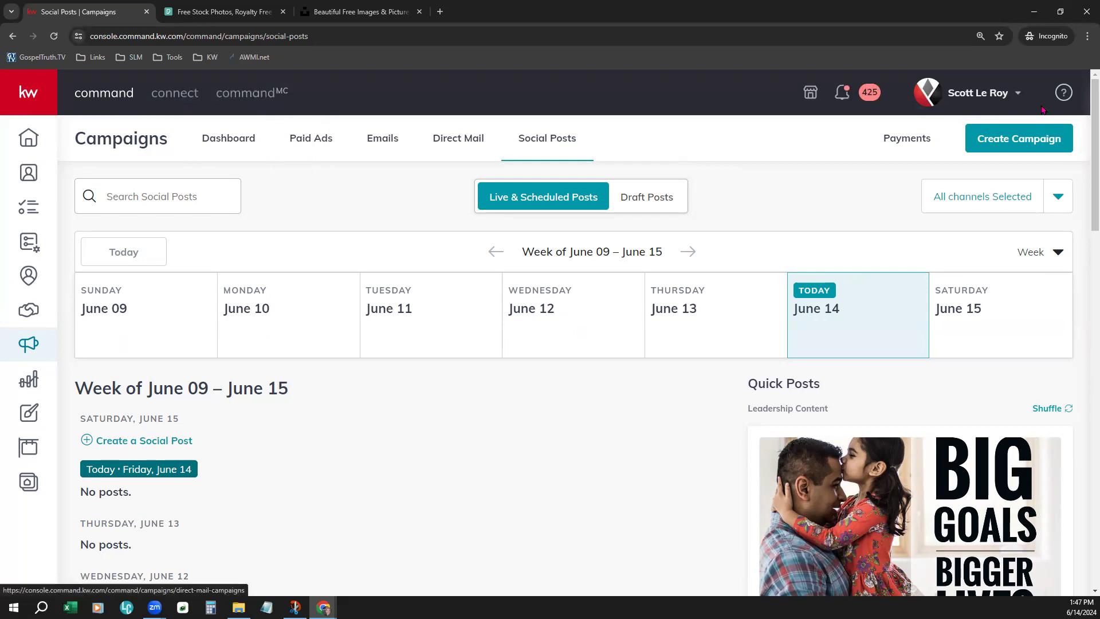
Create a Paid Ad campaign to reach the Quick Start ad objectives.
{"action": "left_click", "coordinate": [1029, 140]}
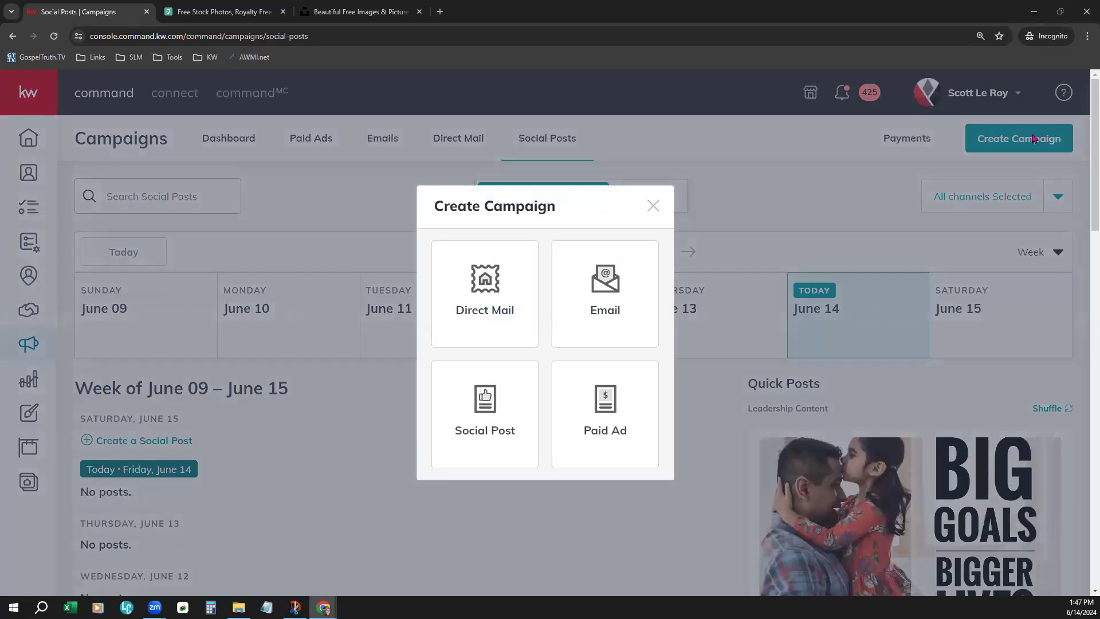
{"action": "left_click", "coordinate": [611, 425]}
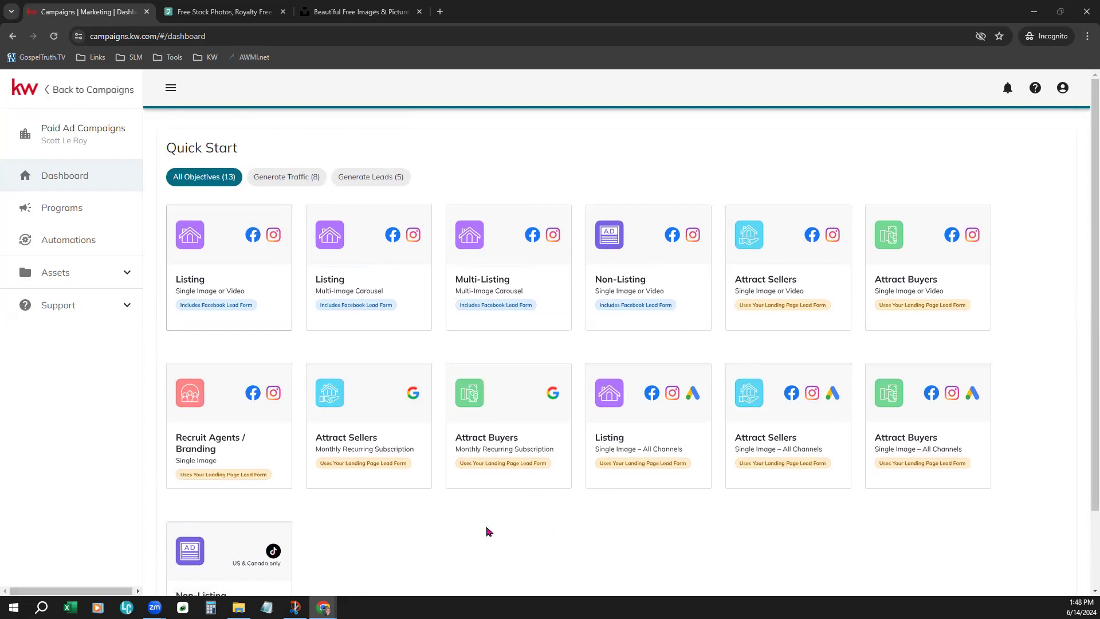
{"action": "scroll", "coordinate": [430, 562], "scroll_direction": "down", "scroll_amount": 1}
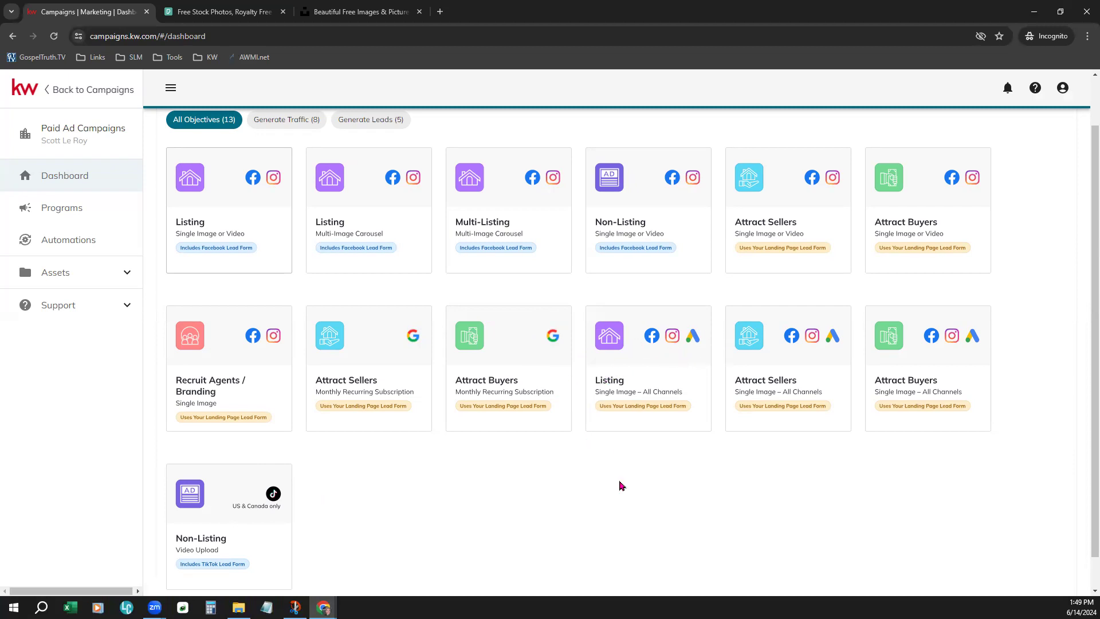
{"action": "scroll", "coordinate": [620, 497], "scroll_direction": "up", "scroll_amount": 1}
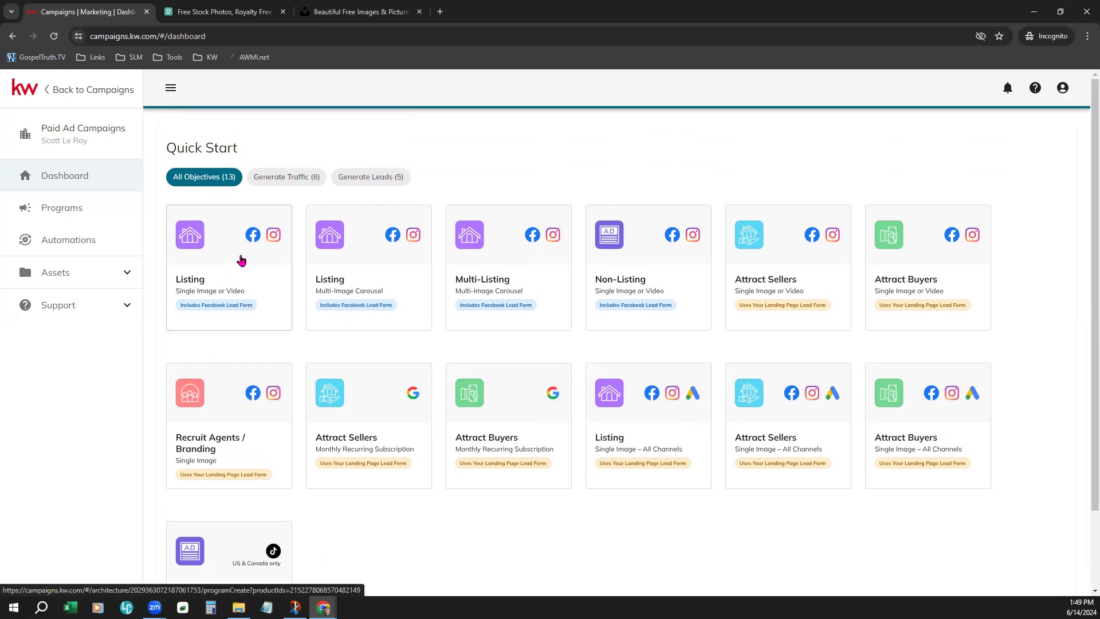
Start a Single Image Listing ad and set its Linked Facebook Page to Demo Business Page.
{"action": "left_click", "coordinate": [241, 260]}
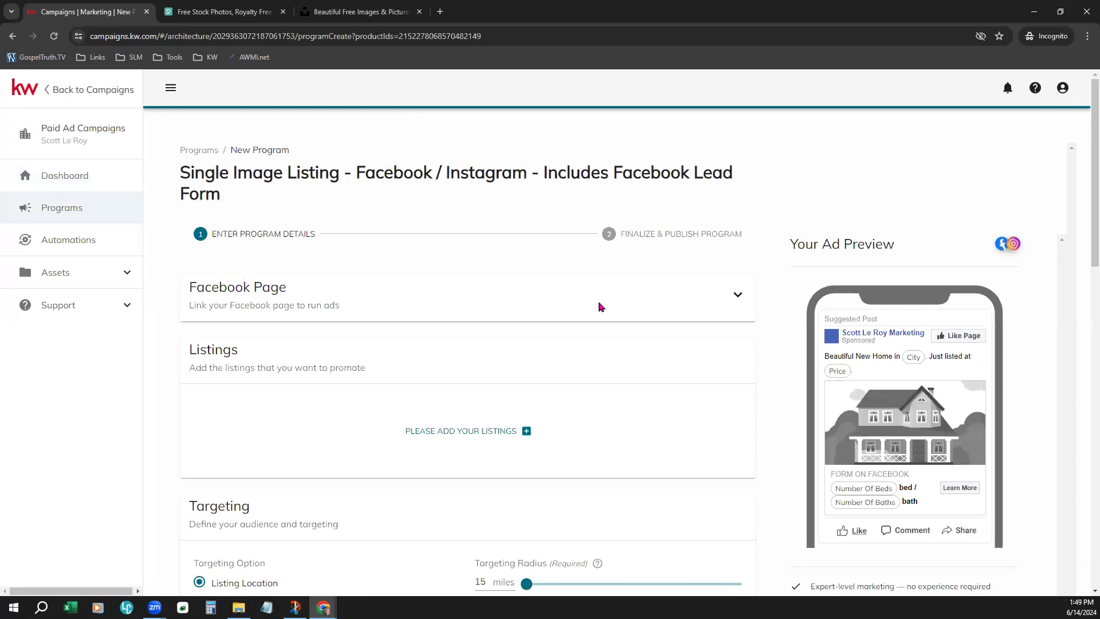
{"action": "left_click", "coordinate": [737, 298]}
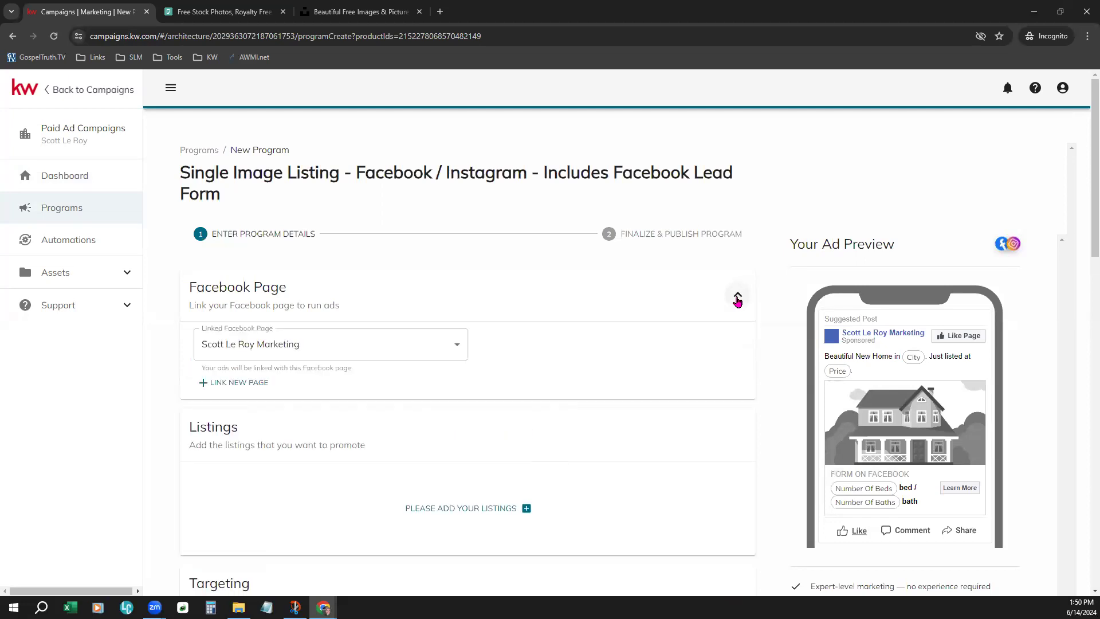
{"action": "left_click", "coordinate": [450, 352]}
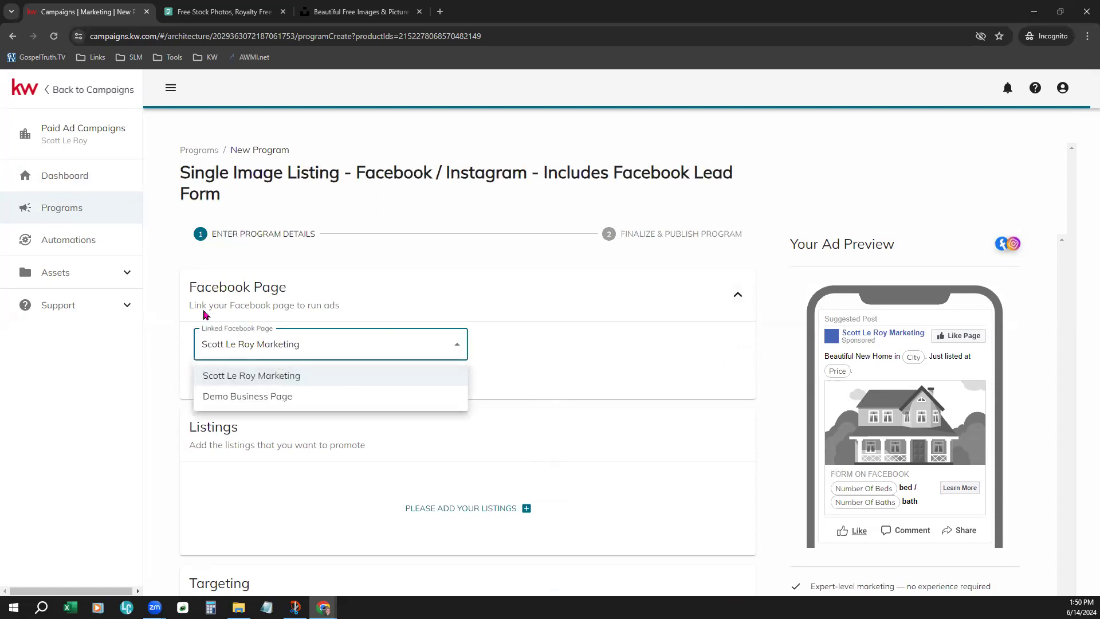
{"action": "left_click", "coordinate": [229, 401]}
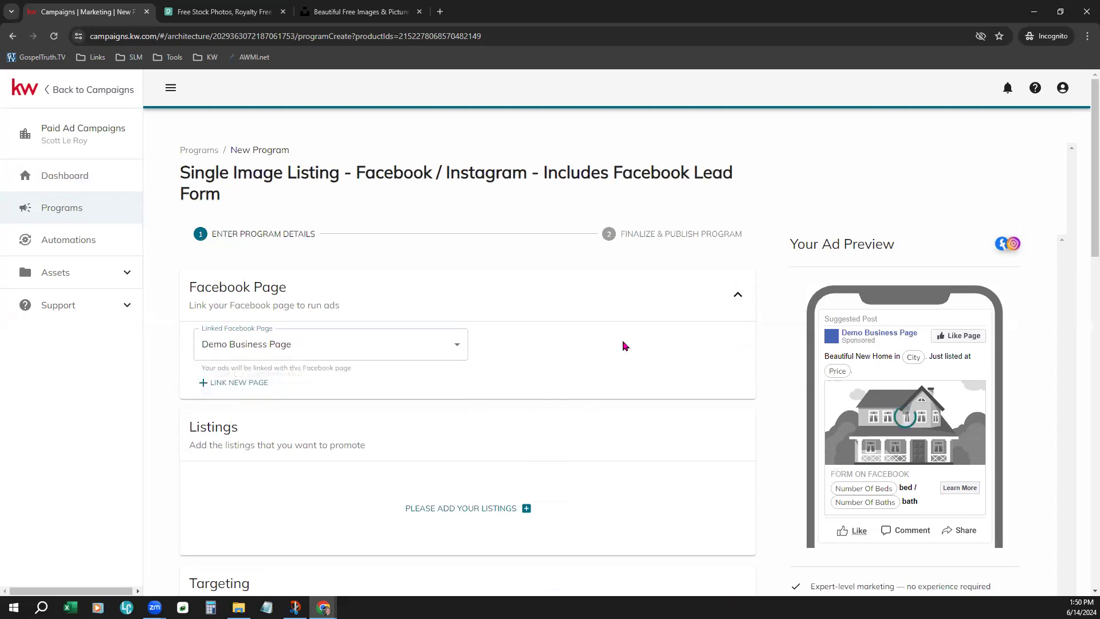
{"action": "scroll", "coordinate": [623, 346], "scroll_direction": "down", "scroll_amount": 1}
{"action": "scroll", "coordinate": [623, 344], "scroll_direction": "down", "scroll_amount": 2}
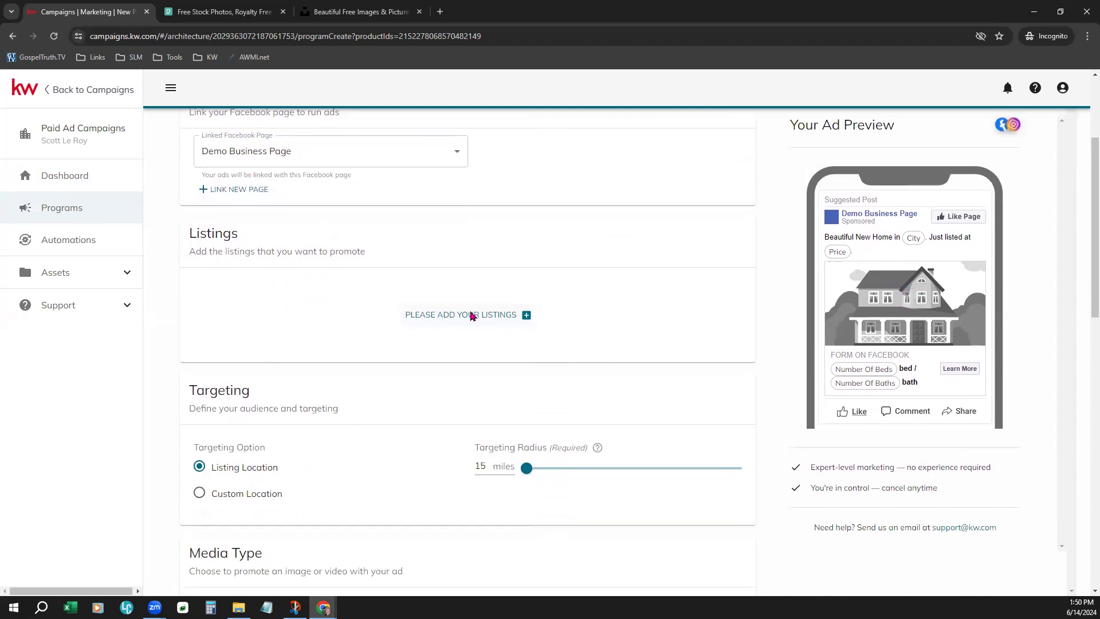
{"action": "left_click", "coordinate": [471, 316]}
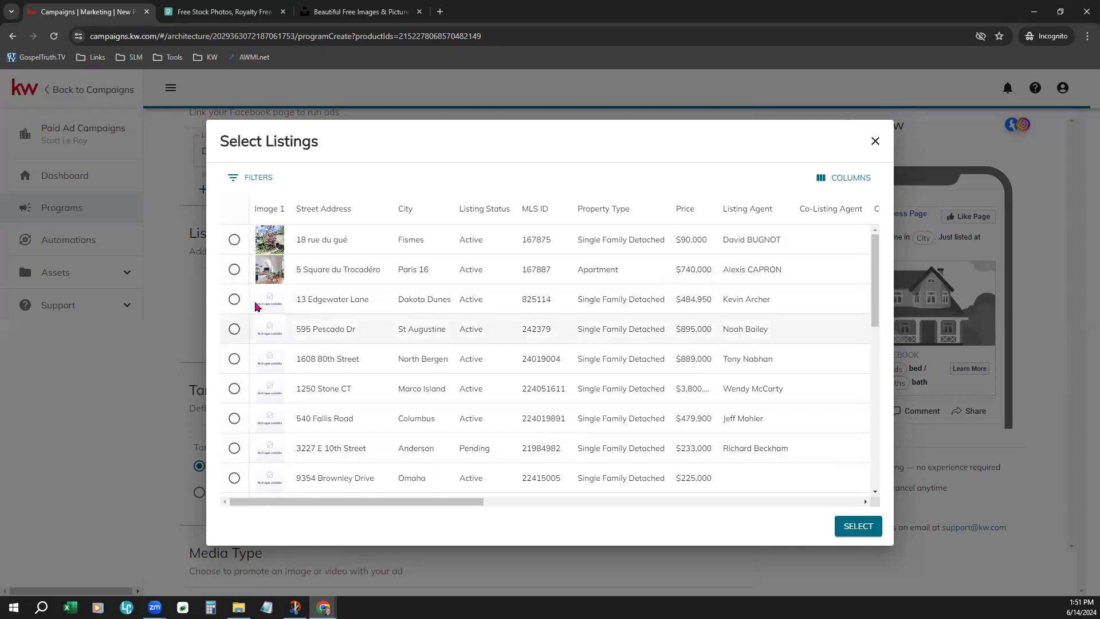
{"action": "left_click", "coordinate": [234, 269]}
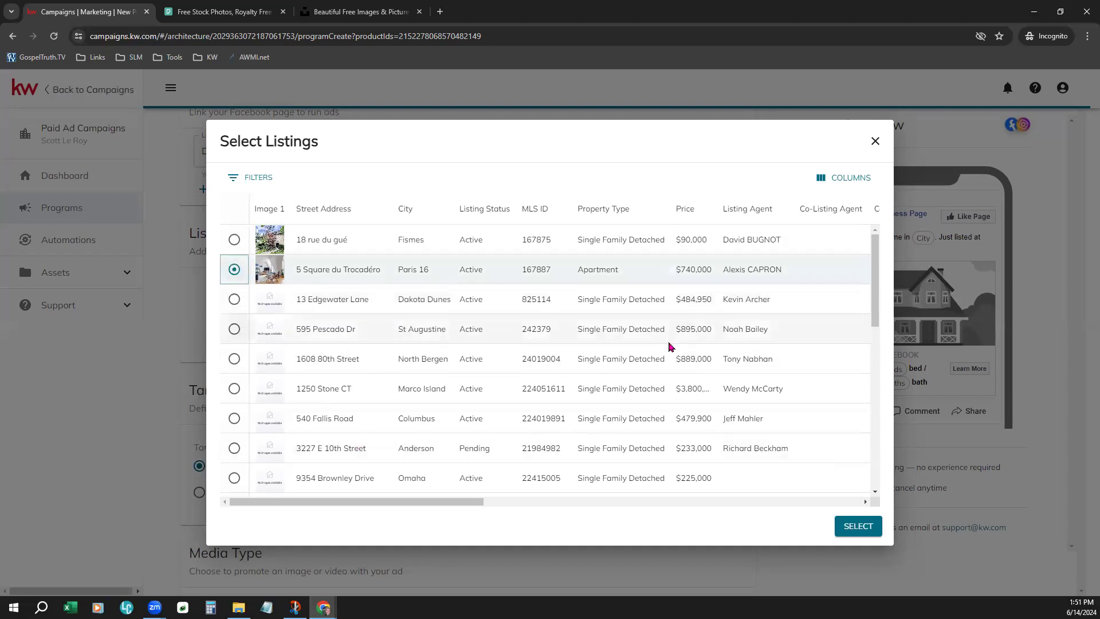
{"action": "left_click", "coordinate": [870, 534]}
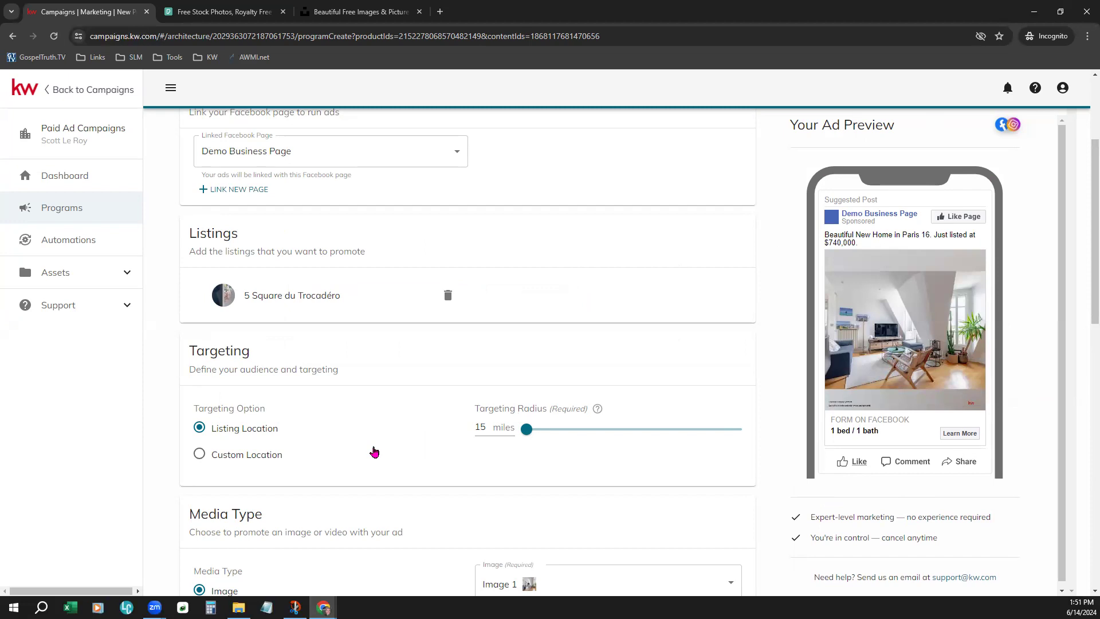
{"action": "scroll", "coordinate": [374, 452], "scroll_direction": "down", "scroll_amount": 1}
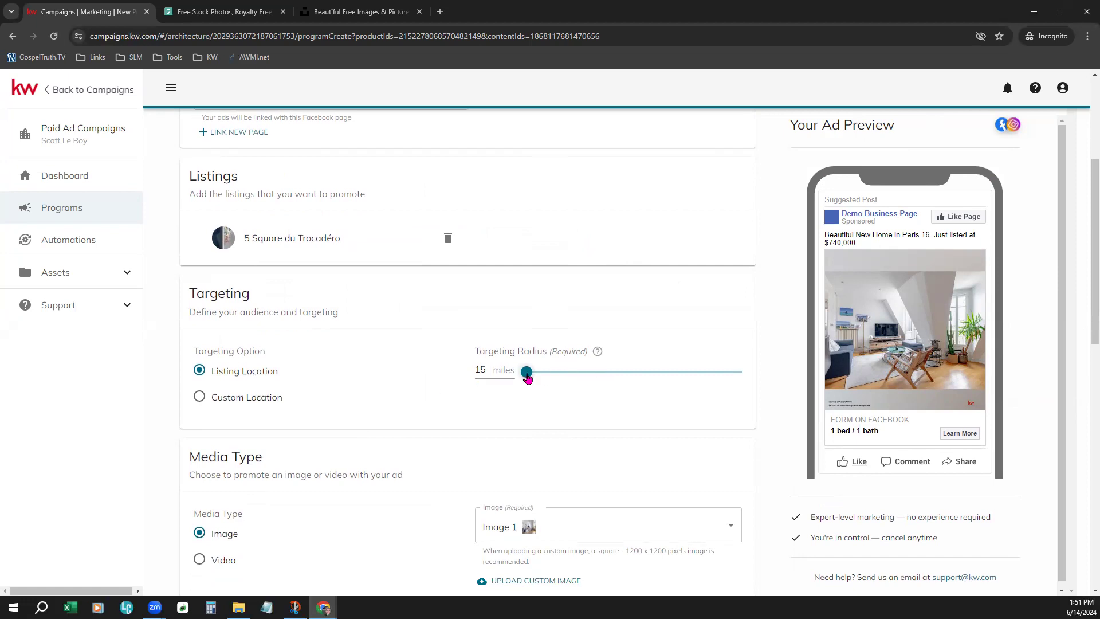
{"action": "left_click", "coordinate": [193, 401]}
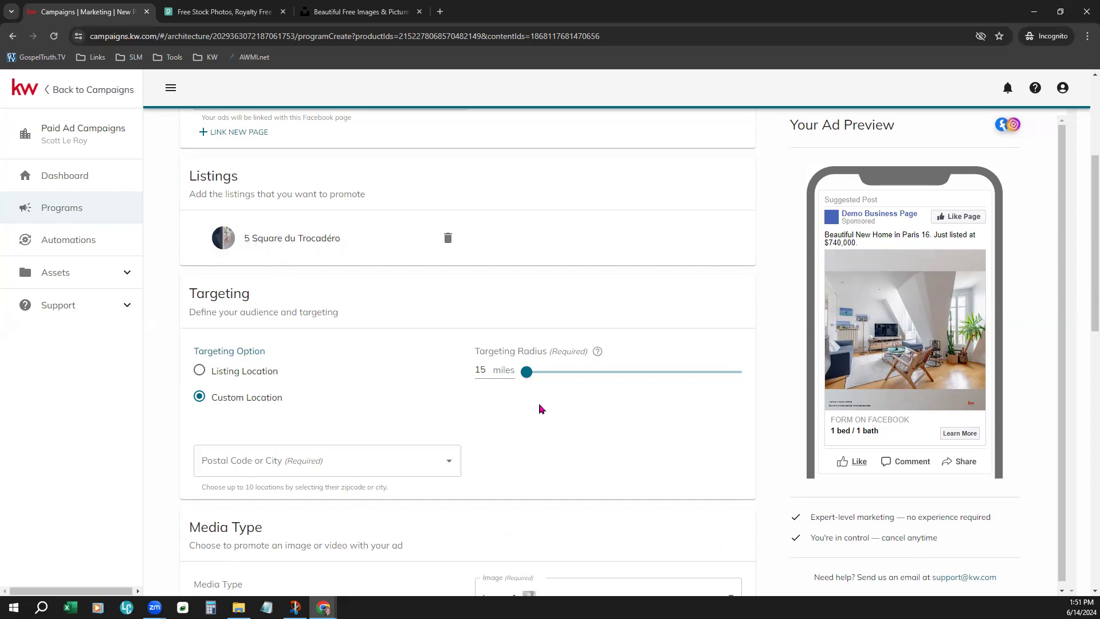
{"action": "scroll", "coordinate": [539, 408], "scroll_direction": "down", "scroll_amount": 1}
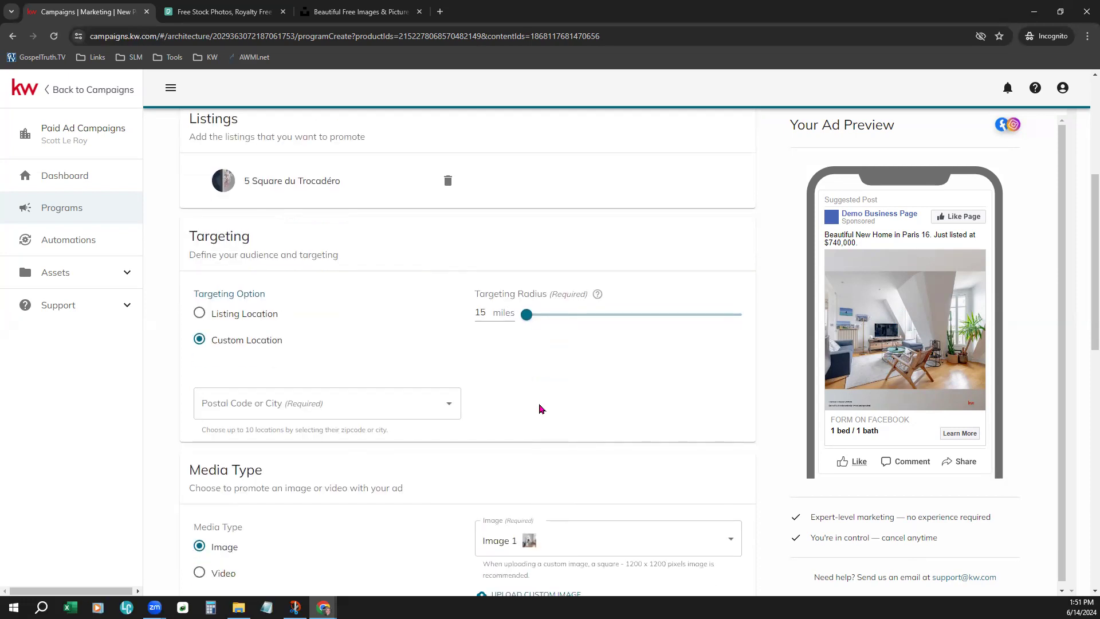
{"action": "scroll", "coordinate": [538, 407], "scroll_direction": "down", "scroll_amount": 1}
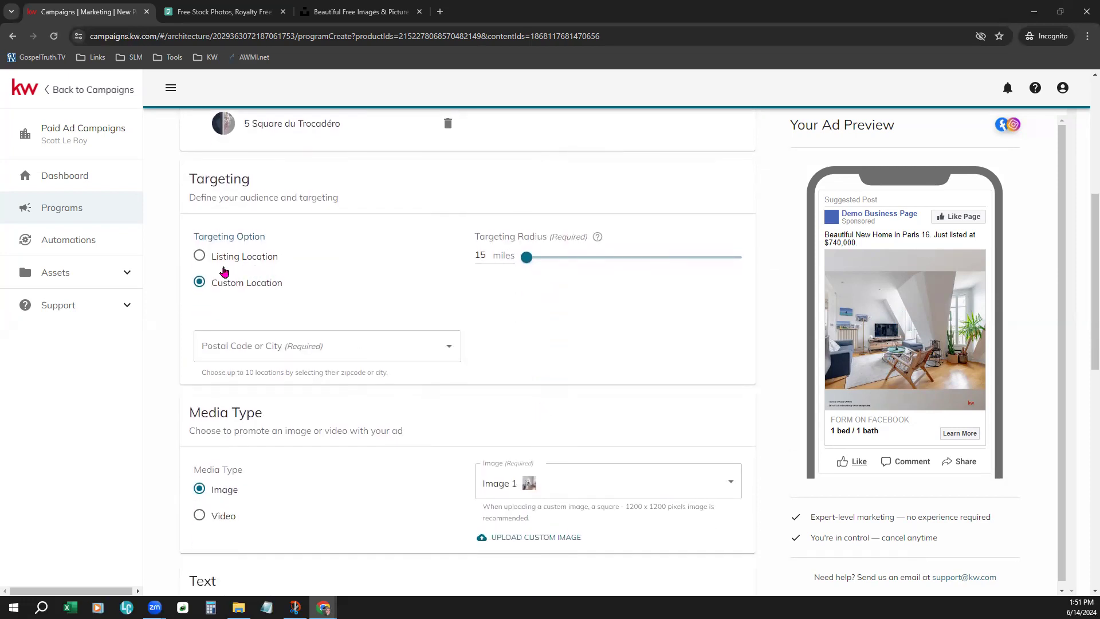
{"action": "left_click", "coordinate": [230, 261]}
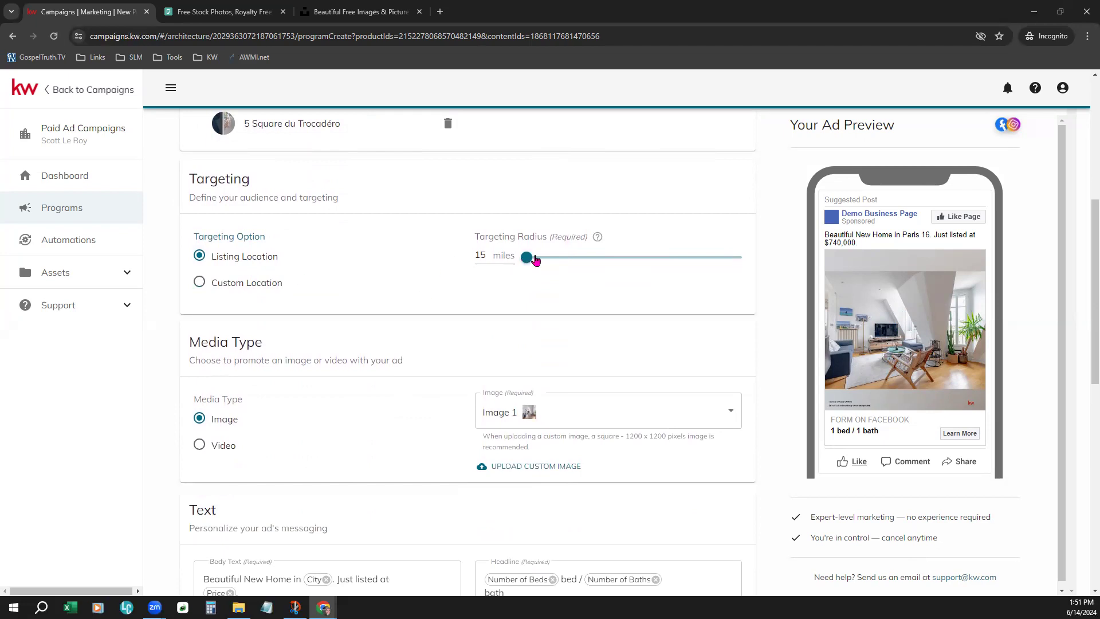
{"action": "scroll", "coordinate": [437, 363], "scroll_direction": "down", "scroll_amount": 1}
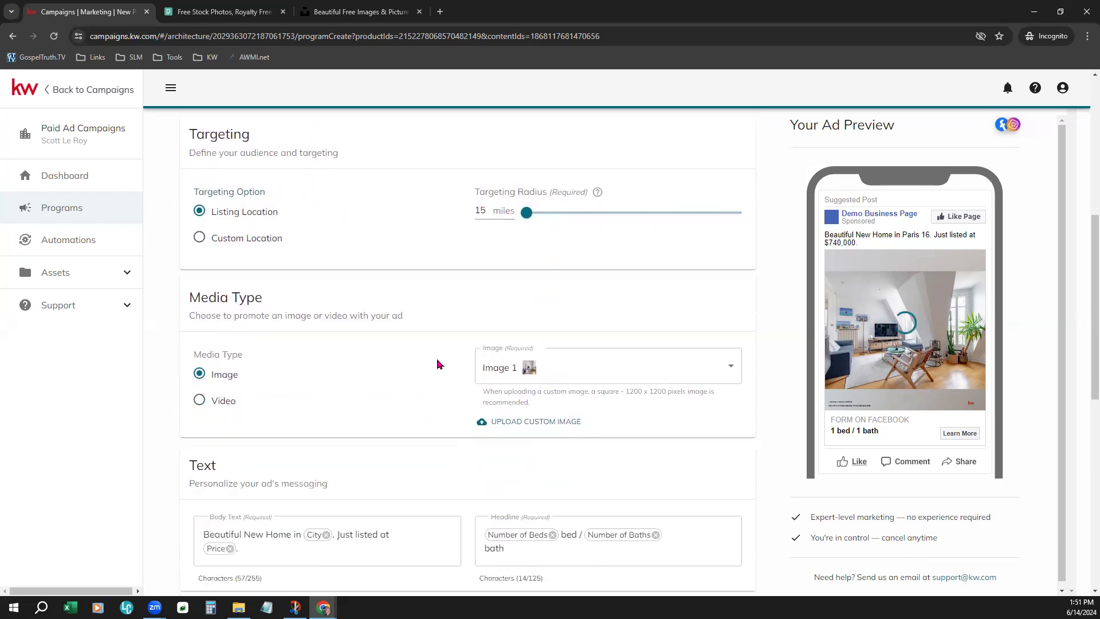
{"action": "scroll", "coordinate": [322, 392], "scroll_direction": "down", "scroll_amount": 1}
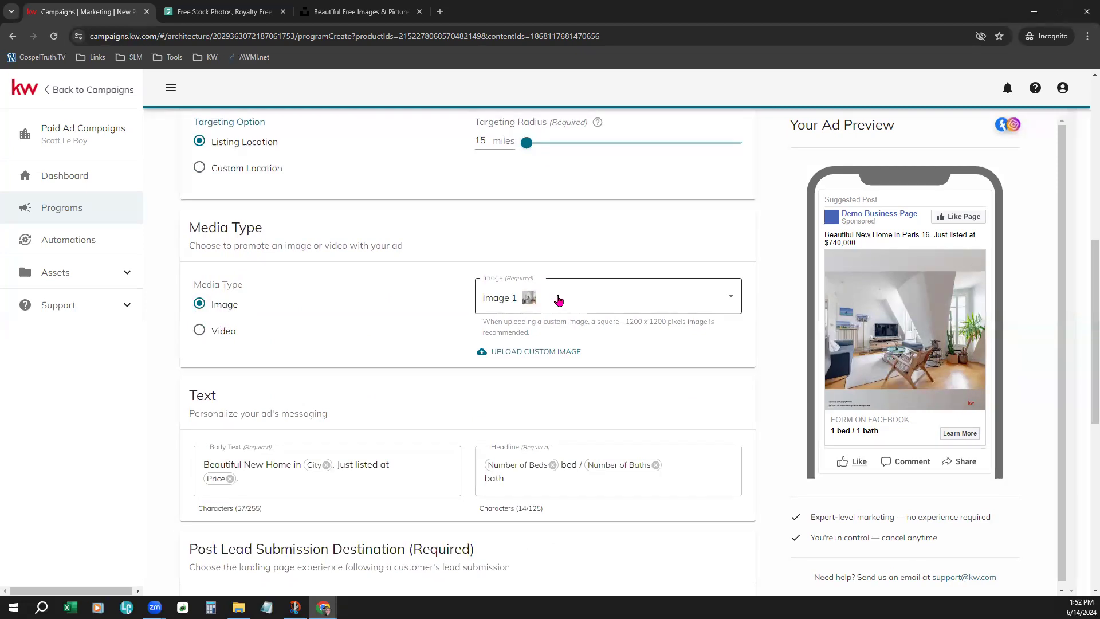
Pick Image 3, the Paris rooftop view, and keep the ad's media type on Image.
{"action": "left_click", "coordinate": [559, 300]}
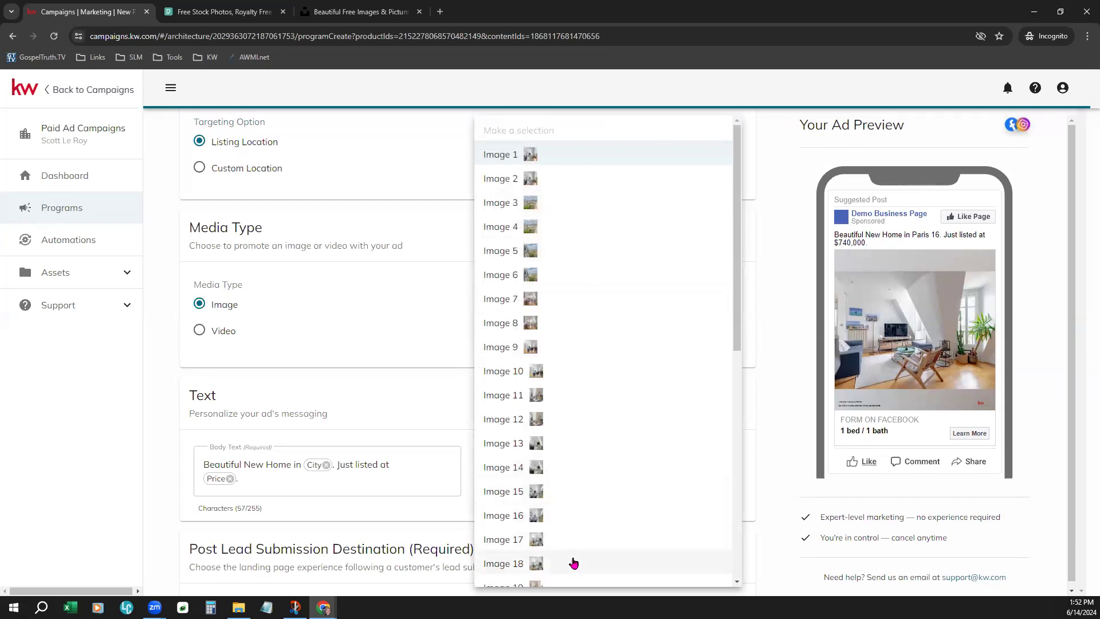
{"action": "left_click", "coordinate": [583, 209]}
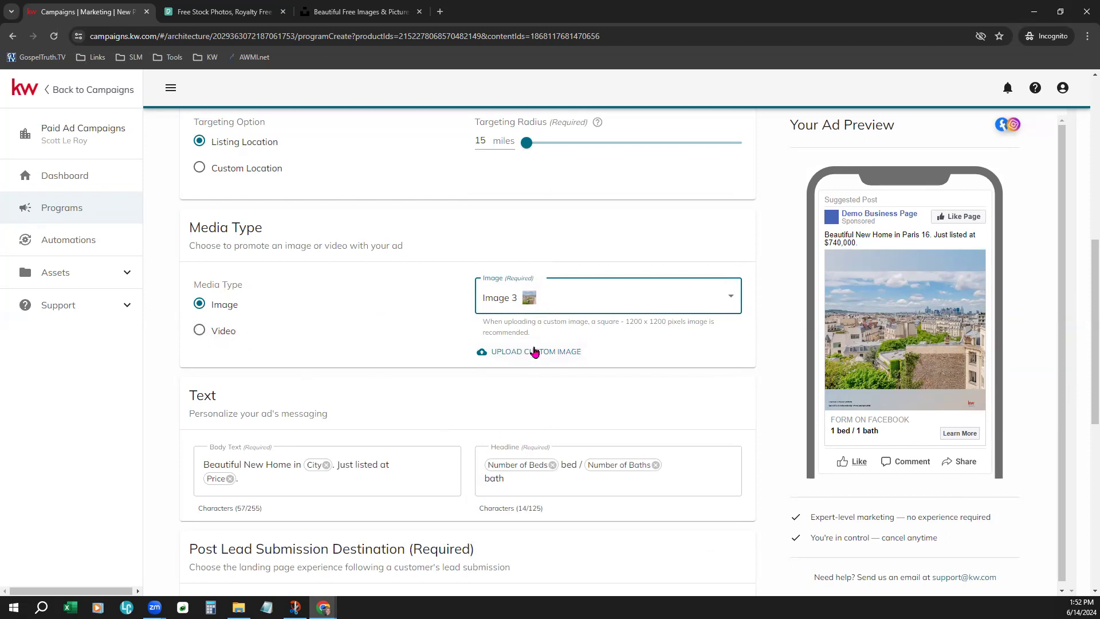
{"action": "left_click", "coordinate": [236, 332]}
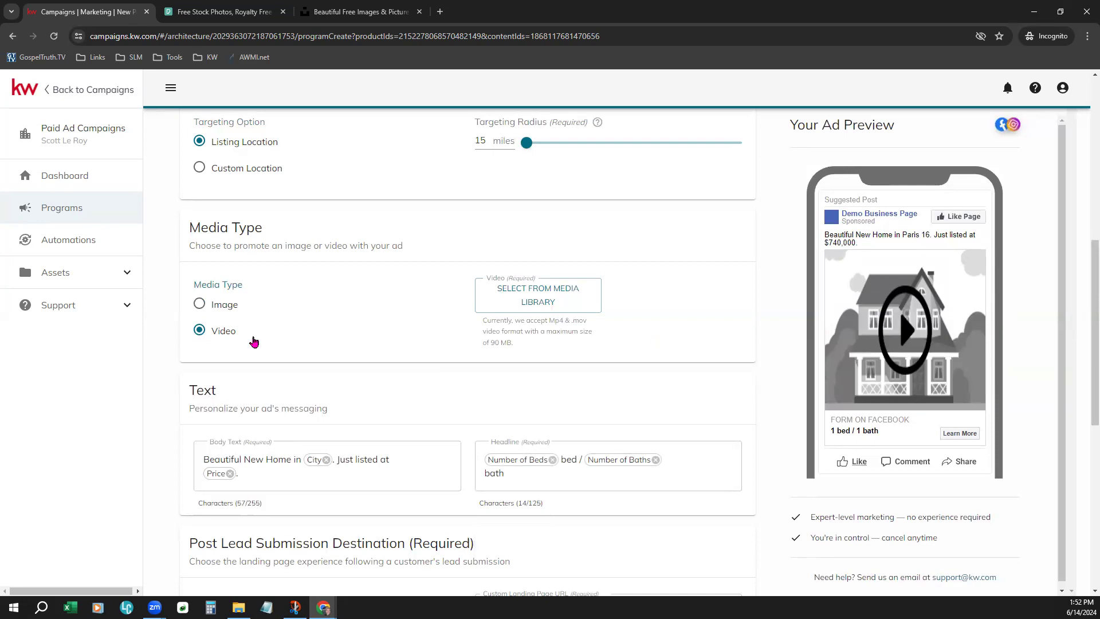
{"action": "left_click", "coordinate": [200, 304]}
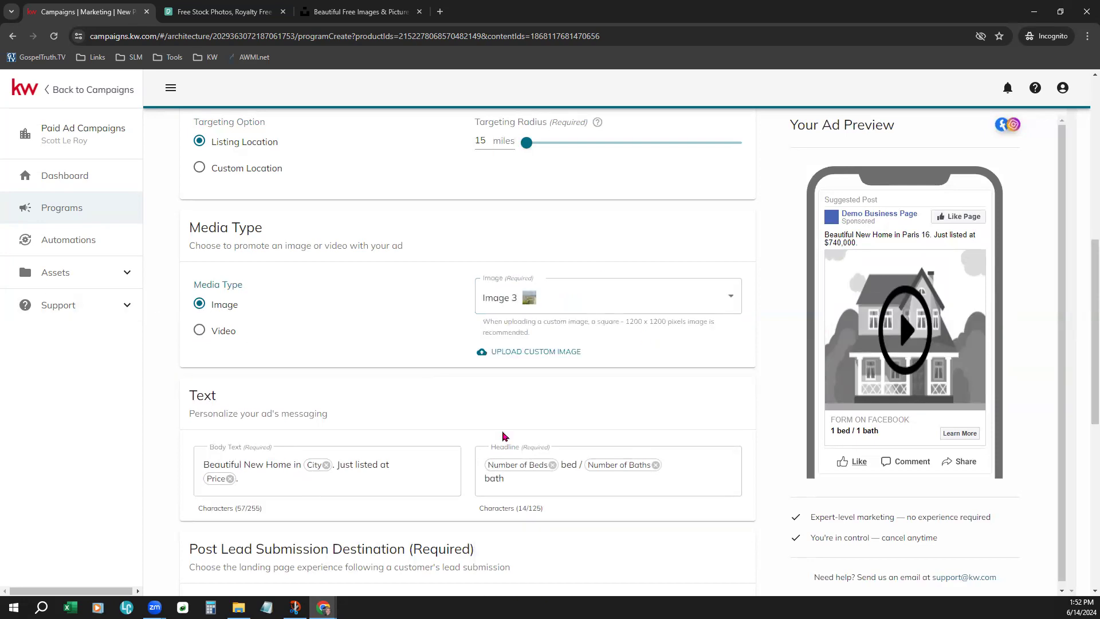
{"action": "scroll", "coordinate": [520, 394], "scroll_direction": "down", "scroll_amount": 1}
{"action": "scroll", "coordinate": [520, 394], "scroll_direction": "down", "scroll_amount": 2}
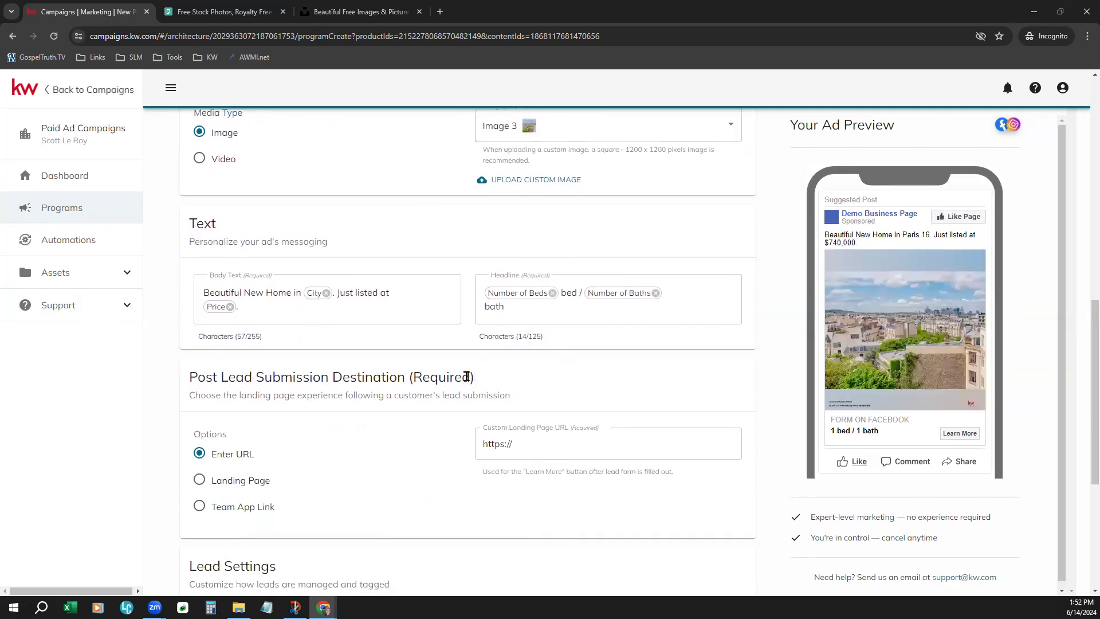
Delete the stray '00' so the body text ends 'Just listed at Price.' and open Write with AI.
{"action": "left_click", "coordinate": [276, 312]}
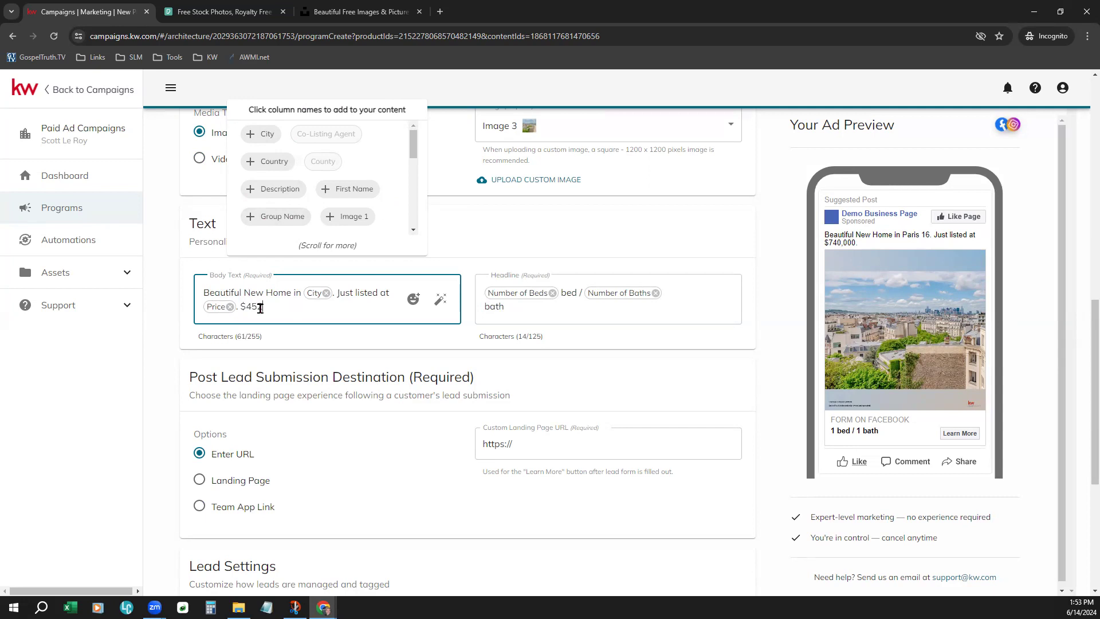
{"action": "type", "text": "000"}
{"action": "left_click_drag", "start_coordinate": [309, 315], "coordinate": [230, 317]}
{"action": "key", "text": "BackSpace"}
{"action": "left_click", "coordinate": [442, 299]}
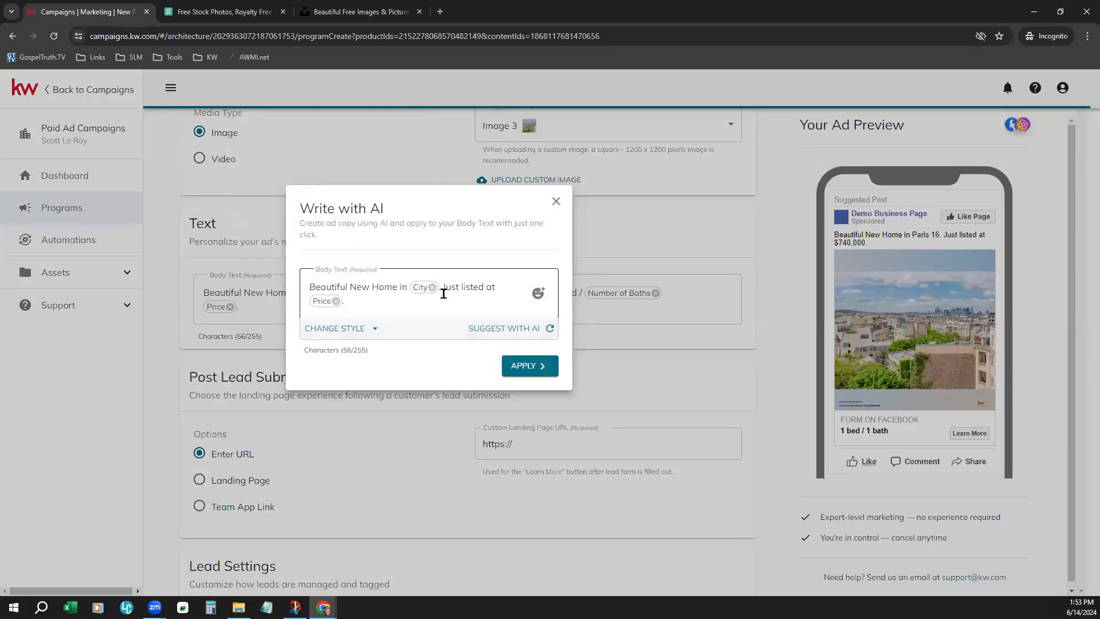
Generate Vibrant-style AI copy about the Trocadéro 2BR with Paris views and apply it.
{"action": "left_click", "coordinate": [347, 325]}
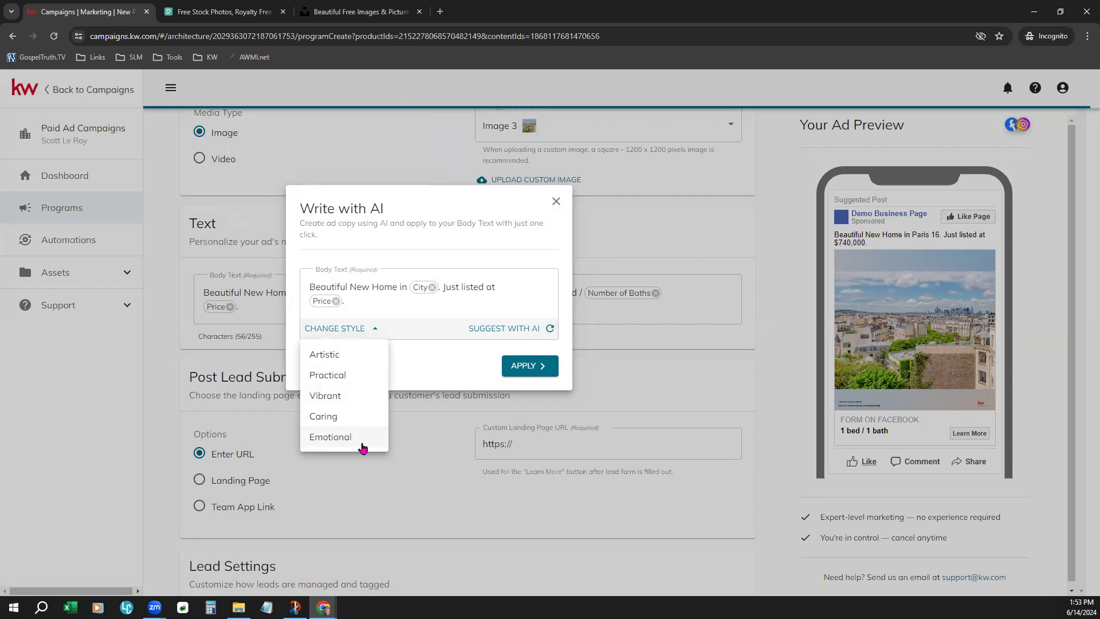
{"action": "left_click", "coordinate": [358, 406]}
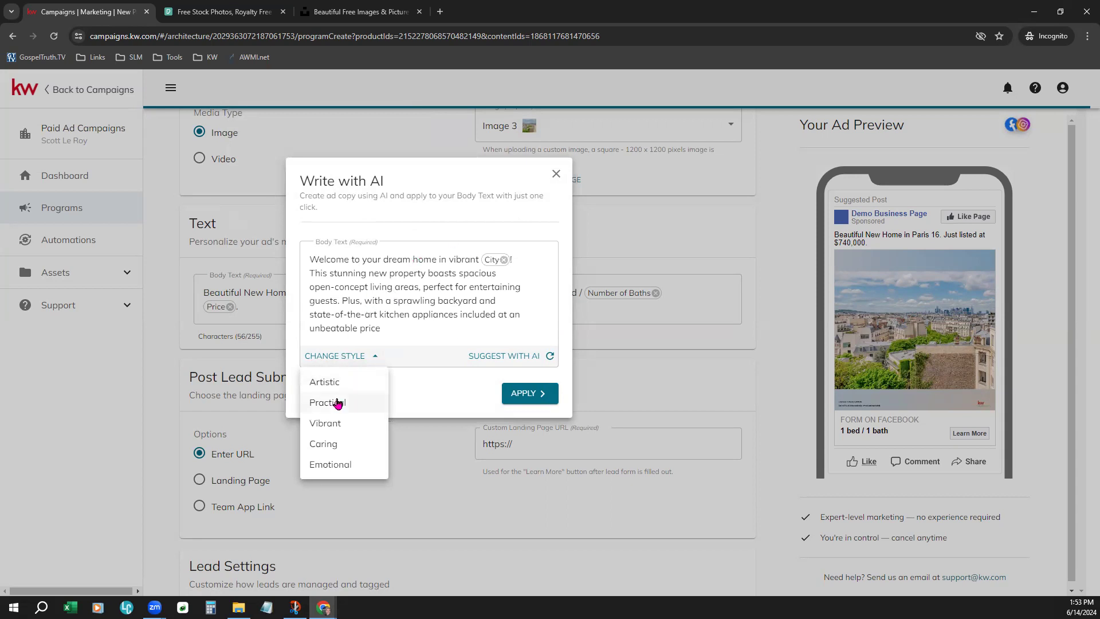
{"action": "left_click", "coordinate": [448, 342]}
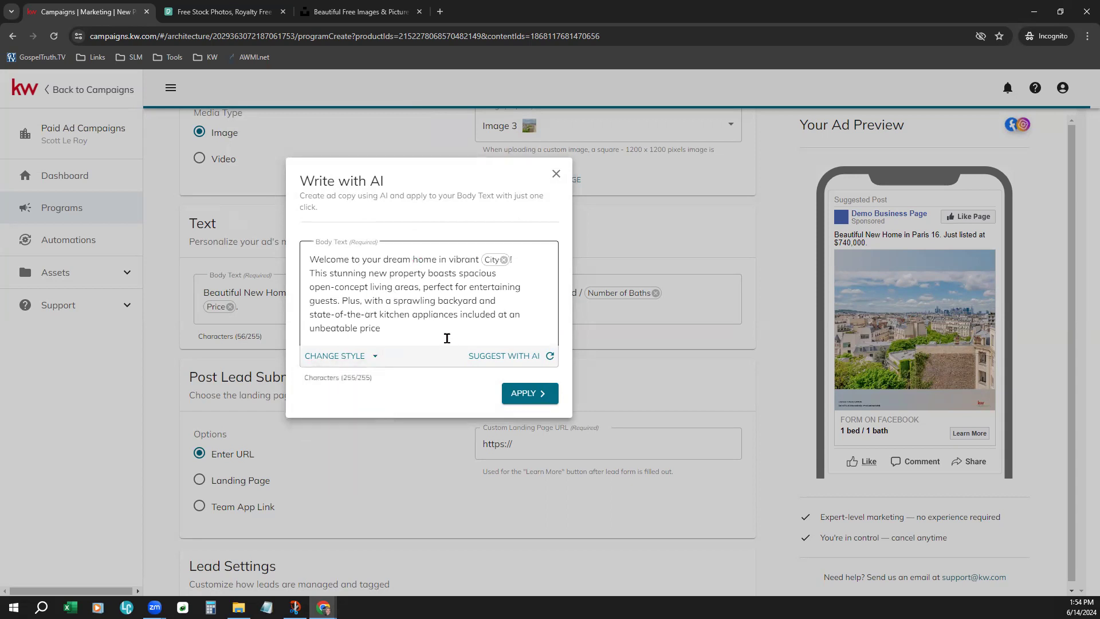
{"action": "left_click", "coordinate": [522, 360]}
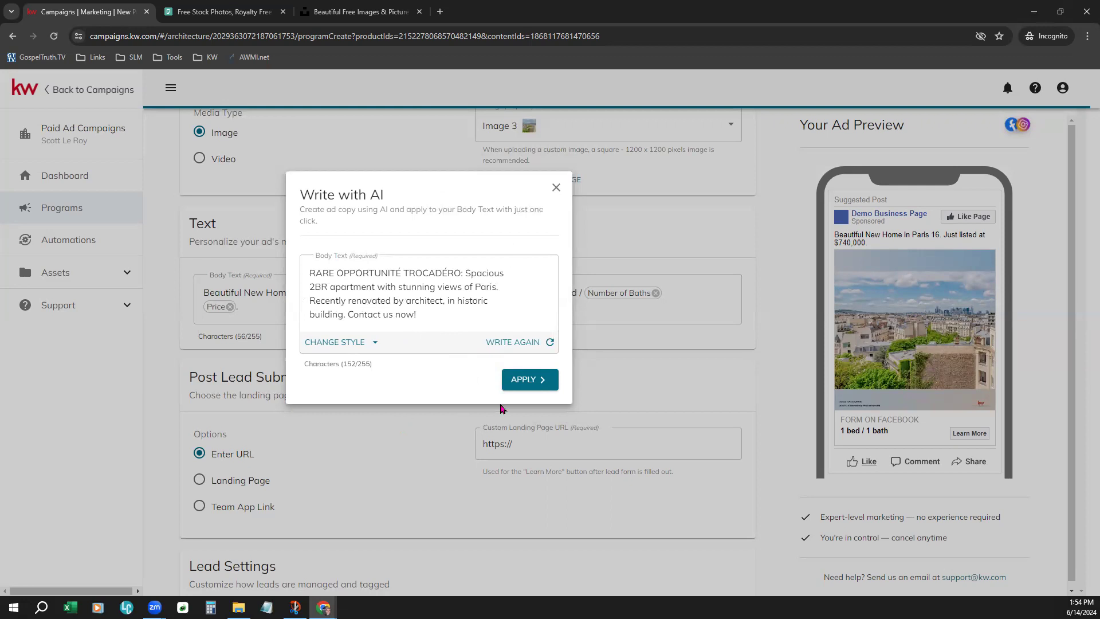
{"action": "left_click", "coordinate": [517, 380]}
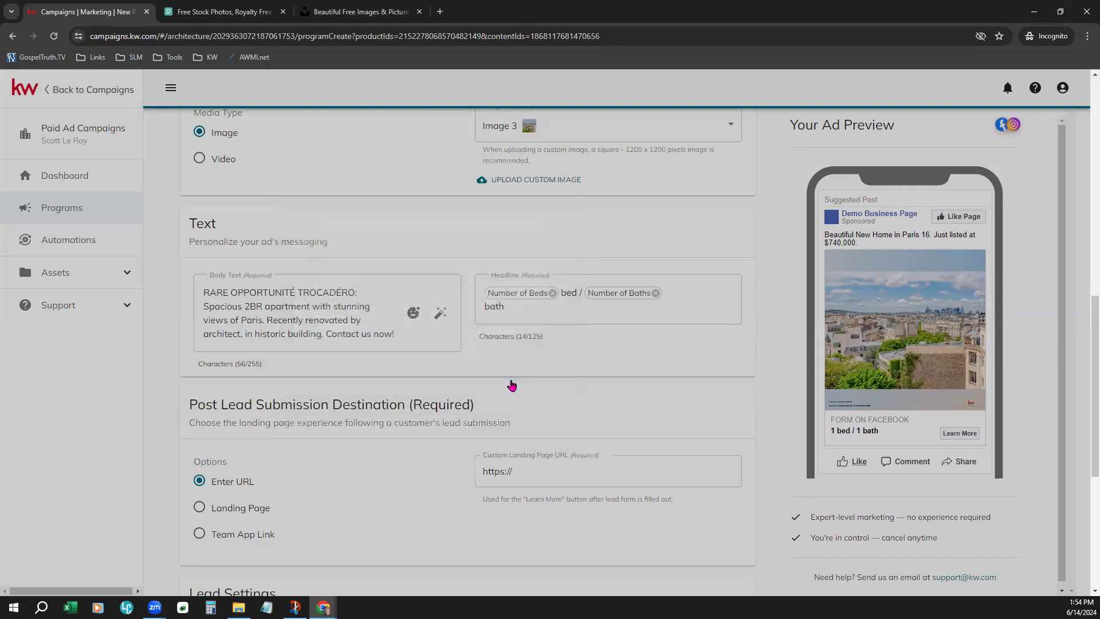
Insert the Red Heart emoji, found by searching 'heart', at the start of the body text.
{"action": "left_click", "coordinate": [413, 313]}
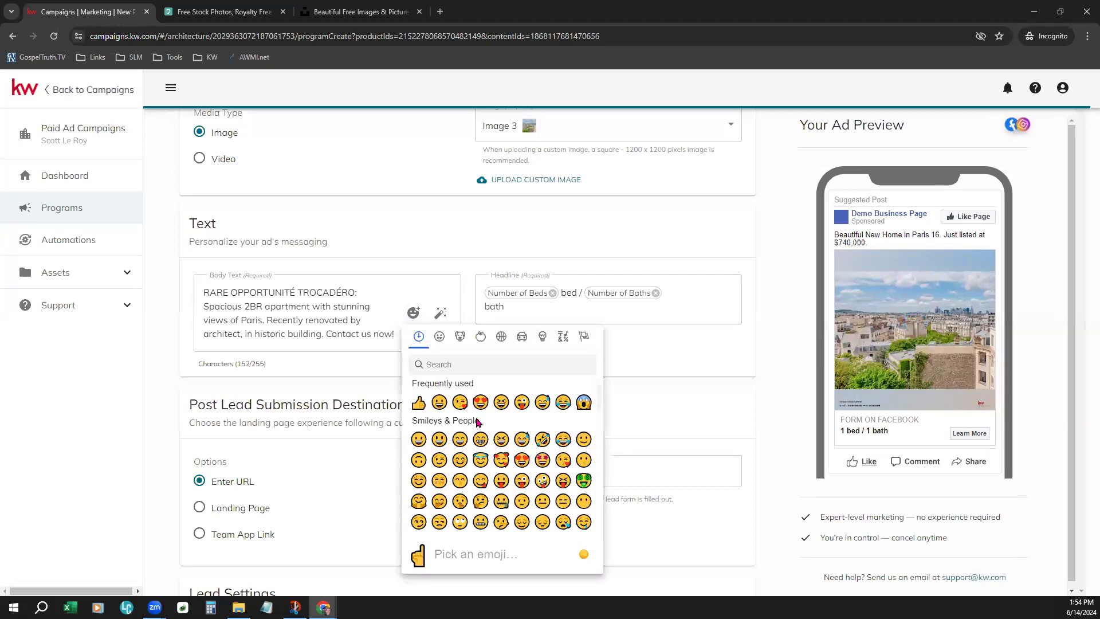
{"action": "left_click", "coordinate": [488, 356]}
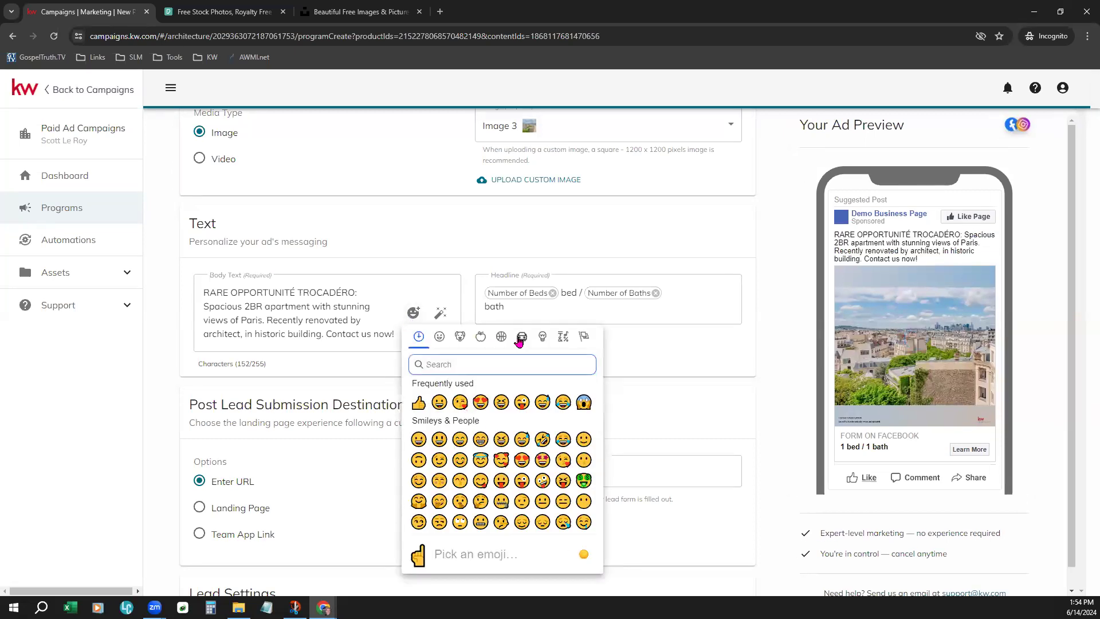
{"action": "type", "text": "haer"}
{"action": "key", "text": "BackSpace"}
{"action": "key", "text": "BackSpace"}
{"action": "key", "text": "BackSpace"}
{"action": "type", "text": "eart"}
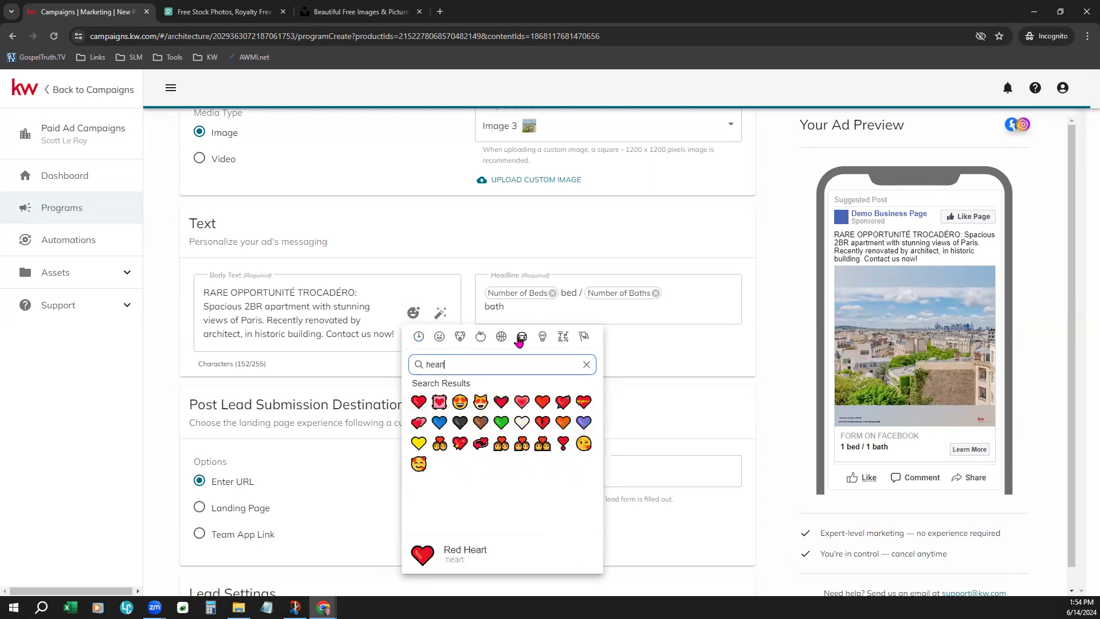
{"action": "left_click", "coordinate": [418, 402]}
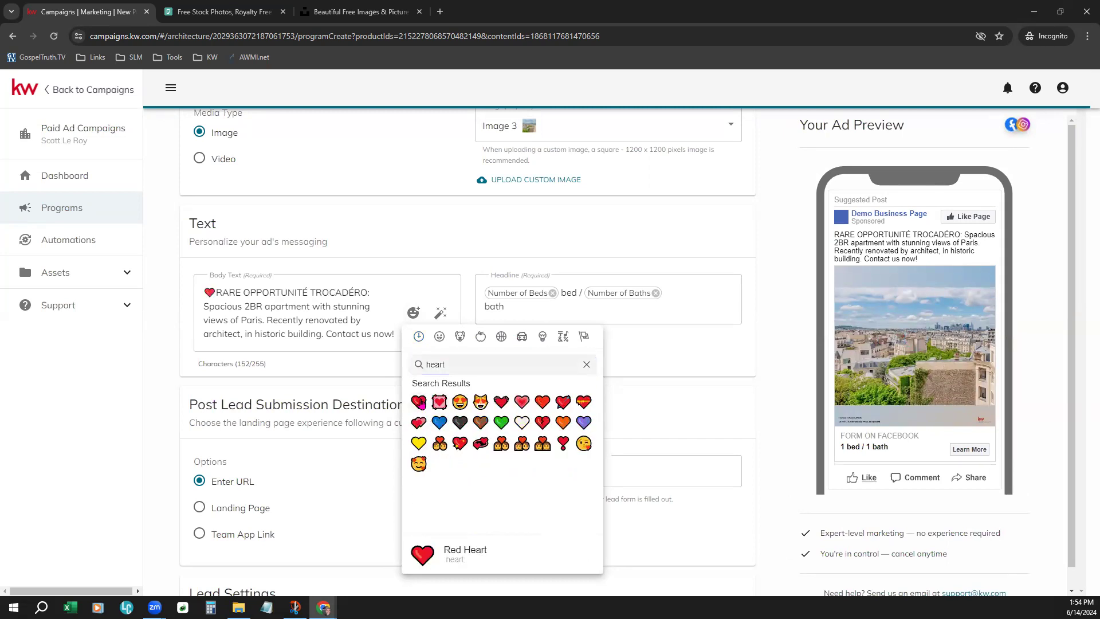
{"action": "left_click", "coordinate": [335, 359]}
{"action": "left_click", "coordinate": [592, 305]}
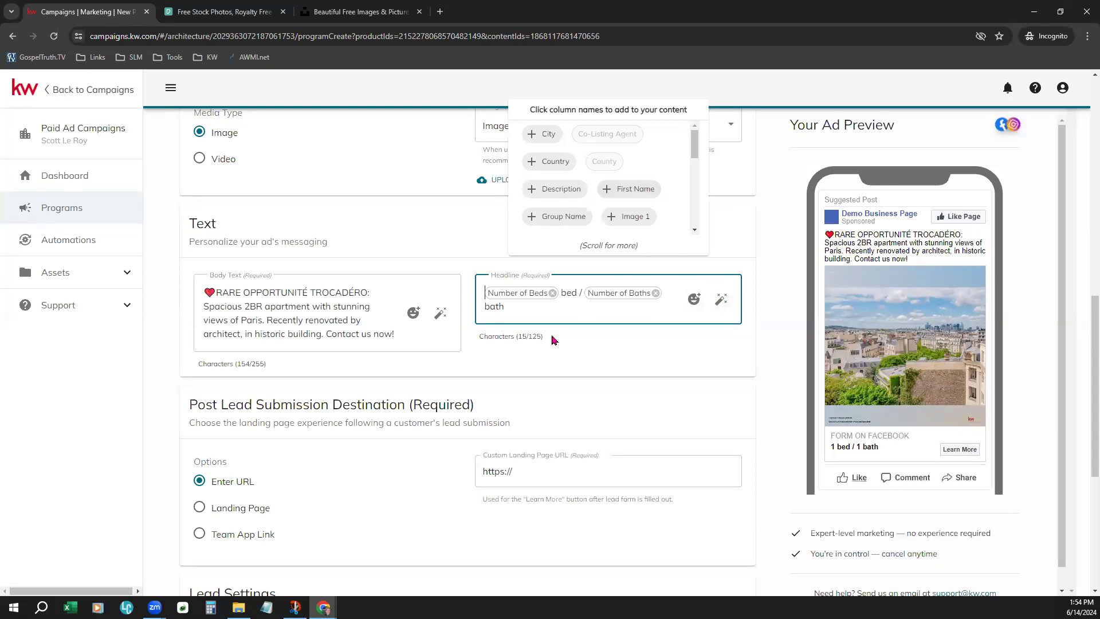
{"action": "left_click", "coordinate": [552, 364]}
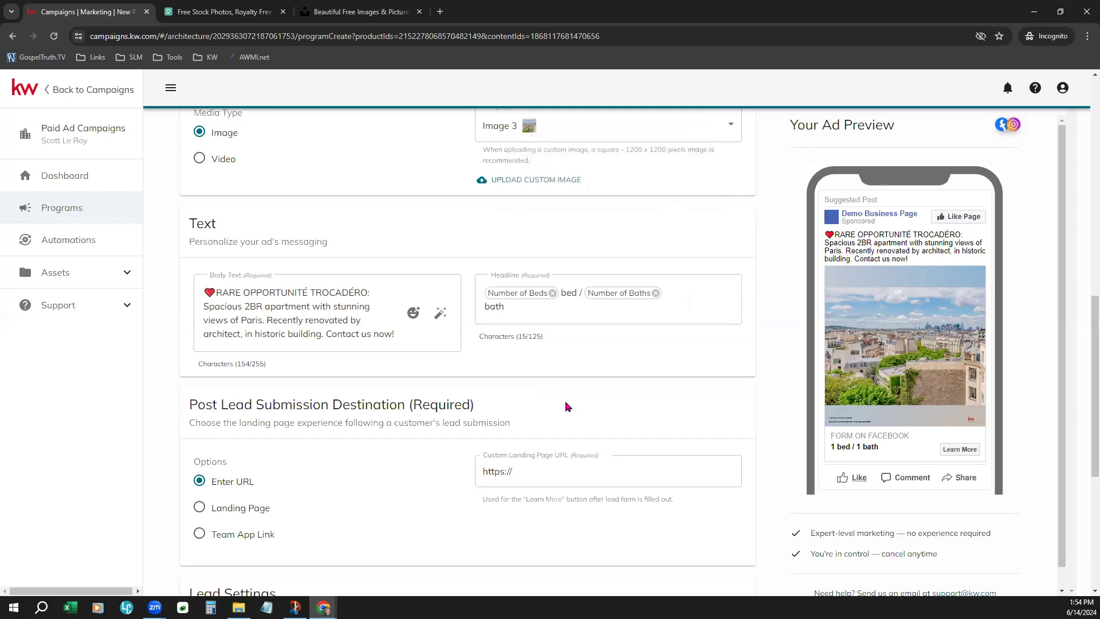
{"action": "scroll", "coordinate": [560, 371], "scroll_direction": "down", "scroll_amount": 4}
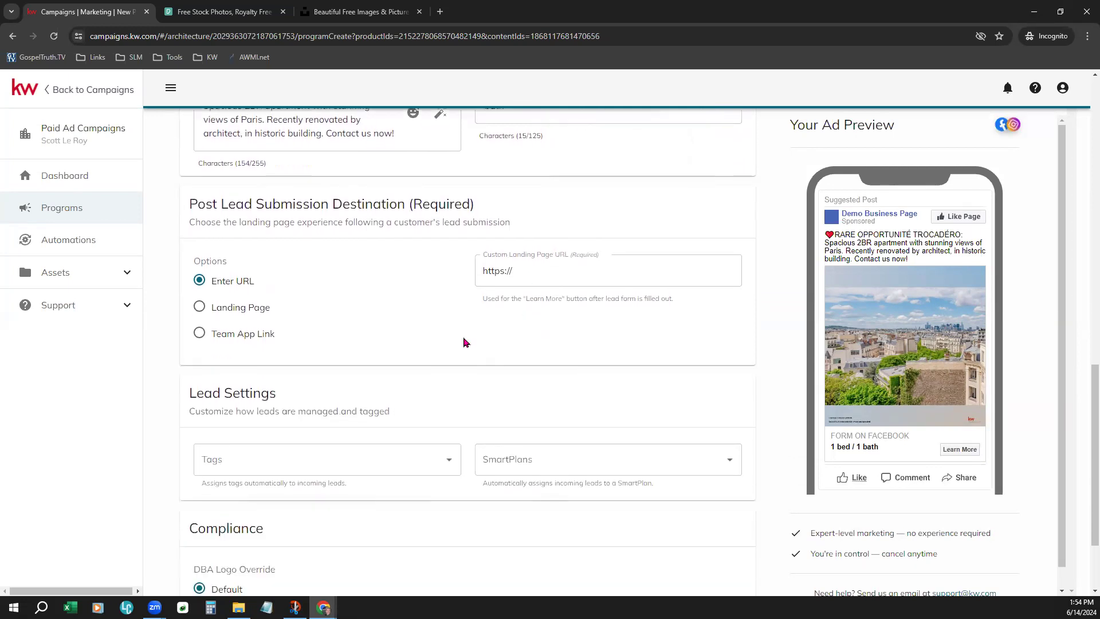
{"action": "left_click_drag", "start_coordinate": [189, 175], "coordinate": [406, 176]}
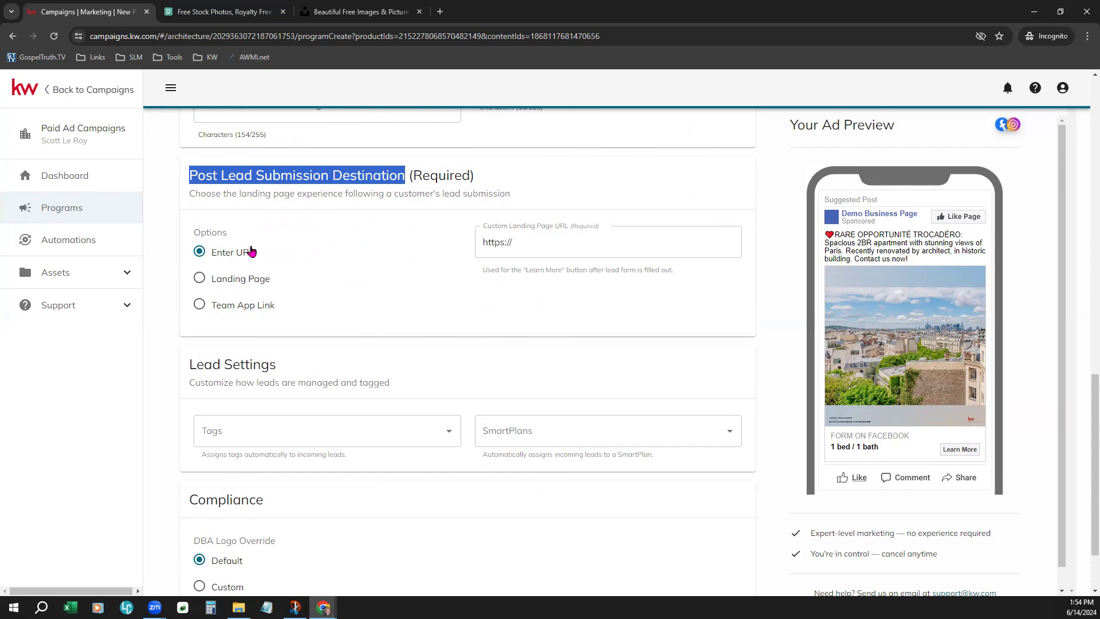
{"action": "left_click", "coordinate": [544, 241]}
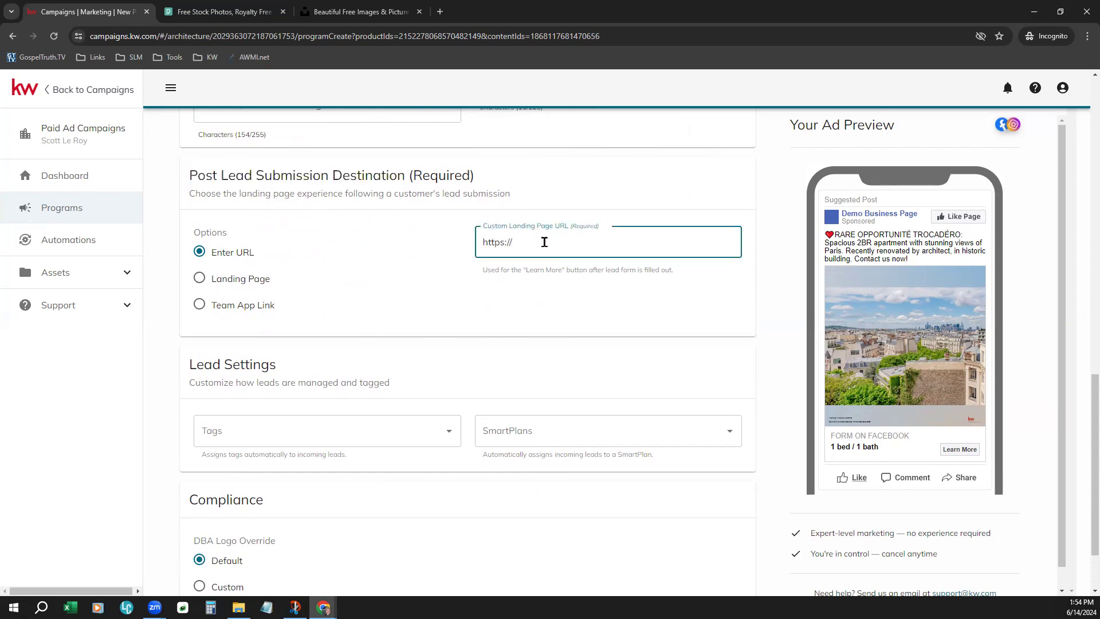
{"action": "left_click", "coordinate": [419, 11]}
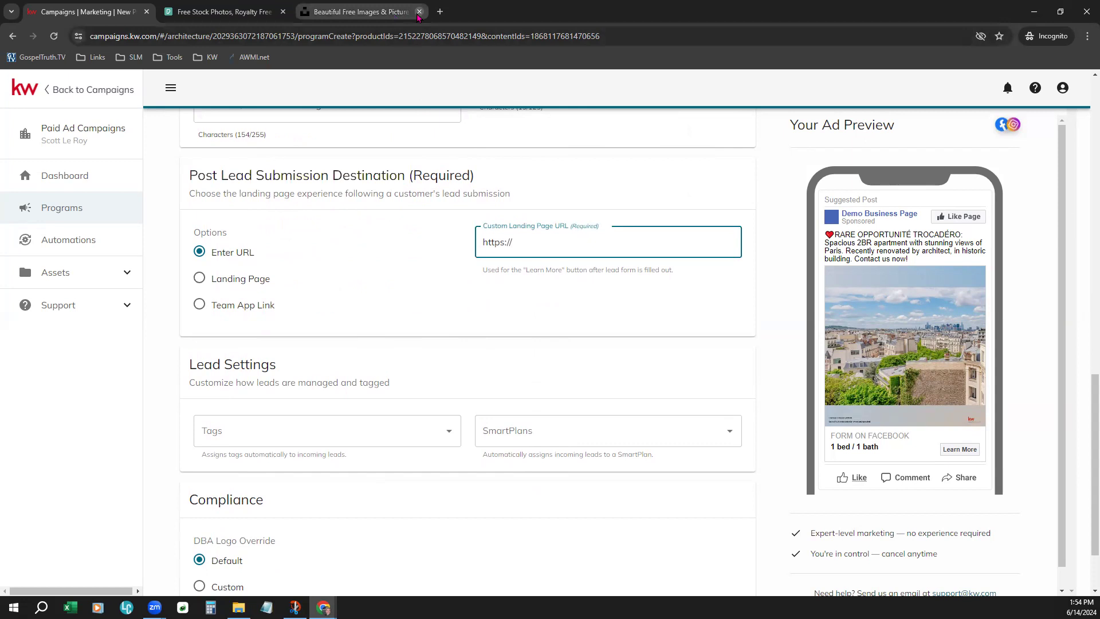
{"action": "left_click", "coordinate": [258, 14]}
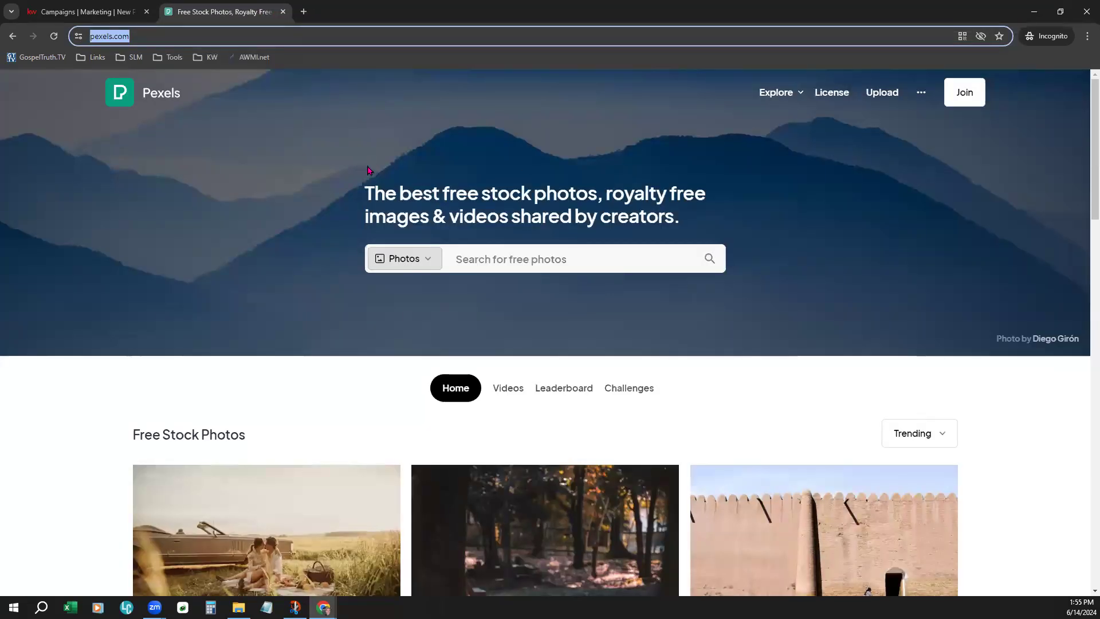
{"action": "left_click", "coordinate": [152, 35]}
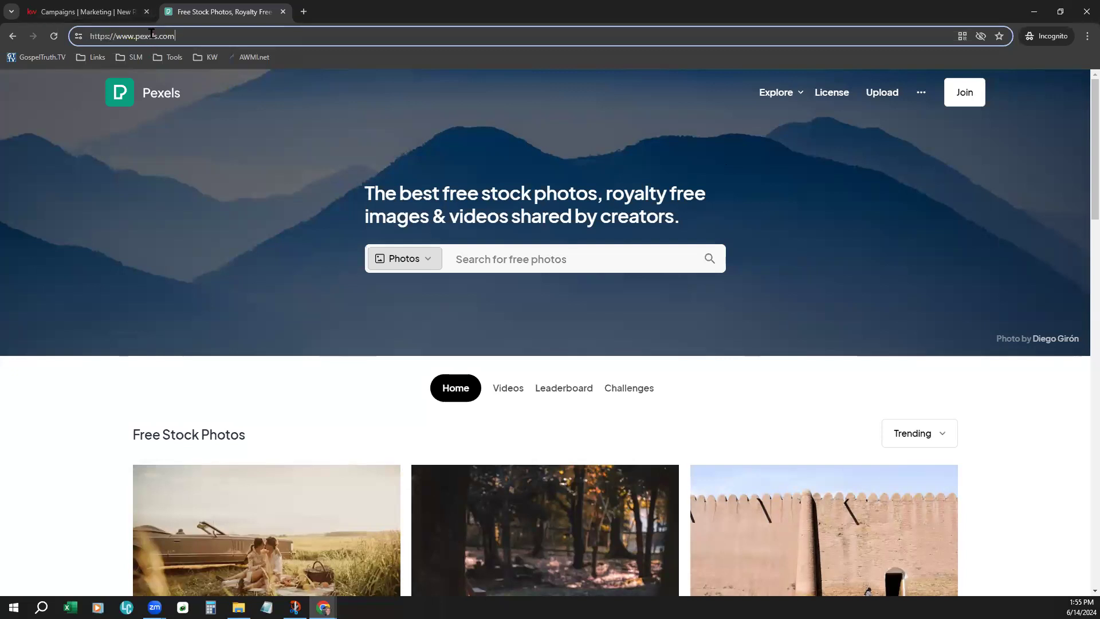
{"action": "triple_click", "coordinate": [151, 35]}
{"action": "right_click", "coordinate": [152, 36]}
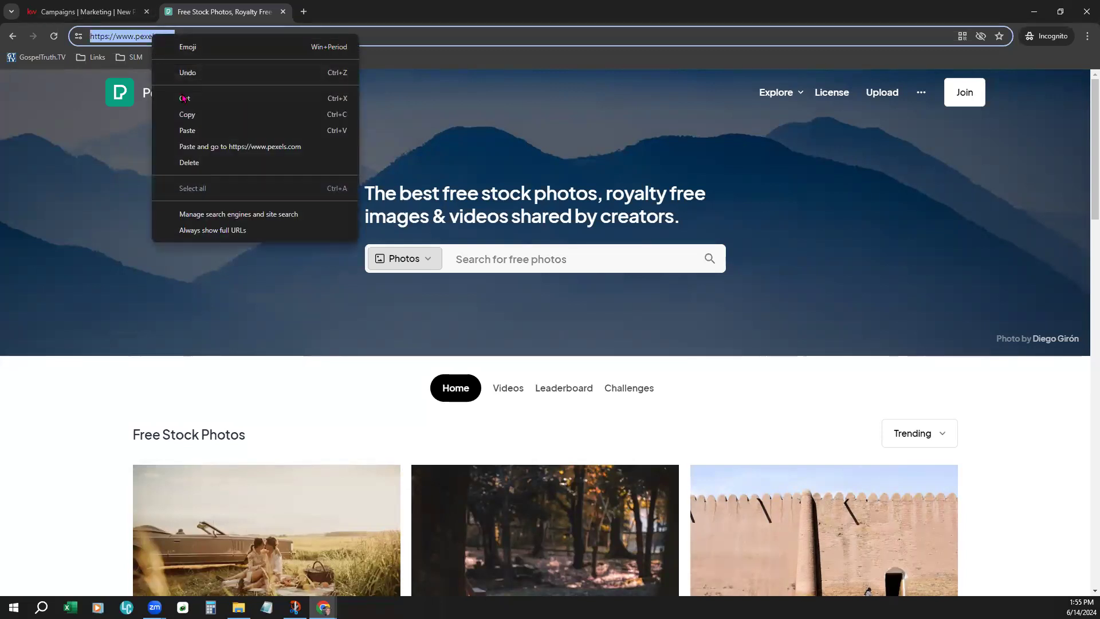
{"action": "left_click", "coordinate": [184, 114]}
Paste the Pexels URL as the custom landing page, fix the doubled https, preview it, then choose Landing Page.
{"action": "left_click", "coordinate": [132, 12]}
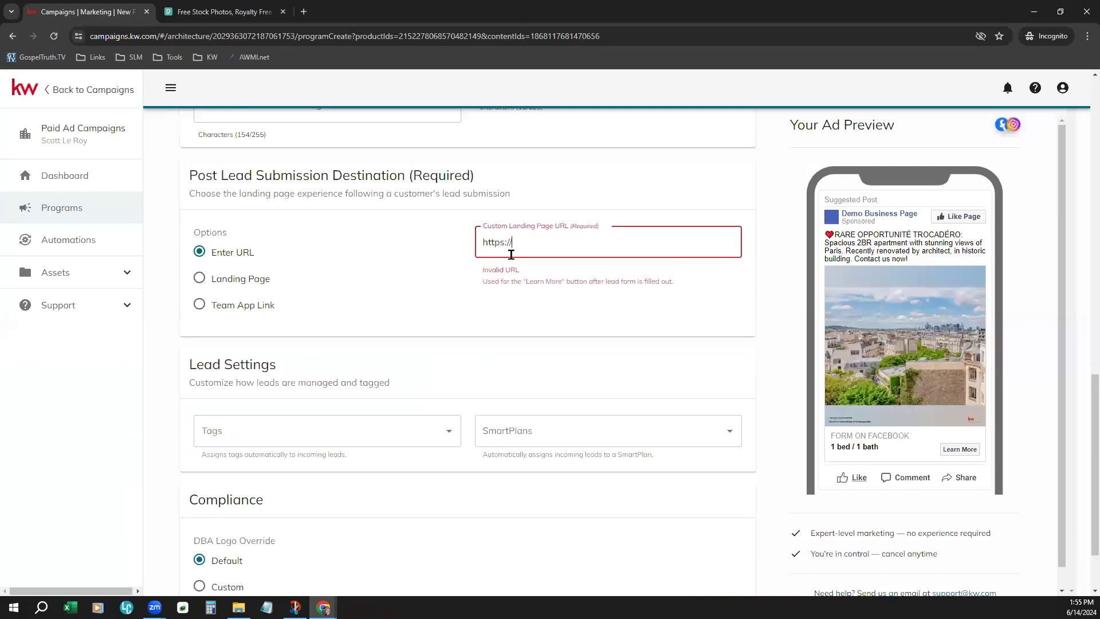
{"action": "key", "text": "ctrl+v"}
{"action": "left_click_drag", "start_coordinate": [617, 243], "coordinate": [467, 248]}
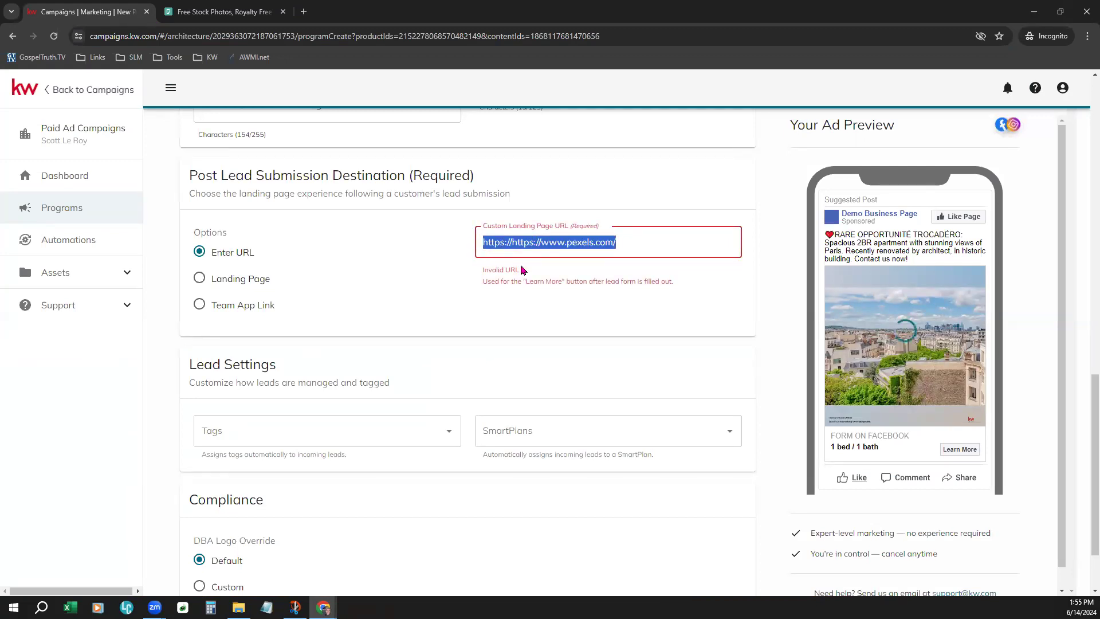
{"action": "key", "text": "ctrl+v"}
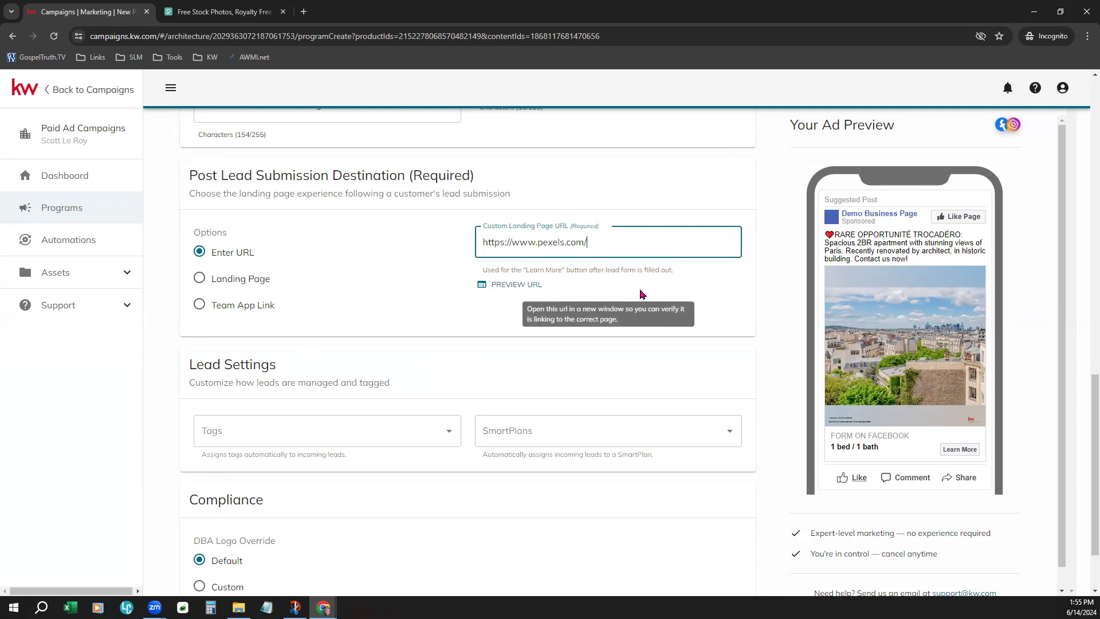
{"action": "left_click", "coordinate": [517, 285]}
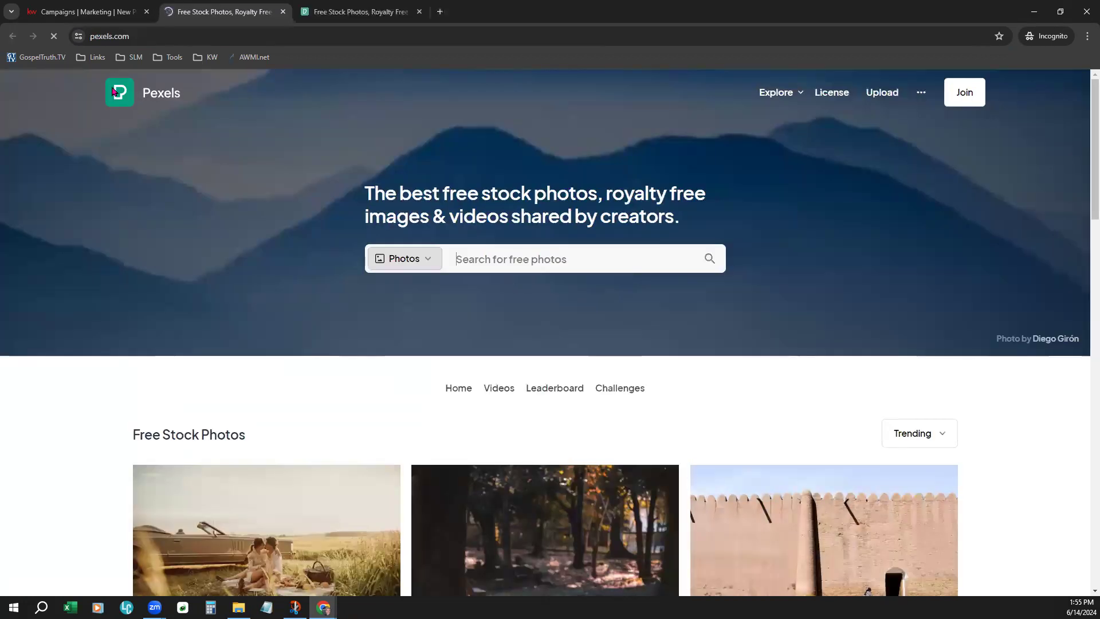
{"action": "left_click", "coordinate": [283, 12]}
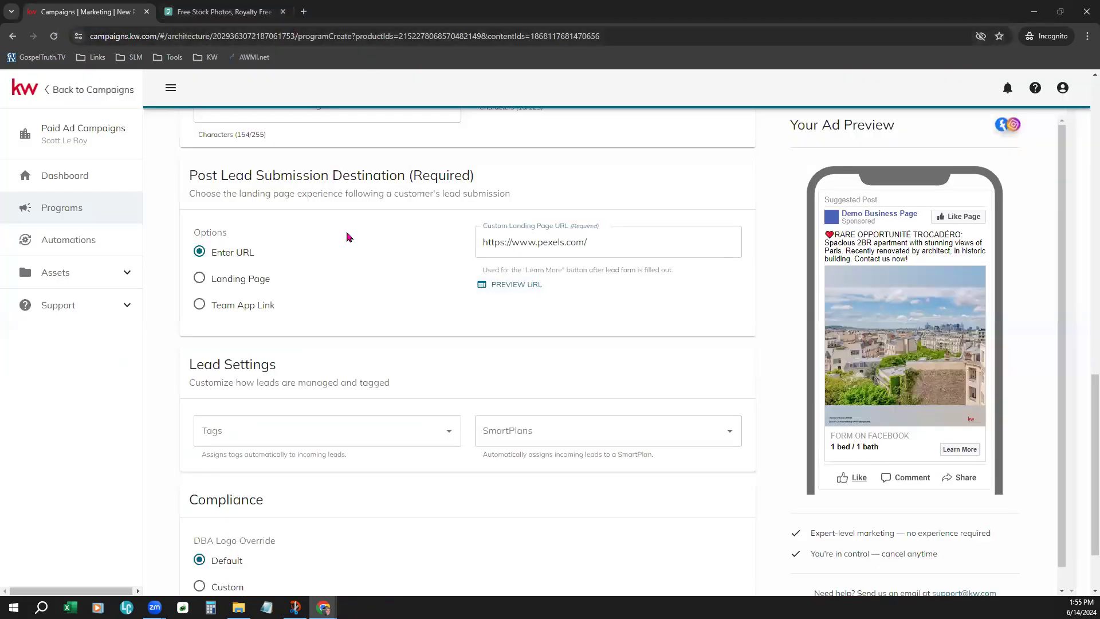
{"action": "left_click", "coordinate": [199, 279]}
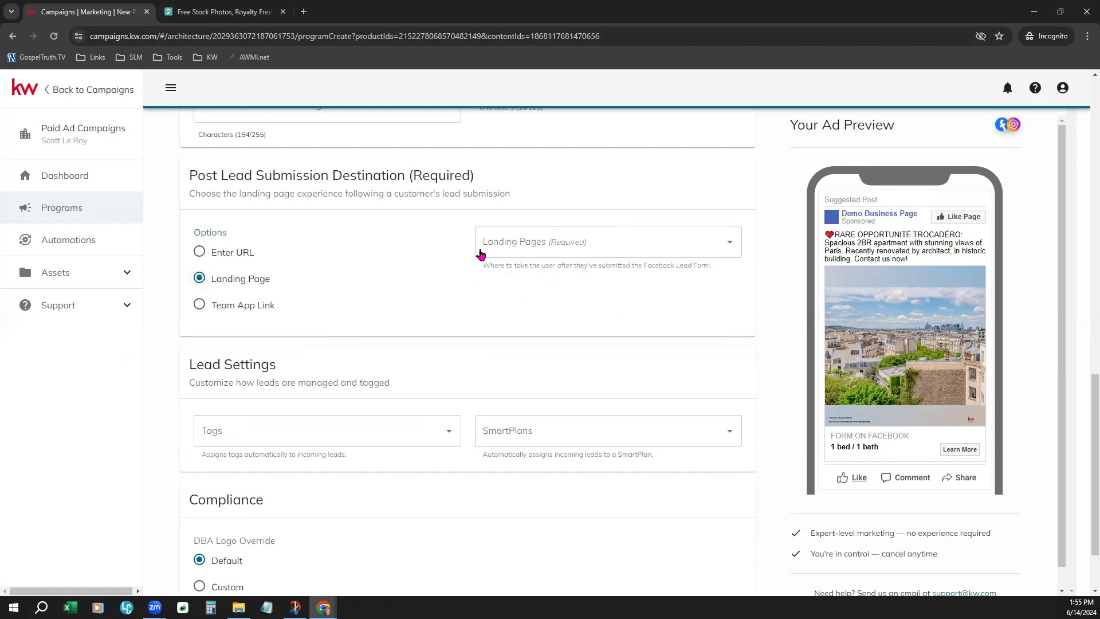
Browse the saved landing pages and try Team App Link before returning to the custom URL.
{"action": "left_click", "coordinate": [538, 240]}
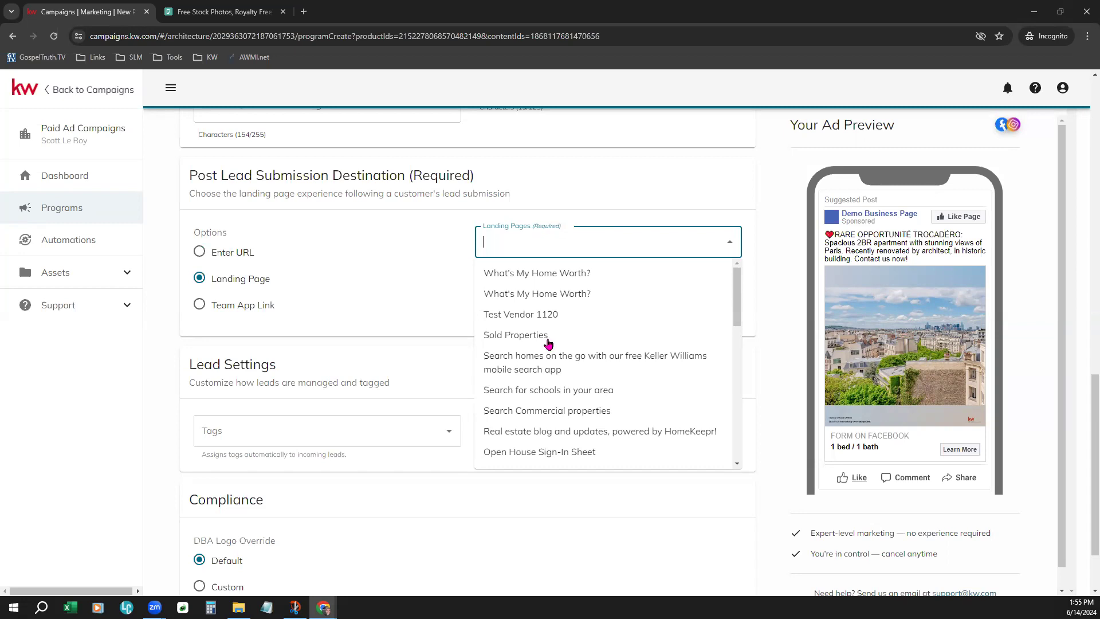
{"action": "scroll", "coordinate": [567, 401], "scroll_direction": "down", "scroll_amount": 2}
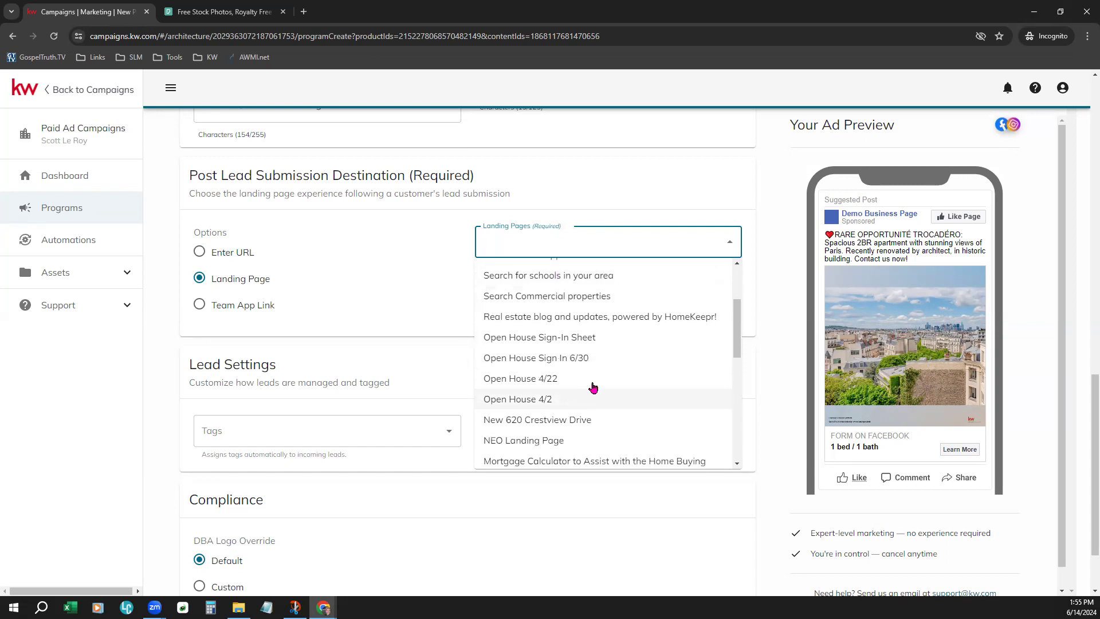
{"action": "scroll", "coordinate": [593, 386], "scroll_direction": "down", "scroll_amount": 1}
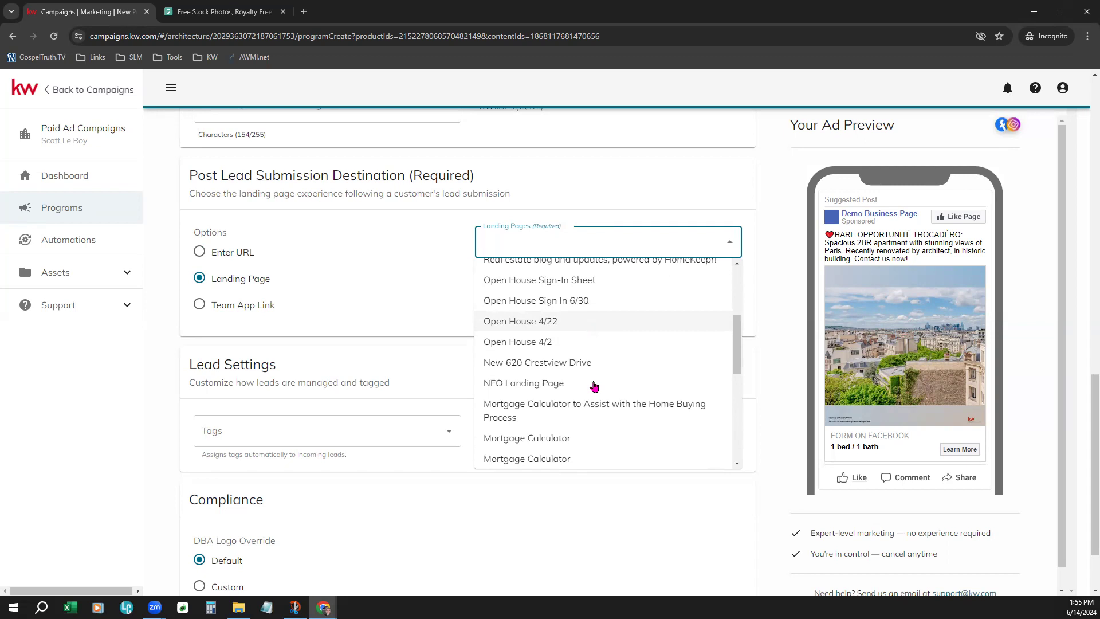
{"action": "scroll", "coordinate": [594, 386], "scroll_direction": "down", "scroll_amount": 1}
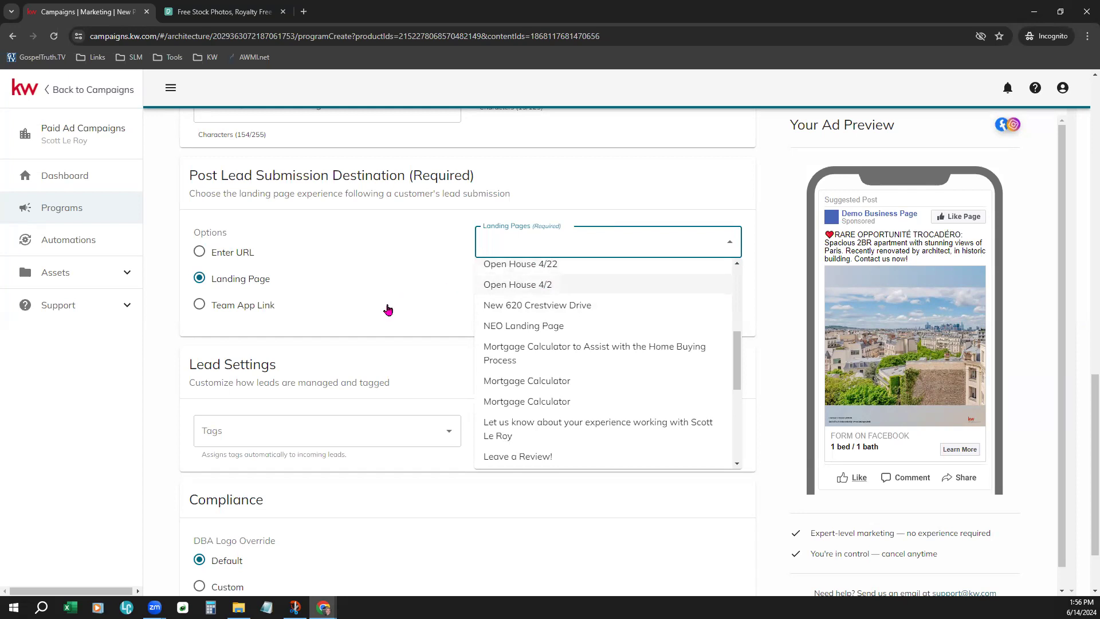
{"action": "scroll", "coordinate": [596, 363], "scroll_direction": "up", "scroll_amount": 1}
{"action": "scroll", "coordinate": [598, 360], "scroll_direction": "up", "scroll_amount": 4}
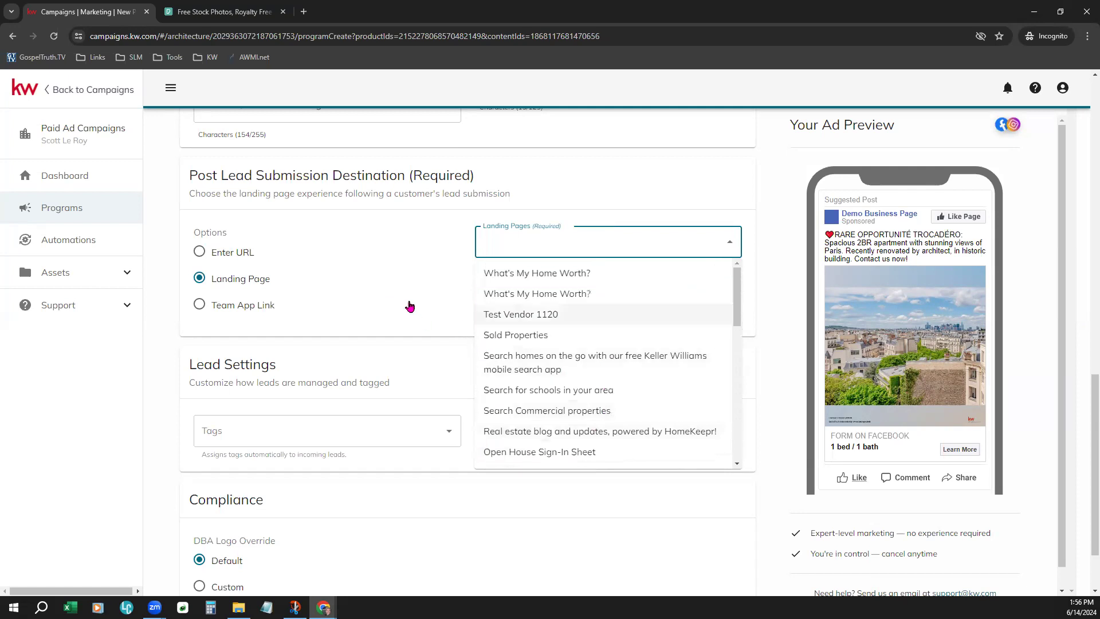
{"action": "left_click", "coordinate": [289, 304]}
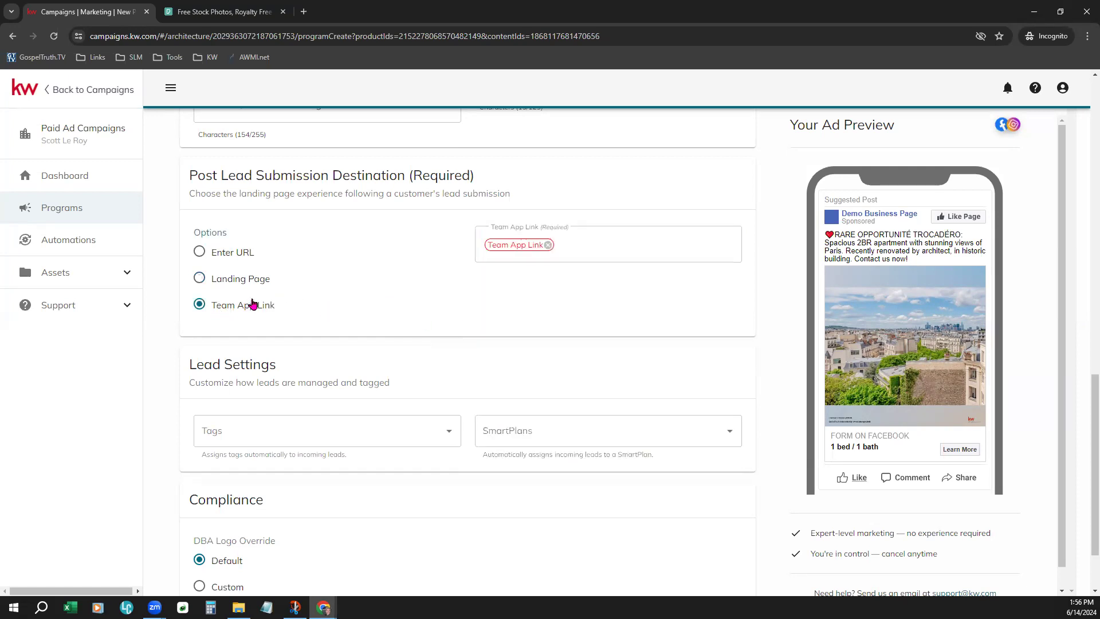
{"action": "left_click", "coordinate": [551, 246]}
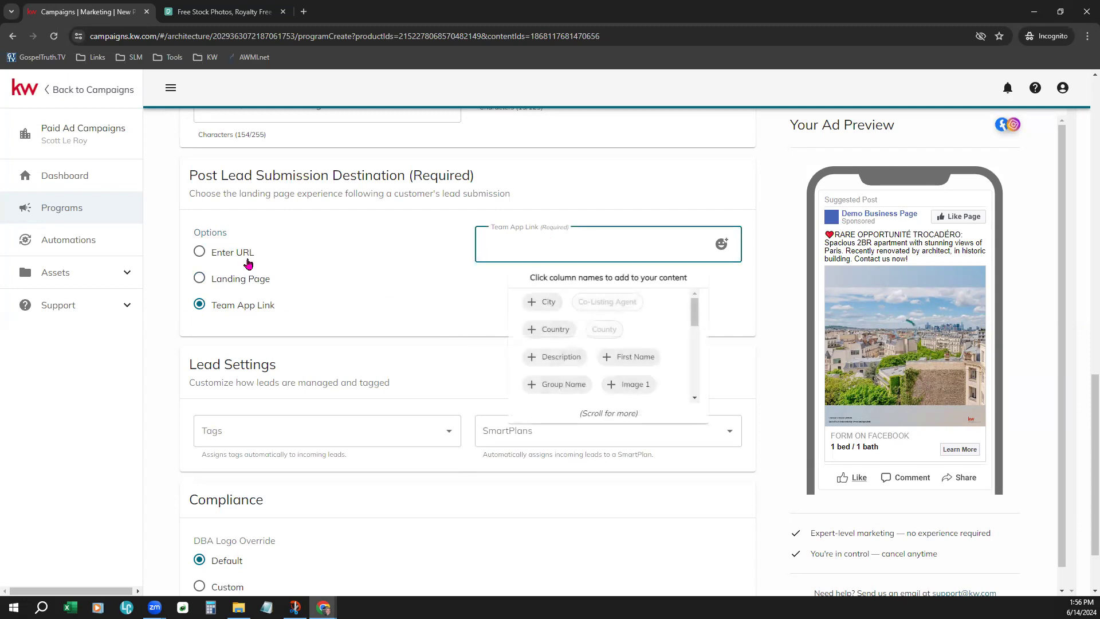
{"action": "left_click", "coordinate": [223, 252]}
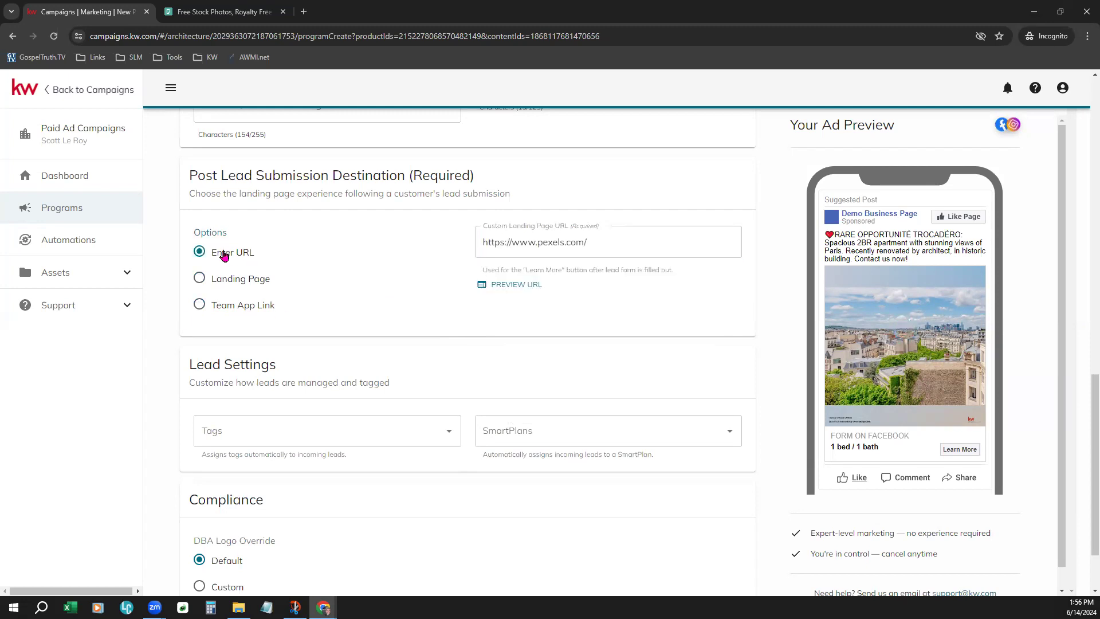
Reselect Landing Page and choose the What's My Home Worth? page.
{"action": "left_click", "coordinate": [202, 279]}
{"action": "left_click", "coordinate": [511, 241]}
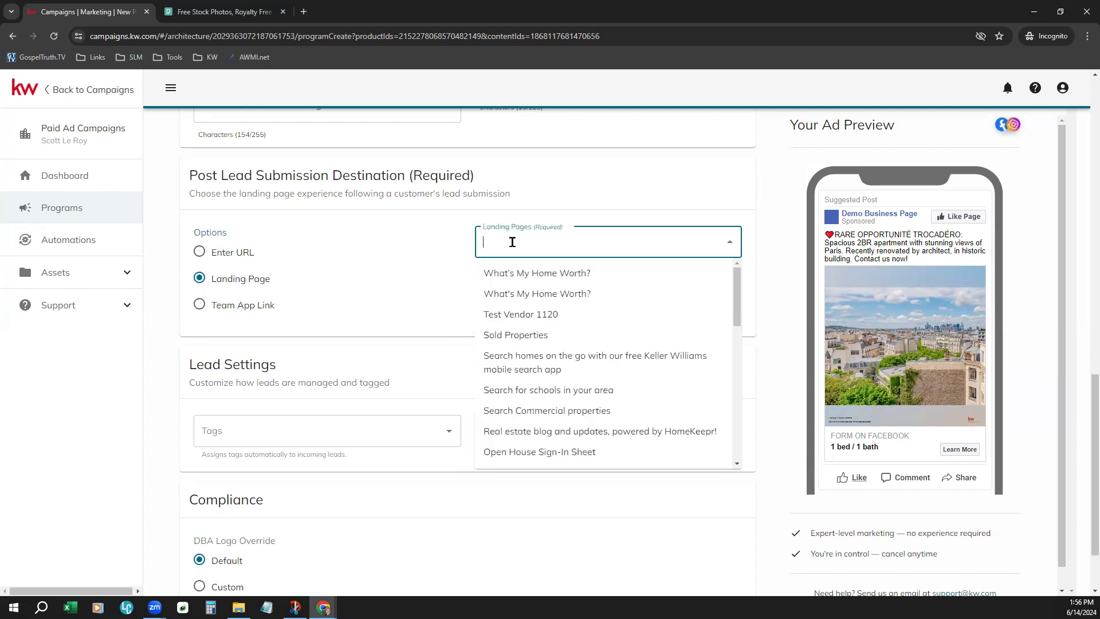
{"action": "left_click", "coordinate": [403, 277]}
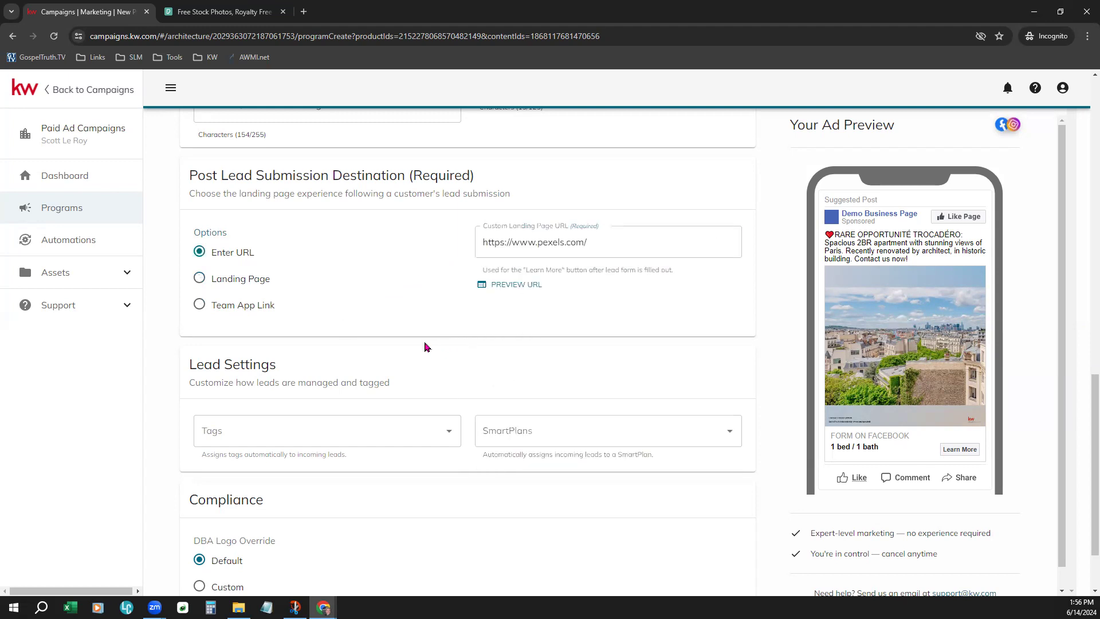
Tag incoming leads with Zebra, leave SmartPlans empty, and keep DBA Logo Override on Default.
{"action": "scroll", "coordinate": [423, 333], "scroll_direction": "down", "scroll_amount": 2}
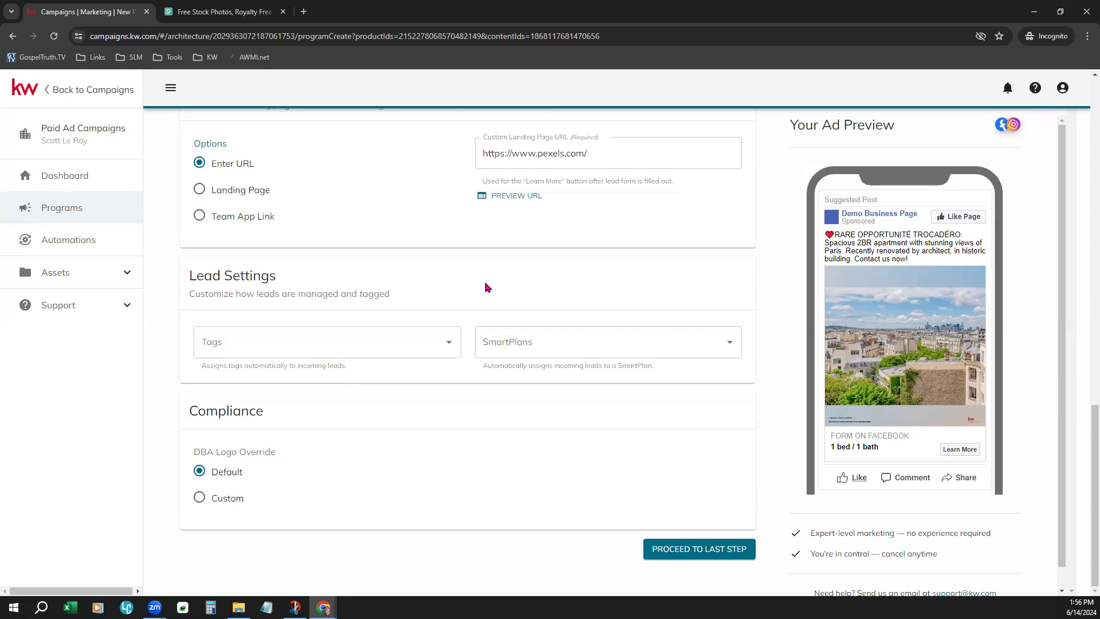
{"action": "left_click", "coordinate": [419, 344]}
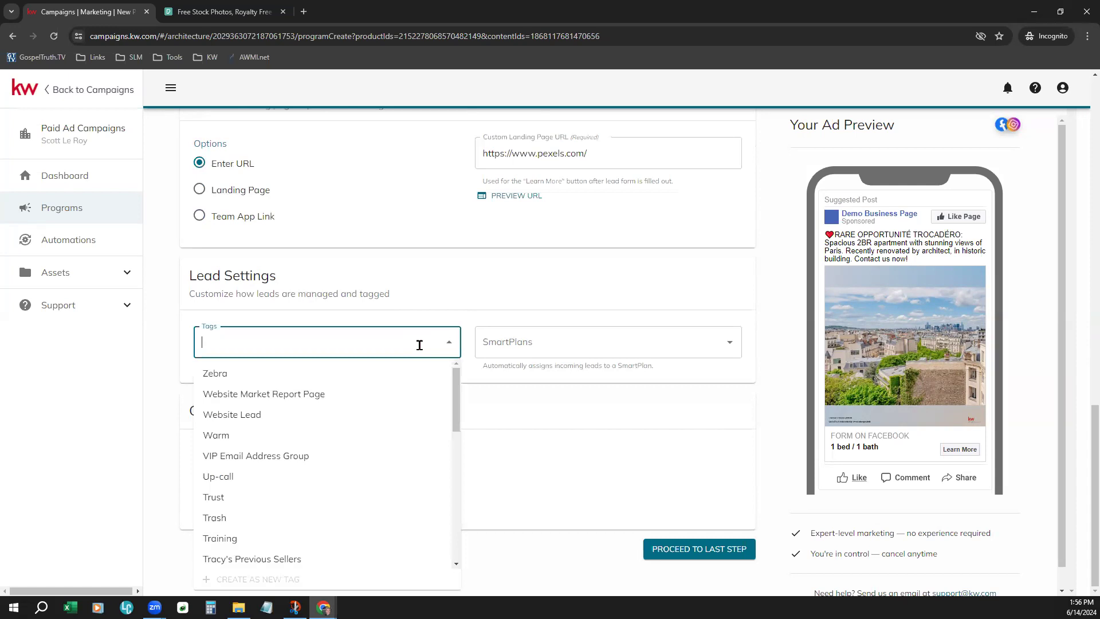
{"action": "left_click", "coordinate": [334, 373]}
{"action": "left_click", "coordinate": [535, 349]}
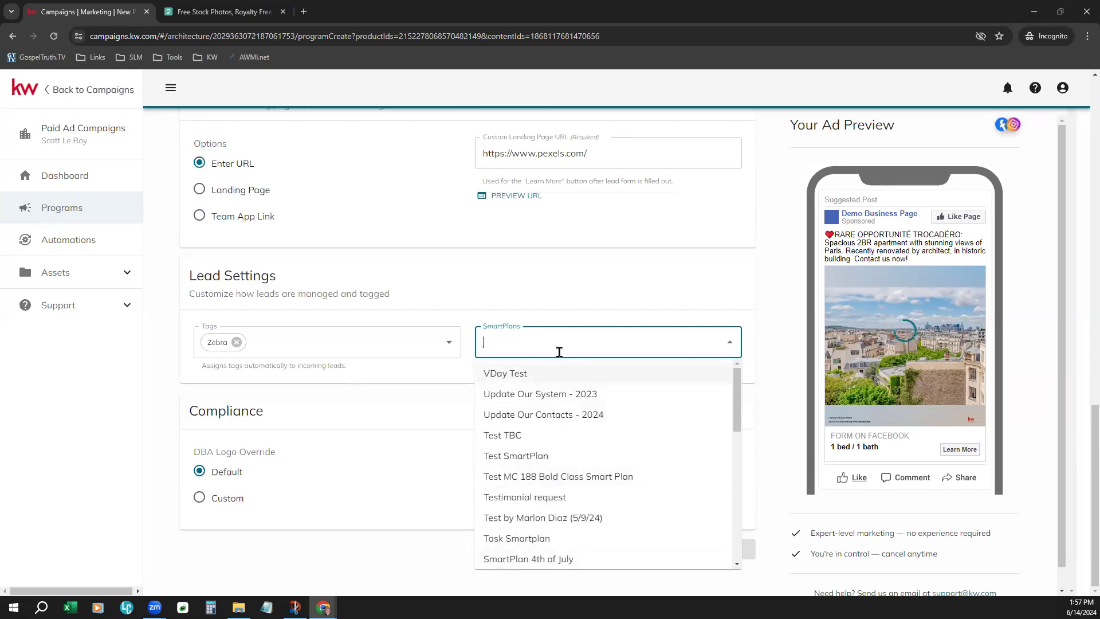
{"action": "left_click", "coordinate": [597, 290]}
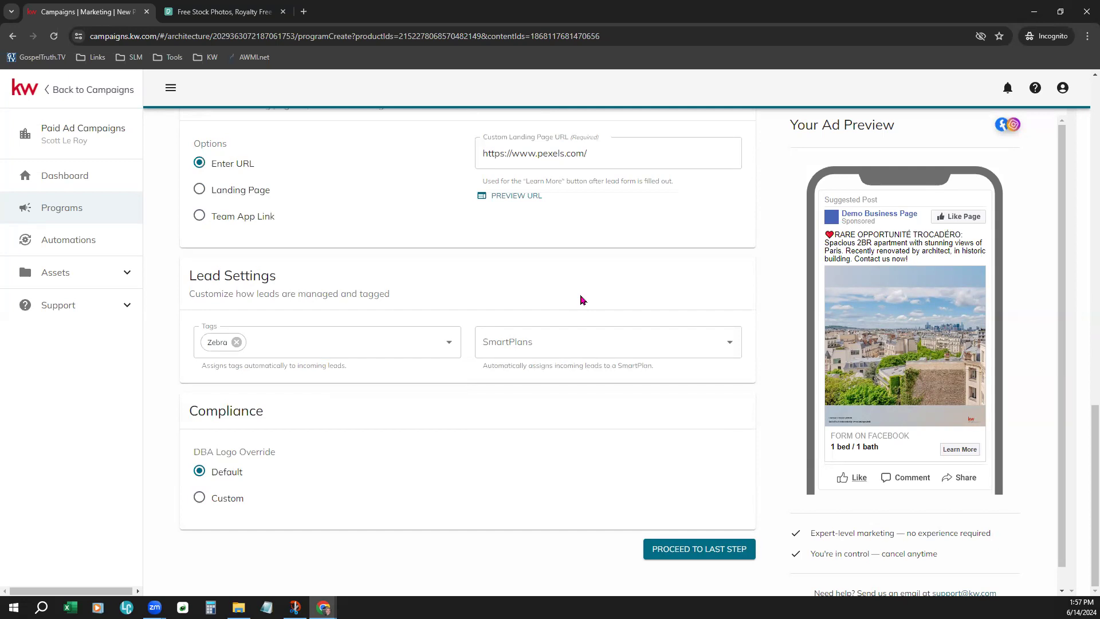
{"action": "left_click", "coordinate": [546, 341]}
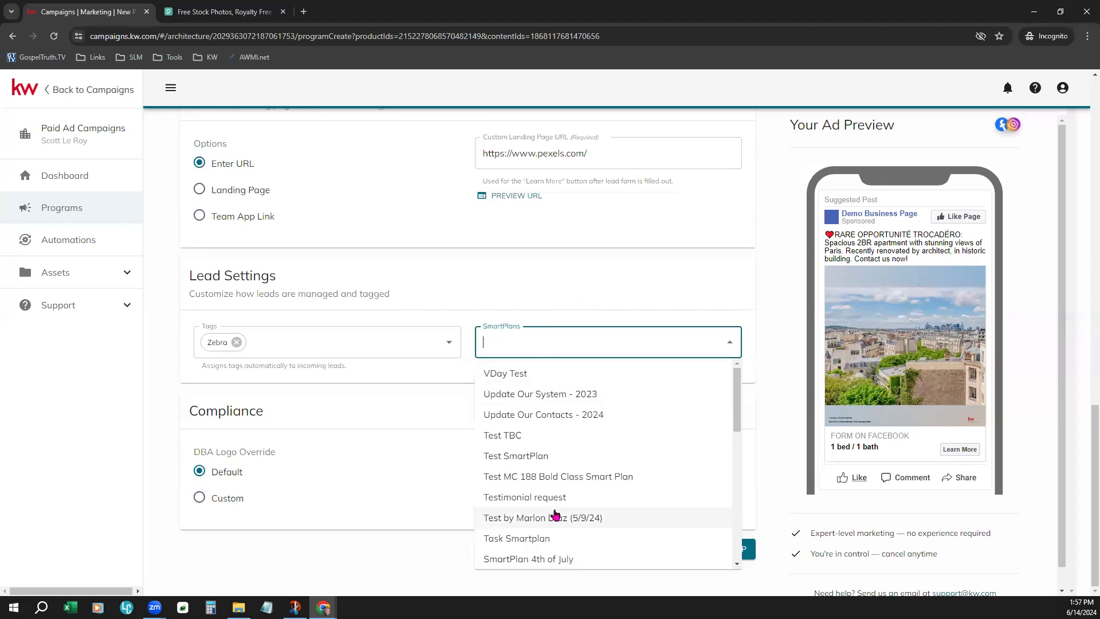
{"action": "left_click", "coordinate": [608, 309]}
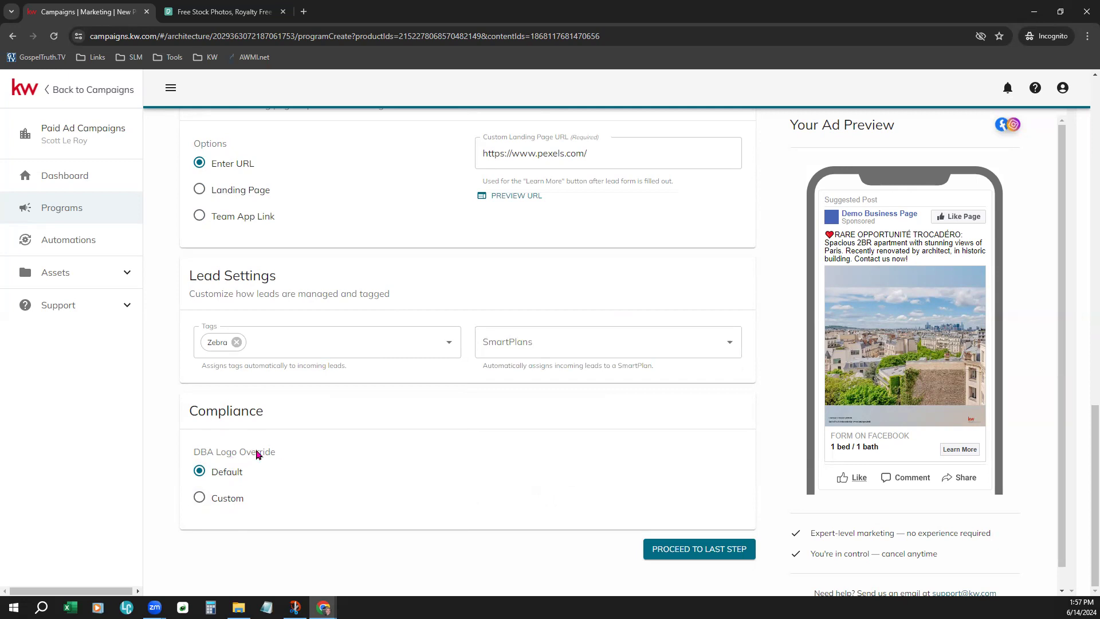
{"action": "left_click", "coordinate": [345, 505]}
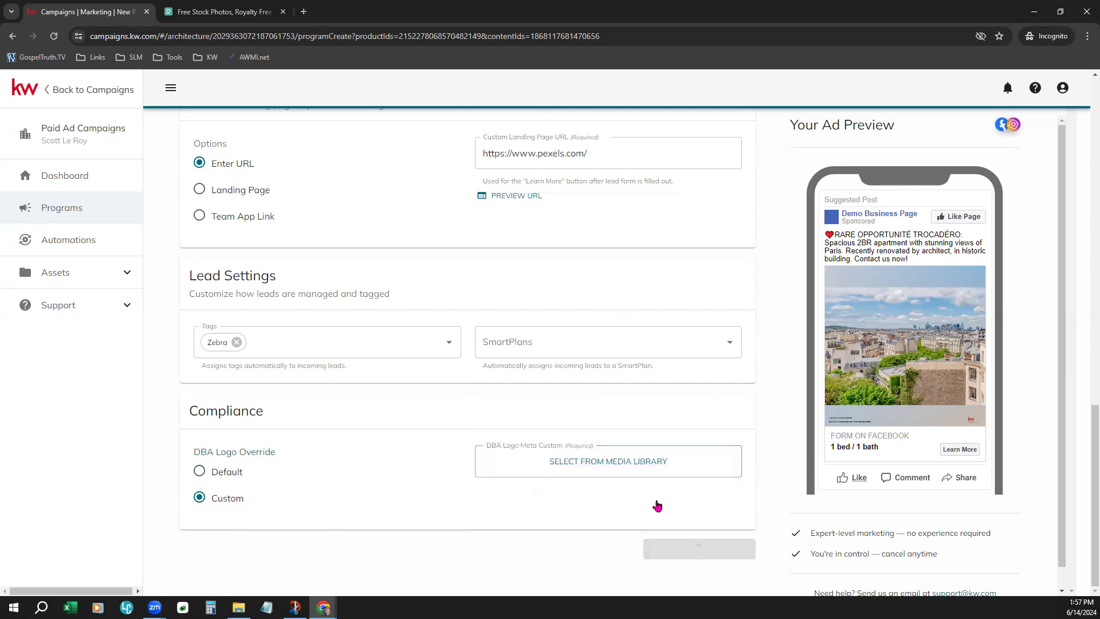
{"action": "left_click", "coordinate": [199, 471]}
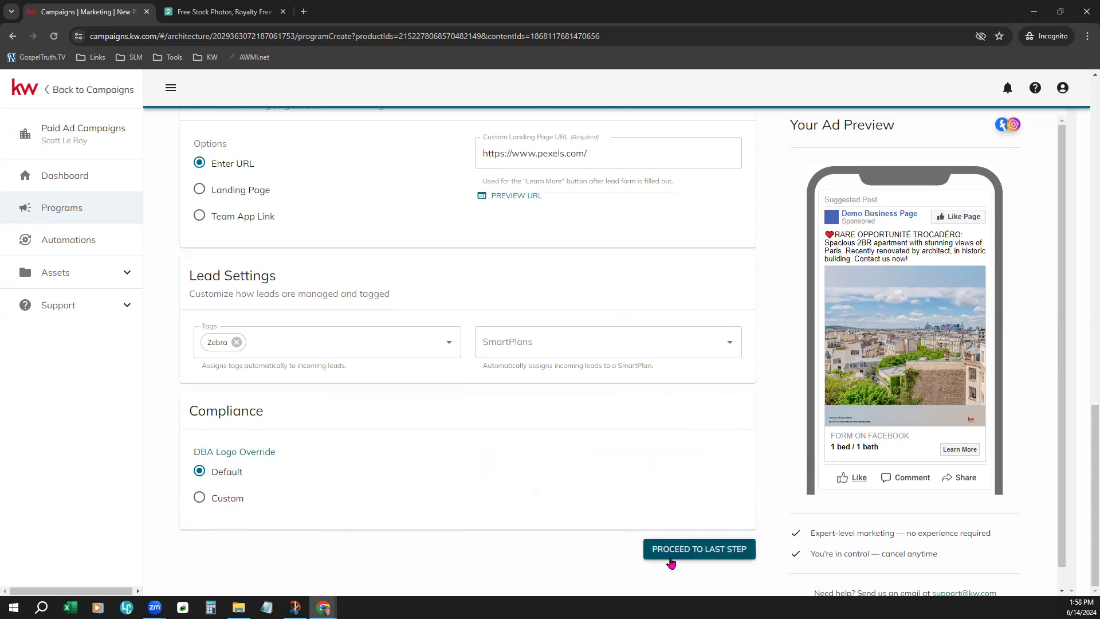
Set the post-lead destination to the saved Sold Properties landing page.
{"action": "left_click", "coordinate": [708, 560]}
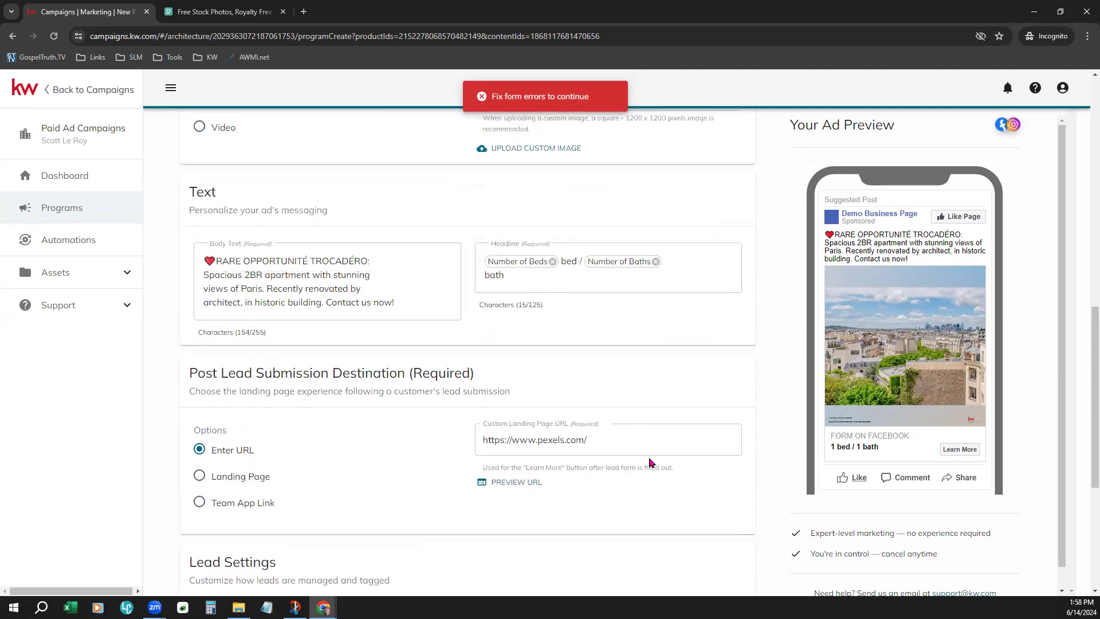
{"action": "scroll", "coordinate": [621, 459], "scroll_direction": "up", "scroll_amount": 8}
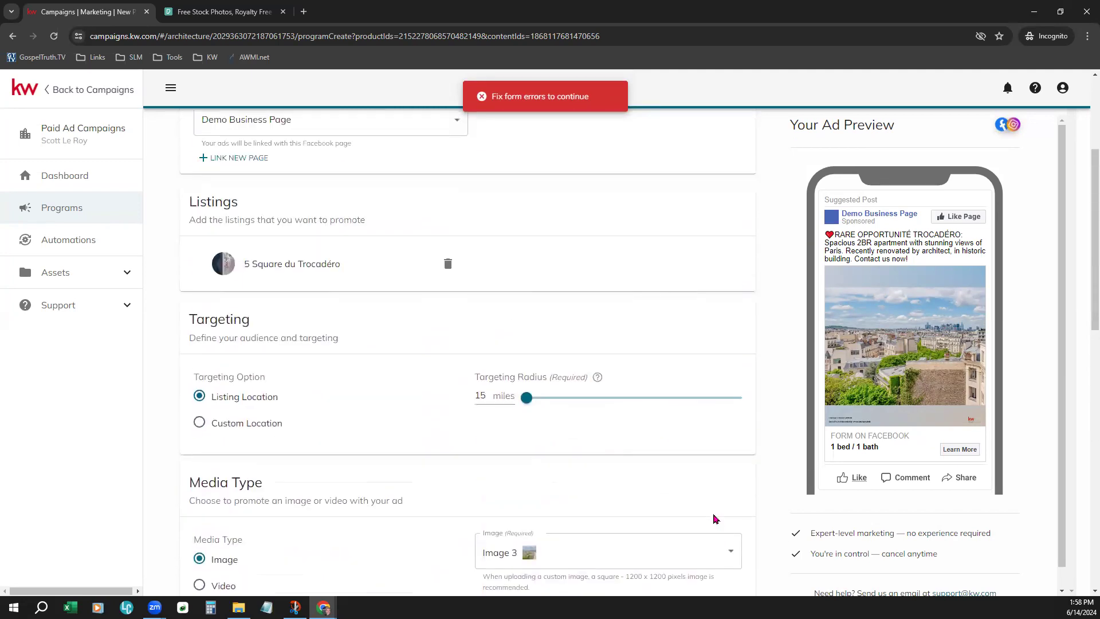
{"action": "scroll", "coordinate": [713, 519], "scroll_direction": "up", "scroll_amount": 4}
{"action": "scroll", "coordinate": [711, 524], "scroll_direction": "down", "scroll_amount": 12}
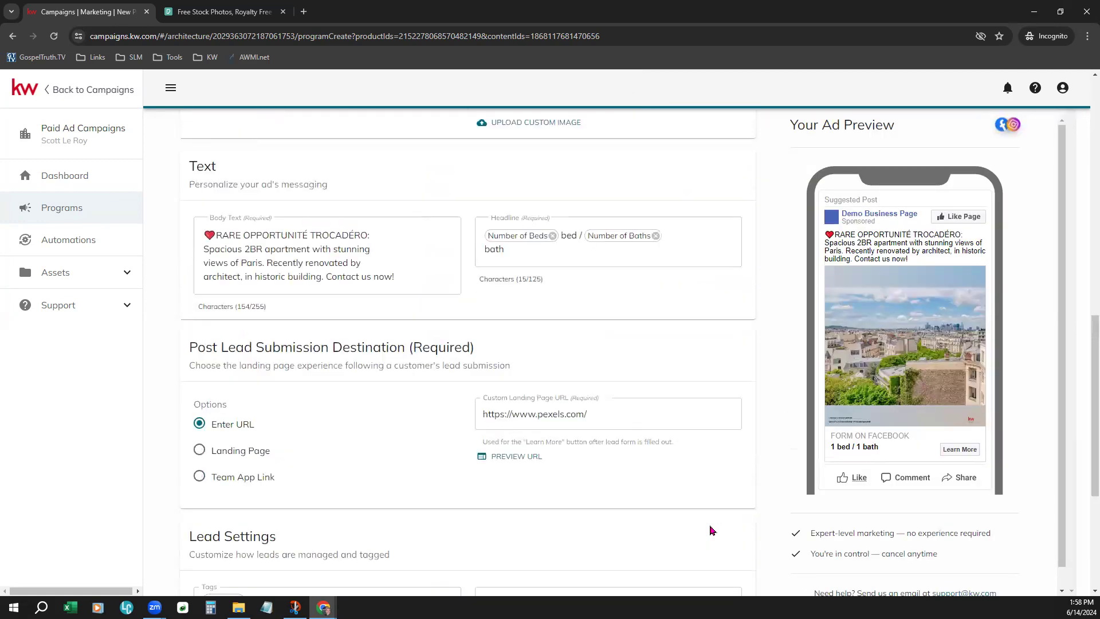
{"action": "scroll", "coordinate": [711, 530], "scroll_direction": "down", "scroll_amount": 4}
{"action": "scroll", "coordinate": [646, 371], "scroll_direction": "up", "scroll_amount": 3}
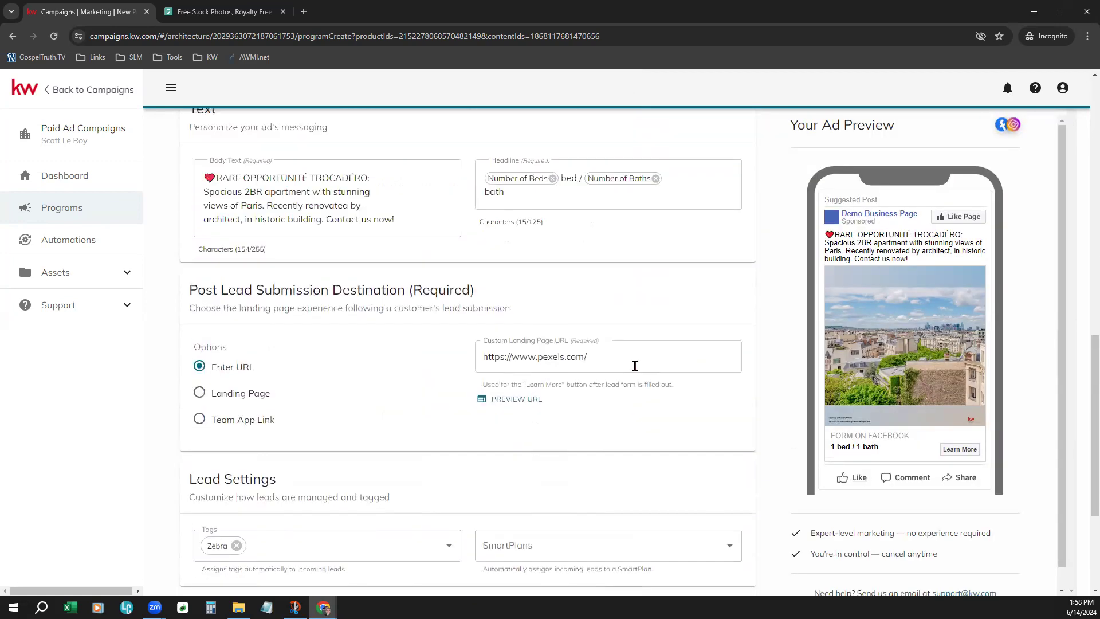
{"action": "left_click", "coordinate": [247, 394]}
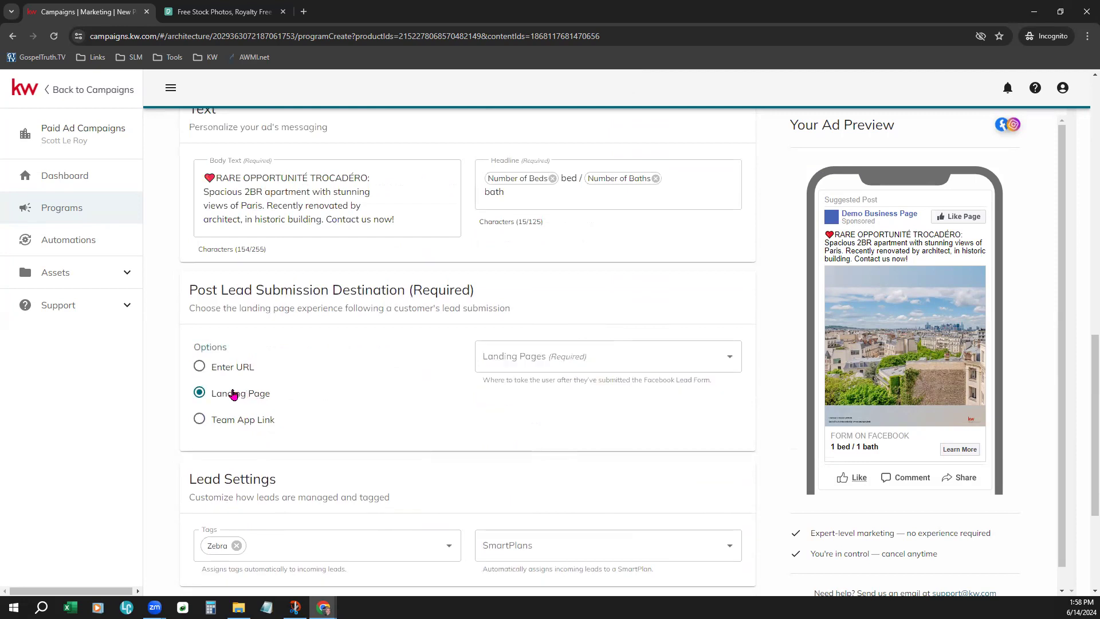
{"action": "left_click", "coordinate": [542, 352]}
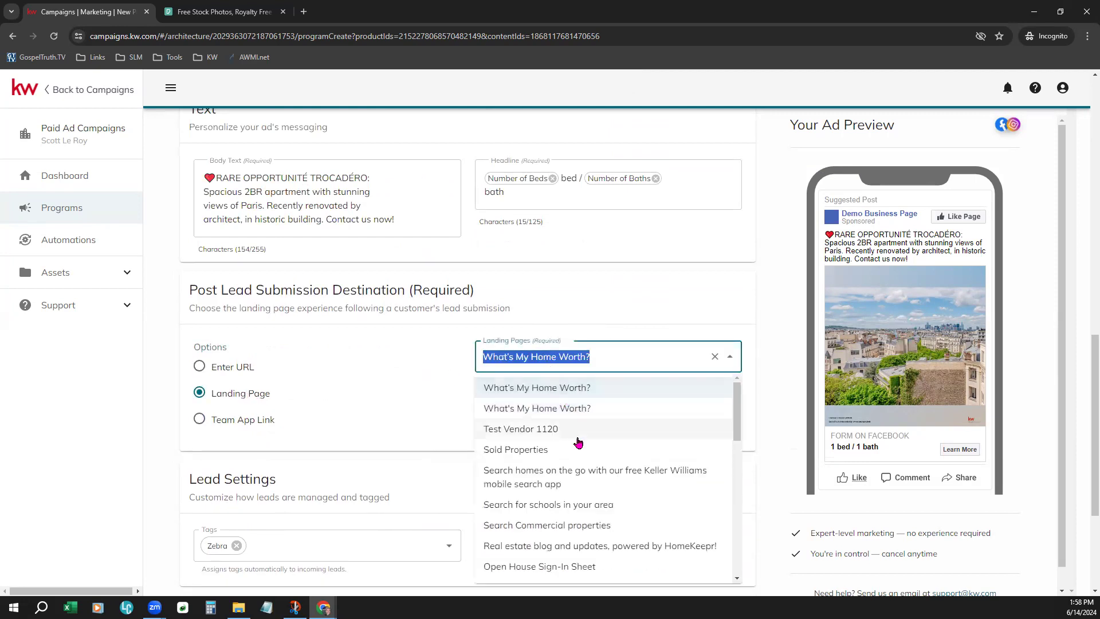
{"action": "left_click", "coordinate": [542, 450]}
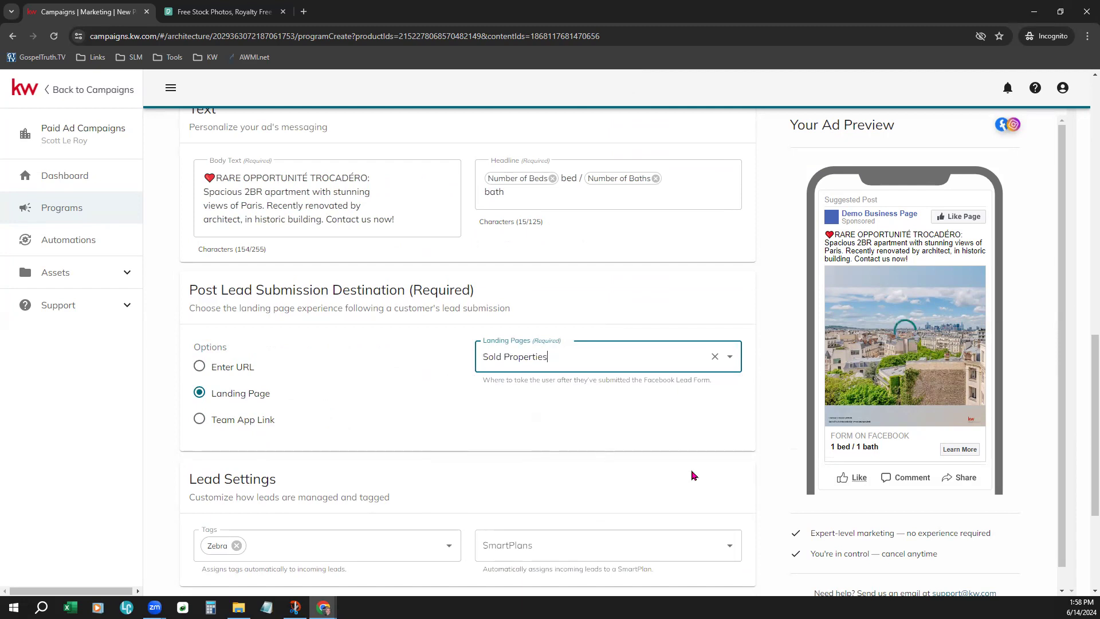
Close the stock photo tab and proceed to the Finalize & Publish step.
{"action": "scroll", "coordinate": [672, 455], "scroll_direction": "down", "scroll_amount": 4}
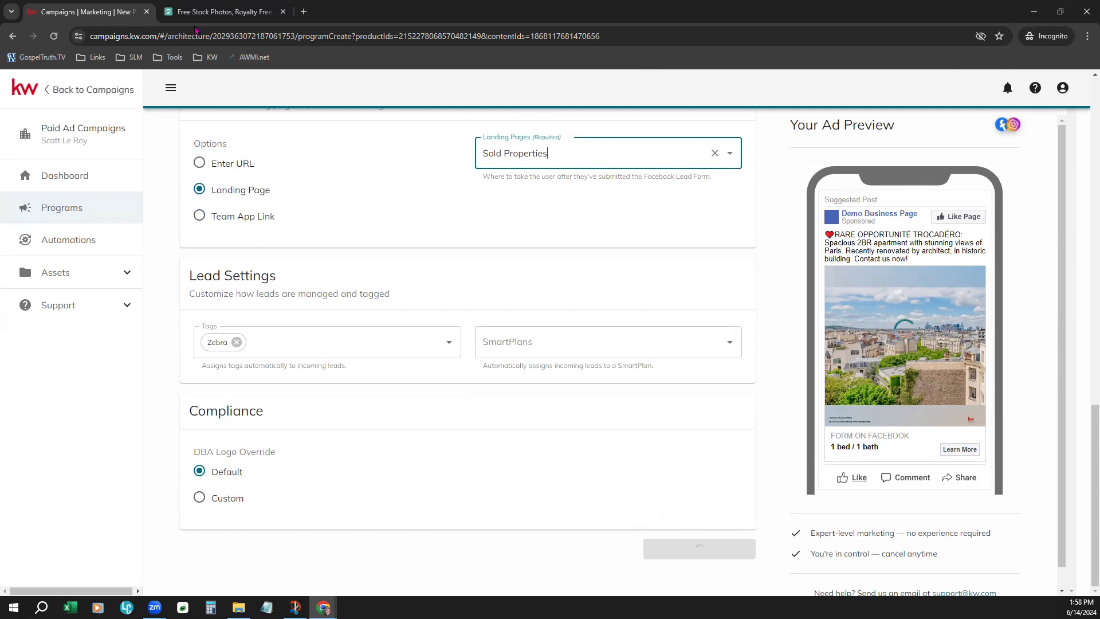
{"action": "left_click", "coordinate": [284, 12]}
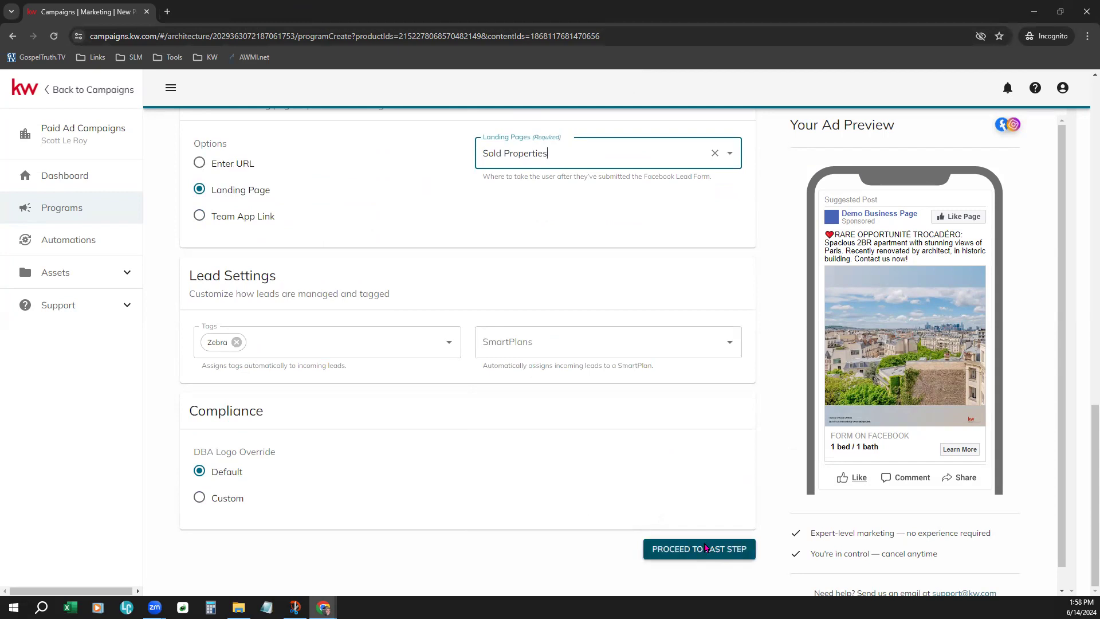
{"action": "left_click", "coordinate": [705, 549]}
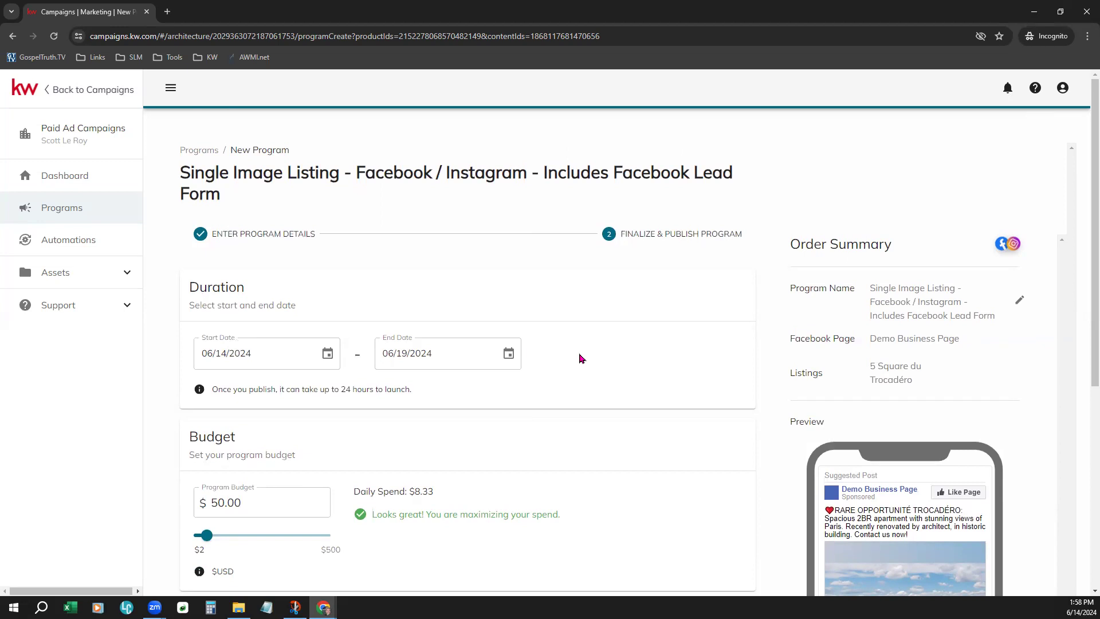
Raise the program budget from 50.00 to 155.00, giving $25.83 daily spend for June 14–19, 2024.
{"action": "scroll", "coordinate": [579, 358], "scroll_direction": "down", "scroll_amount": 1}
{"action": "scroll", "coordinate": [233, 197], "scroll_direction": "up", "scroll_amount": 1}
{"action": "left_click_drag", "start_coordinate": [213, 241], "coordinate": [737, 248]}
{"action": "left_click", "coordinate": [718, 257]}
{"action": "scroll", "coordinate": [599, 472], "scroll_direction": "down", "scroll_amount": 2}
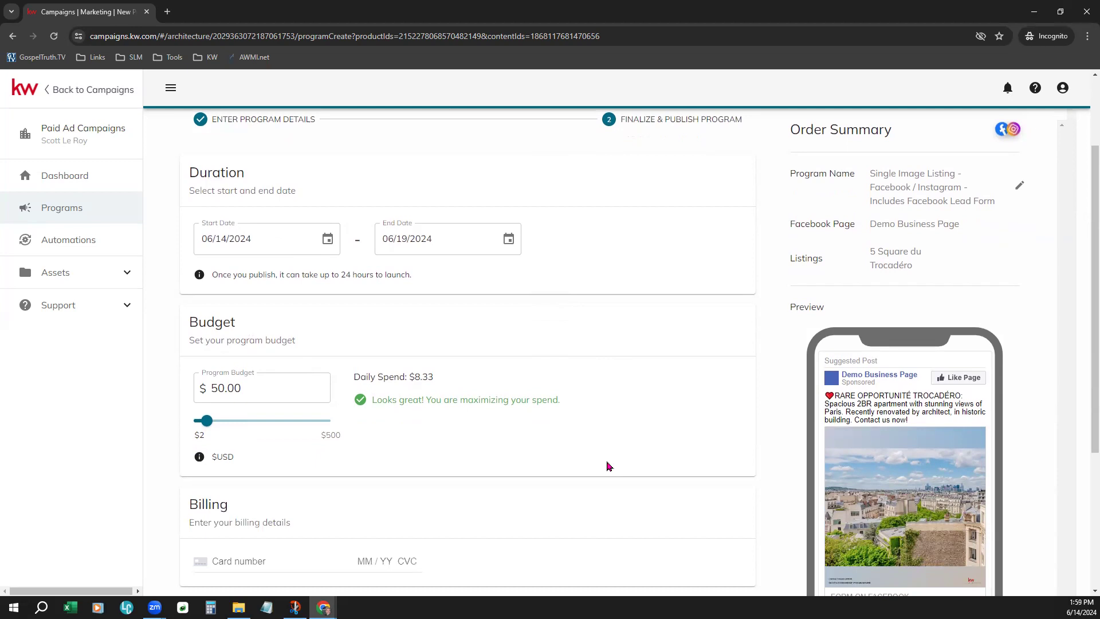
{"action": "left_click", "coordinate": [214, 388]}
{"action": "double_click", "coordinate": [232, 388]}
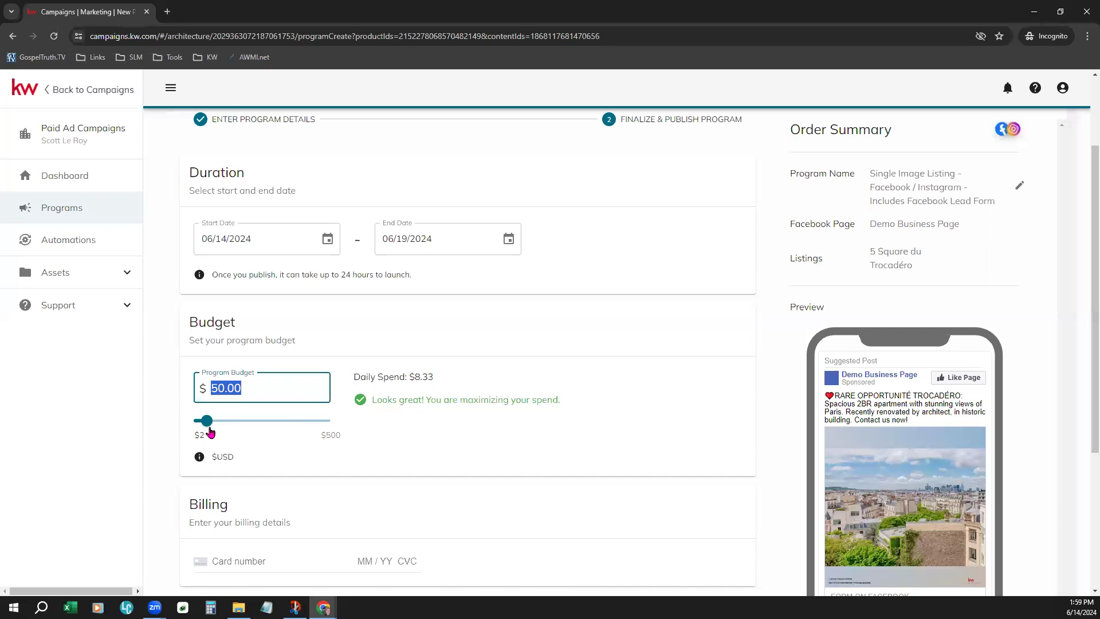
{"action": "left_click_drag", "start_coordinate": [212, 423], "coordinate": [235, 429]}
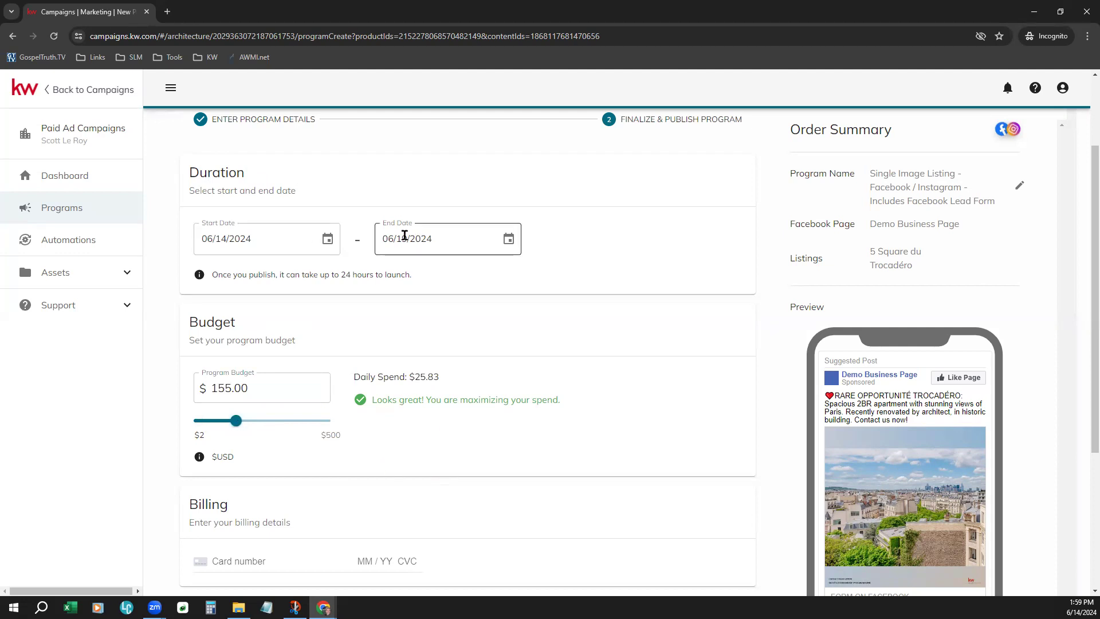
{"action": "left_click_drag", "start_coordinate": [365, 374], "coordinate": [475, 379]}
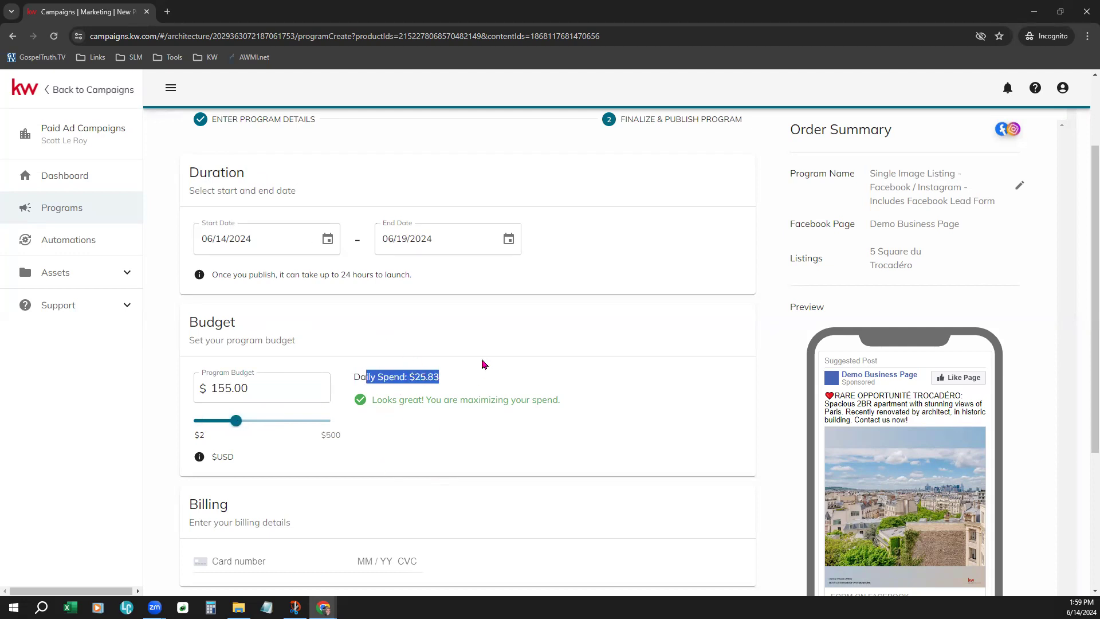
{"action": "left_click", "coordinate": [478, 354]}
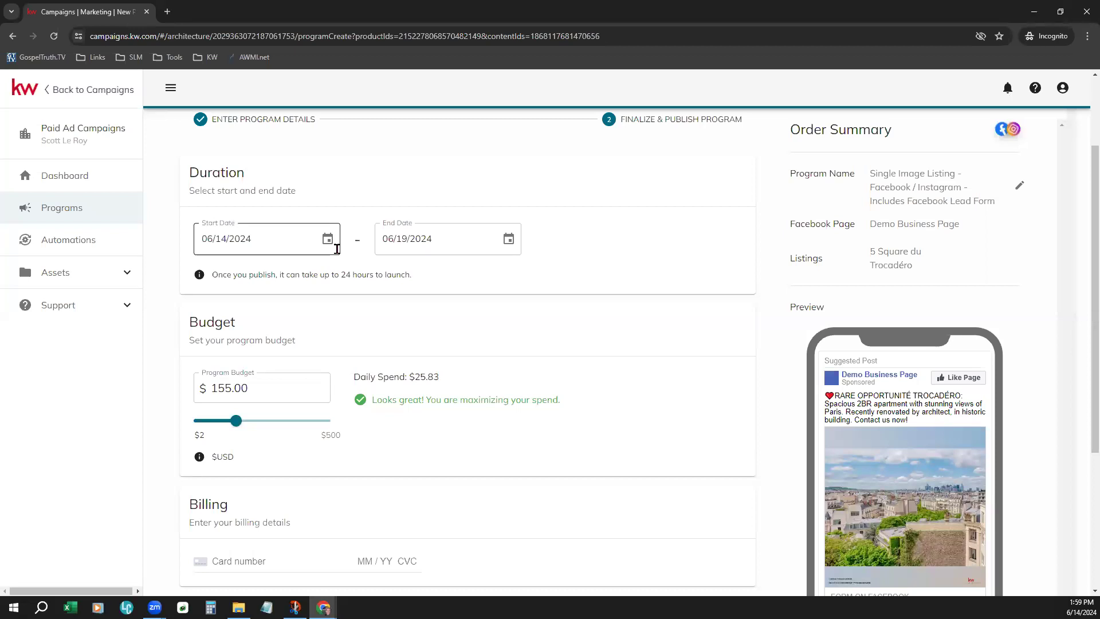
{"action": "left_click_drag", "start_coordinate": [186, 326], "coordinate": [242, 327]}
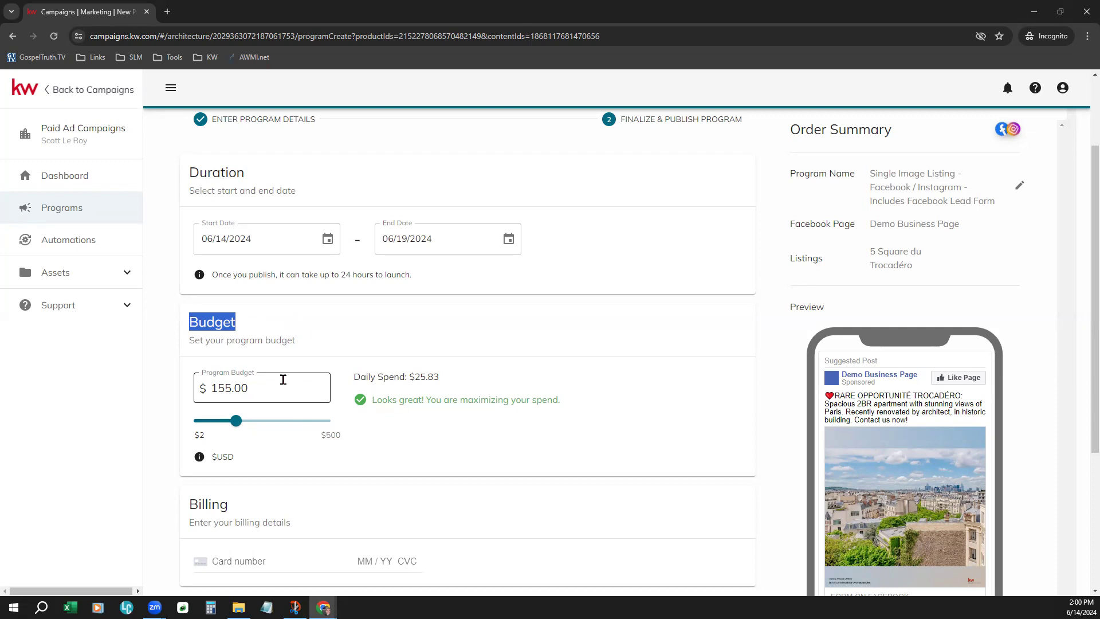
{"action": "scroll", "coordinate": [608, 504], "scroll_direction": "down", "scroll_amount": 1}
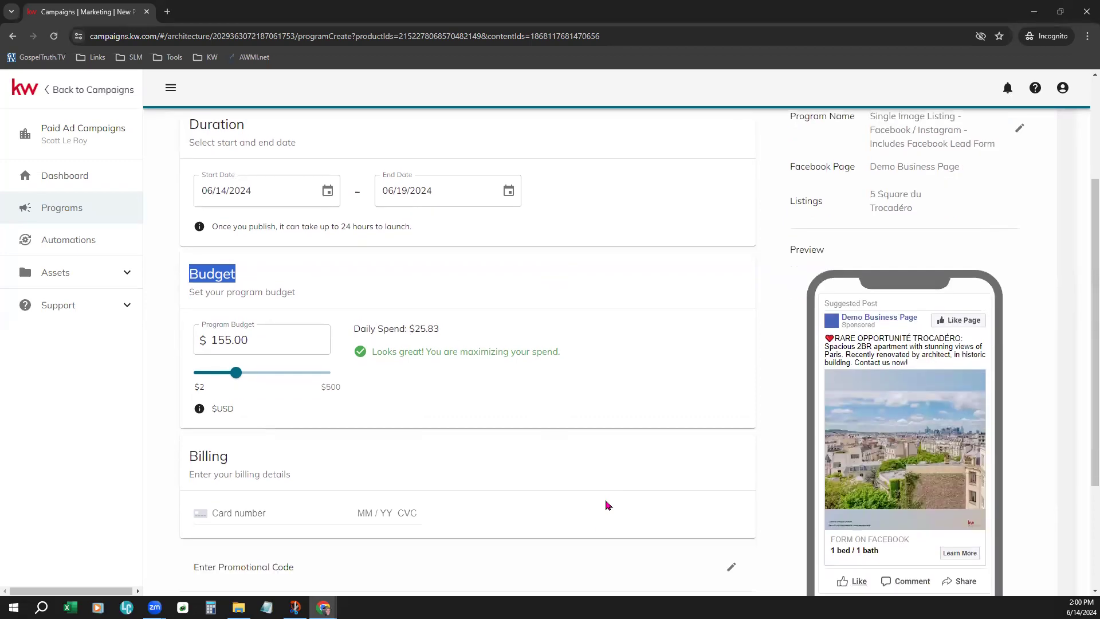
{"action": "scroll", "coordinate": [608, 504], "scroll_direction": "down", "scroll_amount": 2}
{"action": "scroll", "coordinate": [582, 490], "scroll_direction": "down", "scroll_amount": 1}
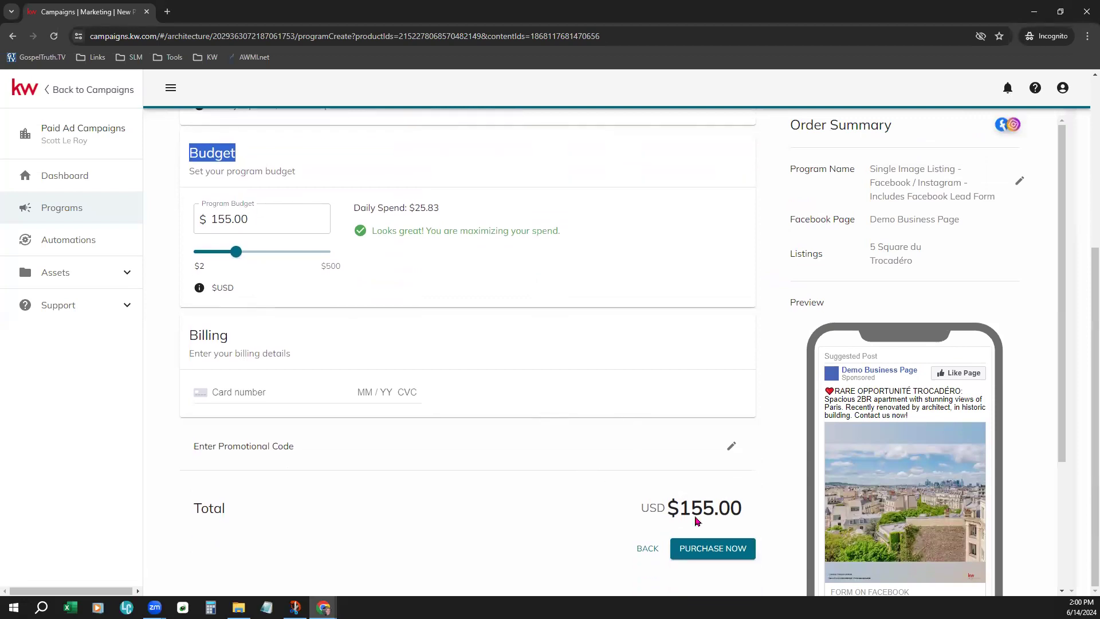
{"action": "left_click_drag", "start_coordinate": [640, 509], "coordinate": [748, 514]}
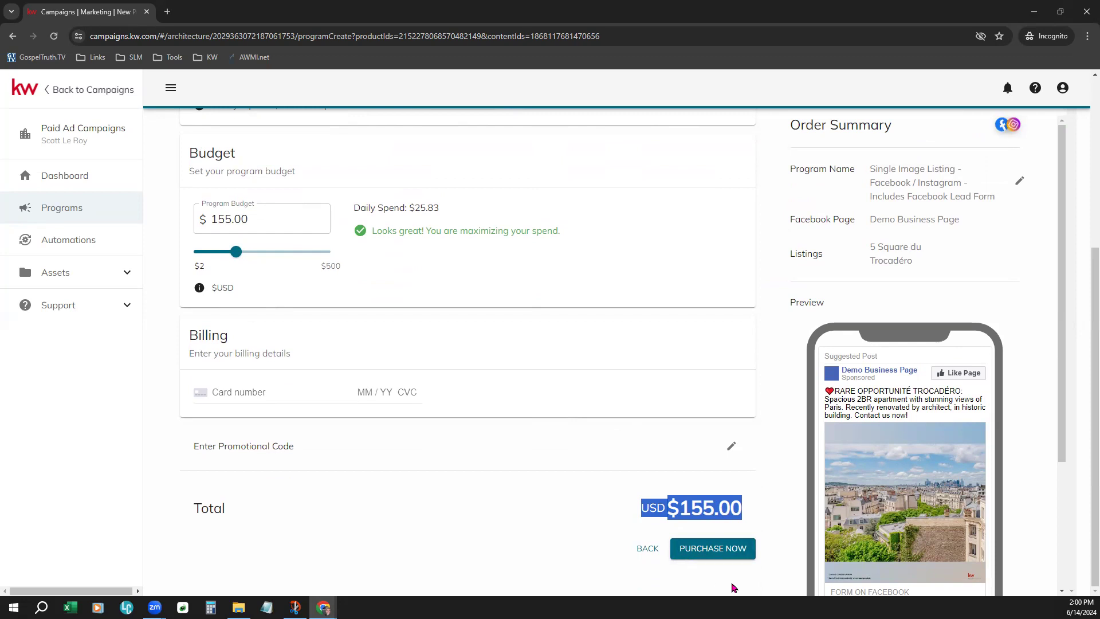
{"action": "scroll", "coordinate": [564, 515], "scroll_direction": "up", "scroll_amount": 5}
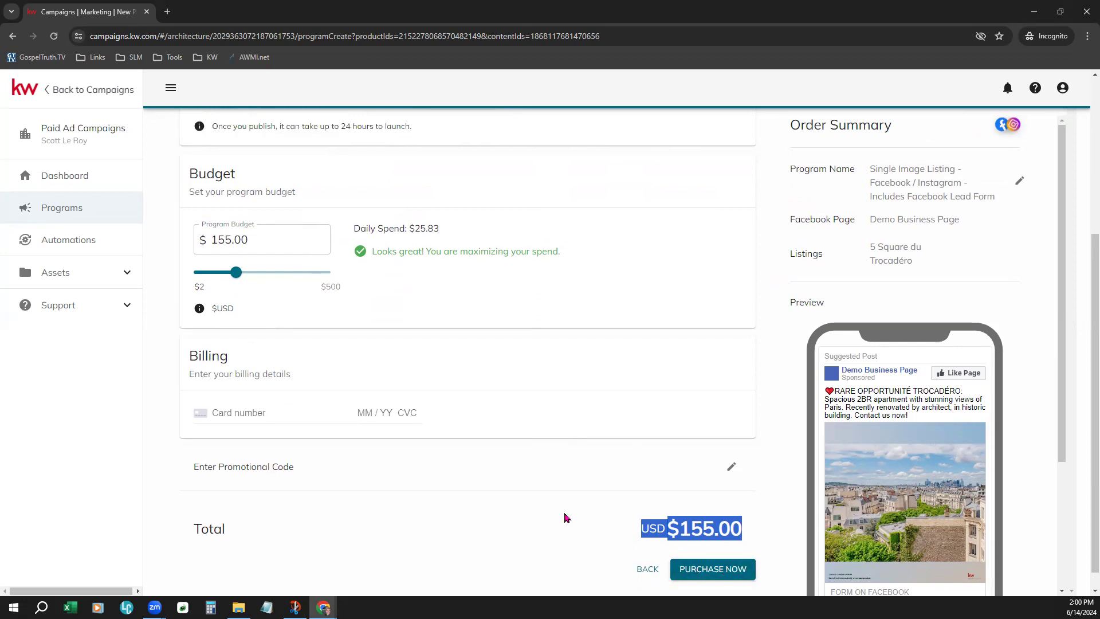